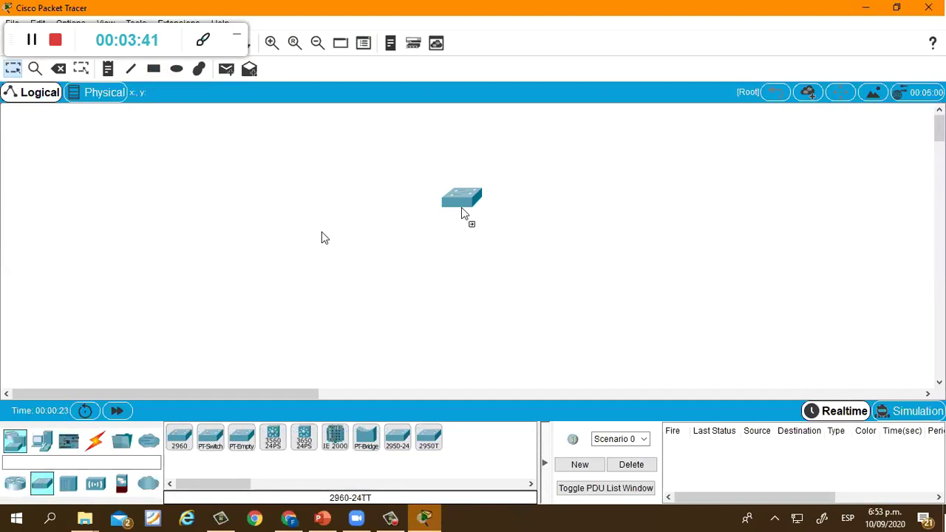
Place four PCs around the 2960 switch in the logical workspace, two on each side of it
left_click(42, 441)
left_click_drag(179, 437, 328, 153)
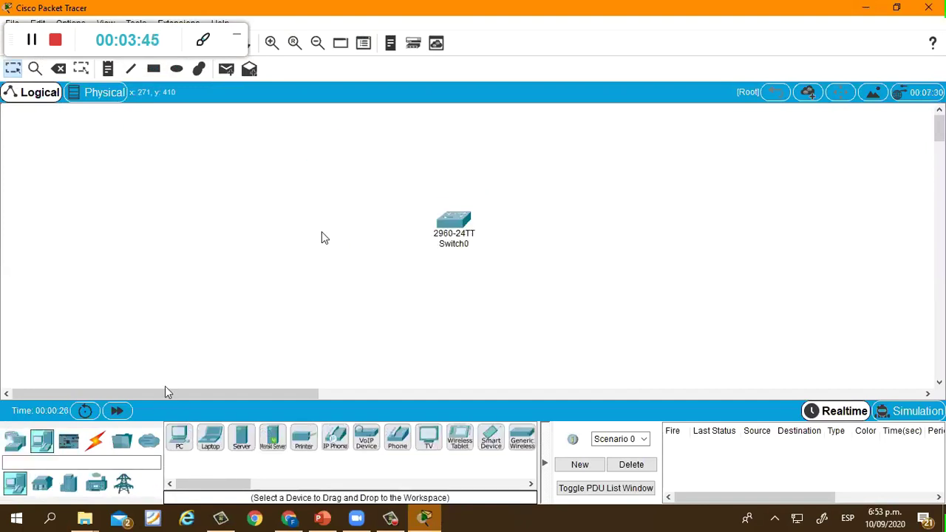
left_click_drag(178, 437, 308, 306)
mouse_move(210, 438)
left_mouse_down()
mouse_move(603, 265)
mouse_move(625, 303)
mouse_move(603, 309)
mouse_move(588, 151)
left_mouse_up()
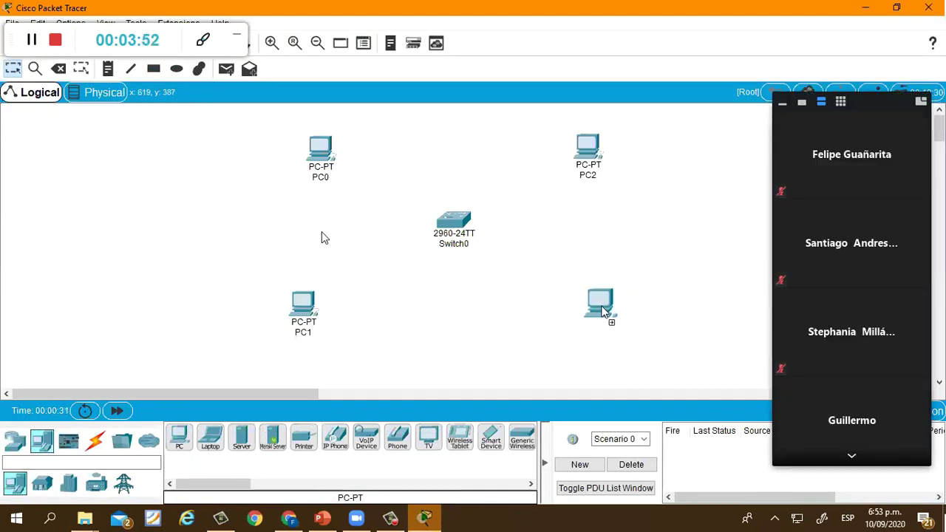
left_click_drag(602, 311, 602, 310)
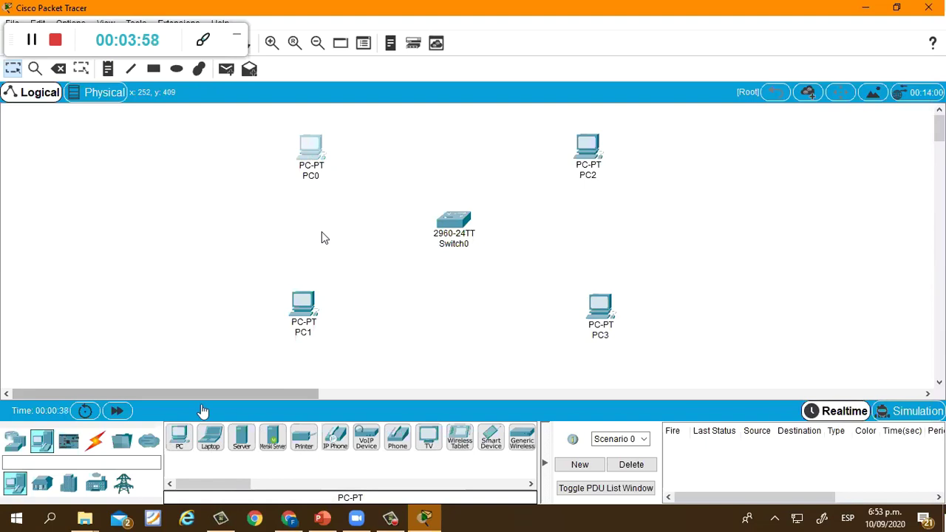
Connect PC0 to port FastEthernet0/1 of Switch0 with a copper straight-through cable
left_click(94, 440)
left_click(243, 440)
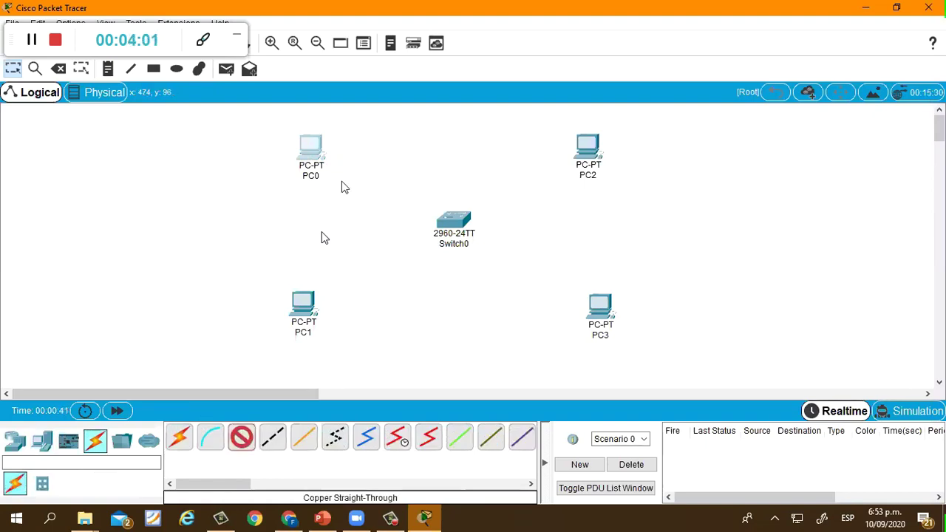
left_click(342, 185)
left_click(349, 203)
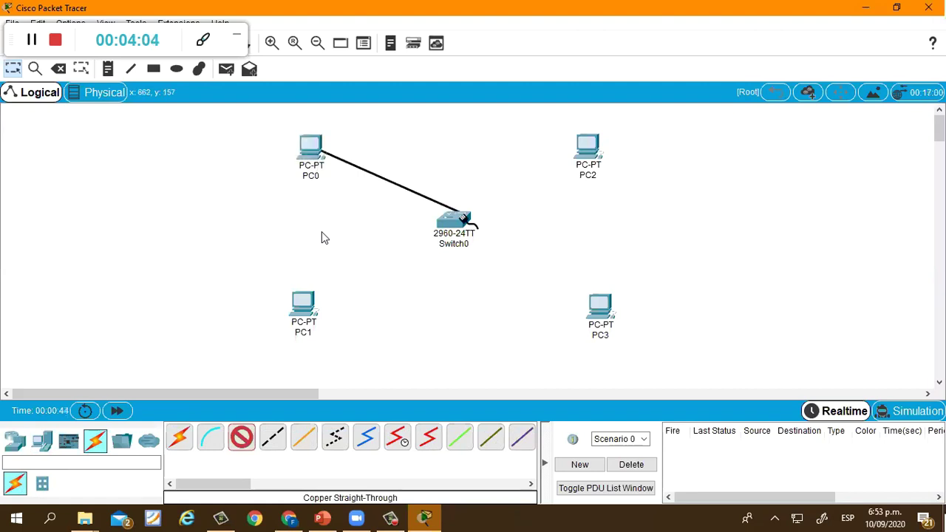
left_click(453, 220)
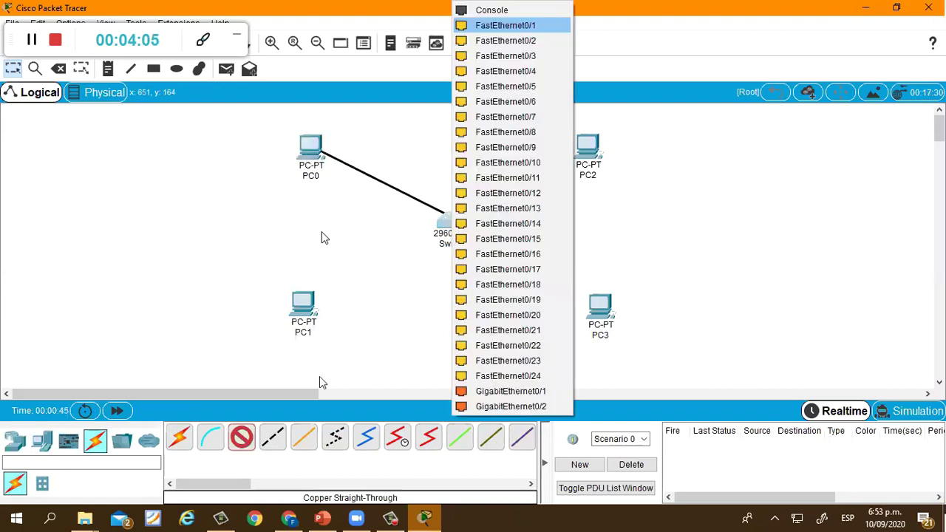
key("Return")
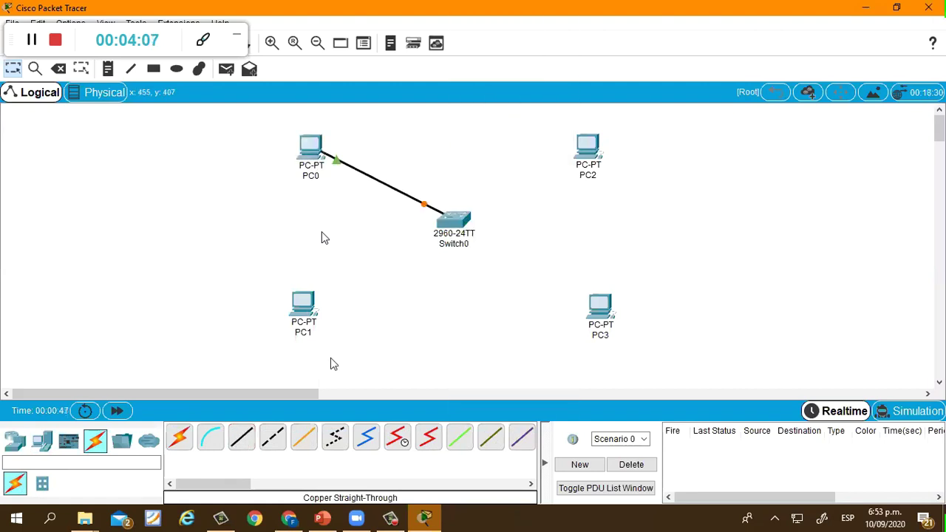
Connect PC1 to port FastEthernet0/2 of Switch0 with a copper straight-through cable
left_click(241, 436)
left_click(303, 304)
key("Return")
left_click(454, 220)
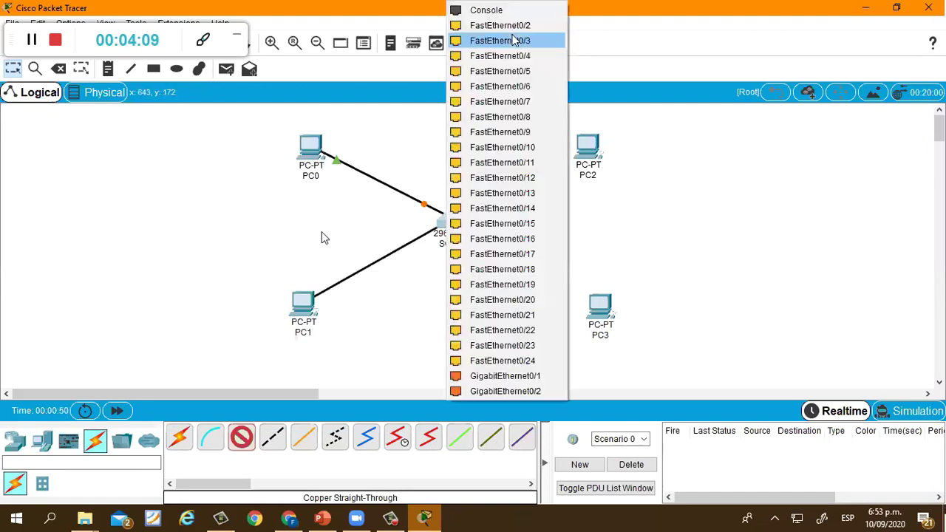
key("Return")
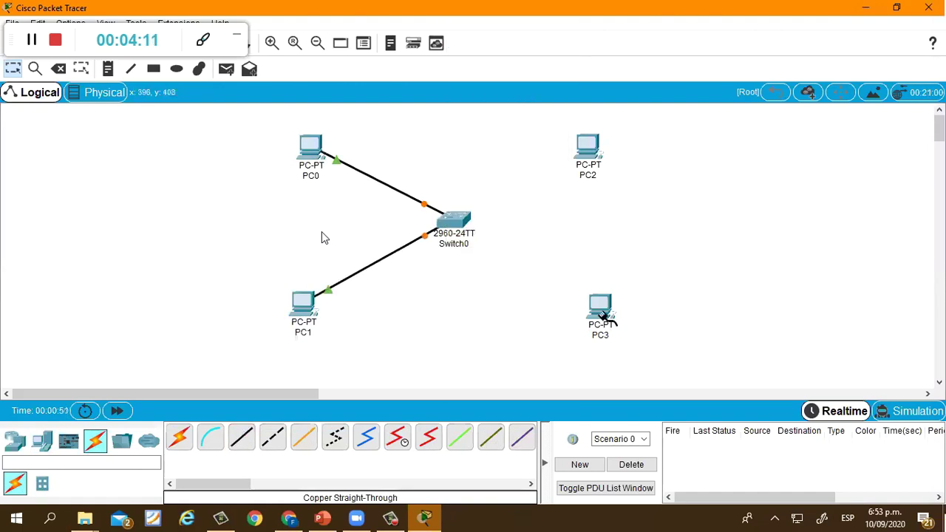
Connect PC3 to a free FastEthernet port of Switch0 with a copper straight-through cable
left_click(601, 312)
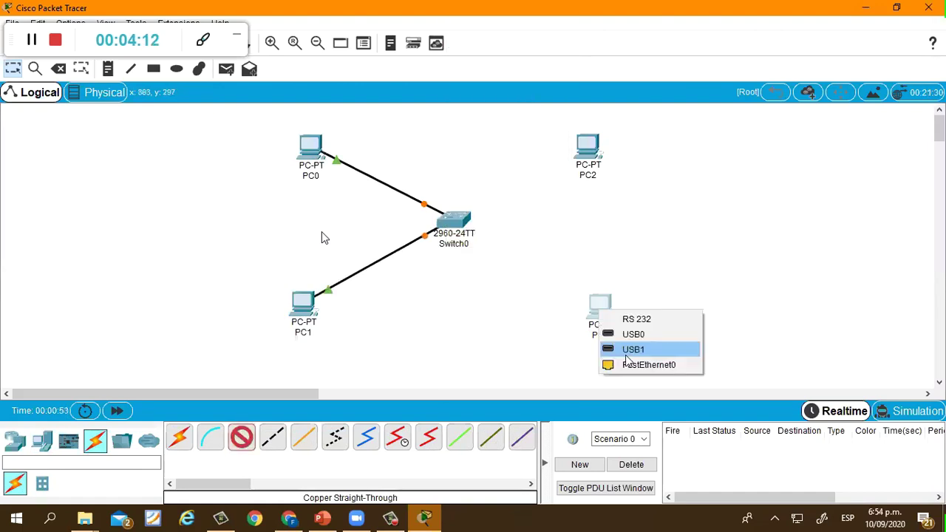
key("Return")
left_click(467, 226)
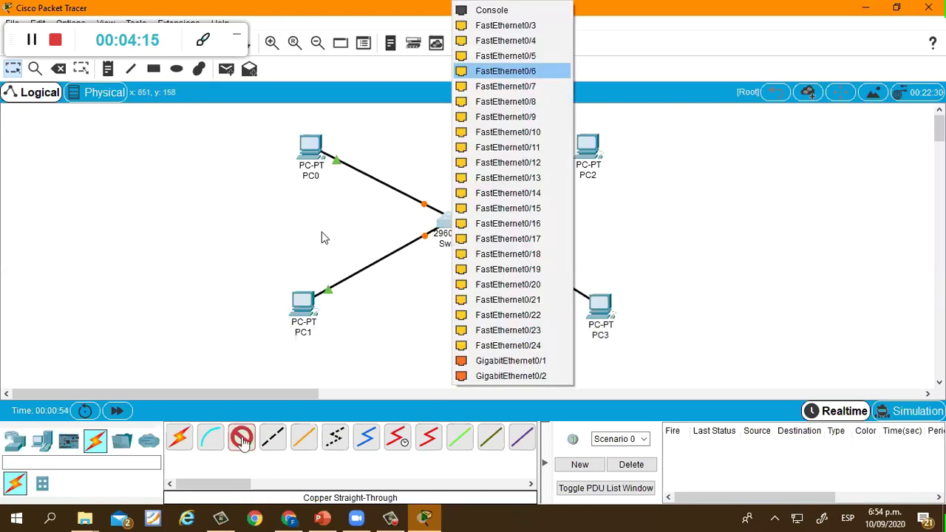
key("Return")
Connect PC2 to a free FastEthernet port of Switch0 with a copper straight-through cable
left_click(600, 182)
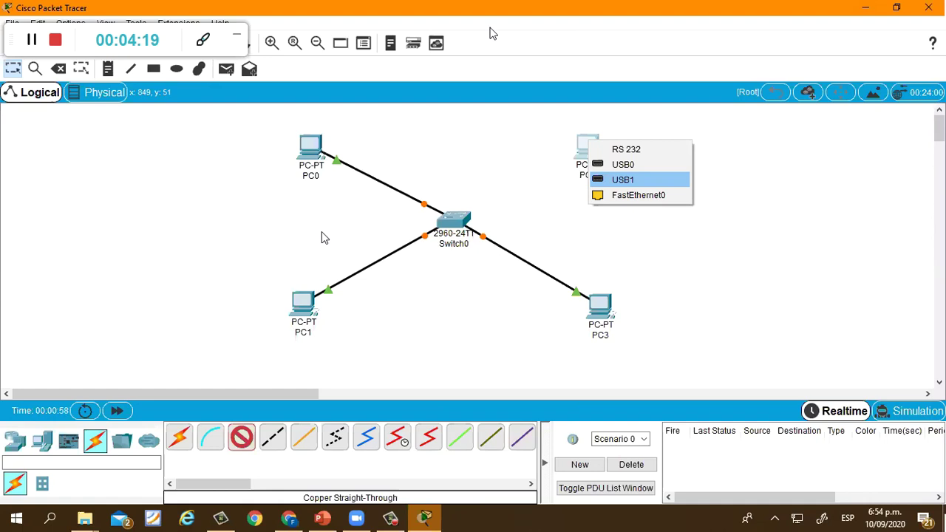
key("Return")
left_click(454, 220)
key("Return")
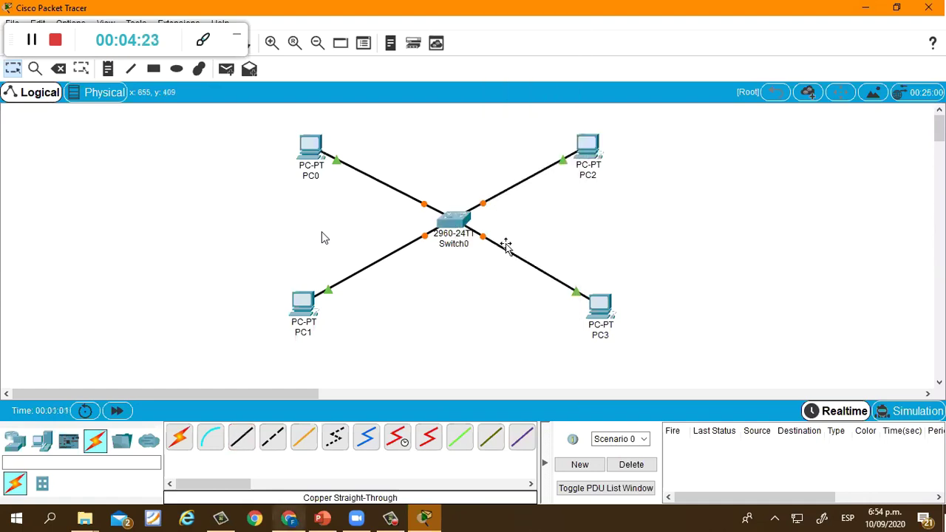
Check the host addresses on the ARP slide in PowerPoint and give PC0 the static IPv4 address 192.168.1.5 with subnet mask 255.255.255.0
key("alt+Tab")
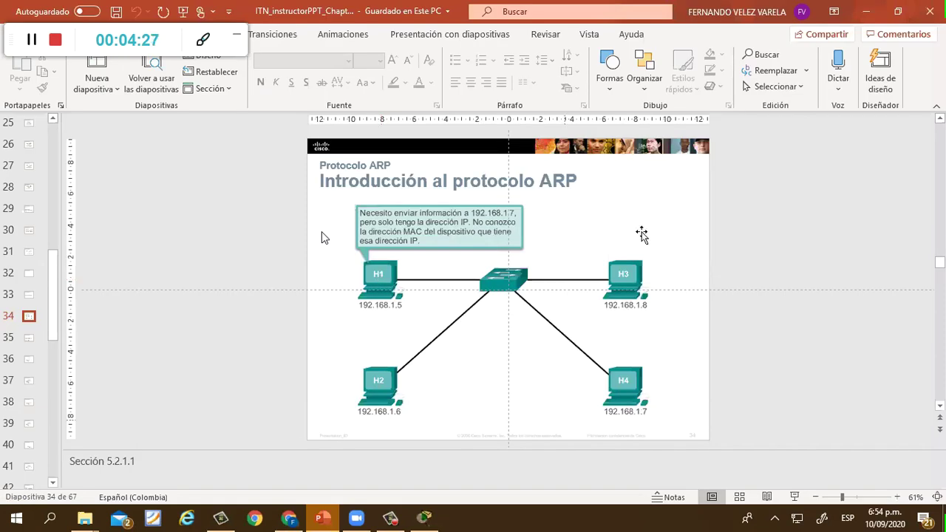
key("alt+Tab")
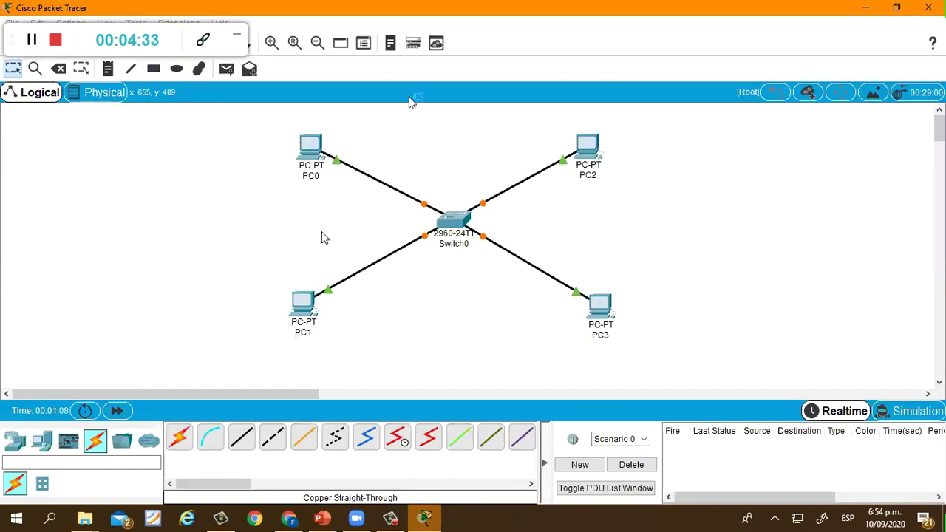
left_click(359, 164)
left_click(359, 163)
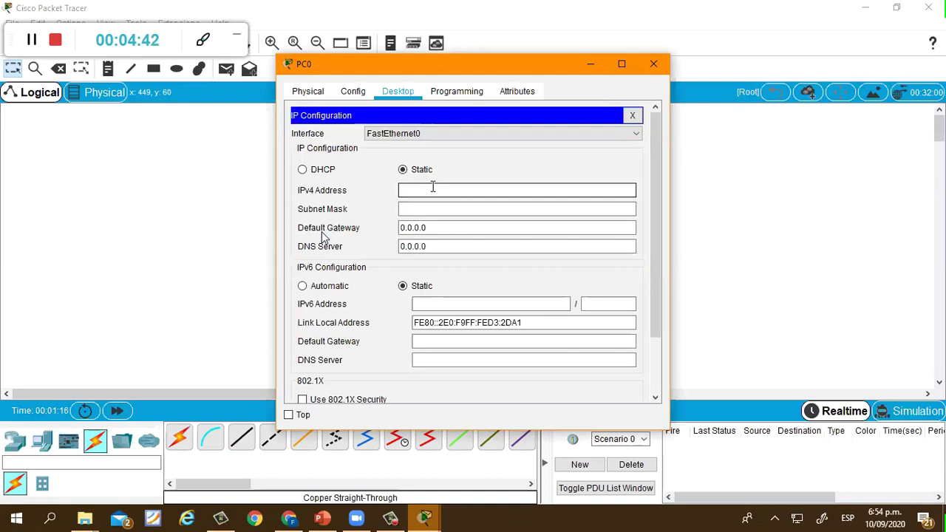
type("192.168.4.5")
key("Tab")
key("Tab")
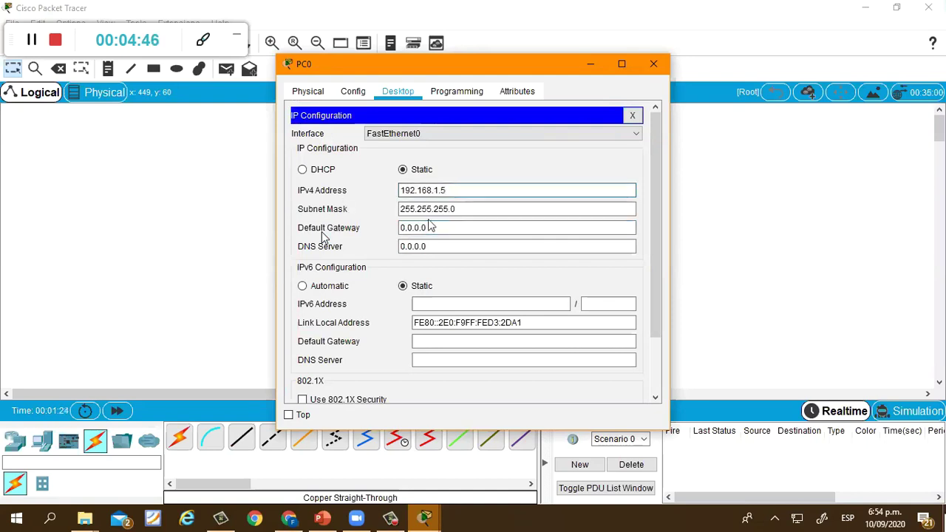
Set PC0's IPv4 default gateway to 192.168.1.1, reusing its copied IPv4 address and changing the last octet
key("BackSpace")
left_click(414, 246)
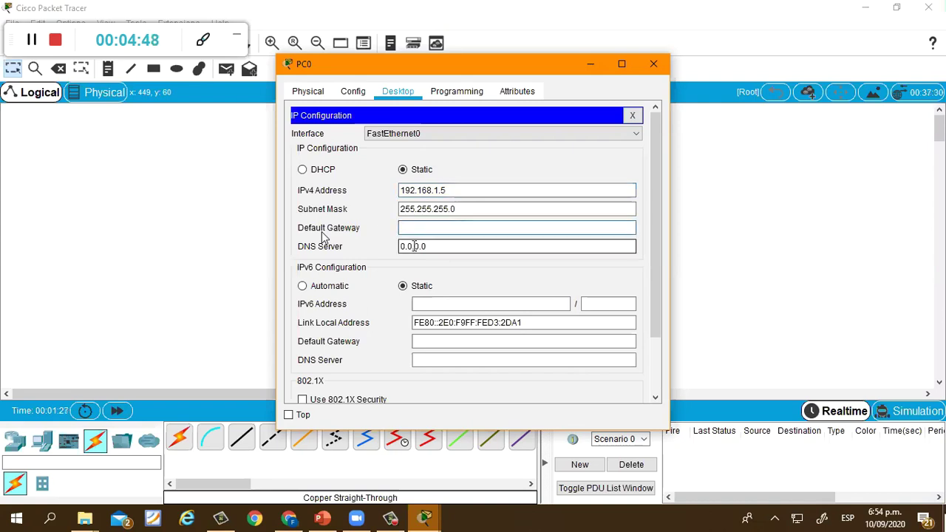
left_click(453, 190)
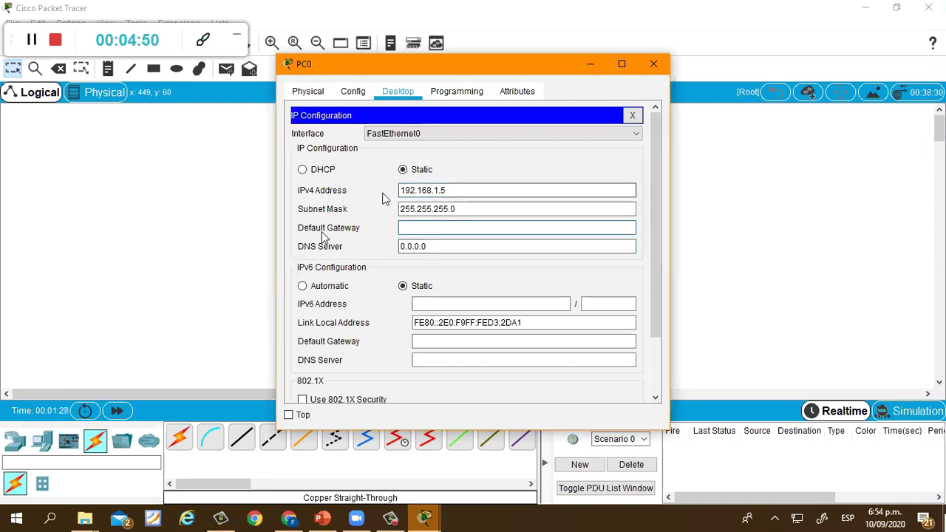
key("shift+Tab")
key("shift+Tab")
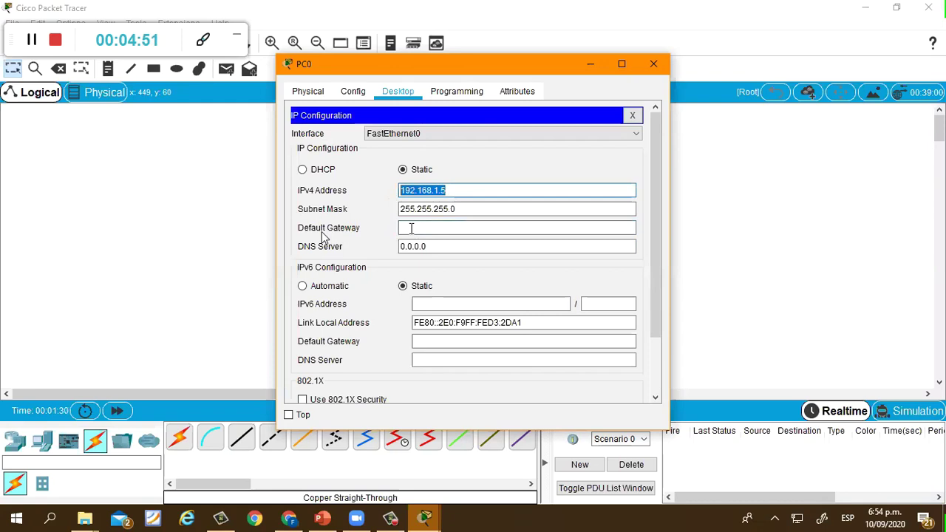
key("ctrl+c")
left_click(411, 229)
key("ctrl+v")
left_click(453, 241)
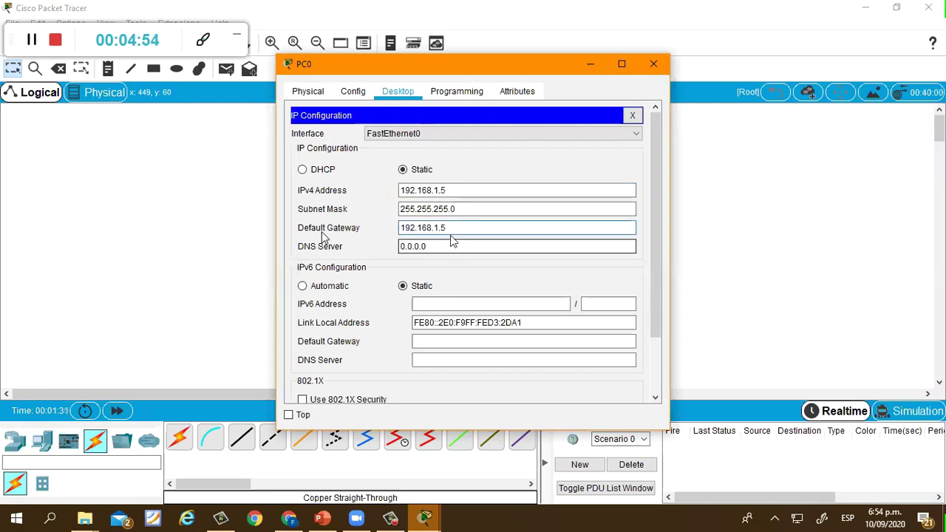
left_click(464, 222)
key("BackSpace")
type("1")
Set PC0's DNS server to 200.20.2.1 and close its configuration window
key("Tab")
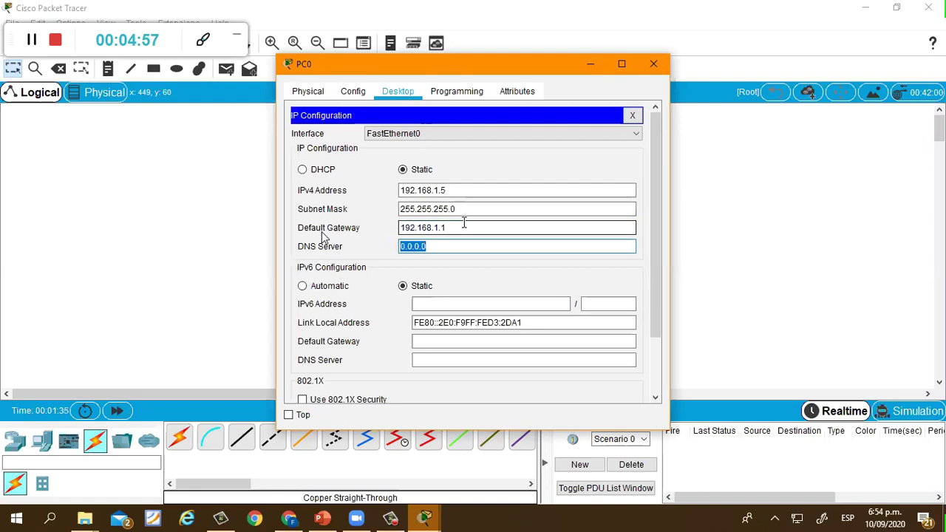
type("200")
type(".20.2")
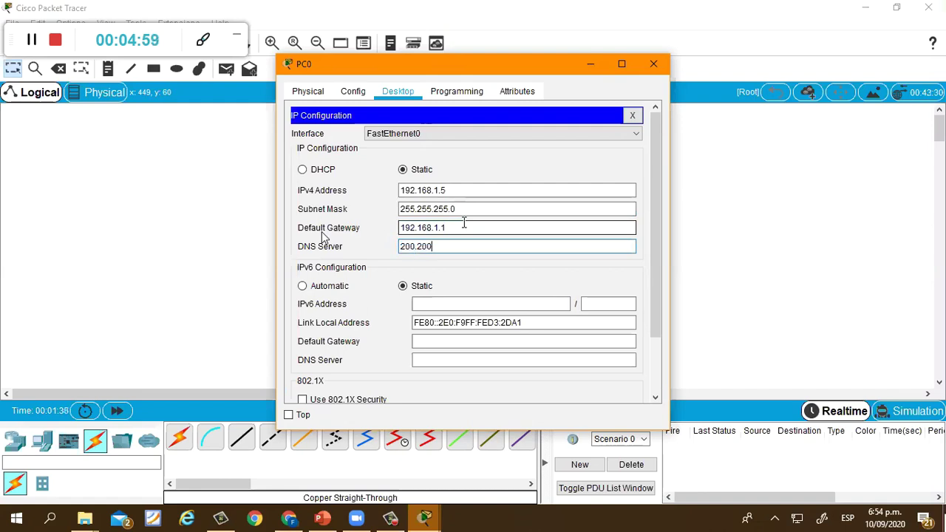
type(".1")
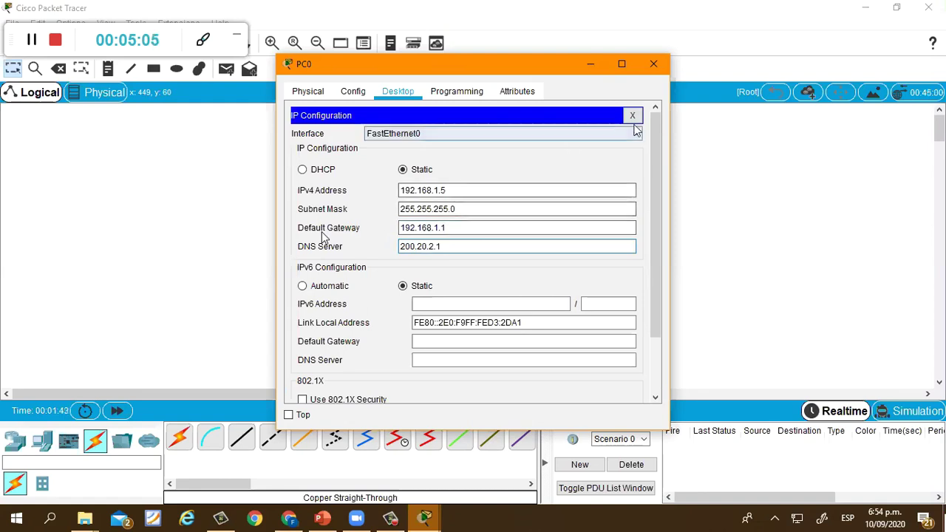
left_click(654, 64)
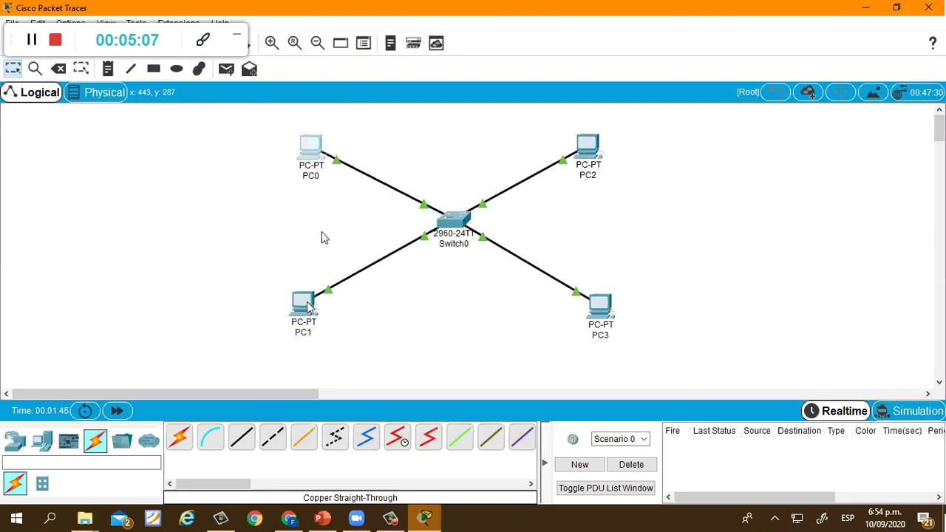
Open PC1's IP configuration and set the static IPv4 address 192.168.1.6 with subnet mask 255.255.255.0
left_click(307, 305)
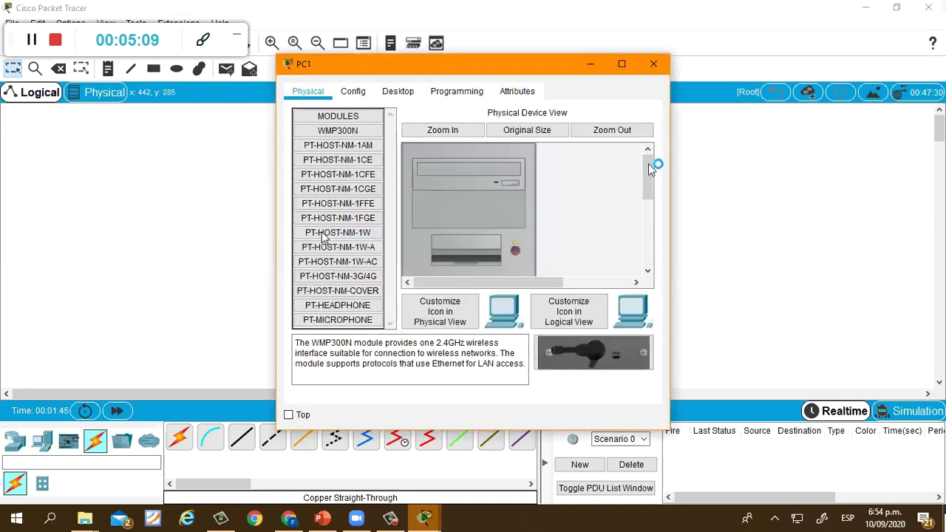
left_click(653, 65)
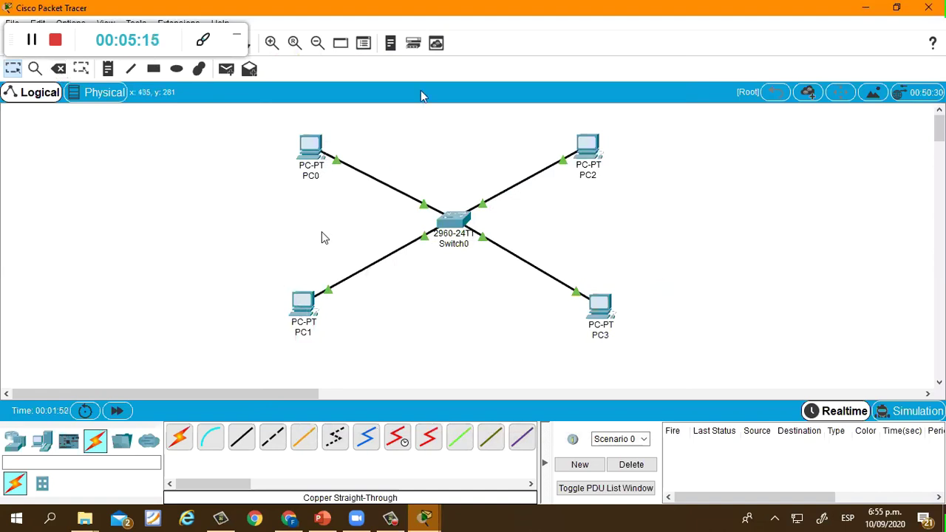
left_click(303, 303)
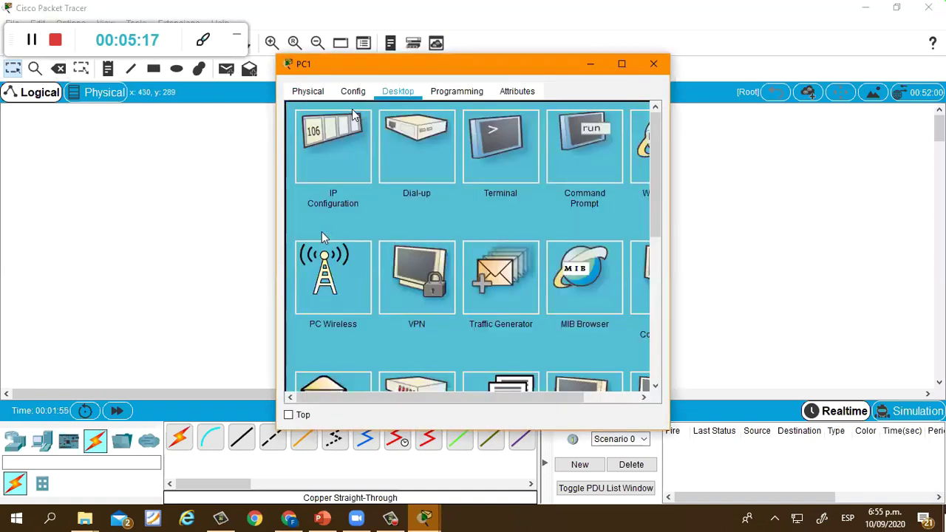
left_click(331, 131)
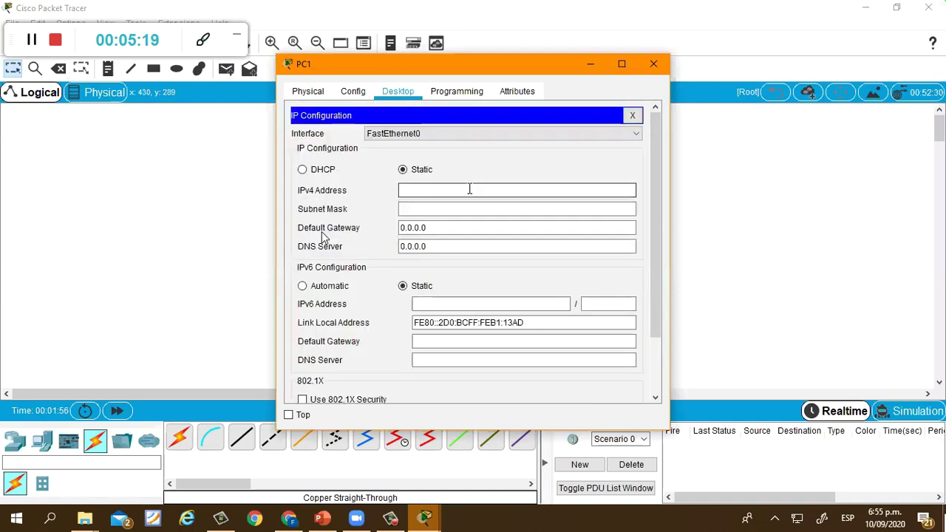
left_click(473, 190)
type("192.168.1.")
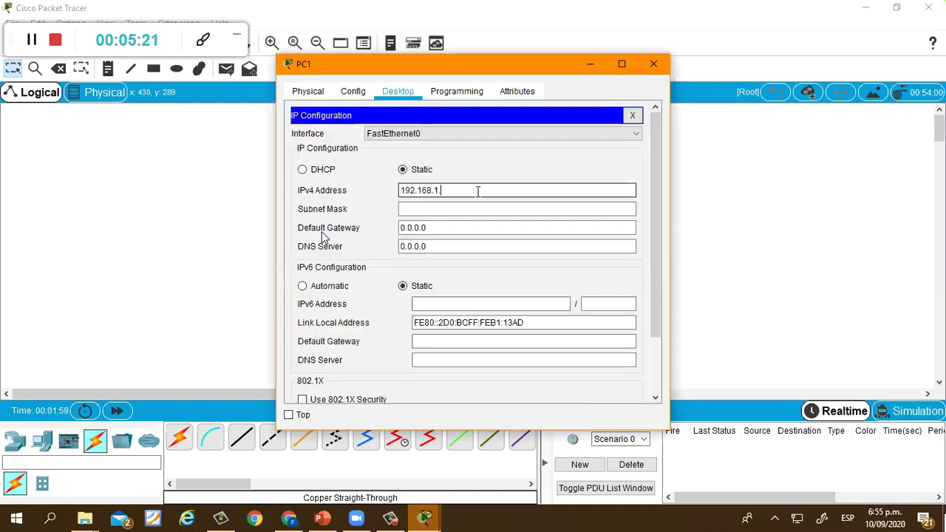
type("6")
key("Tab")
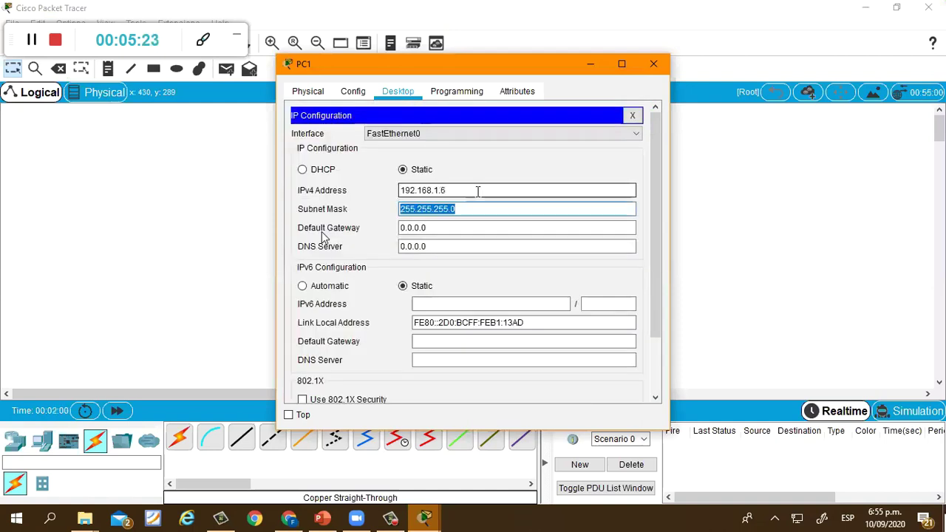
Set PC1's IPv4 default gateway to 192.168.1.1
key("Tab")
type("192.168.1.5")
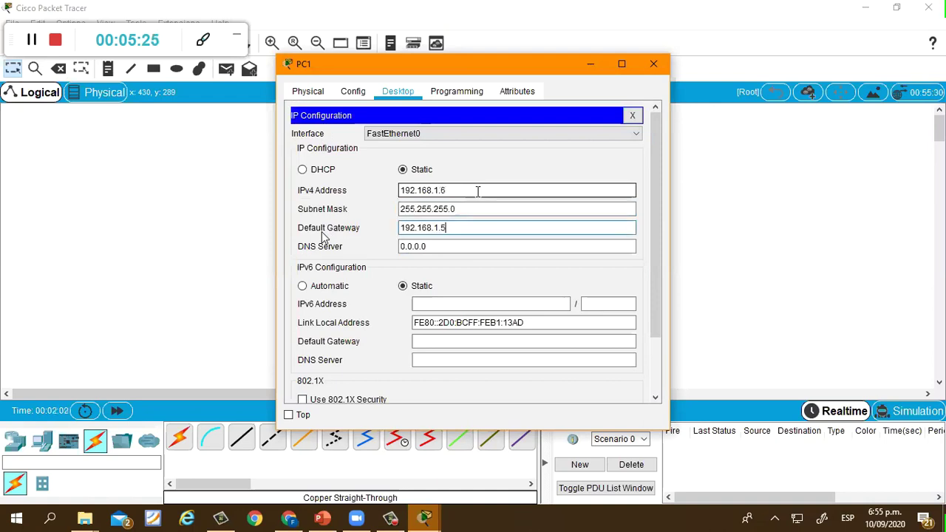
key("BackSpace")
type("1")
Set PC1's DNS server to 200.20.2.1 and close its configuration window
key("Tab")
type("2")
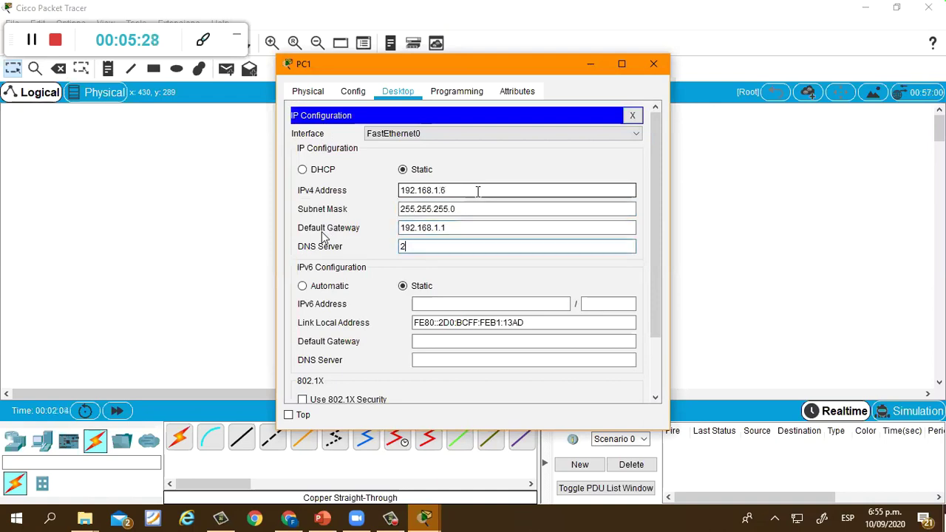
type("00.20.2.1")
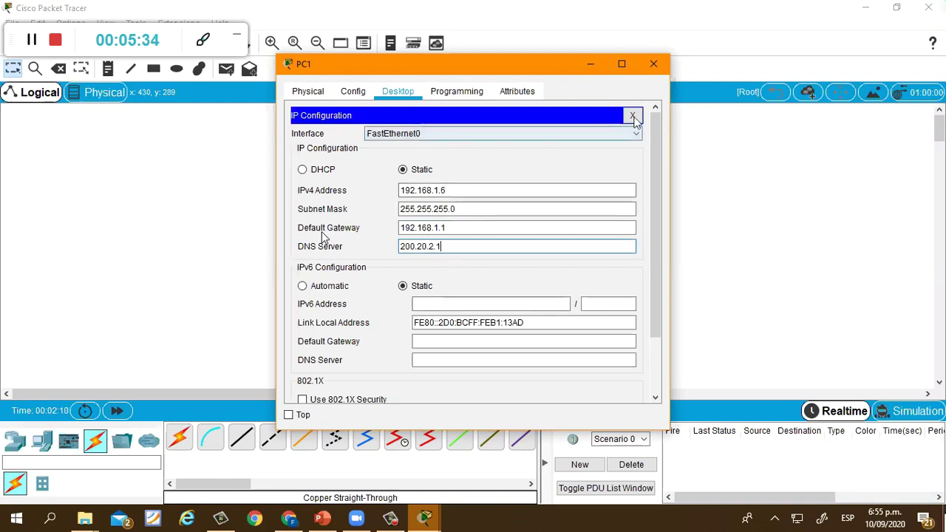
left_click(632, 116)
left_click(653, 64)
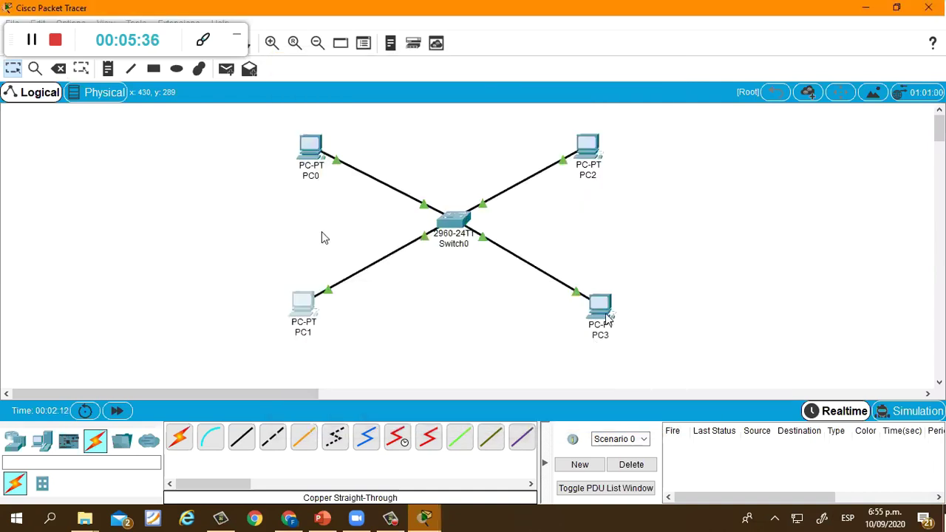
Open PC3's IP configuration and set the static IPv4 address 192.168.1.7 with subnet mask 255.255.255.0
left_click(605, 316)
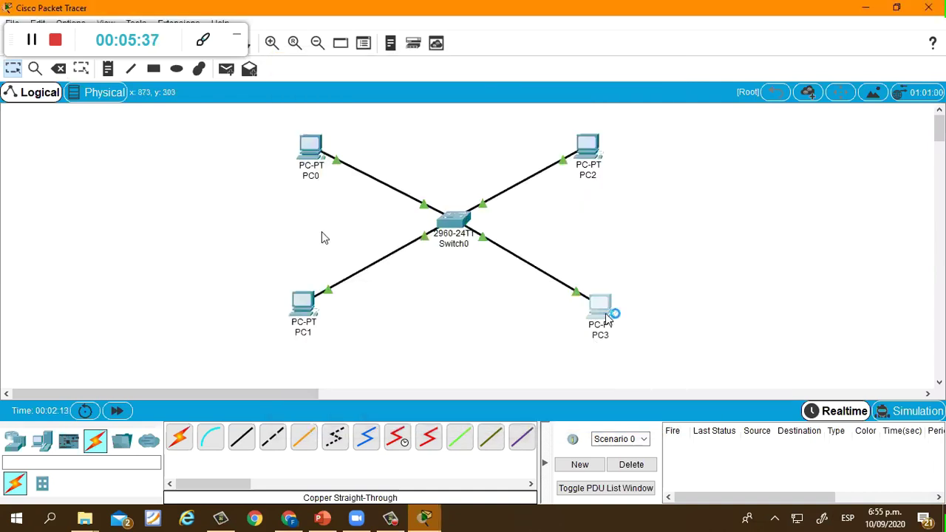
left_click(398, 90)
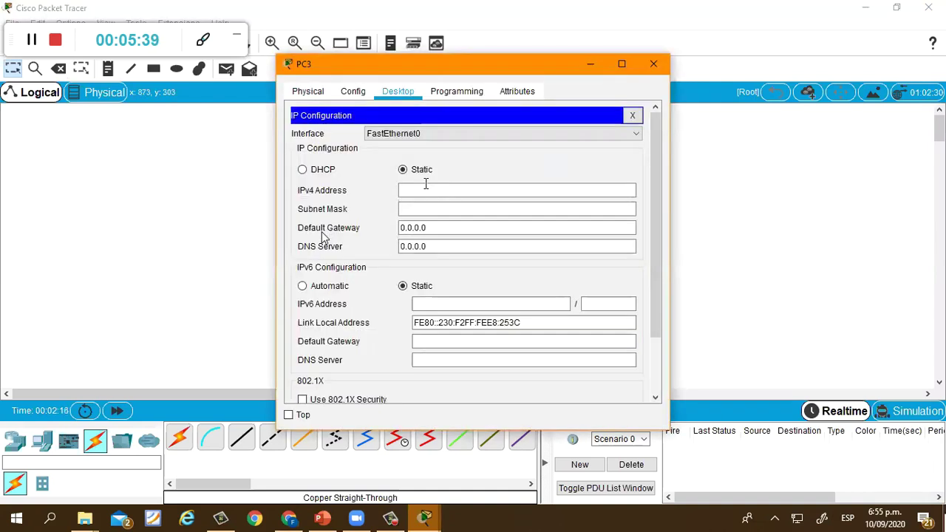
left_click(426, 186)
type("192.168.1.5")
key("BackSpace")
type("7")
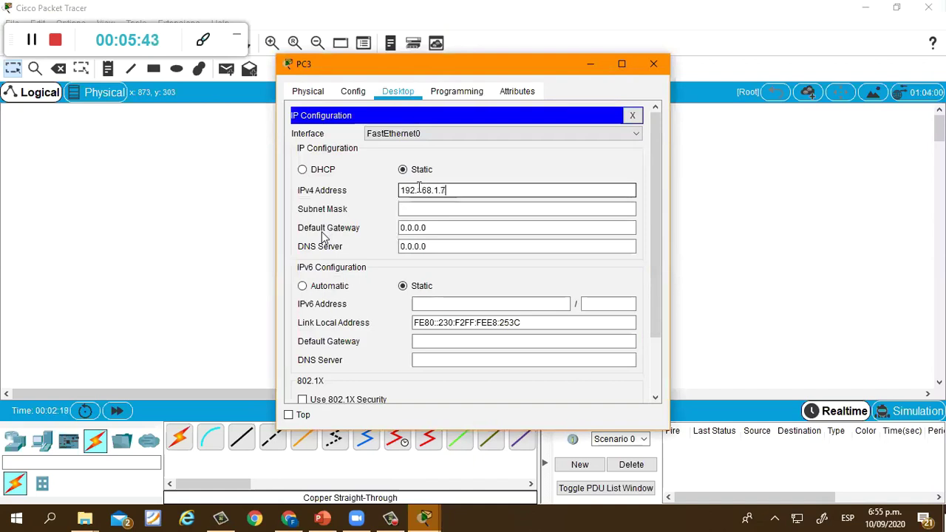
key("Tab")
Set PC3's IPv4 default gateway to 192.168.1.1
key("Tab")
type("192.168.1.5")
key("BackSpace")
type("1")
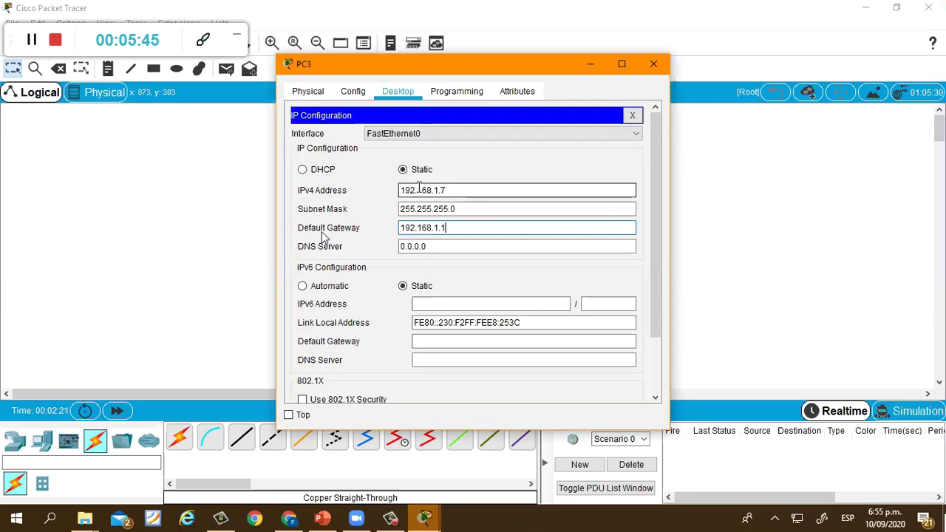
Set PC3's DNS server to the same address as on PC1 and close its configuration window
key("Tab")
type("200")
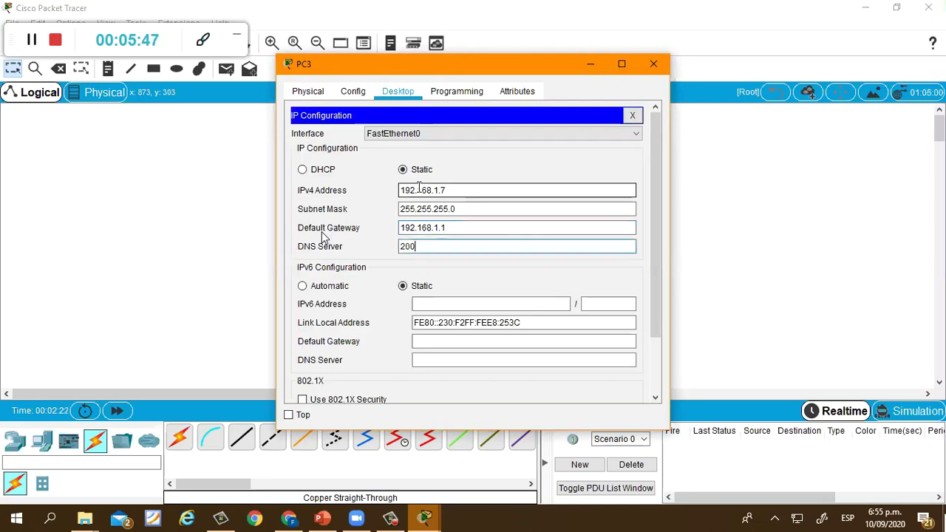
type(".20.2")
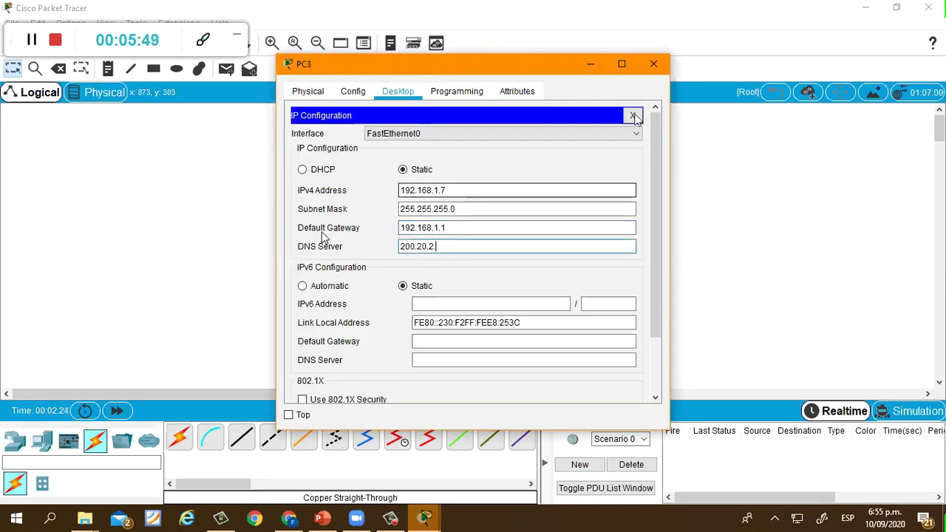
left_click(654, 65)
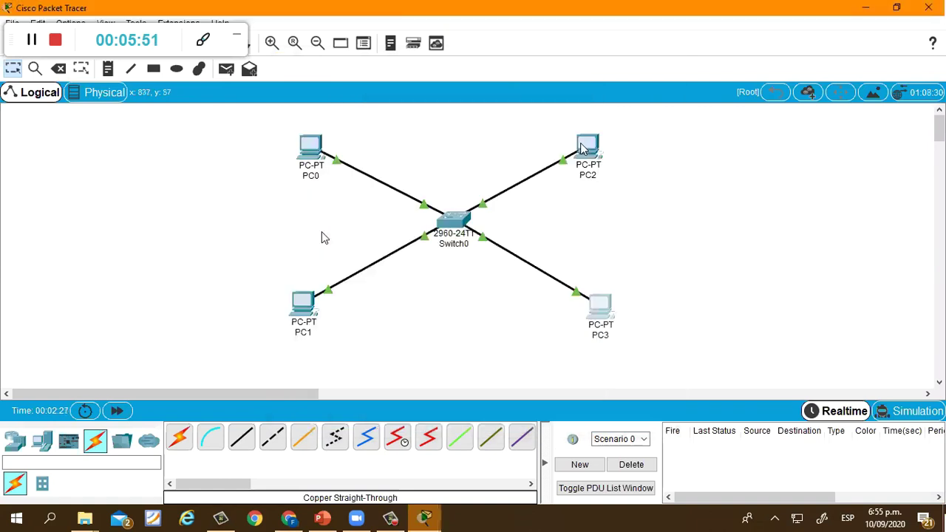
Open PC2's IP configuration and set the static IPv4 address 192.168.1.8 with subnet mask 255.255.255.0
left_click(584, 151)
left_click(398, 91)
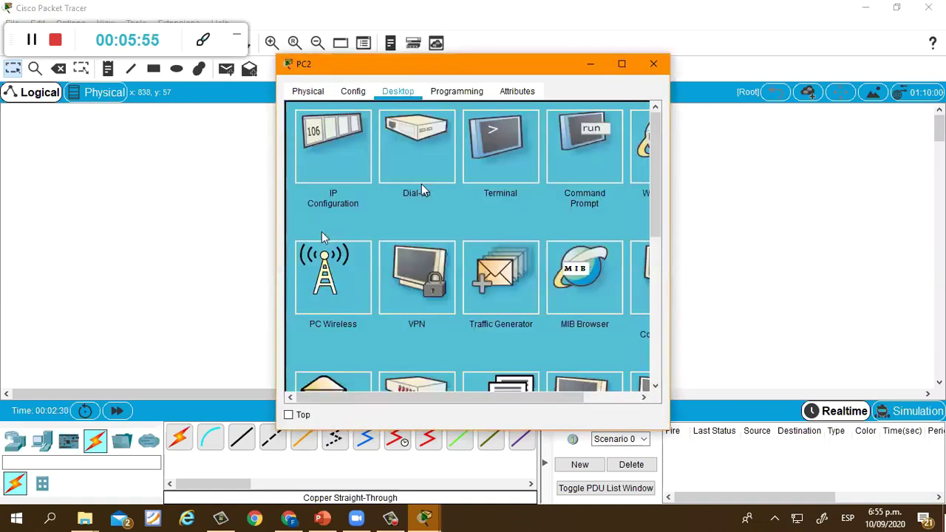
left_click(422, 184)
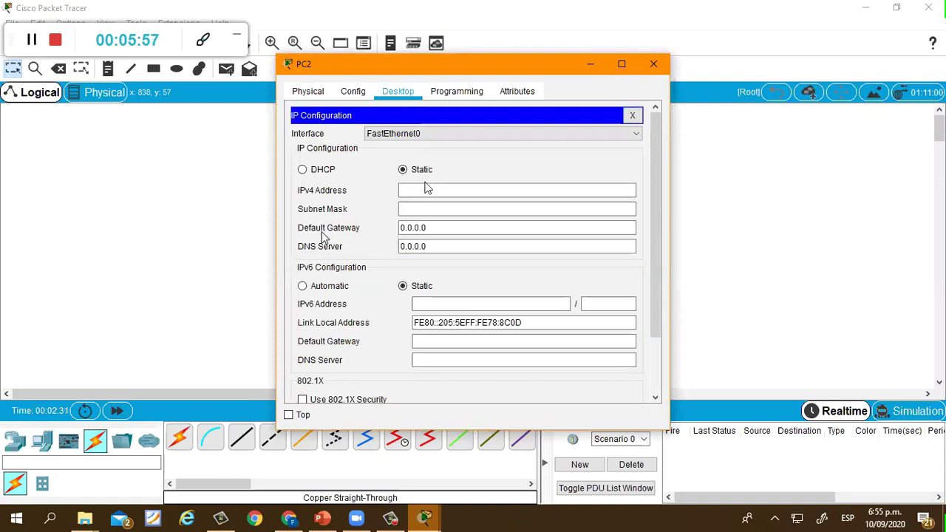
left_click(425, 190)
type("192.168.1.")
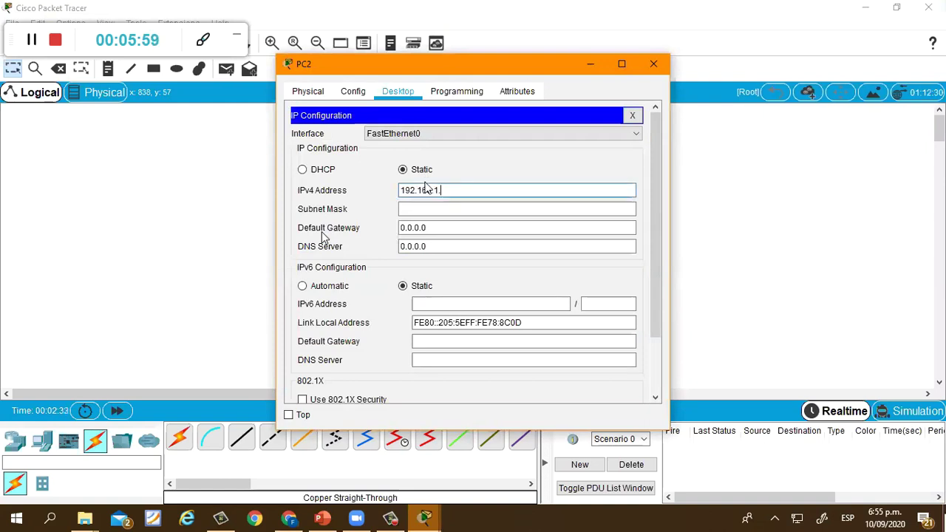
type("8")
key("Tab")
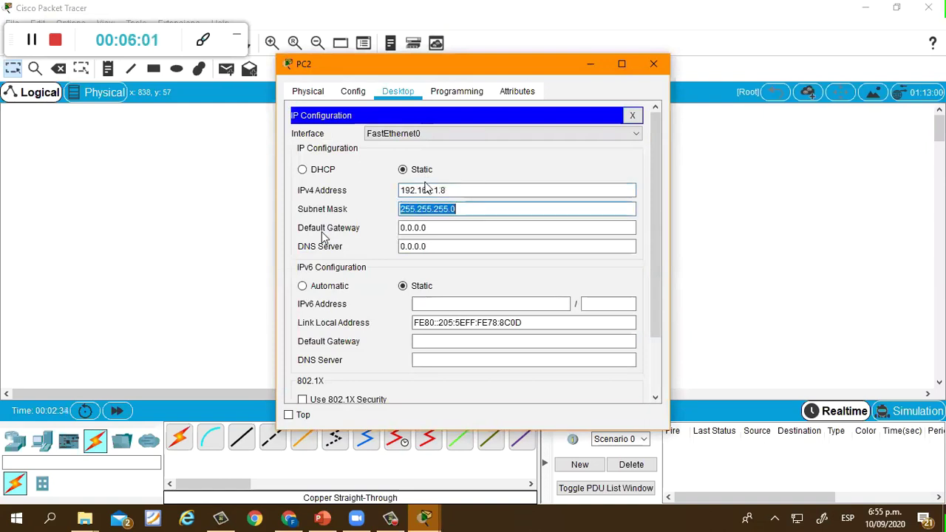
Set PC2's default gateway to 192.168.1.1 and its DNS server to 200.20.2.1, closing the configuration window
key("Tab")
type("192.168.1.1")
key("Tab")
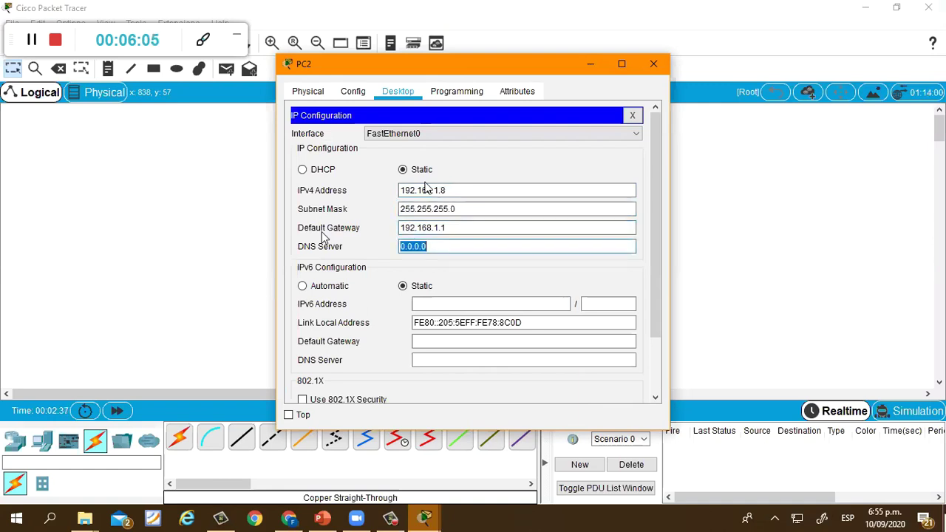
type("200.20.2.1")
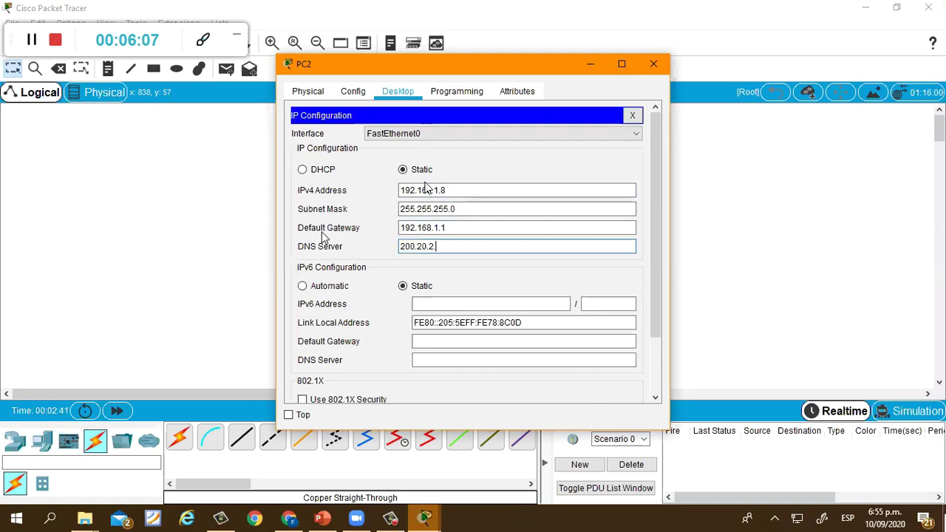
left_click(654, 64)
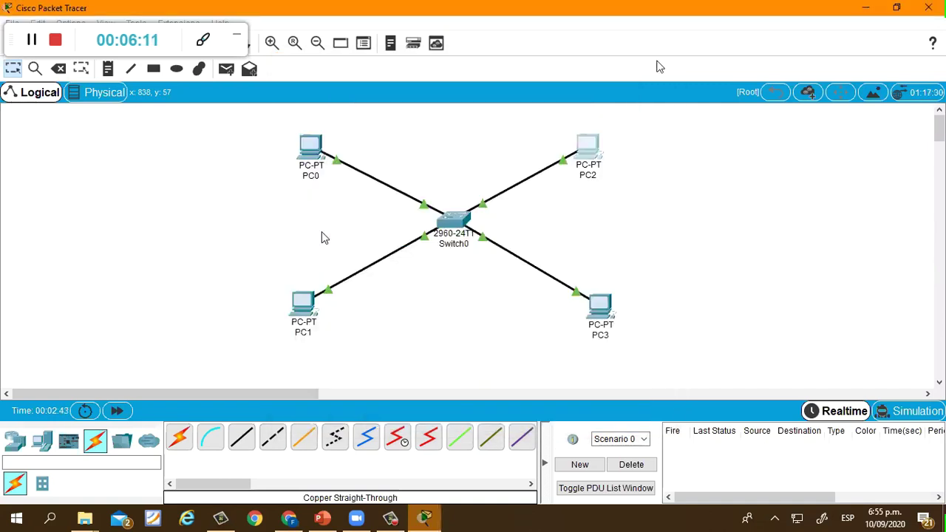
Switch to Simulation mode and limit the visible event filters to ARP, TCP and UDP
left_click(903, 414)
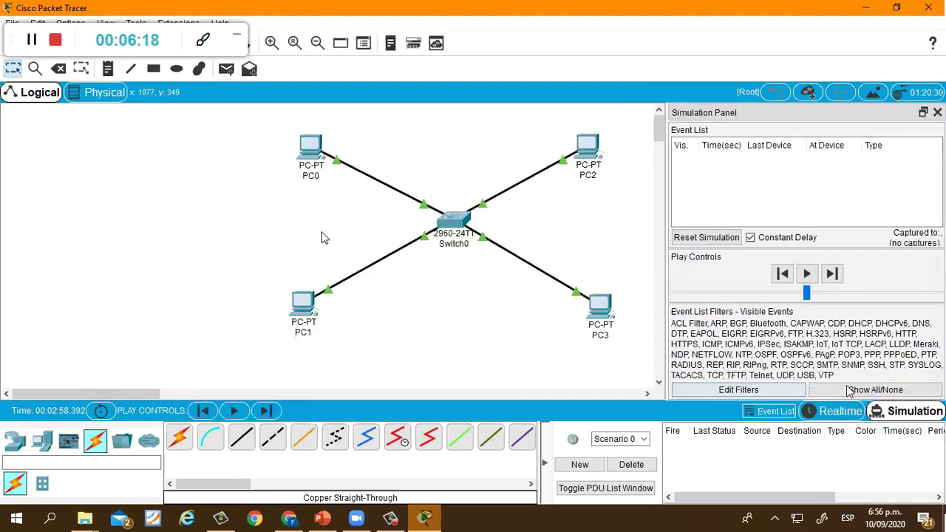
left_click(804, 392)
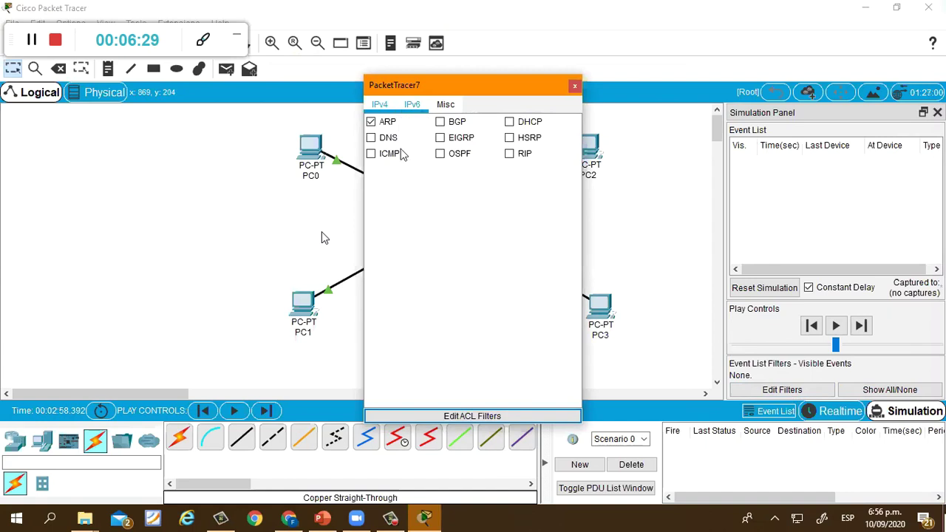
left_click(412, 105)
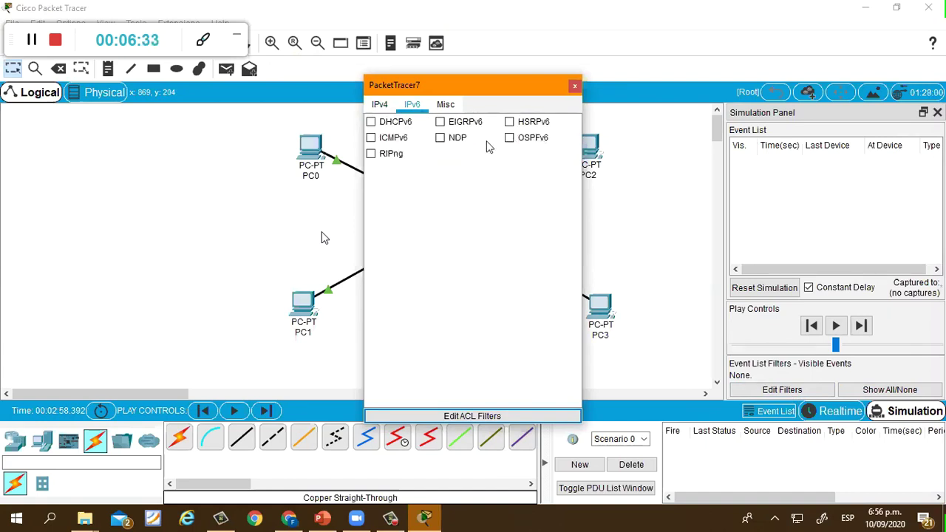
left_click(446, 105)
left_click(441, 296)
left_click(441, 314)
left_click(573, 85)
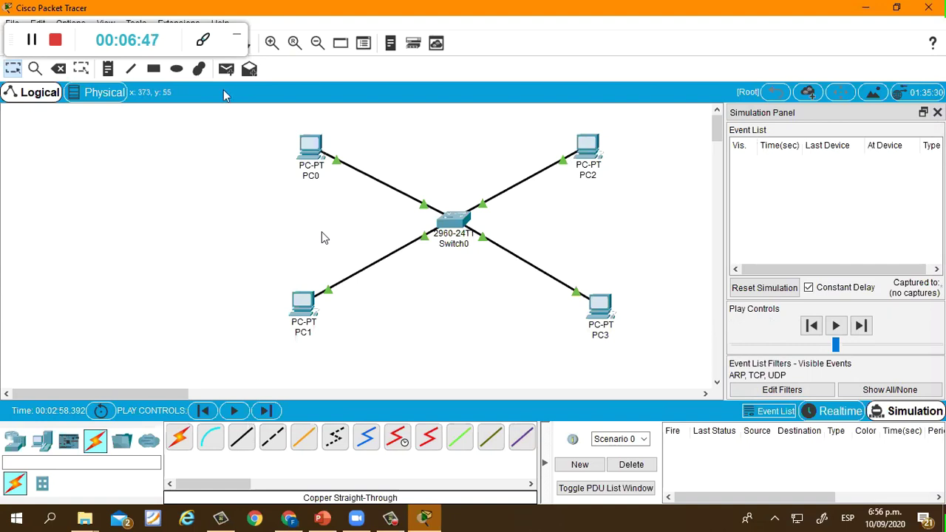
Add a simple PDU from PC0 to PC3 and inspect the ARP packet's outbound details at PC0, including its destination address
left_click(600, 303)
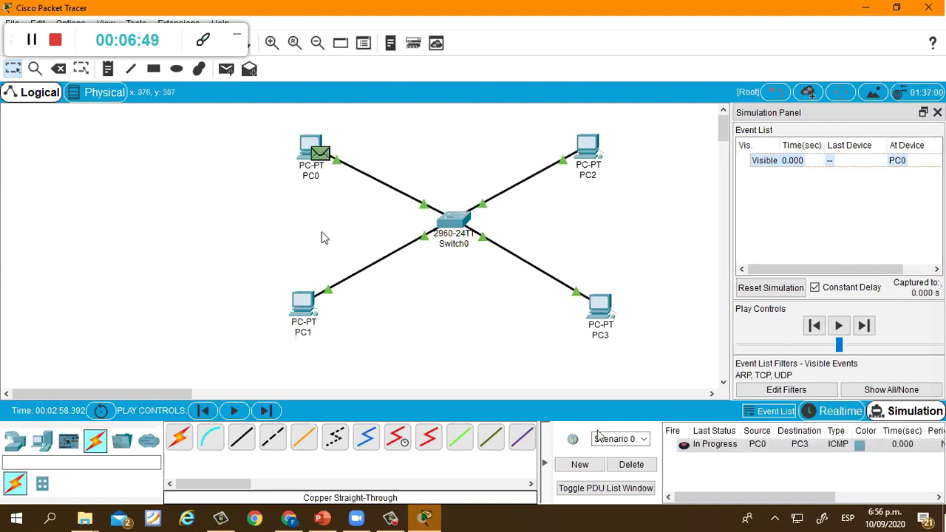
mouse_move(328, 159)
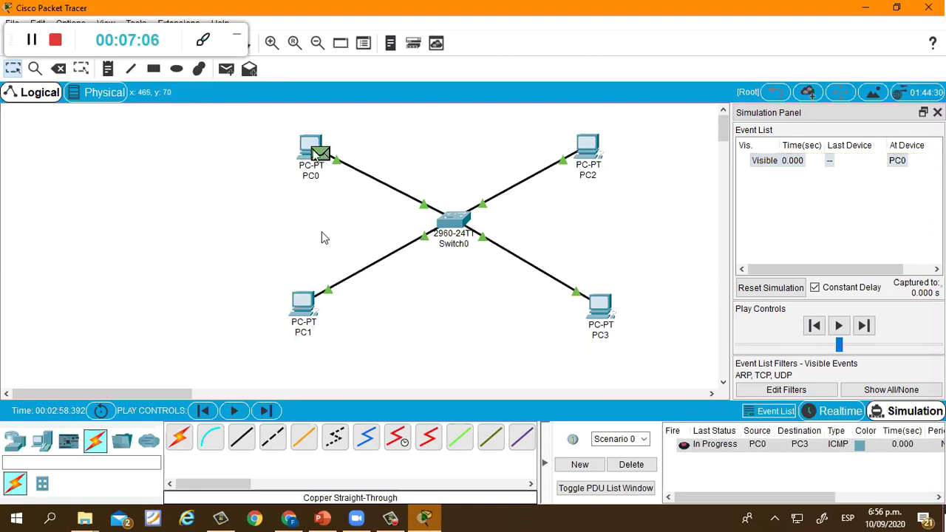
left_click(321, 155)
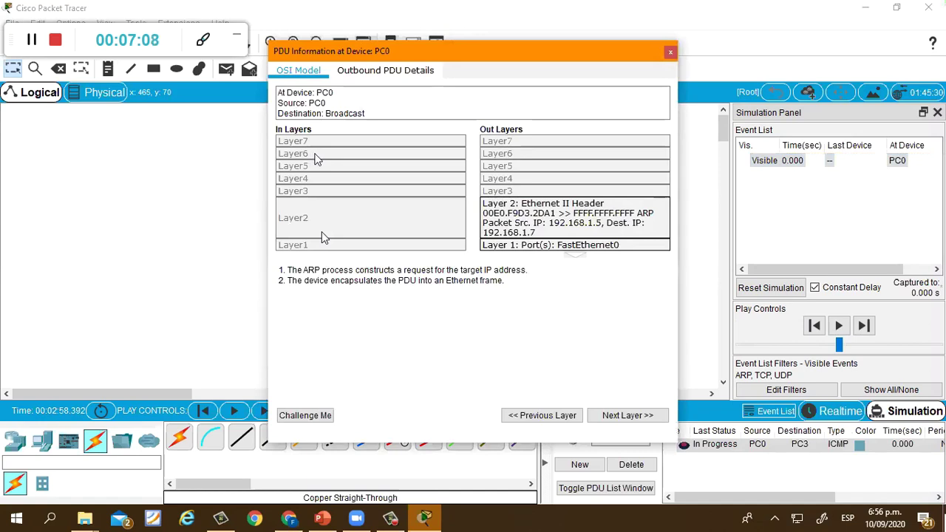
left_click(373, 74)
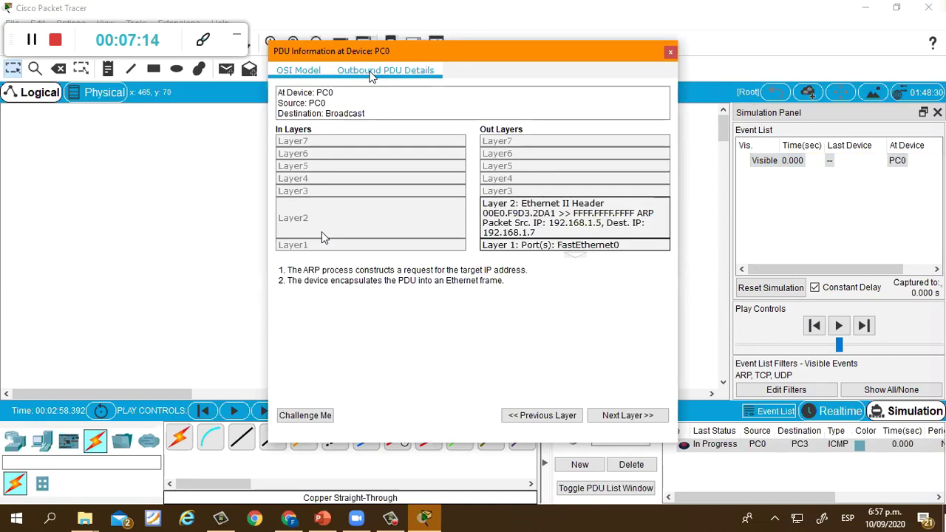
left_click(373, 74)
left_click_drag(501, 147, 559, 144)
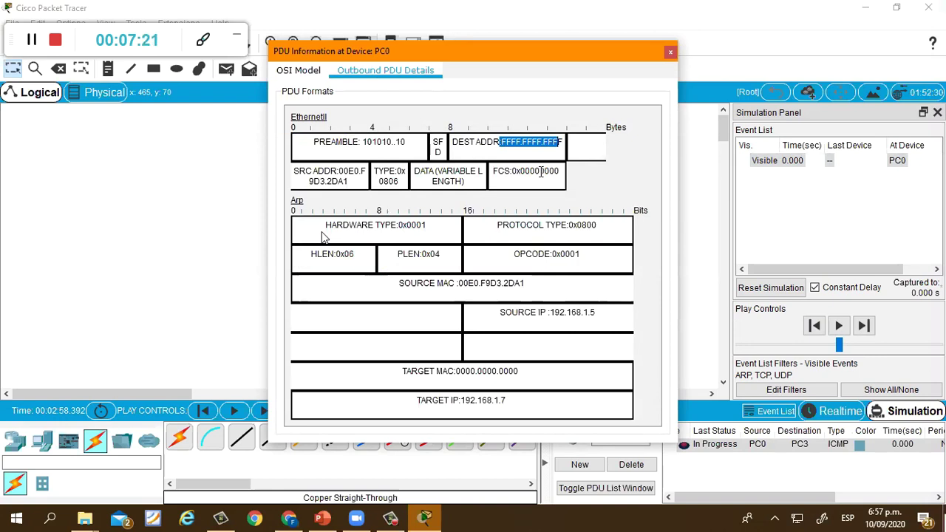
left_click(670, 51)
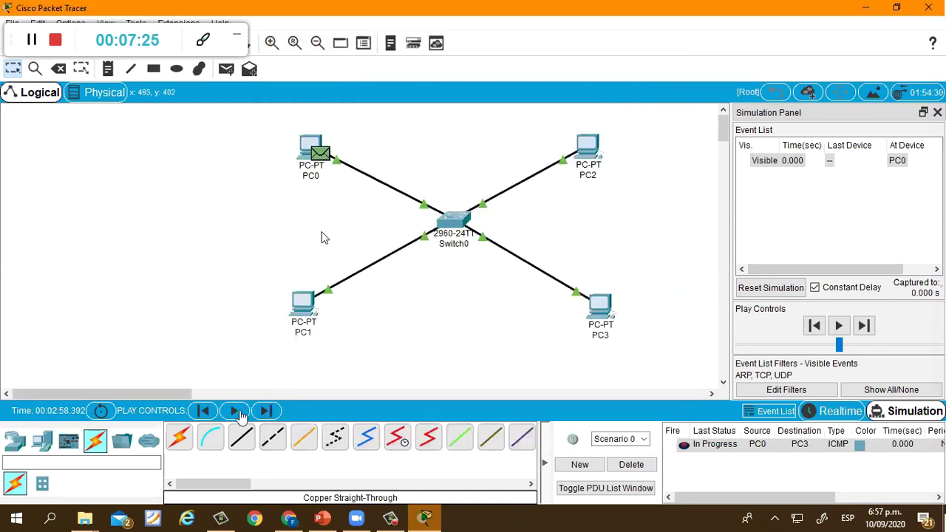
Advance the simulation two events to carry the ARP request through Switch0 to PC1, PC2 and PC3
left_click(267, 411)
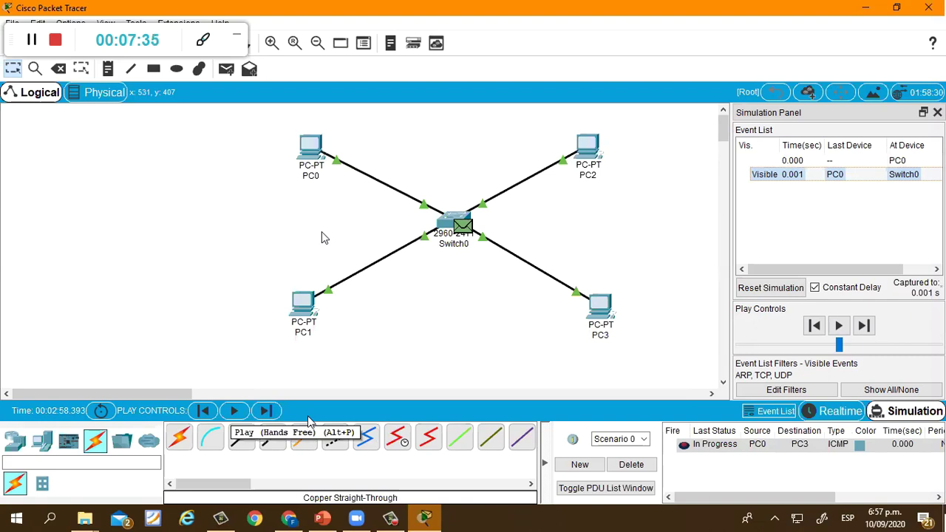
left_click(270, 412)
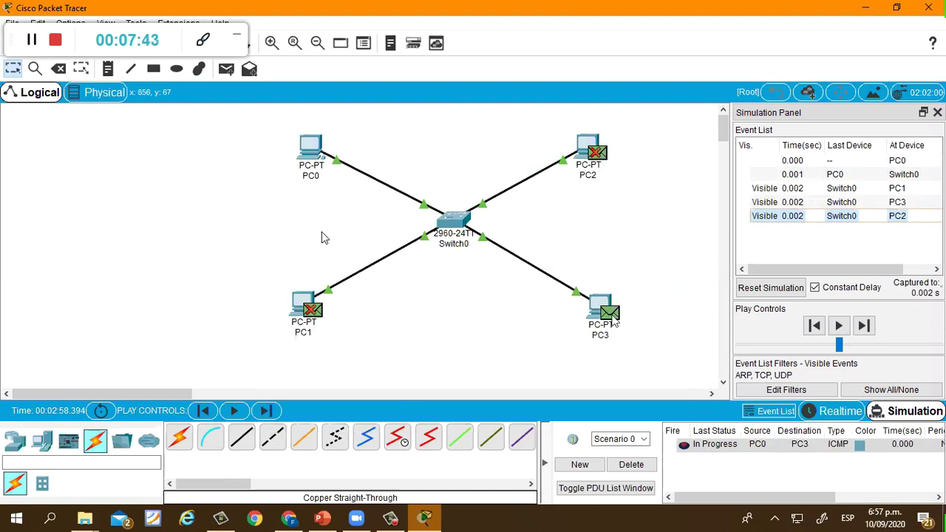
Compare the inbound and outbound PDU details of the ARP packet at PC3, checking the outbound destination address
mouse_move(613, 318)
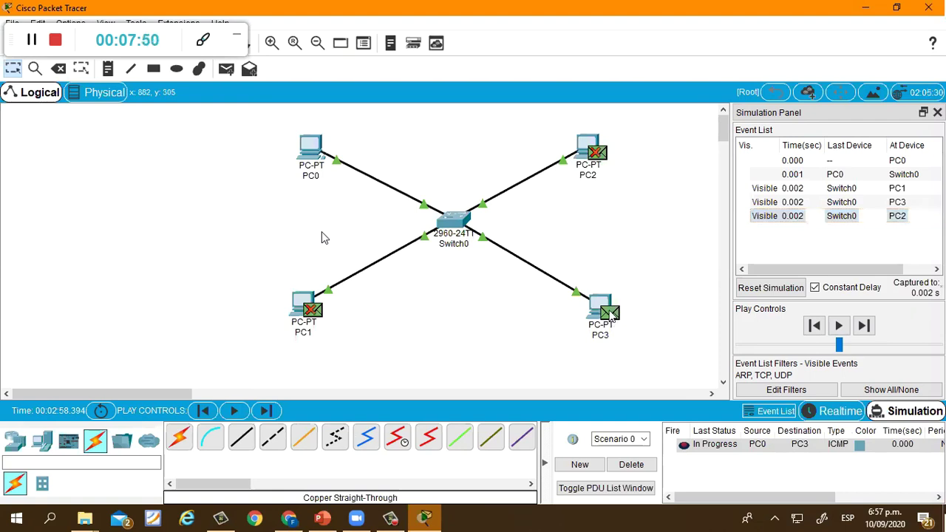
left_click(609, 316)
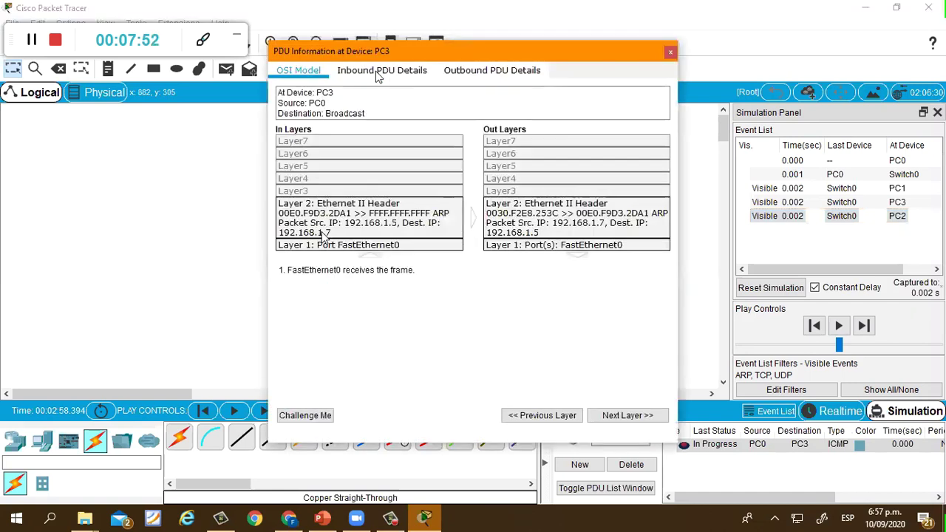
left_click(383, 70)
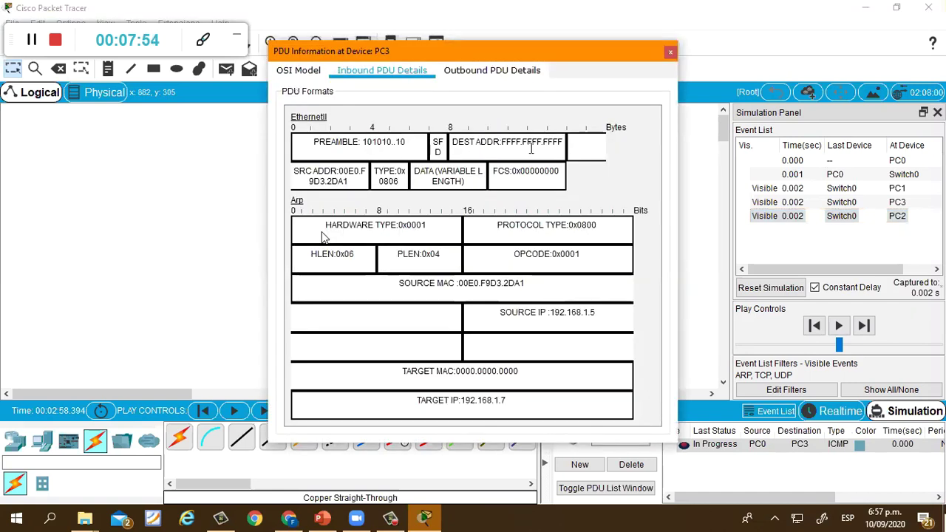
left_click(492, 70)
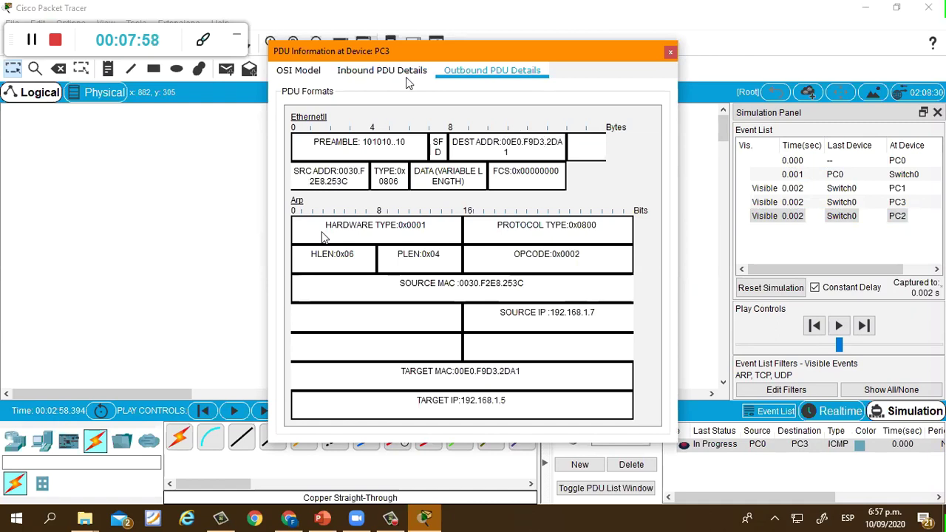
left_click(407, 72)
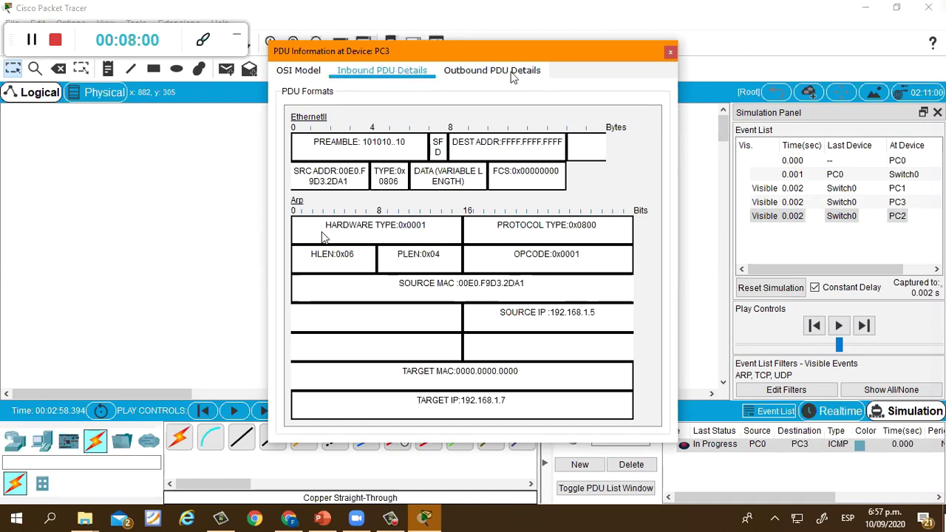
left_click(517, 79)
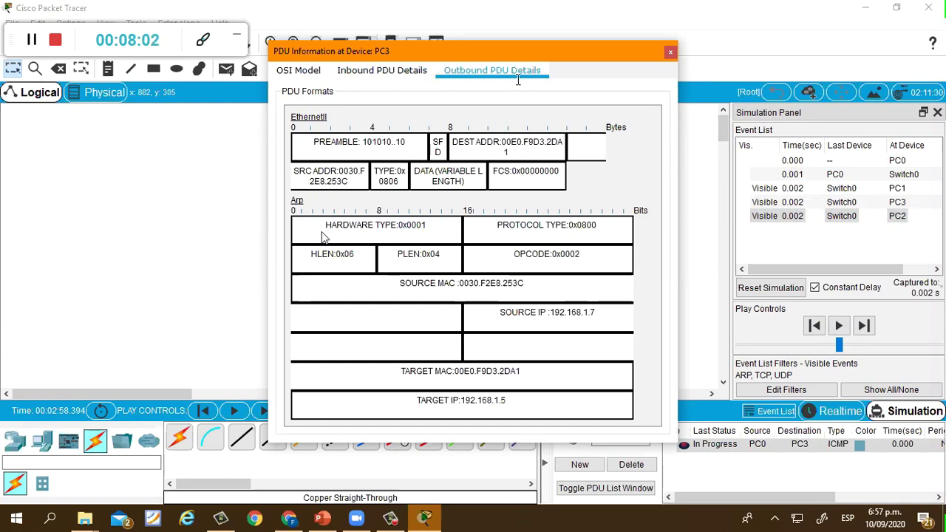
left_click_drag(560, 142, 546, 144)
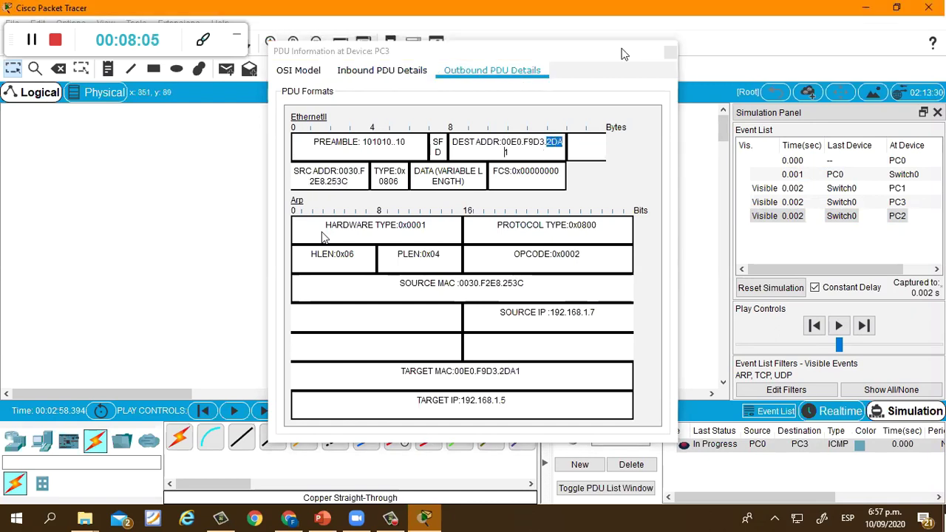
left_click(674, 50)
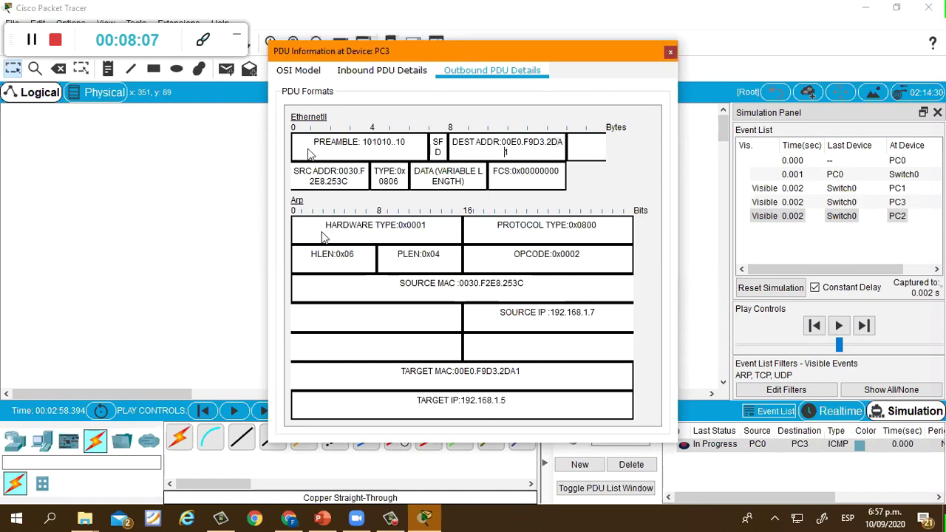
mouse_move(309, 153)
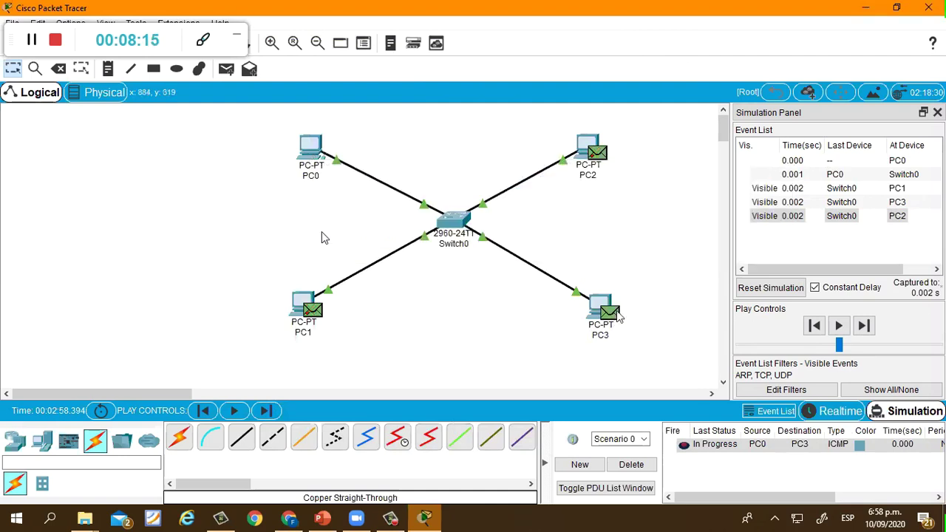
Examine the destination address in the ARP packet's outbound PDU details at PC3, then close the packet information
left_click(492, 70)
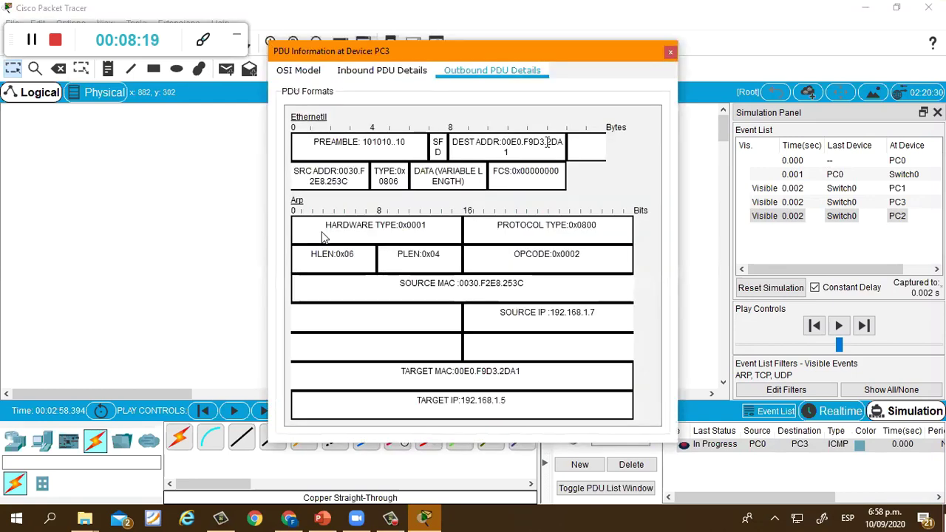
double_click(553, 153)
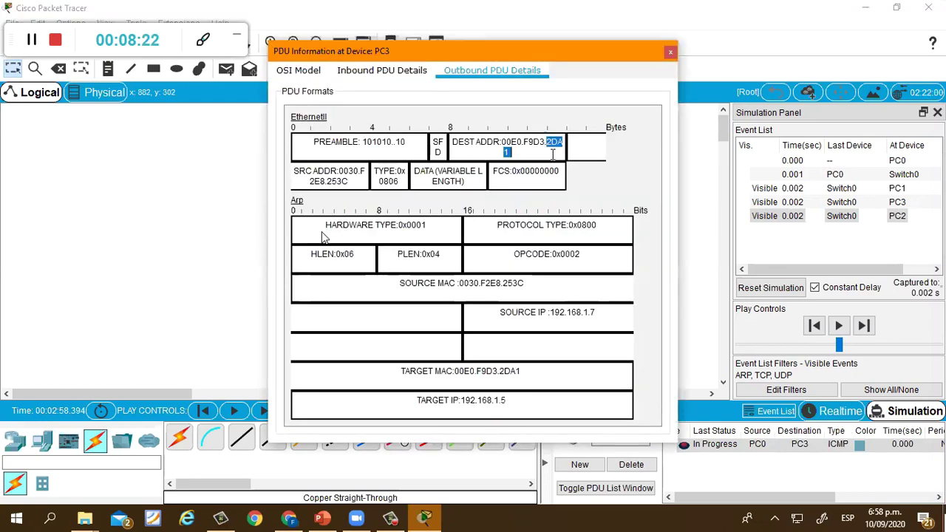
left_click(671, 51)
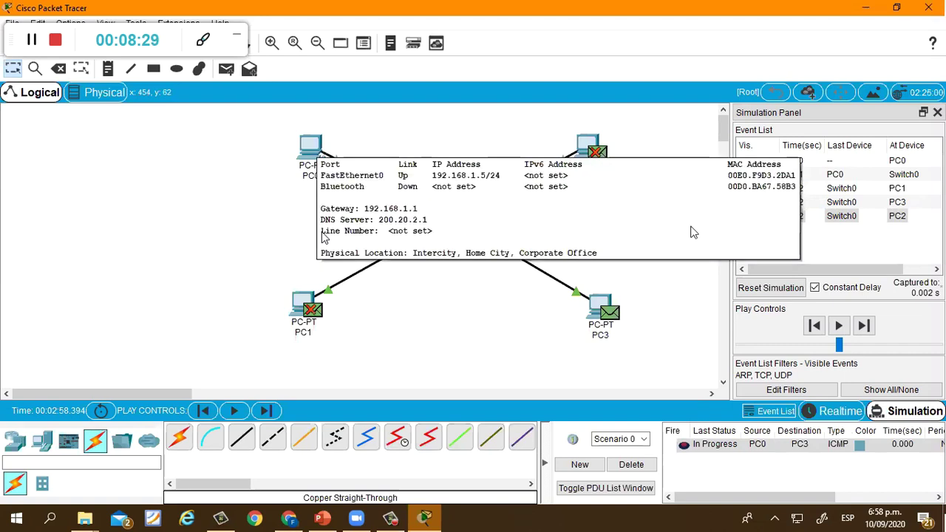
Advance the simulation two events to return the ARP reply through Switch0 to PC0, and switch to the PowerPoint presentation
left_click(268, 411)
left_click(267, 411)
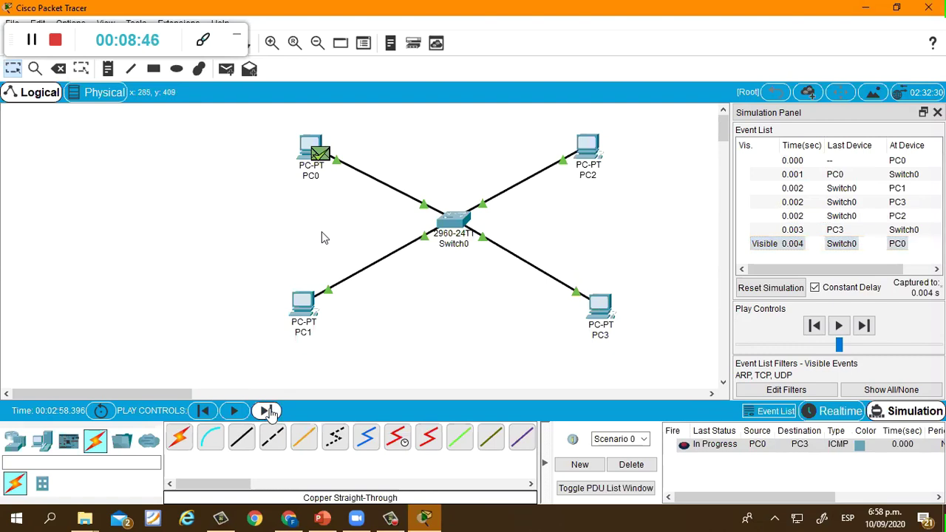
left_click(633, 300)
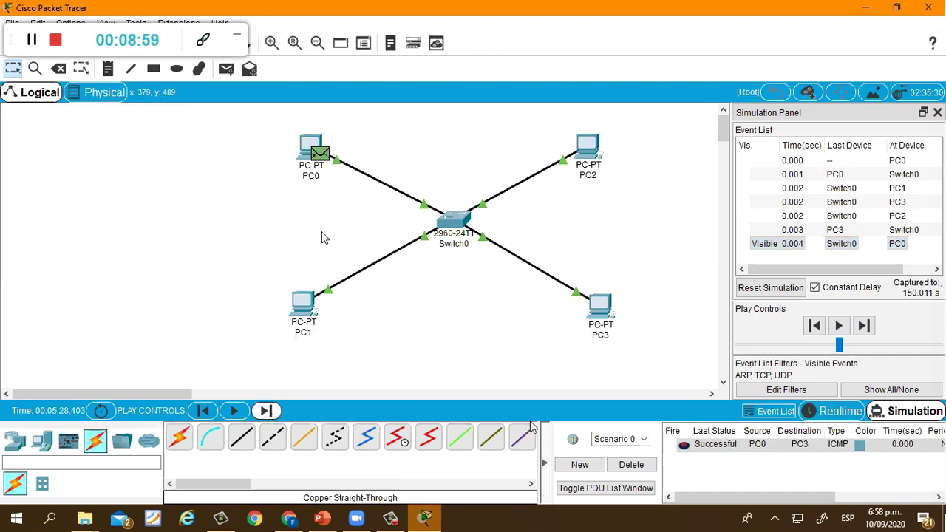
left_click(322, 519)
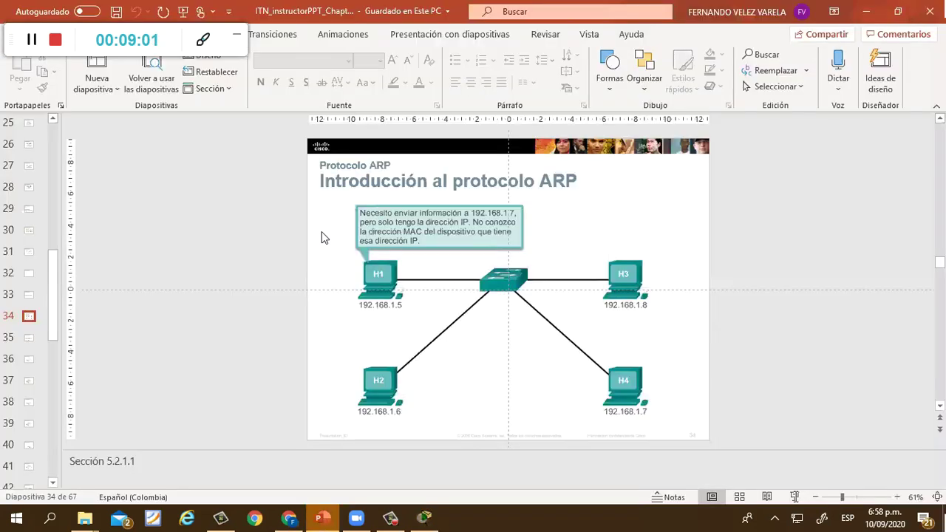
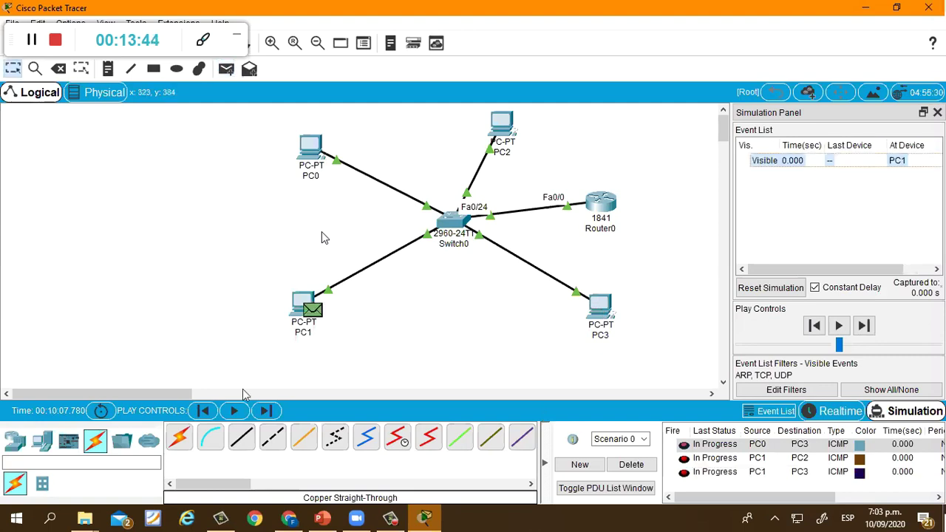
Advance the simulation event by event to carry PC1's ARP request through Switch0 and bring the reply back to PC1
left_click(268, 411)
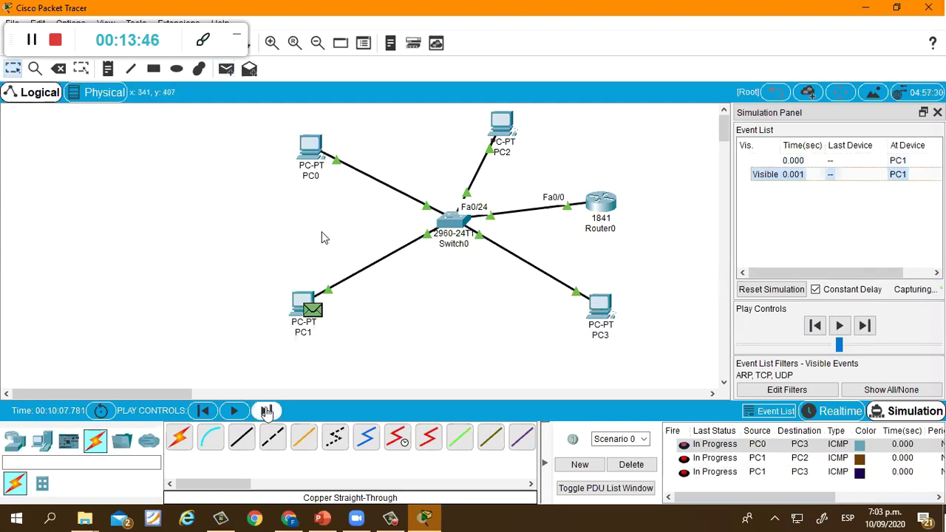
left_click(268, 411)
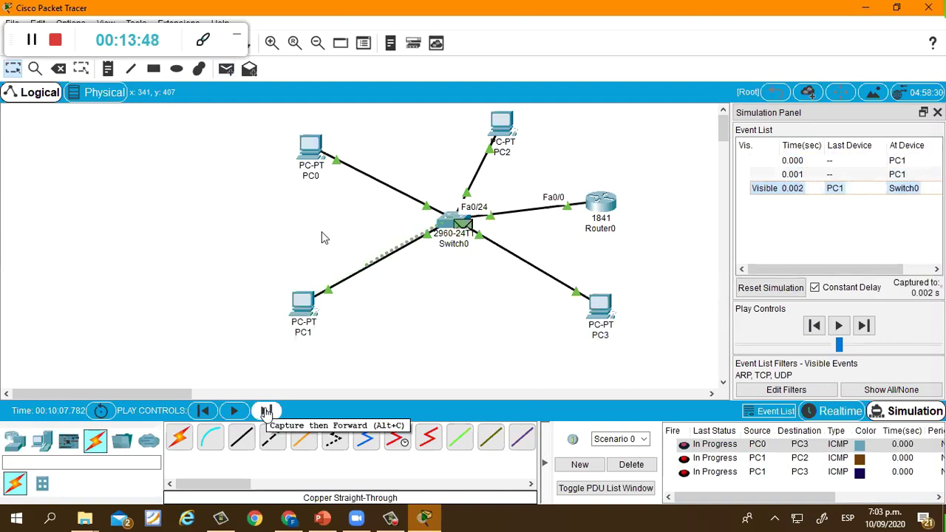
left_click(266, 411)
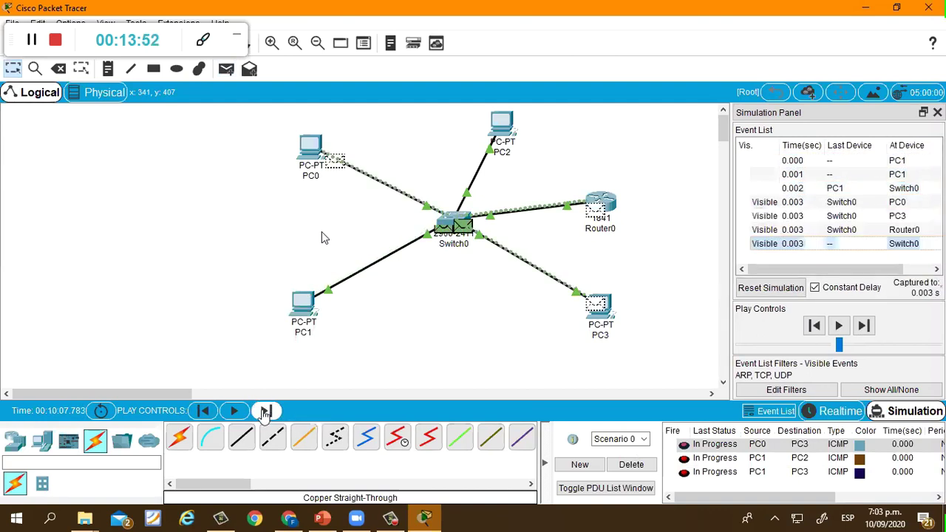
left_click(264, 411)
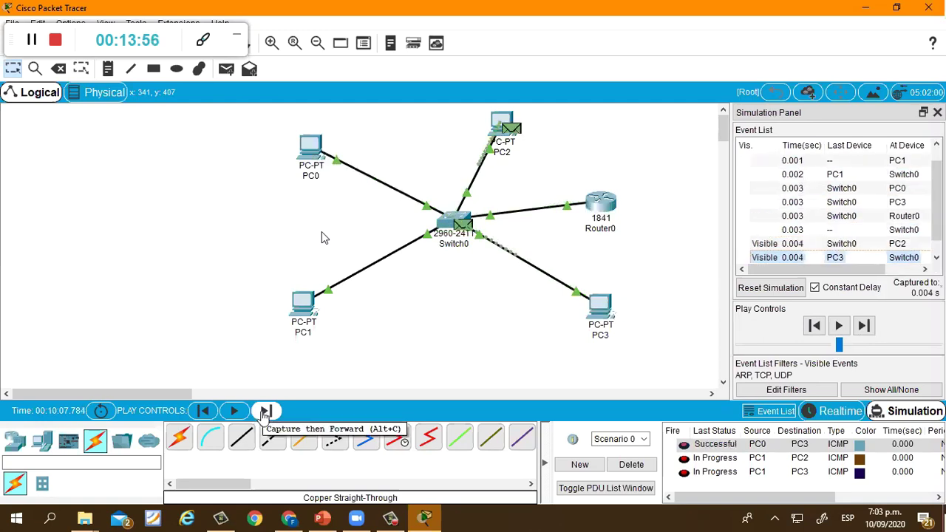
left_click(265, 411)
left_click(265, 411)
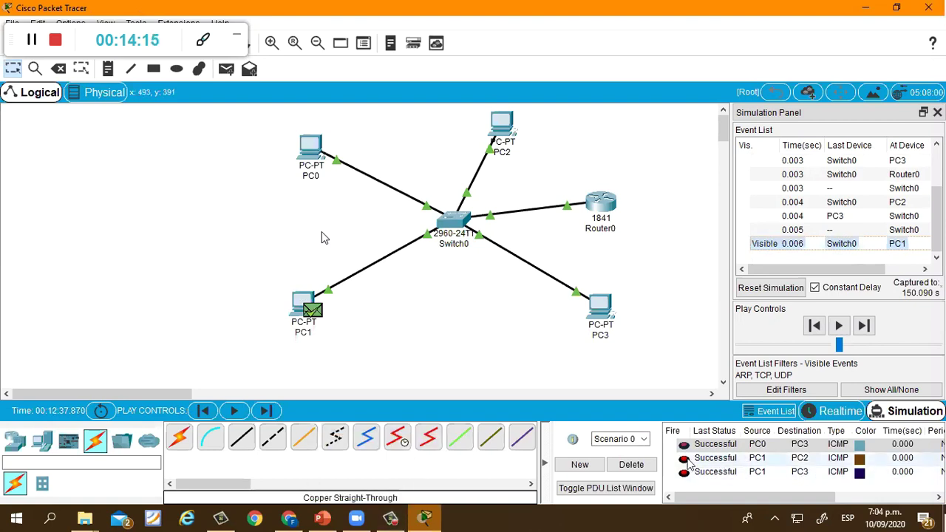
Switch to the PowerPoint presentation and review slides 39 to 42 on ARP operation and ARP in remote communication
left_click(322, 518)
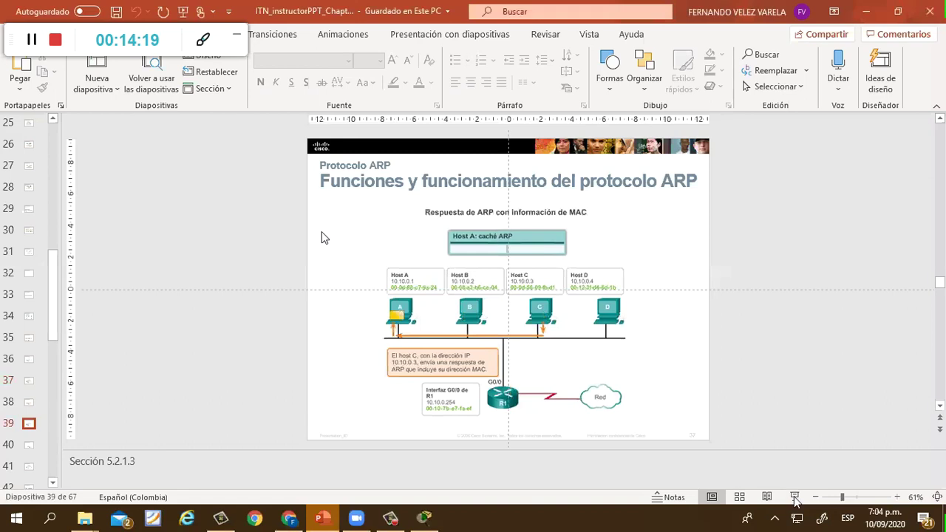
left_click(795, 497)
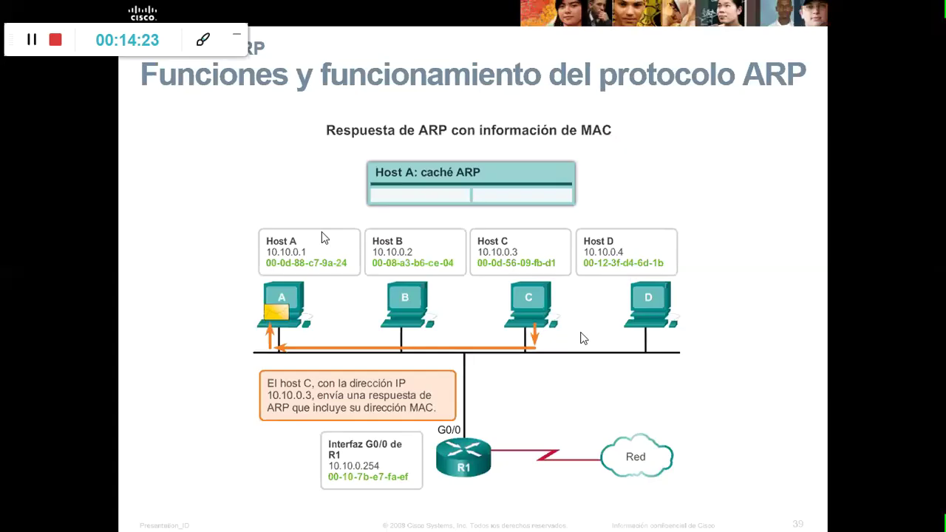
left_click(582, 337)
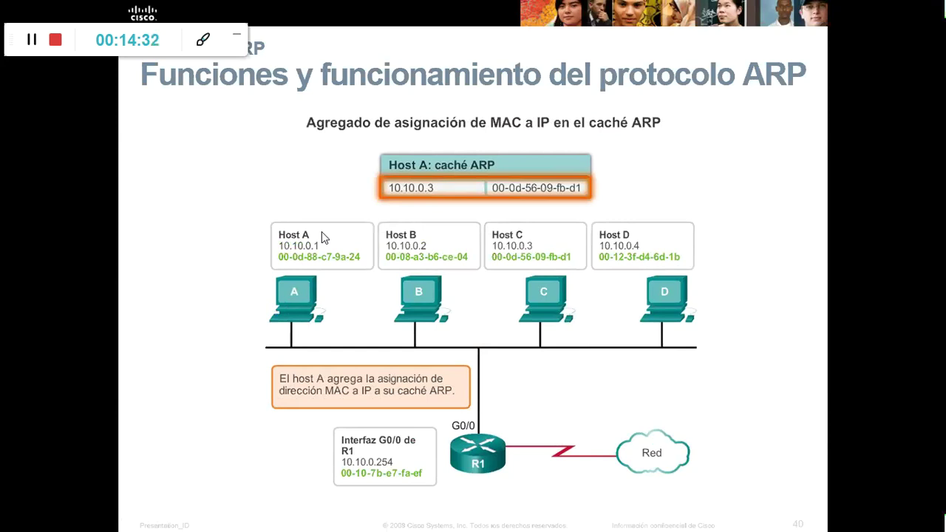
key("Escape")
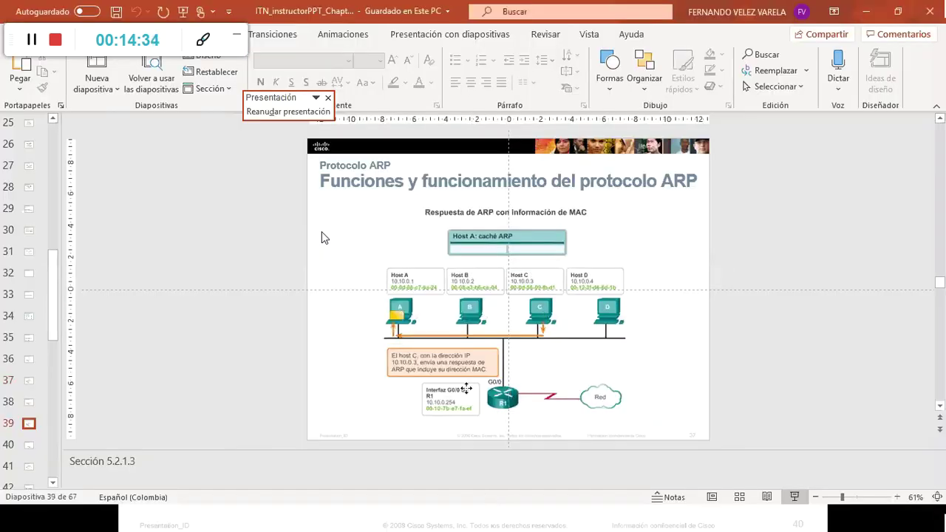
left_click(323, 237)
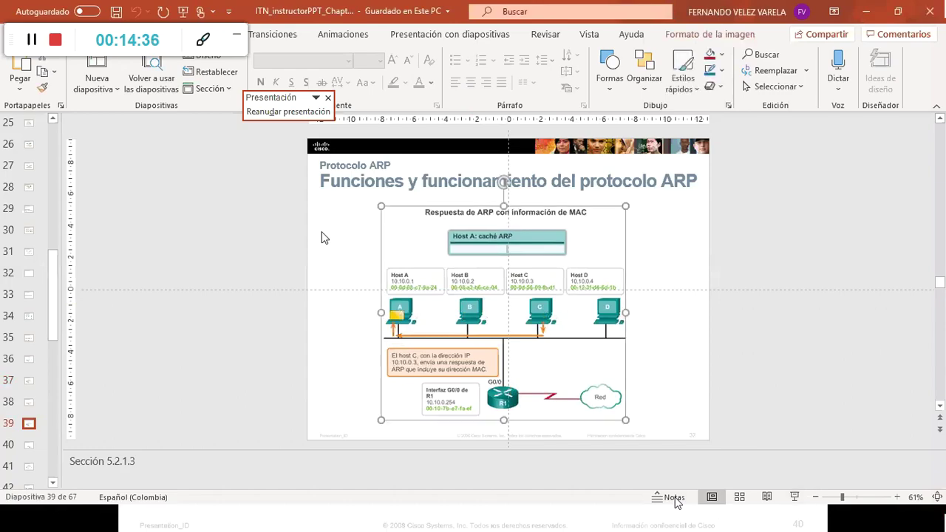
key("shift+F5")
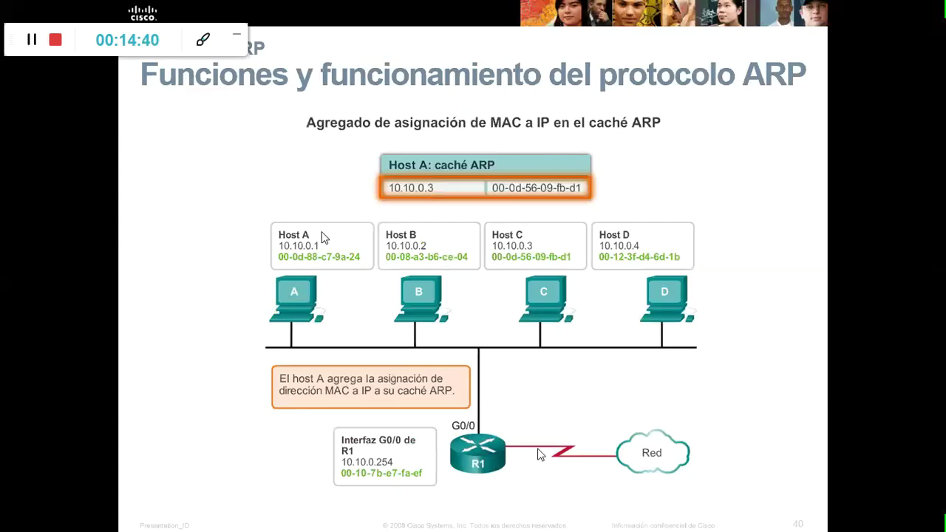
key("Right")
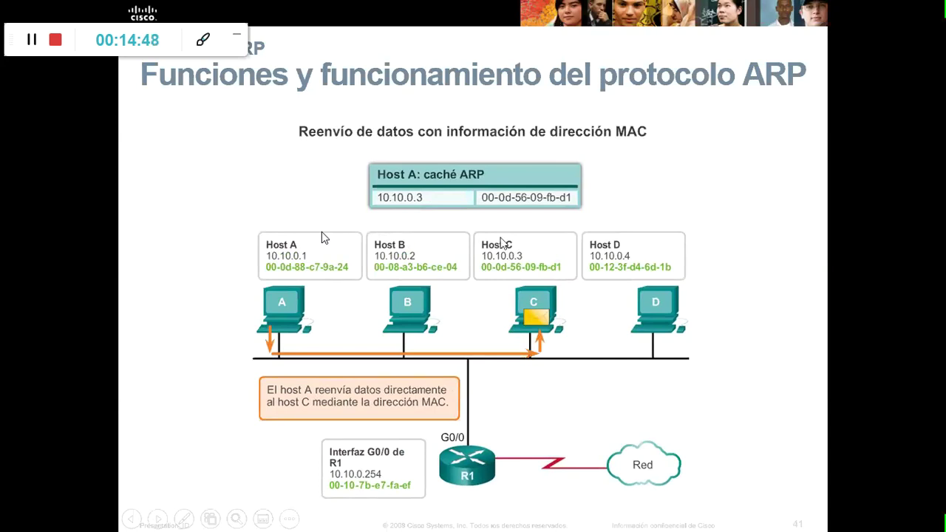
key("Right")
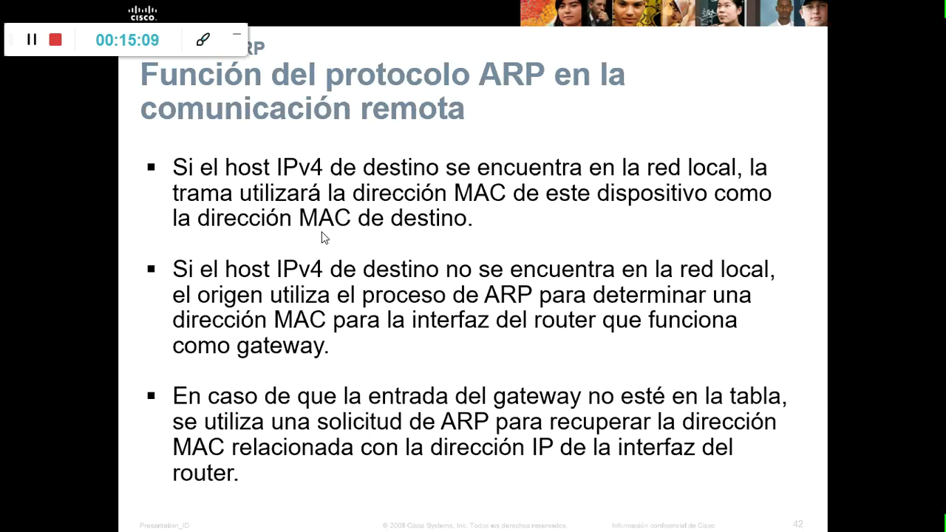
key("Escape")
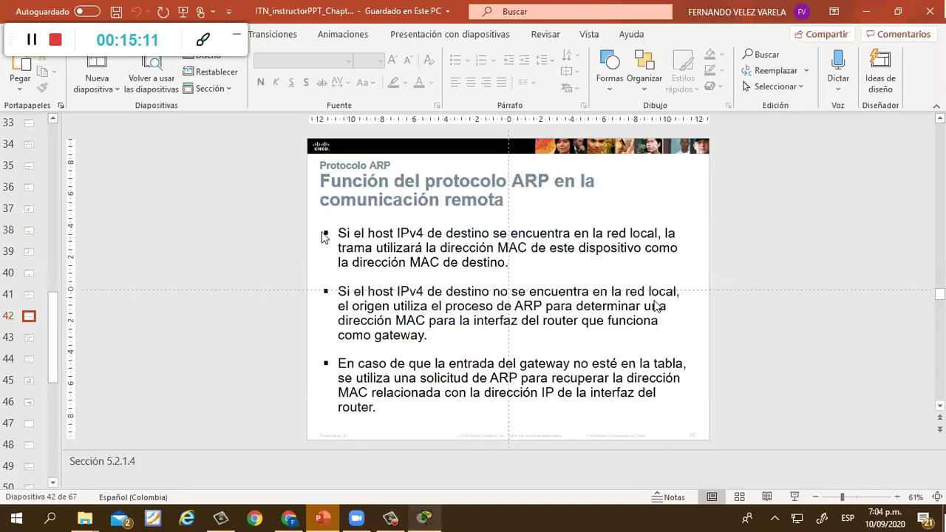
Switch back to Packet Tracer, move Router0 between PC0 and PC1, and place a Server-PT on the router's far side from Switch0
key("alt+Tab")
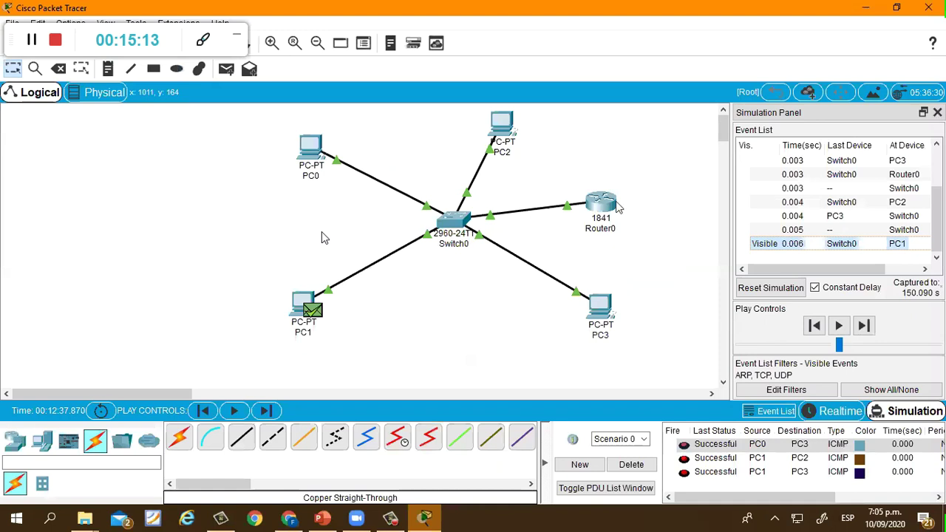
left_click_drag(596, 193, 255, 229)
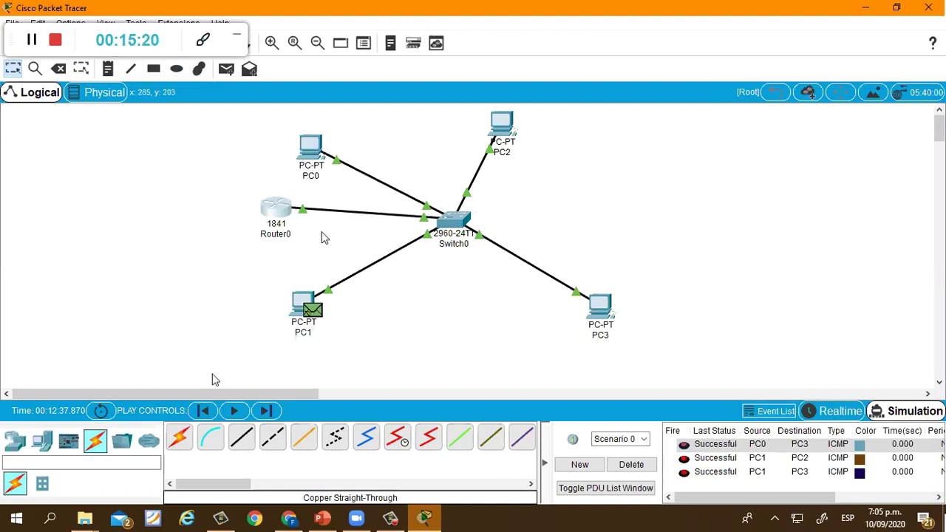
left_click(42, 440)
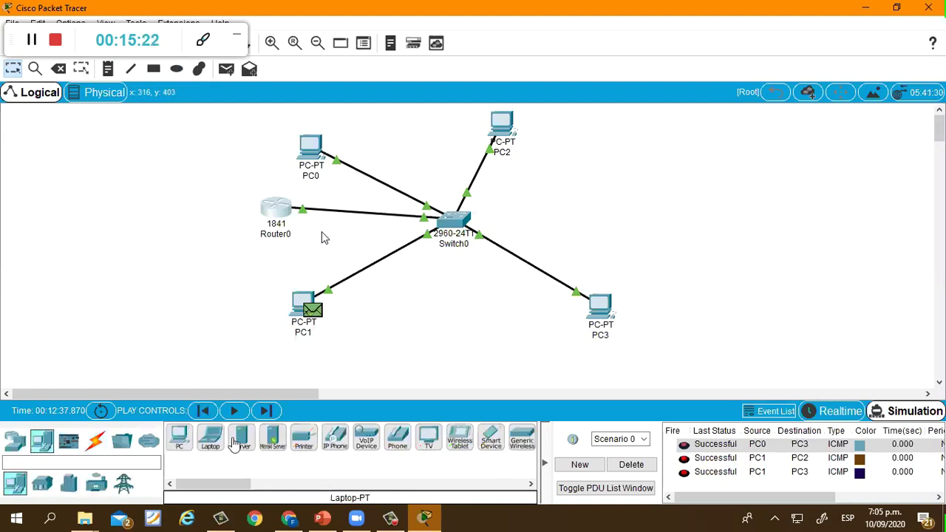
left_click(238, 440)
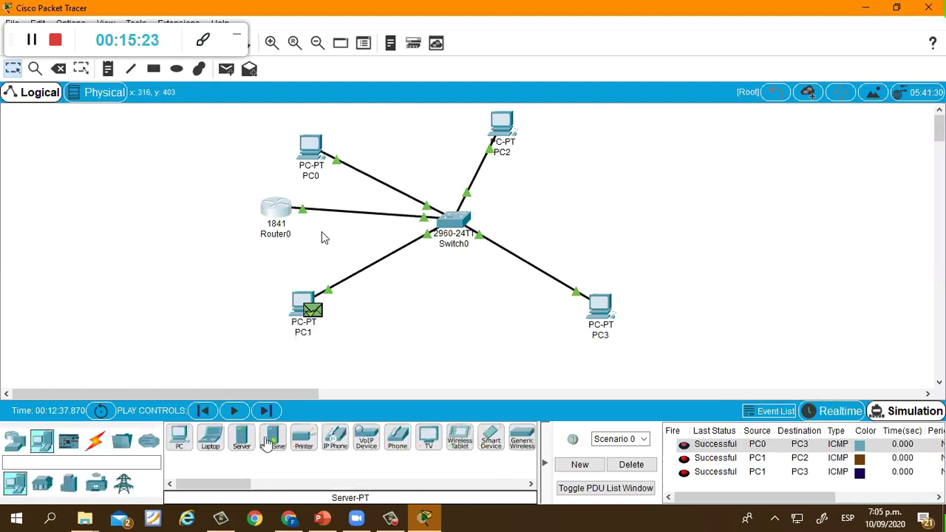
left_click(101, 203)
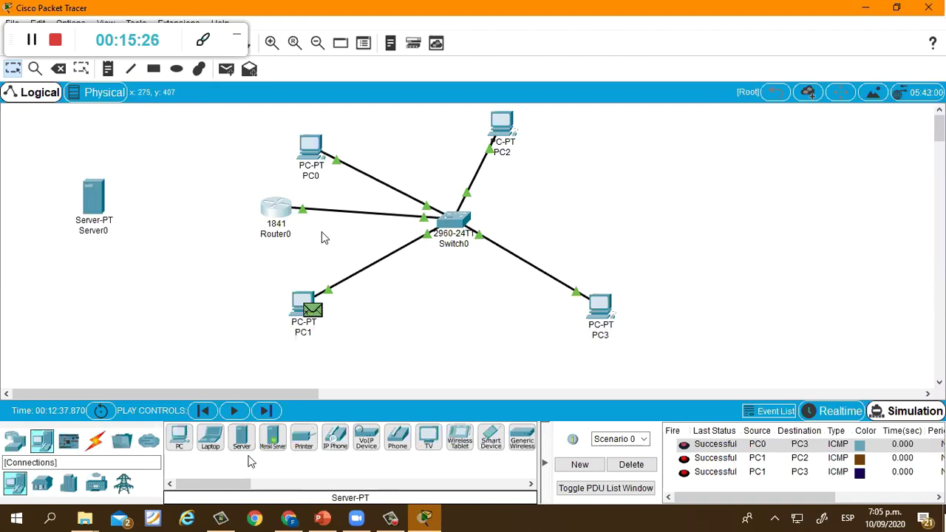
Connect Server0 to Router0's FastEthernet0/1 port with a Copper Cross-Over cable
left_click(95, 441)
left_click(272, 438)
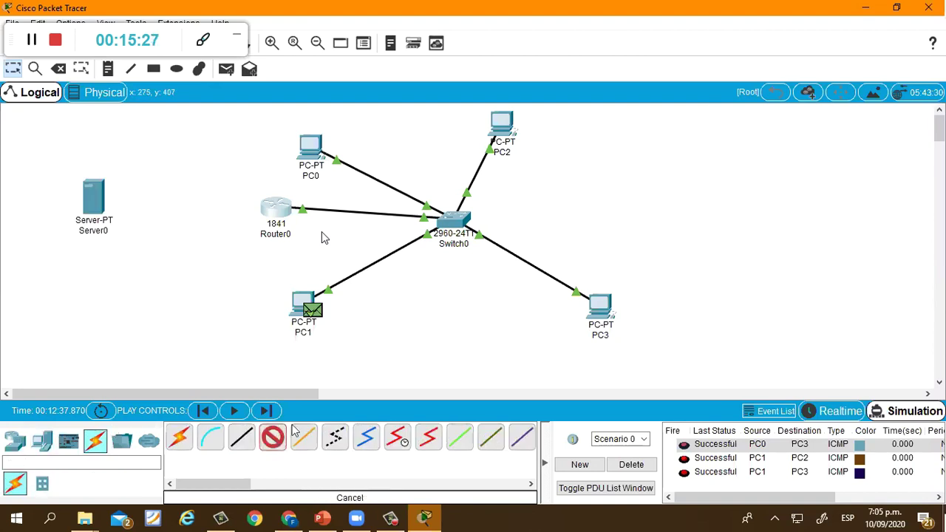
left_click(94, 201)
left_click(111, 207)
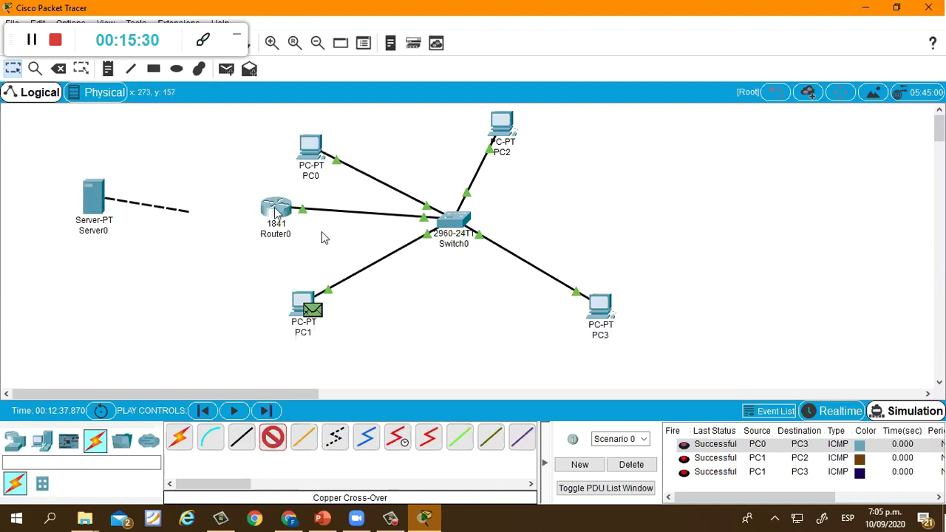
left_click(275, 211)
left_click(300, 246)
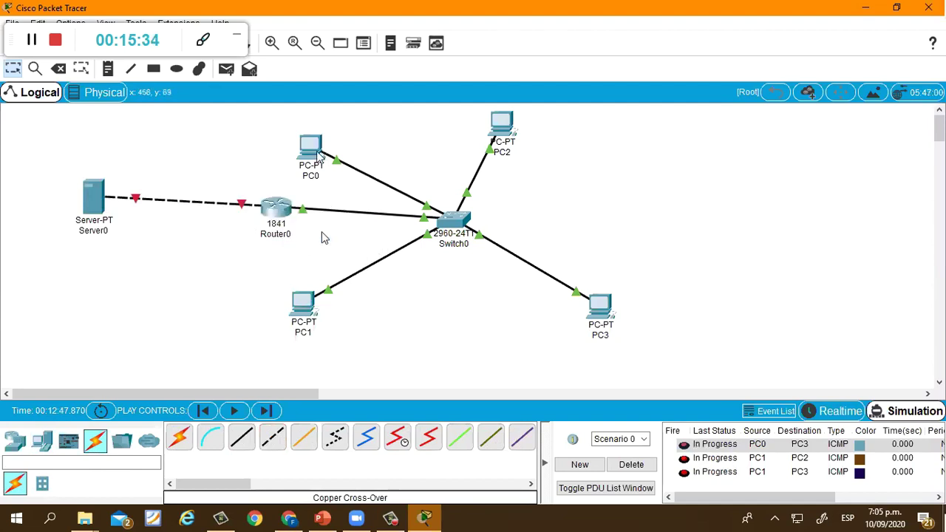
Open Router0's configuration, select the FastEthernet0/1 interface, and continue in its command line interface
mouse_move(319, 152)
left_click(275, 210)
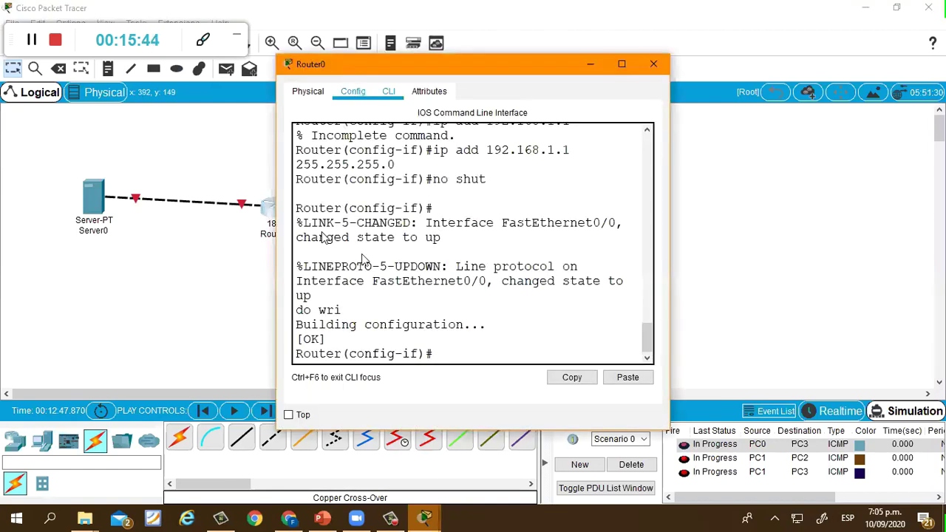
left_click(347, 255)
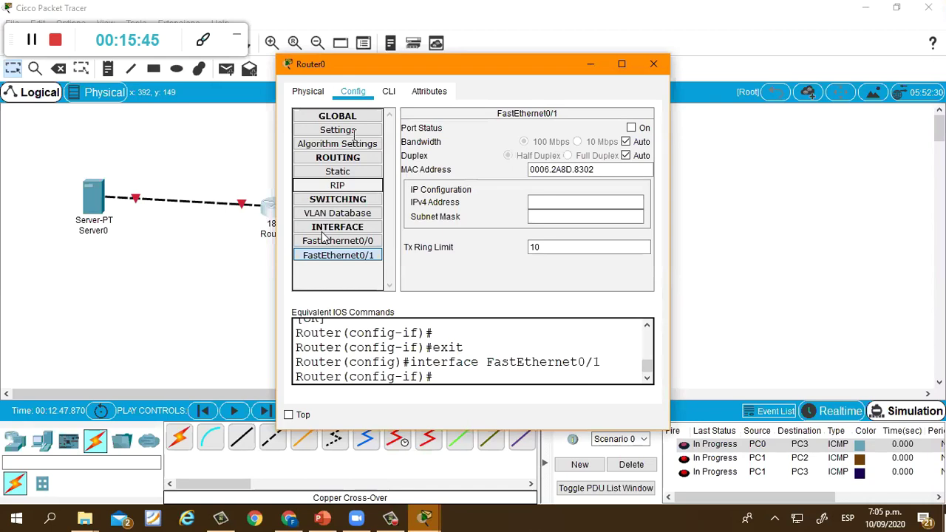
left_click(461, 357)
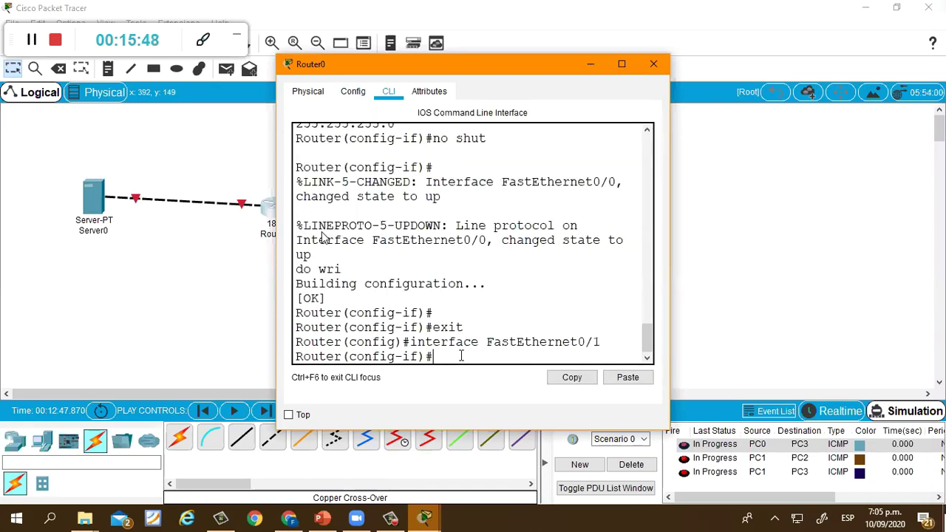
Recall the earlier ip add command for Router0's FastEthernet0/1, widen the window, and change the address to 200.20.2.2
key("Up")
key("Up")
key("Up")
key("Up")
key("Up")
key("Up")
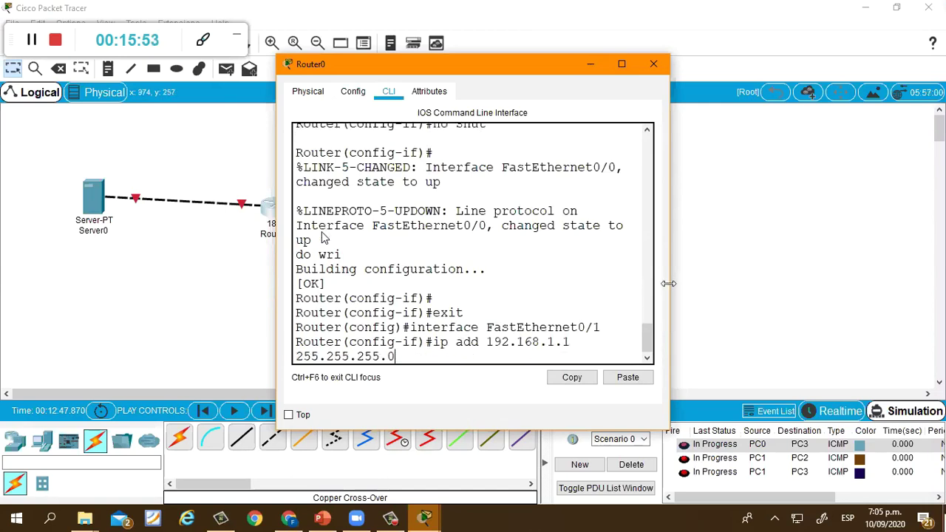
left_click_drag(669, 283, 866, 284)
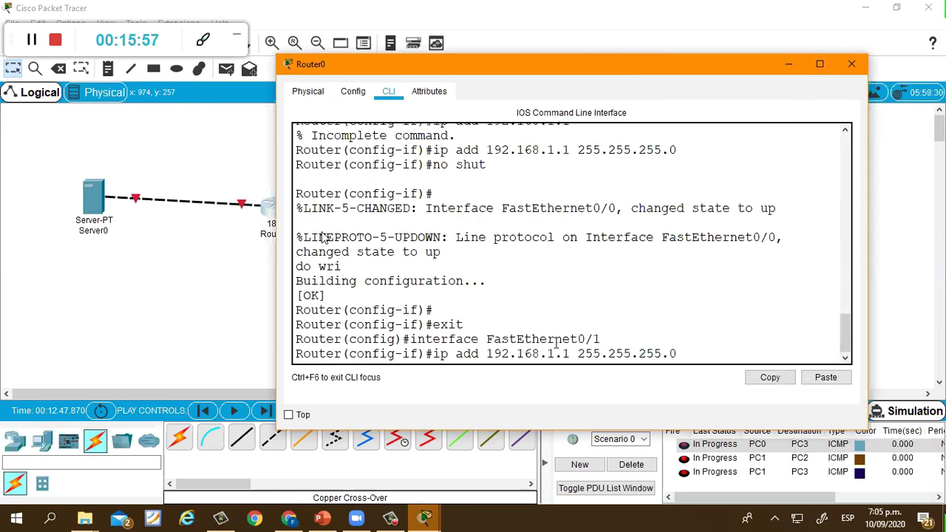
key("BackSpace")
key("BackSpace")
key("BackSpace")
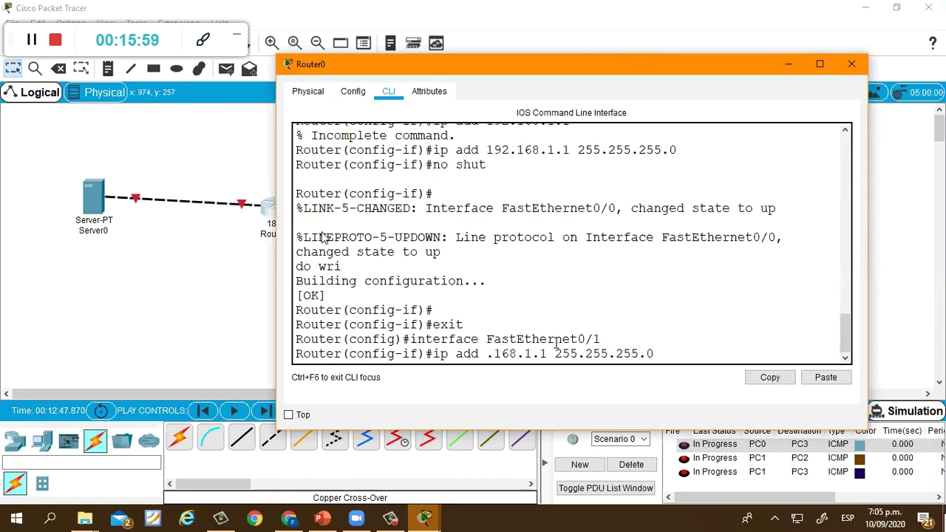
type("200")
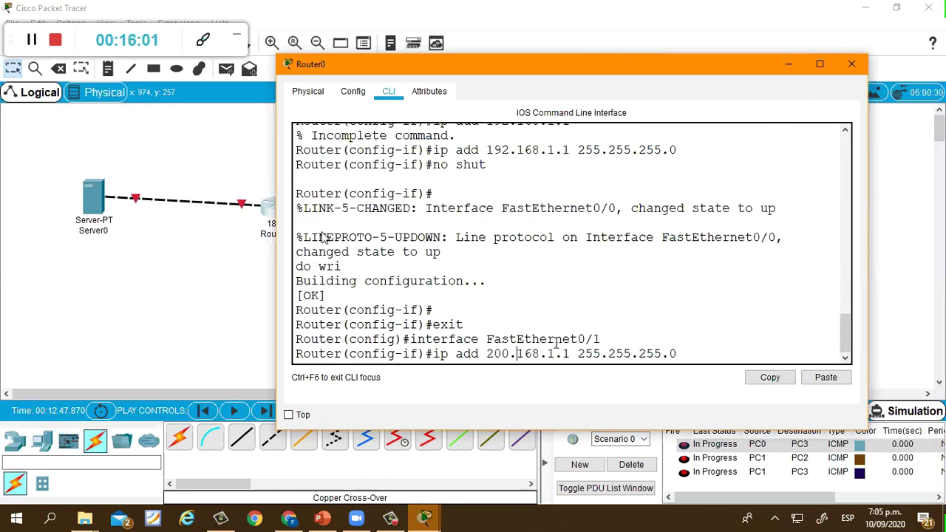
key("Delete")
key("Delete")
key("Delete")
type("20")
key("Right")
key("Delete")
type("2")
key("Right")
key("Right")
key("BackSpace")
type("2")
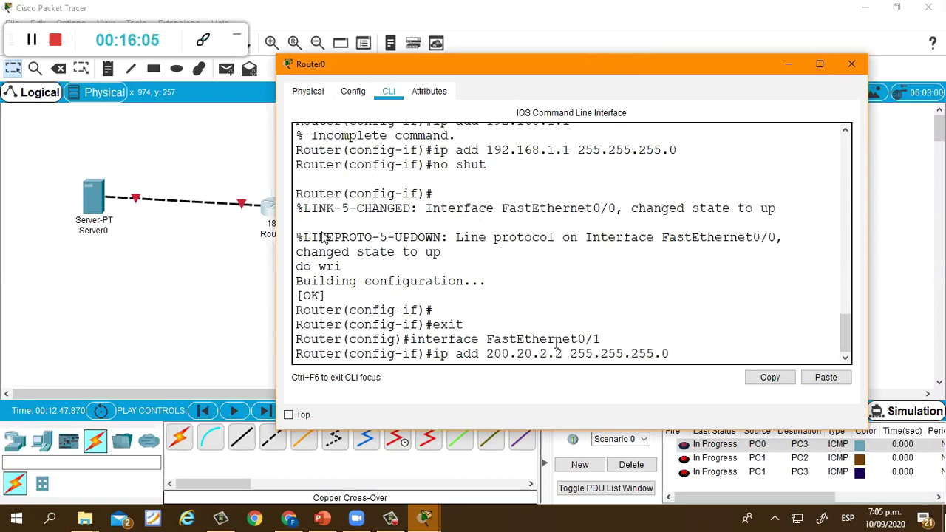
Change the command's subnet mask to 255.255.255.252 and apply it to FastEthernet0/1
key("Right")
key("Right")
key("Right")
key("Right")
key("Right")
key("BackSpace")
type("252")
key("Return")
Enable FastEthernet0/1 with no shut and highlight its assigned address 200.20.2.2 in the command line
type("noshut")
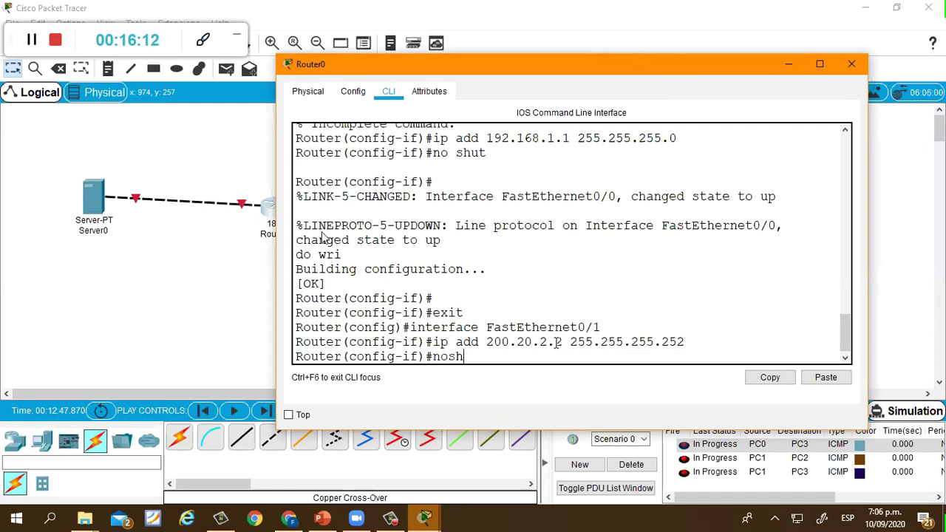
key("Left")
key("Left")
key("Left")
key("Left")
key("Return")
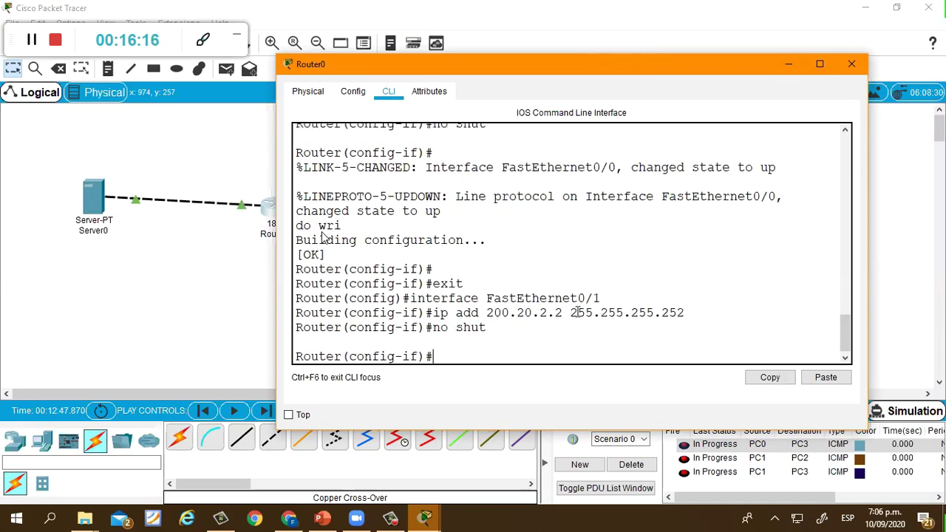
left_click_drag(563, 313, 487, 313)
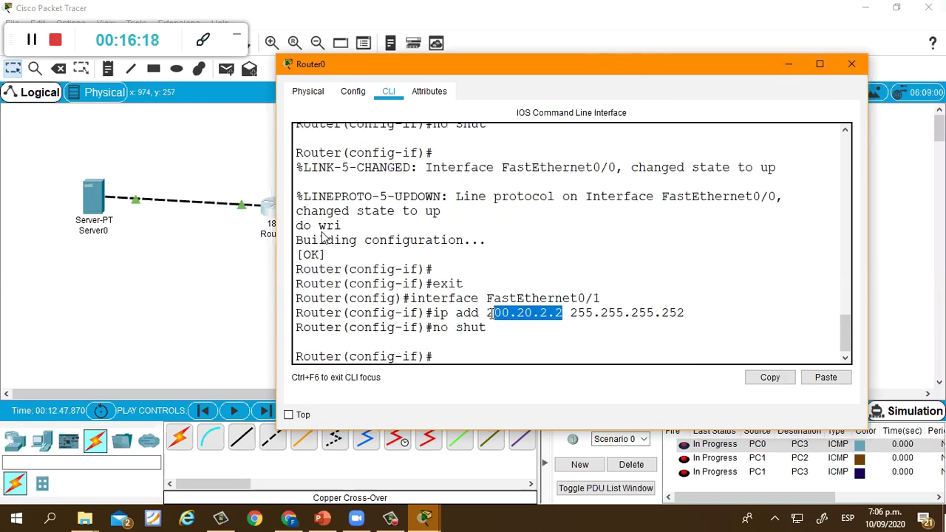
Open Server0's IP configuration and set its static IPv4 address to 200.20.2.1
left_click(97, 206)
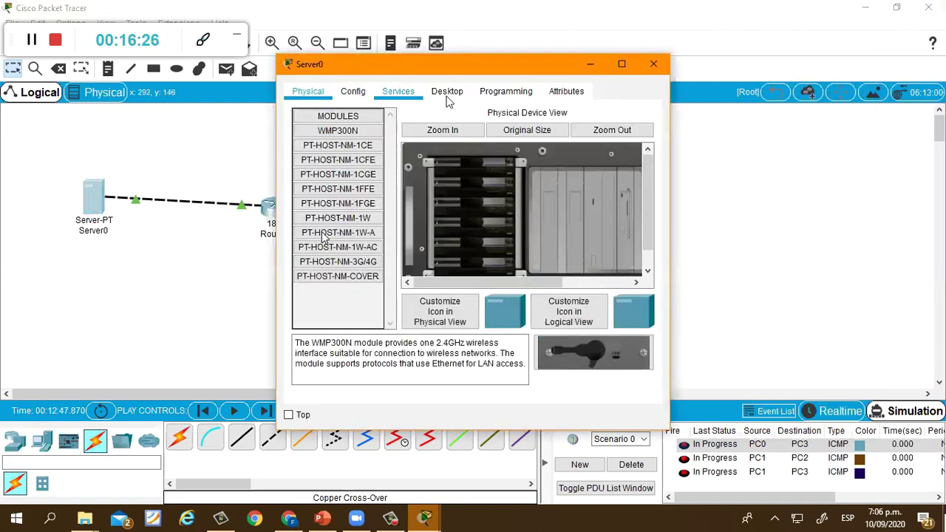
left_click(448, 91)
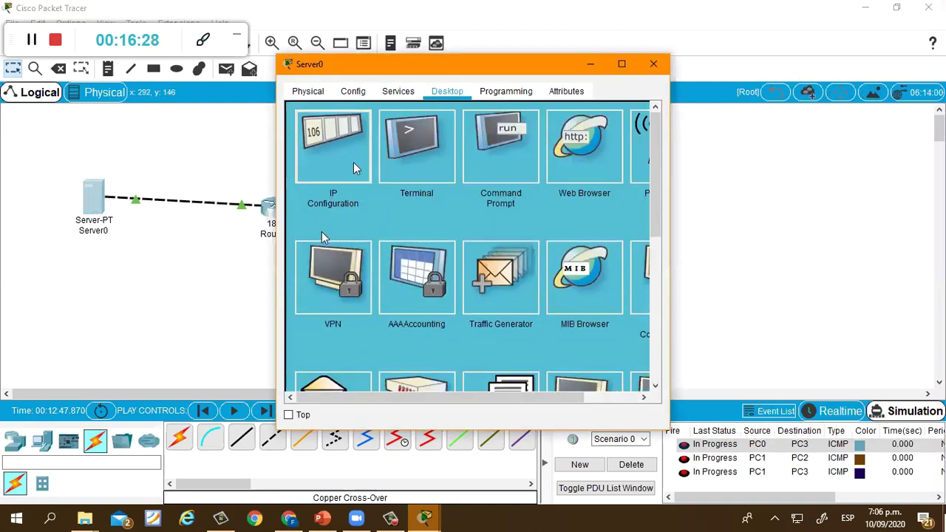
left_click(359, 169)
left_click(428, 173)
type("192.168.1.5")
double_click(429, 173)
type("29")
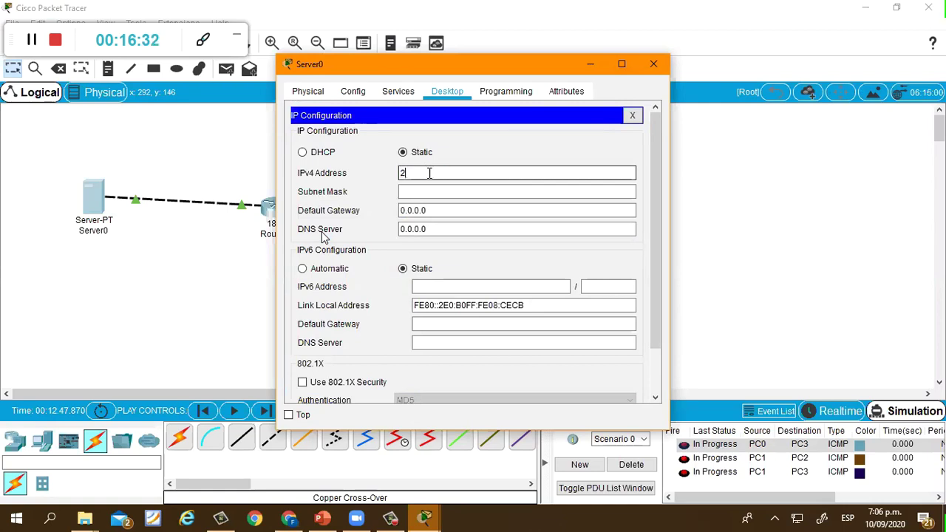
scroll(480, 171, "down", 1)
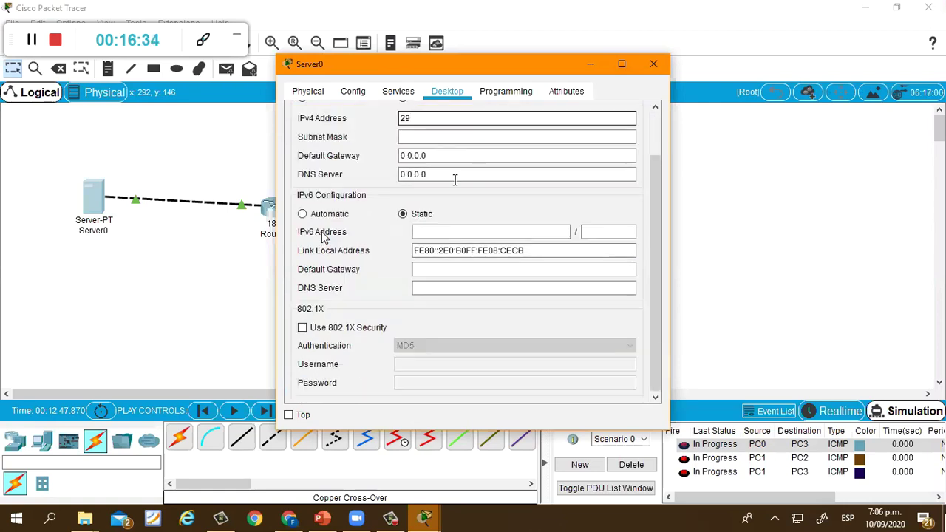
scroll(447, 175, "up", 1)
key("BackSpace")
type("00")
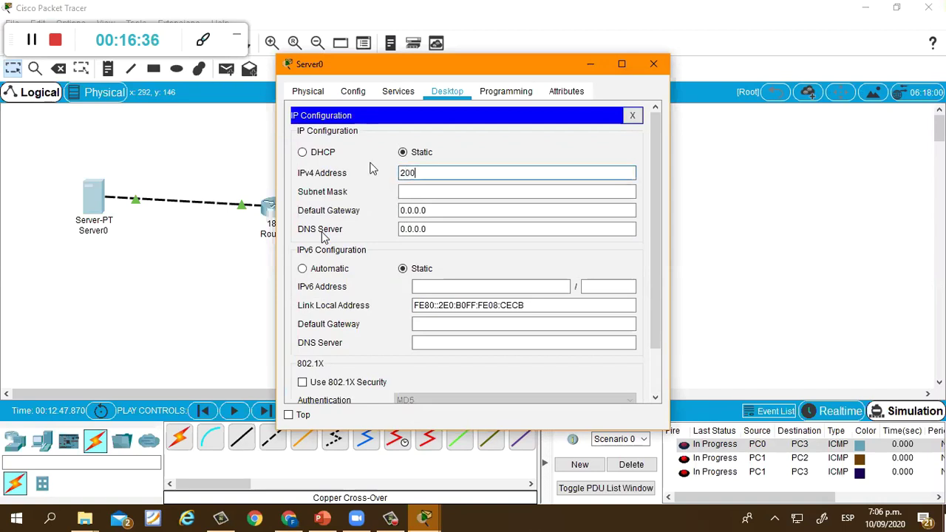
type(".20.2.1")
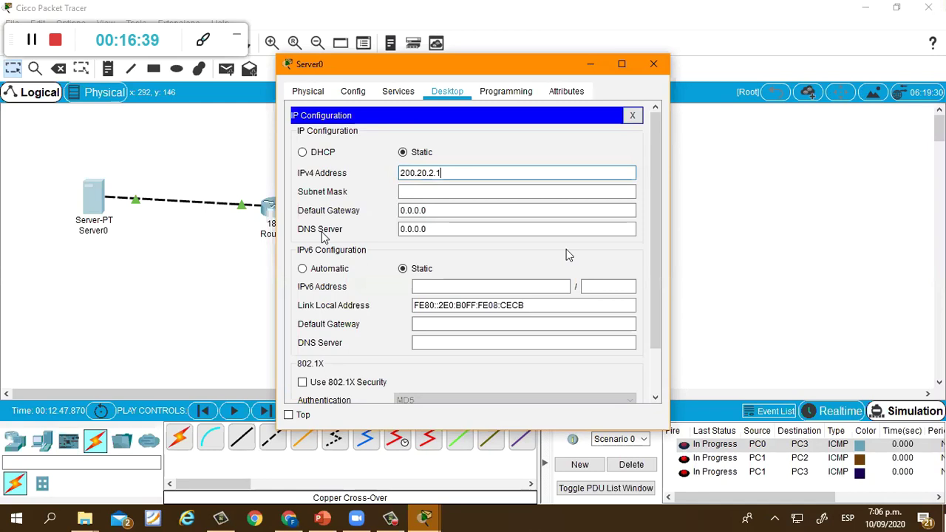
Fill in Server0's subnet mask 255.255.255.0, default gateway 200.20.2.2 and DNS server 200.20.2.1, closing its configuration when done
key("Tab")
key("Tab")
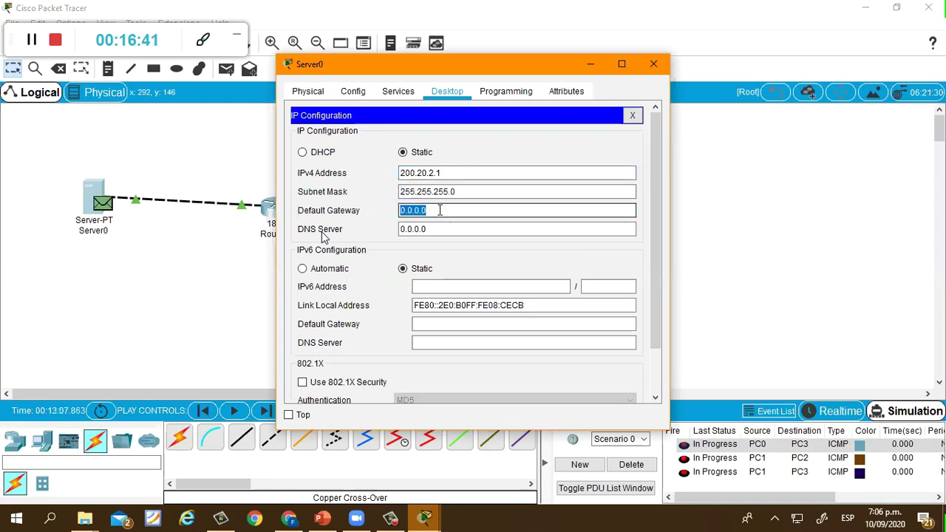
type("200.20.2.")
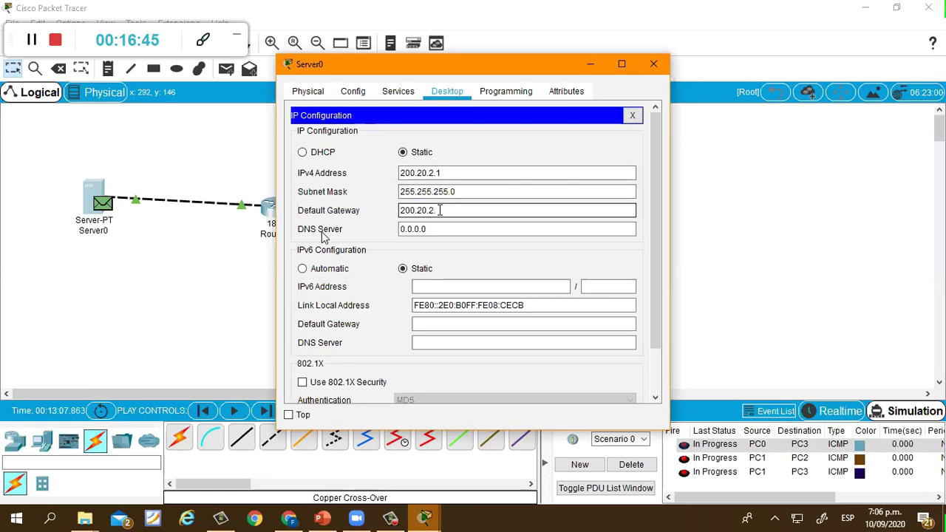
type("2")
key("Tab")
type("200.20.2.1")
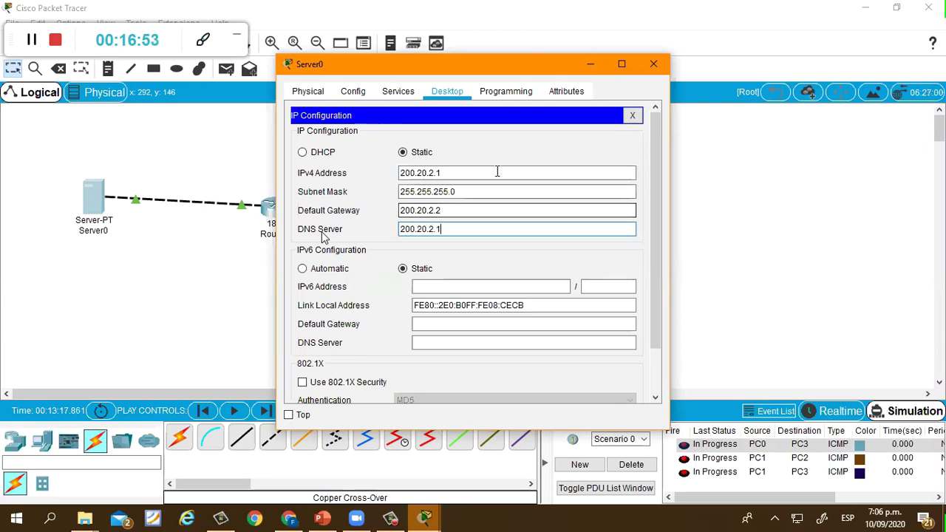
left_click(630, 121)
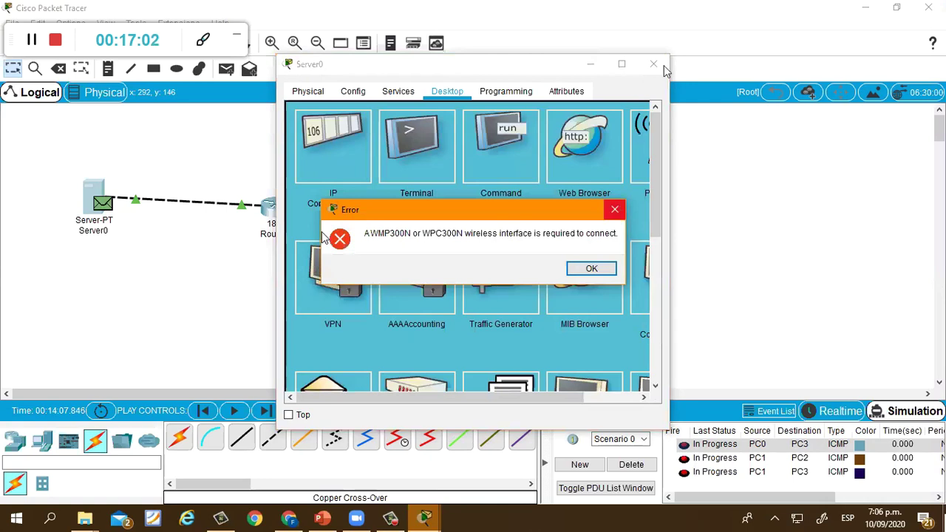
left_click(616, 210)
key("alt+F4")
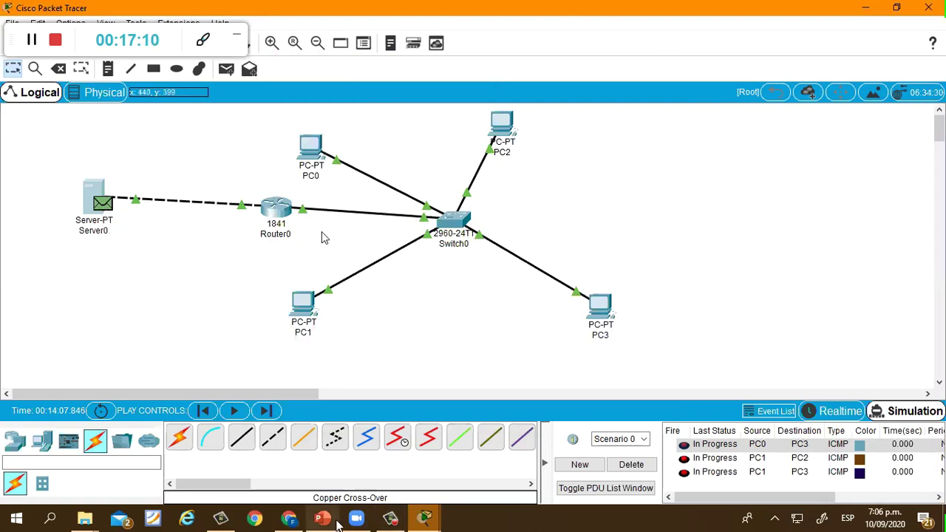
Switch to the PowerPoint presentation and present slides 42 to 44 on remote ARP, removing ARP entries and ARP tables
mouse_move(329, 522)
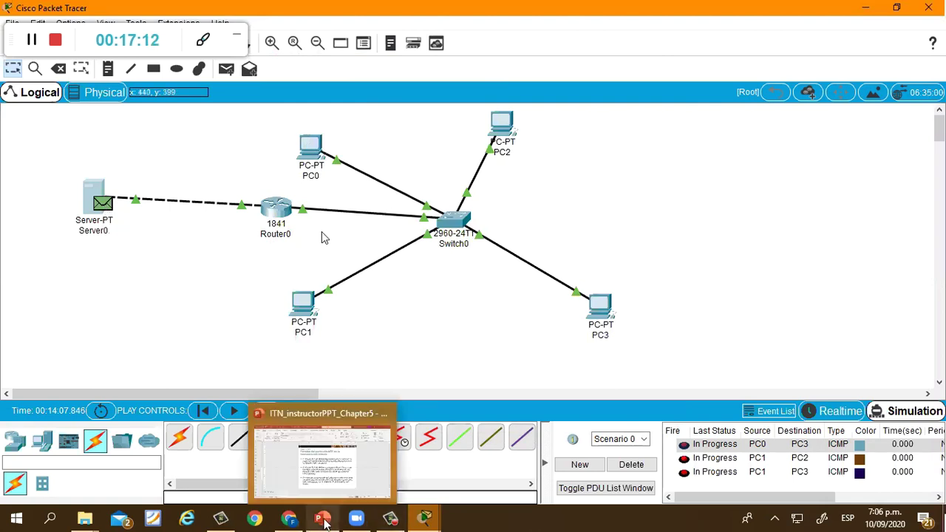
left_click(325, 522)
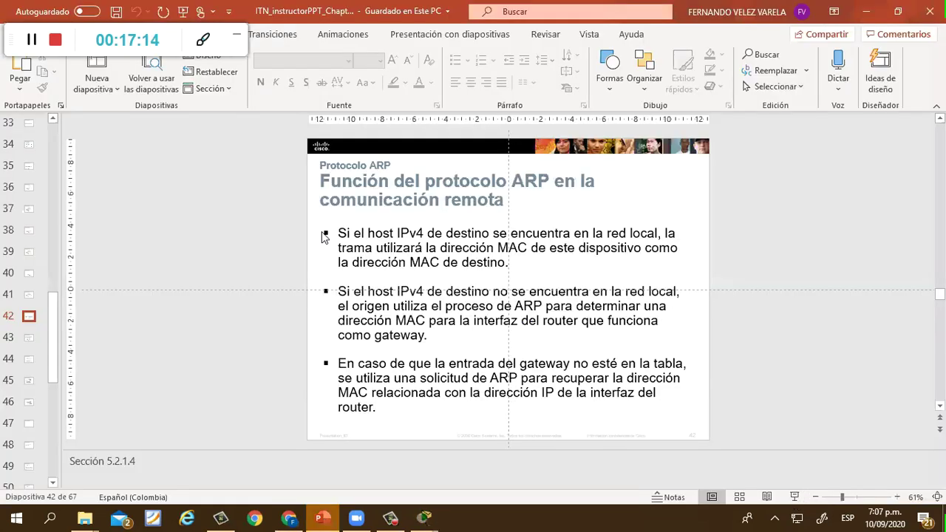
key("shift+F5")
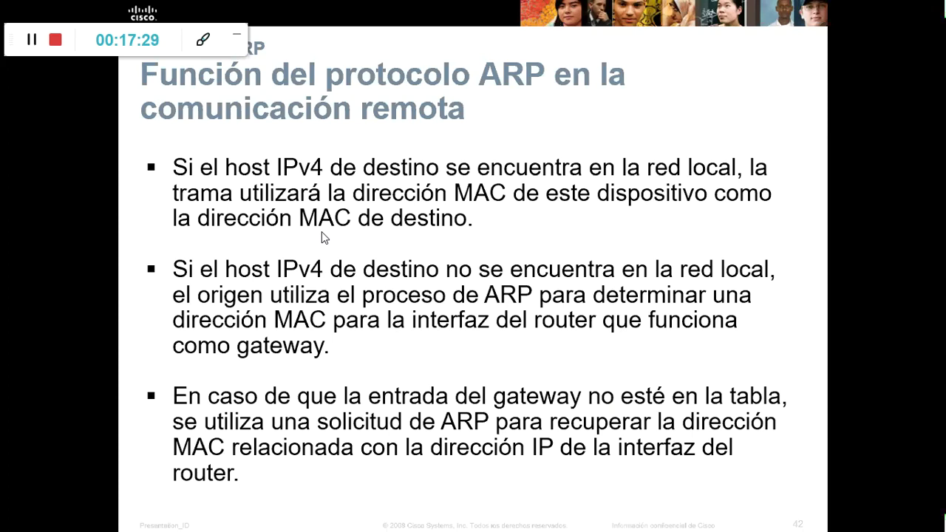
key("Right")
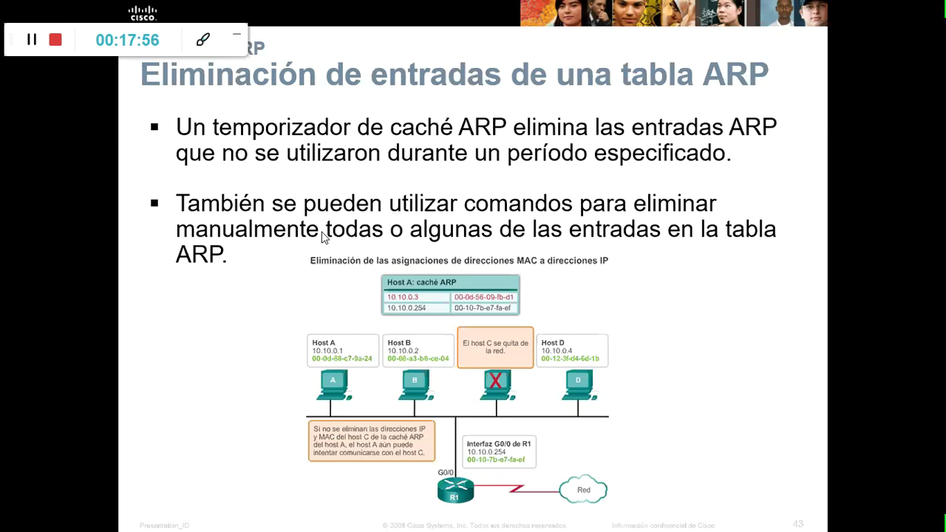
key("Right")
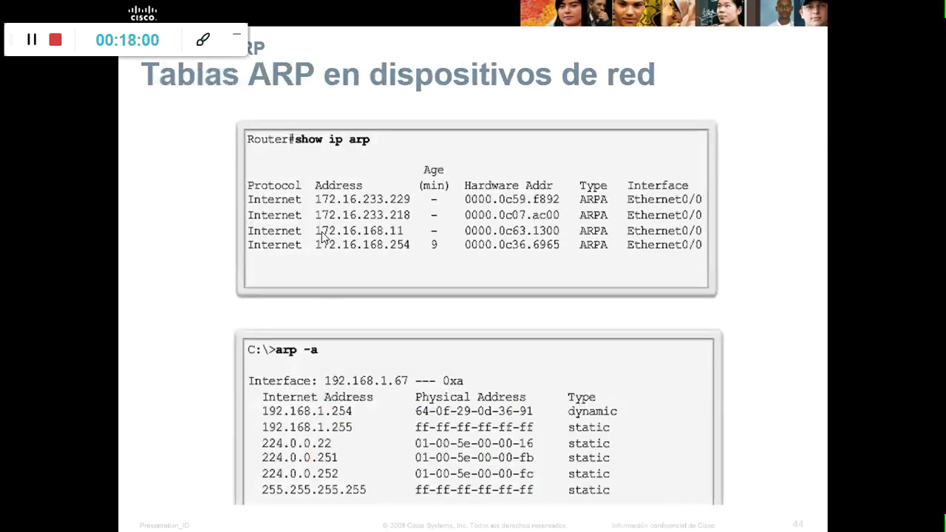
key("alt+Tab")
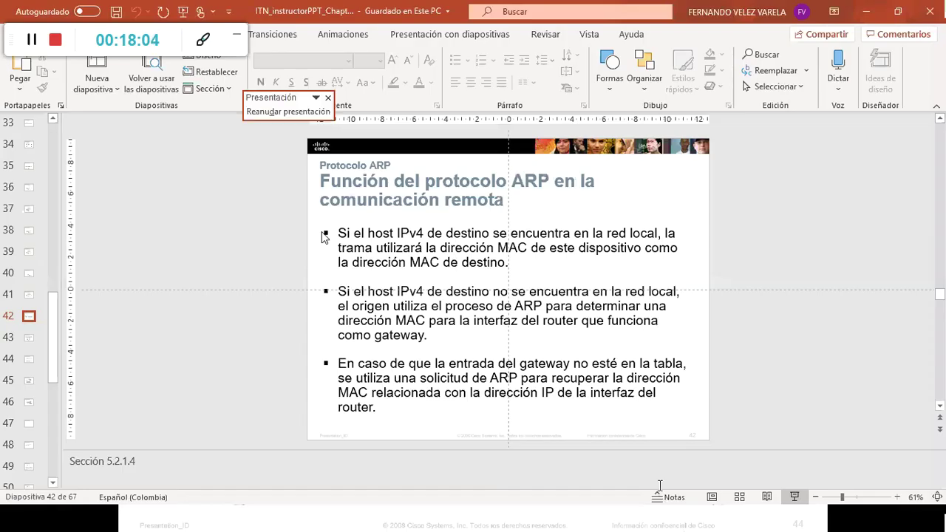
key("alt+Tab")
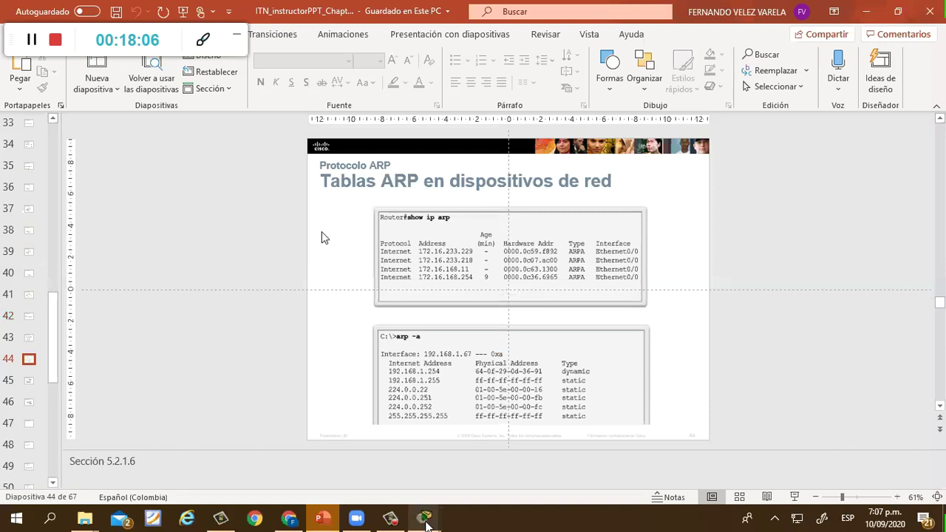
Switch back to Packet Tracer and save Router0's configuration with do wri in its command line
left_click(426, 522)
left_click(426, 522)
key("alt+Tab")
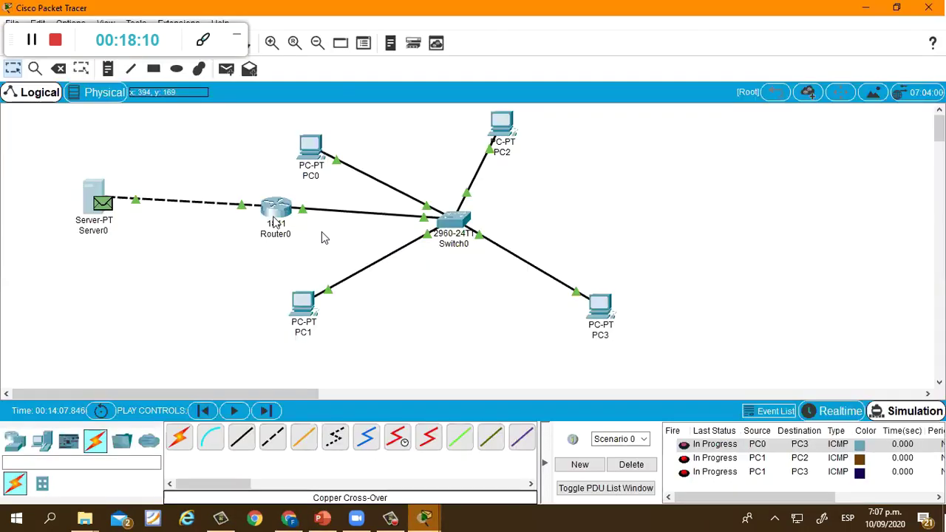
left_click(273, 222)
key("Return")
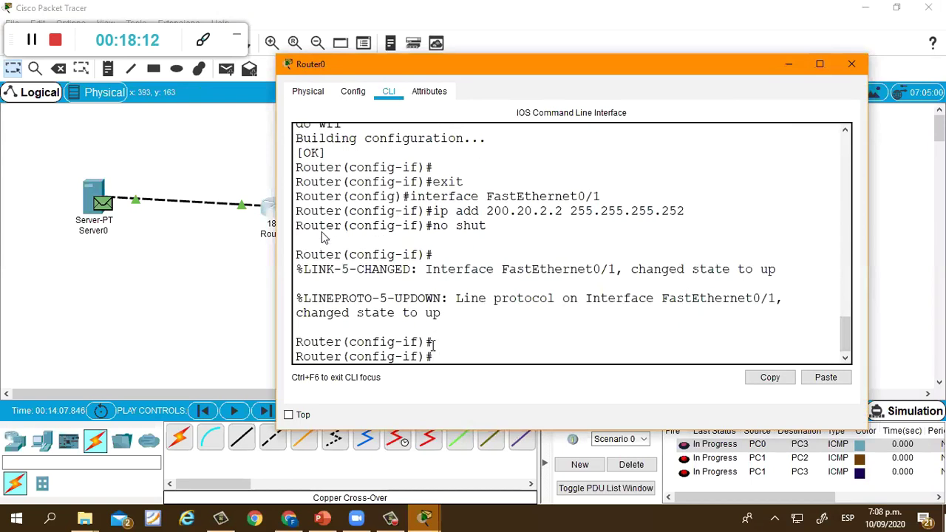
type("do wri")
key("Return")
Exit Router0's configuration modes, display its ARP table with show ip arp, and widen the window to fit the table
type("exi")
type("t")
key("Return")
type("exit")
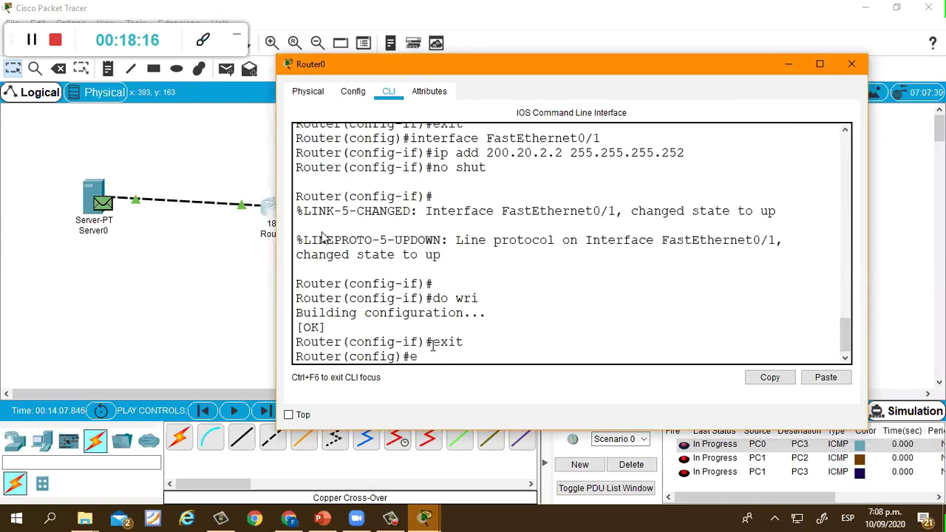
key("Return")
type("show ip arp")
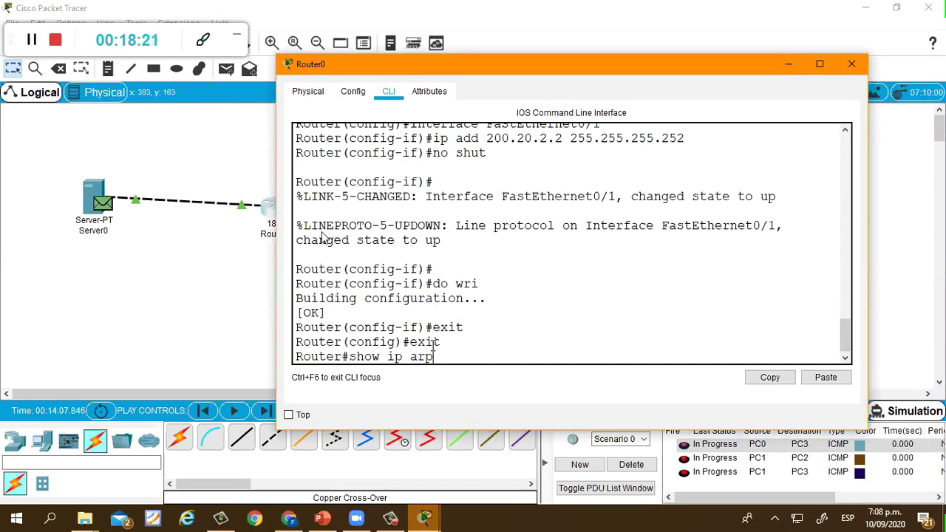
key("Return")
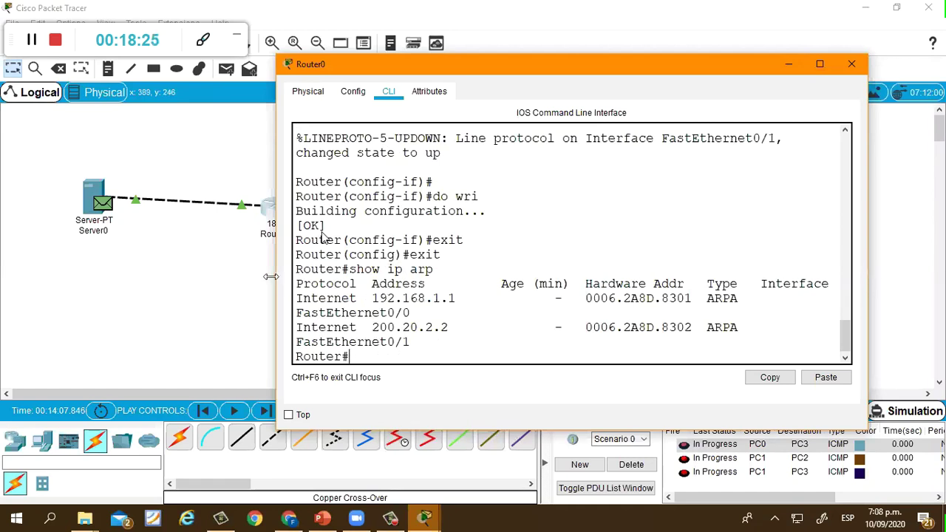
left_click_drag(274, 276, 9, 318)
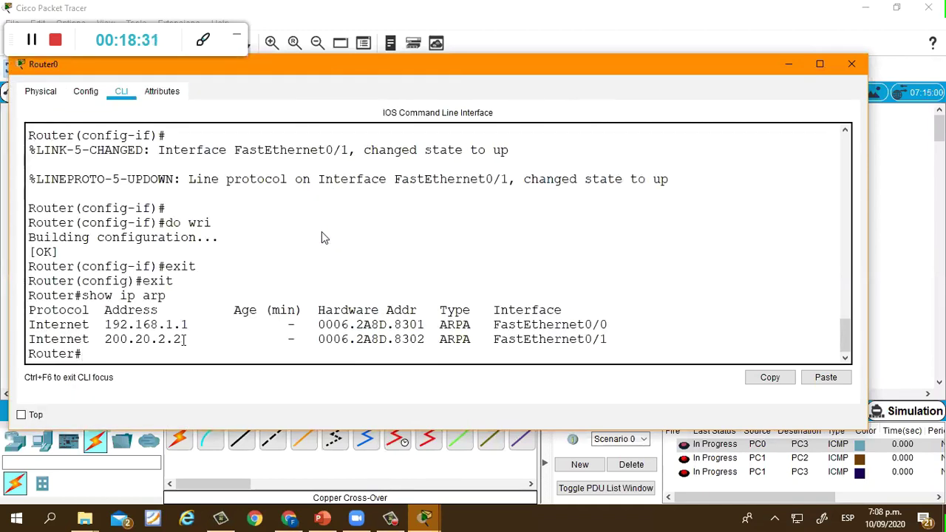
Highlight both interface IP addresses and FastEthernet0/0's hardware address in Router0's ARP table
left_click_drag(184, 339, 105, 340)
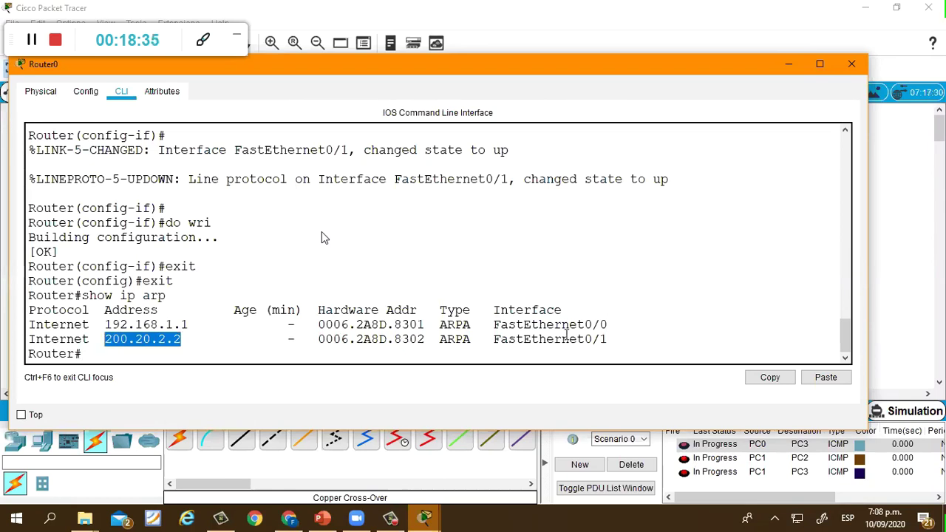
left_click_drag(188, 325, 104, 325)
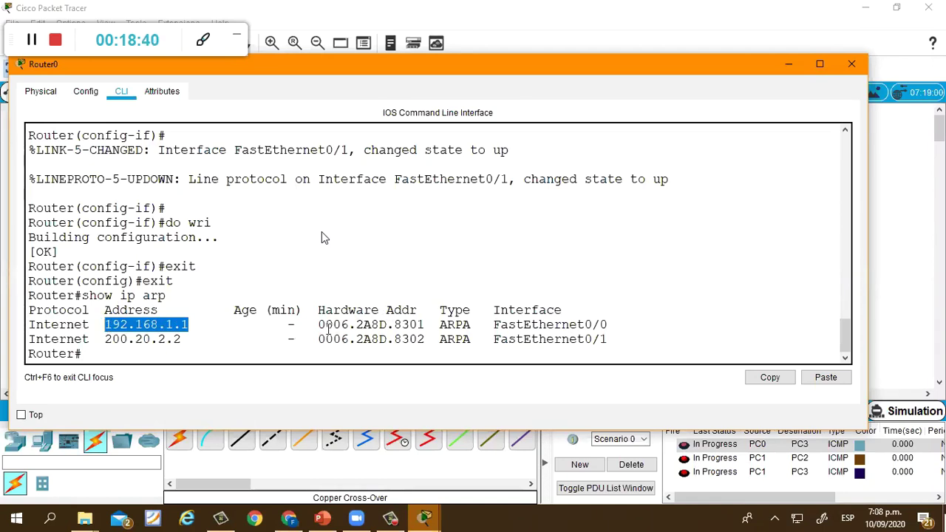
left_click_drag(318, 326, 425, 325)
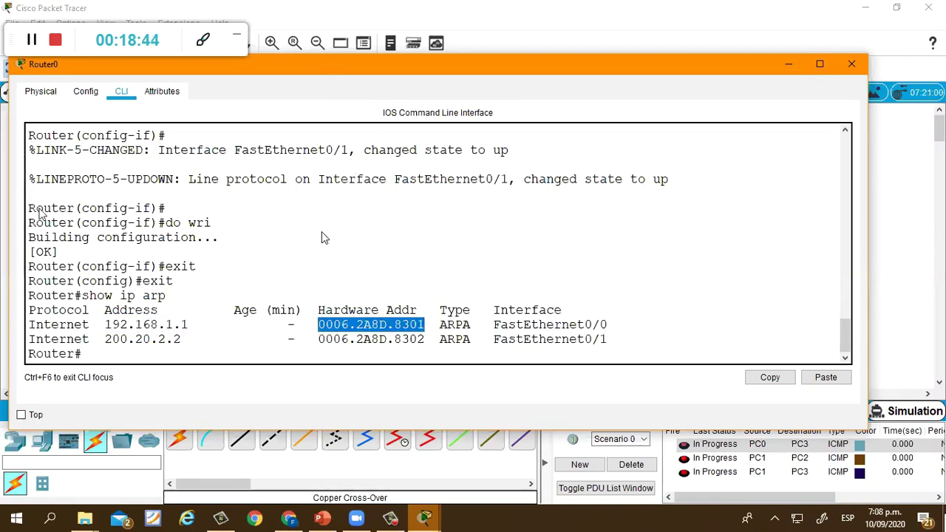
Put Router0's window away and open the command prompt on PC0
key("alt+F4")
left_click(311, 148)
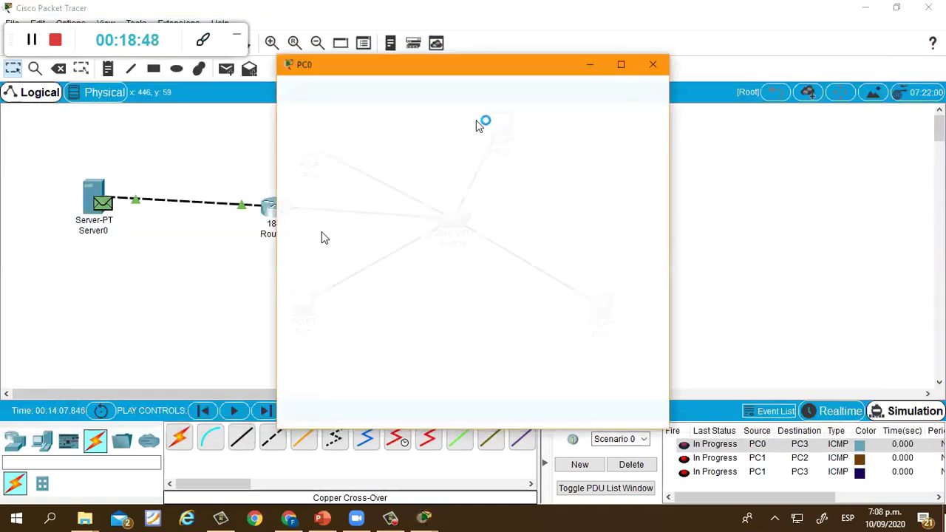
left_click(584, 145)
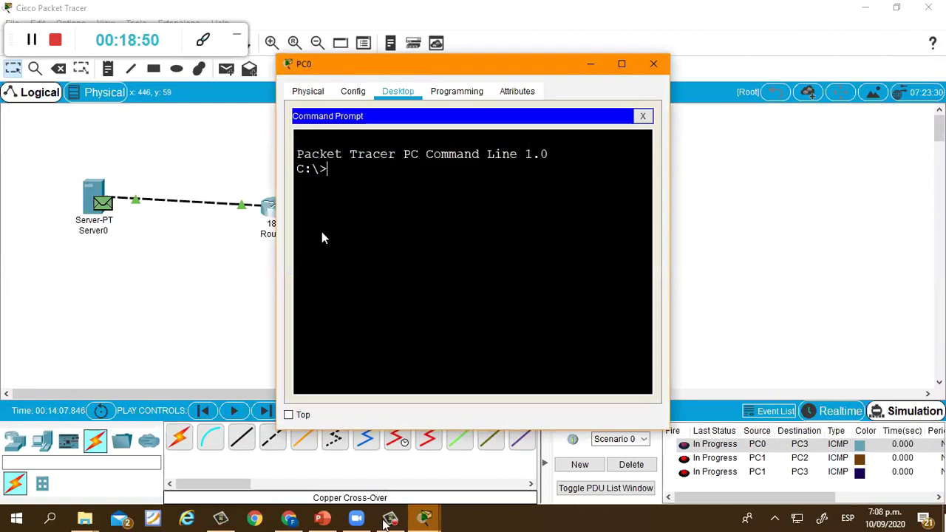
Check slide 44 in PowerPoint, return to PC0's command prompt in Packet Tracer, and display the PC's ARP table with arp -a
left_click(322, 519)
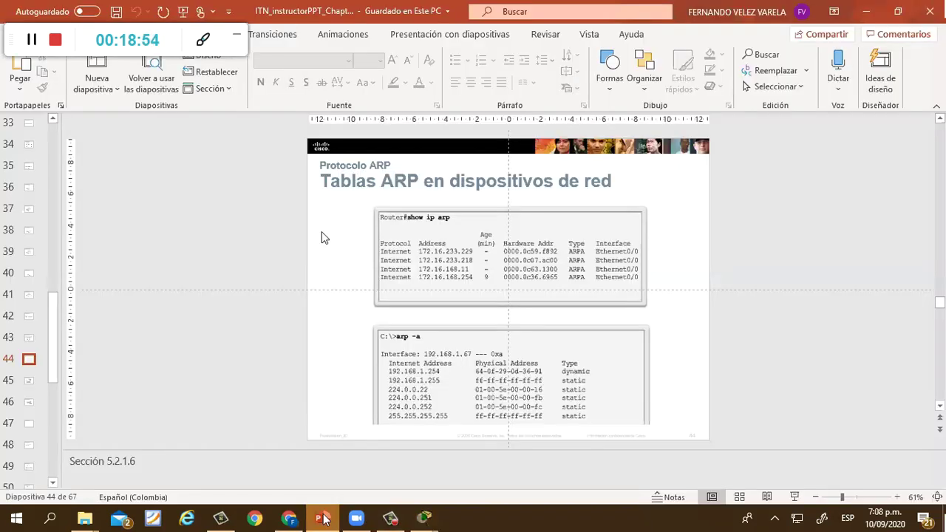
left_click(423, 522)
left_click(553, 475)
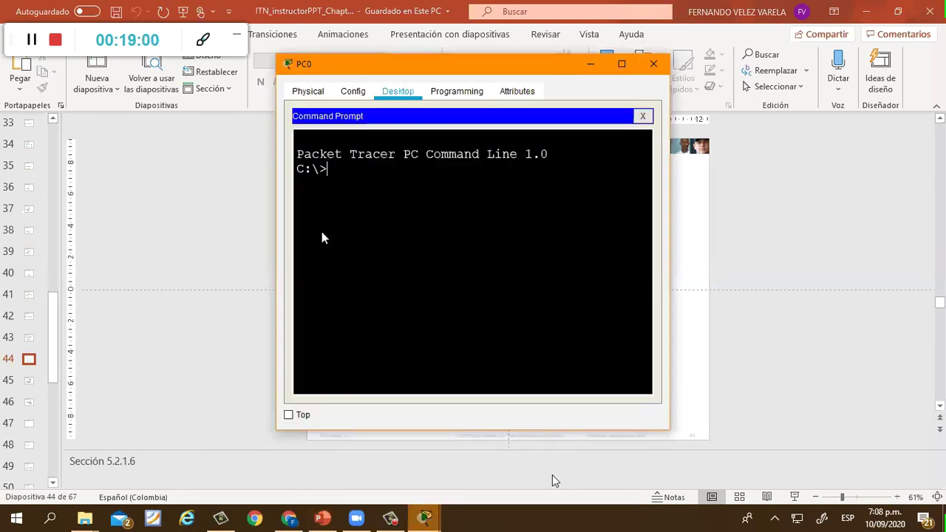
type("arp -a")
key("Return")
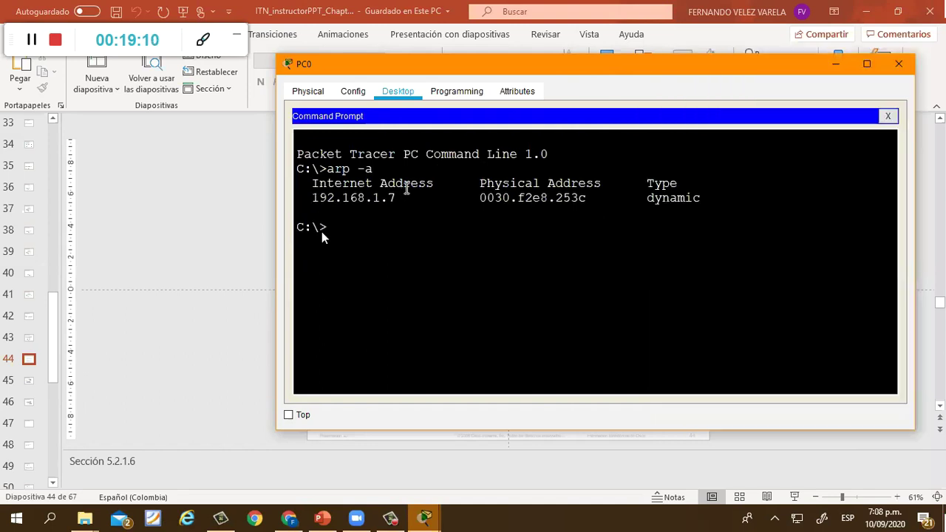
Show slide 44 in PowerPoint again, return to the Packet Tracer topology, and run the pending PDUs in Realtime mode
left_click(167, 262)
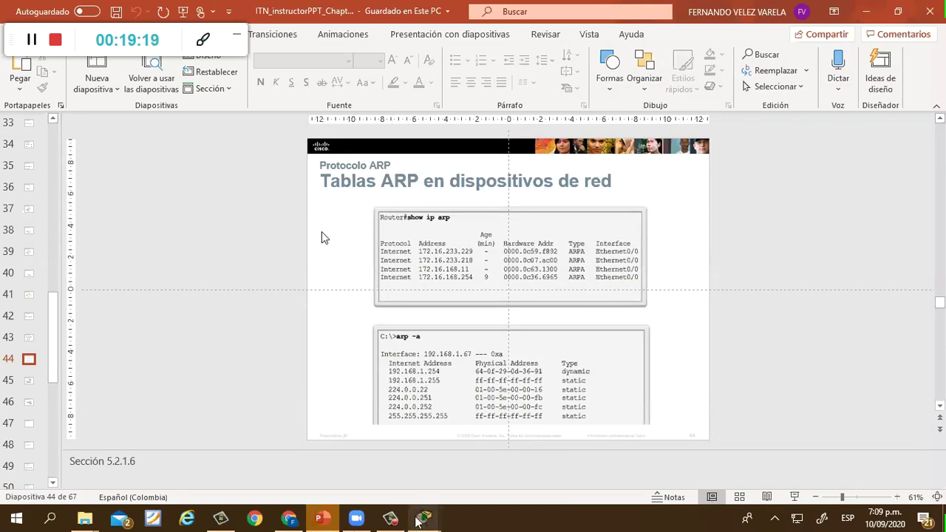
mouse_move(424, 519)
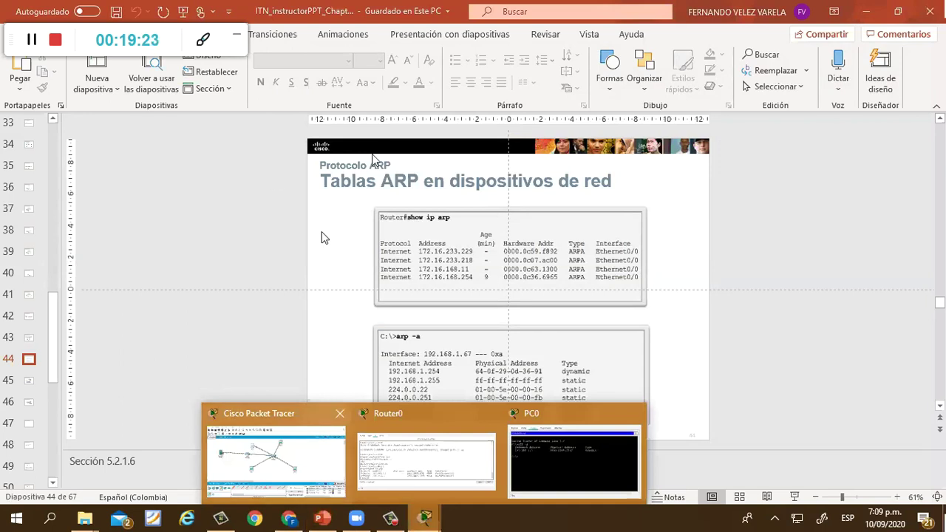
key("alt+Tab")
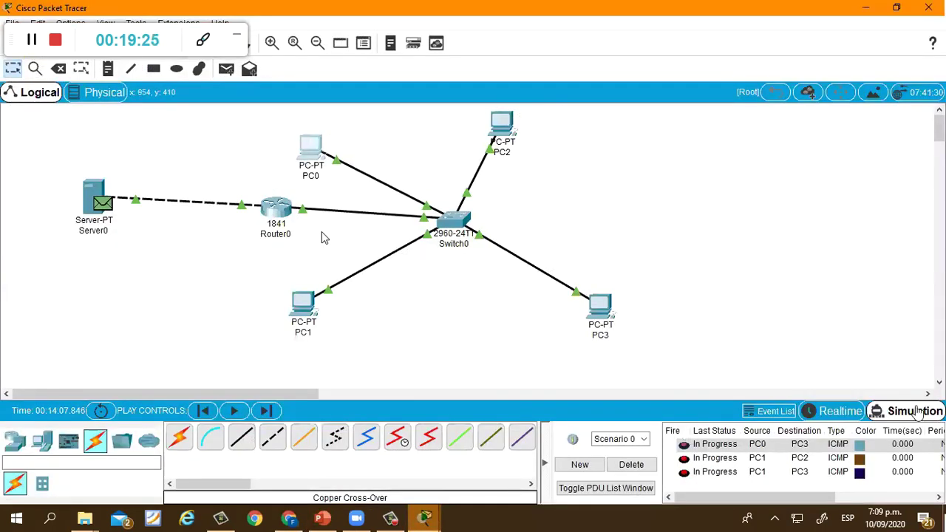
left_click(691, 446)
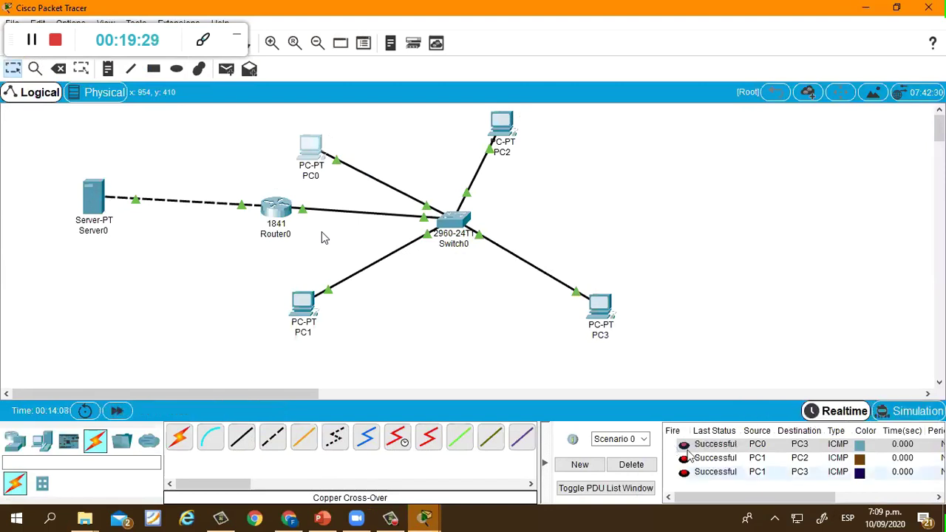
Run arp -a again in PC0's command prompt to recheck its ARP entries
left_click(305, 158)
key("Up")
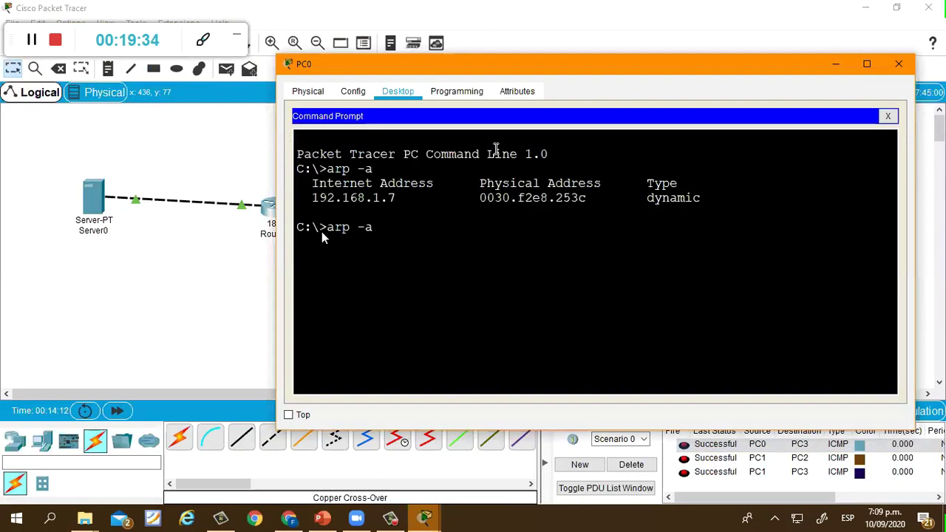
key("Return")
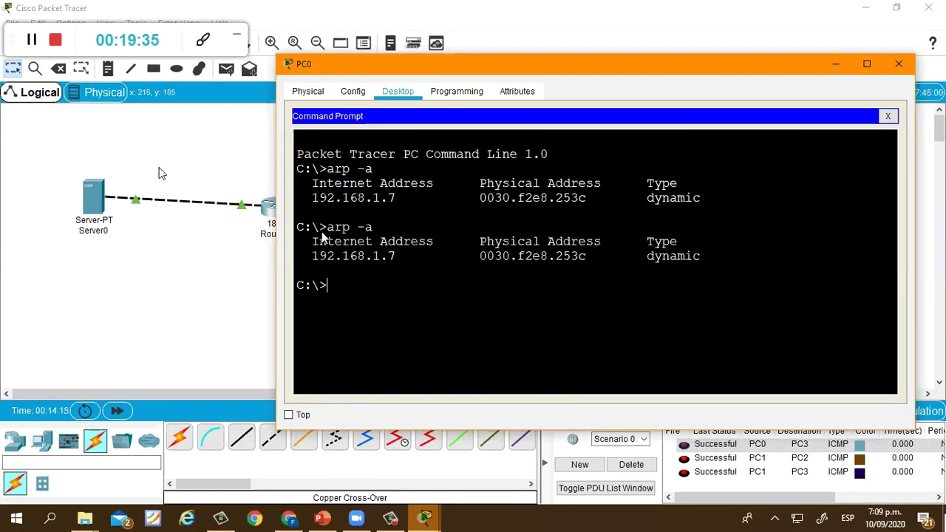
Rerun show ip arp in Router0's command line to recheck its ARP table, and return to the topology
left_click(271, 210)
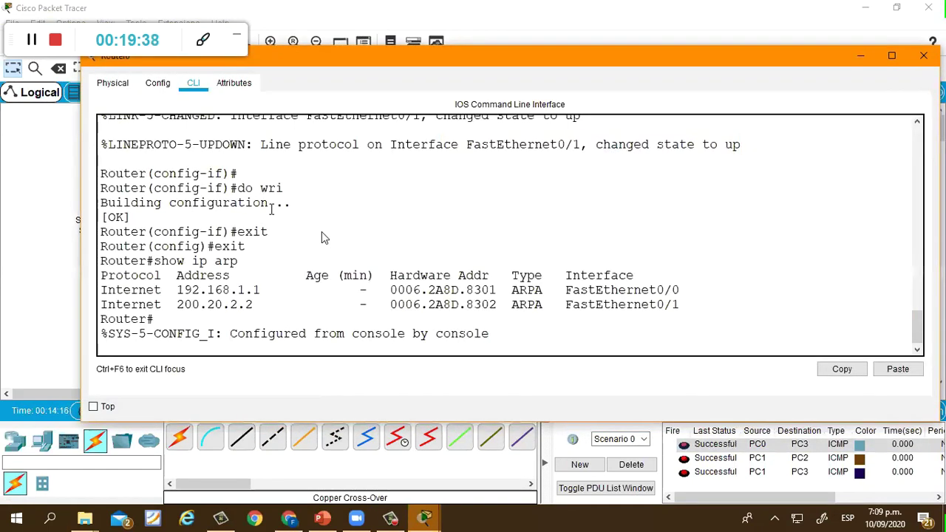
key("Up")
key("Return")
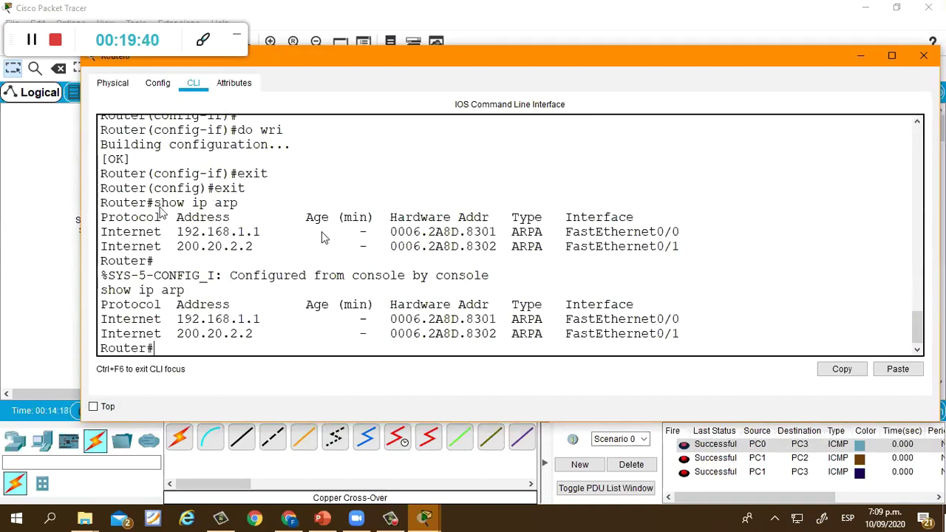
key("alt+F4")
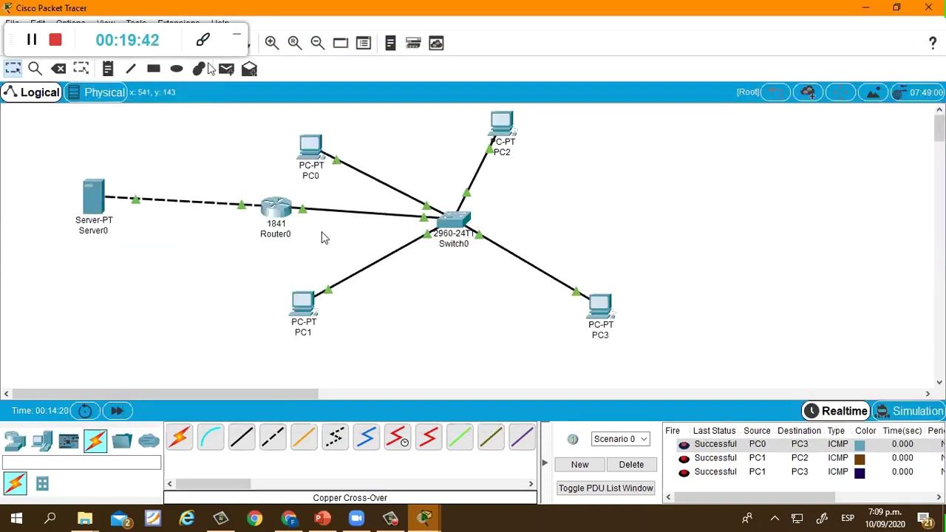
Send simple PDUs from PC0 to PC1, PC2 and PC3, plus one PDU involving Router0
key("p")
left_click(312, 145)
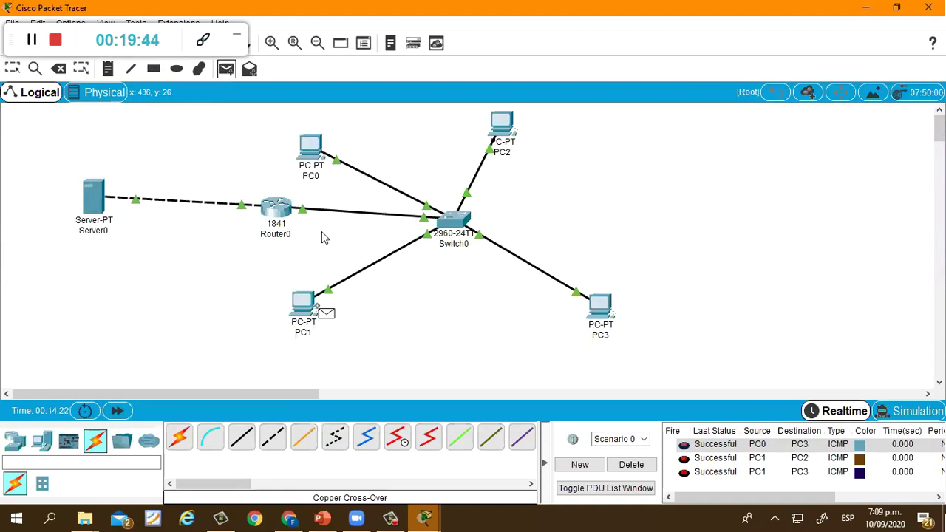
left_click(319, 306)
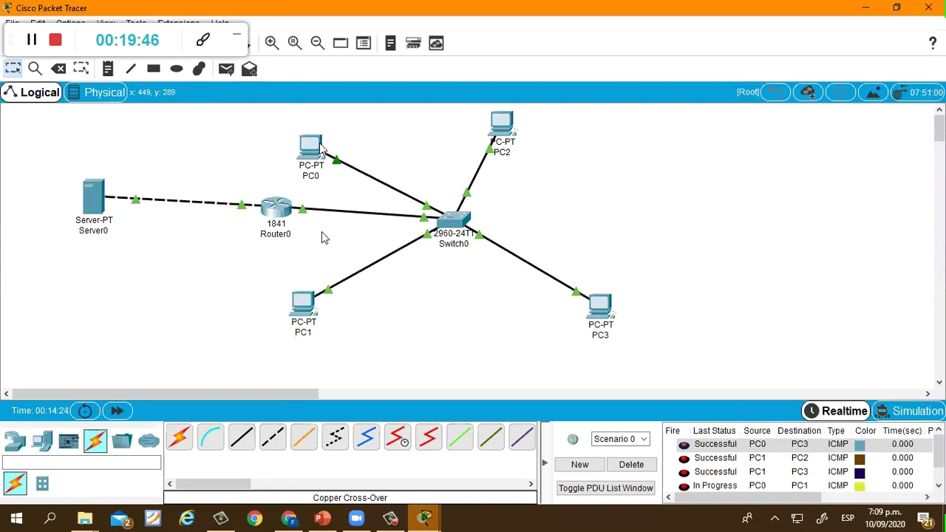
key("p")
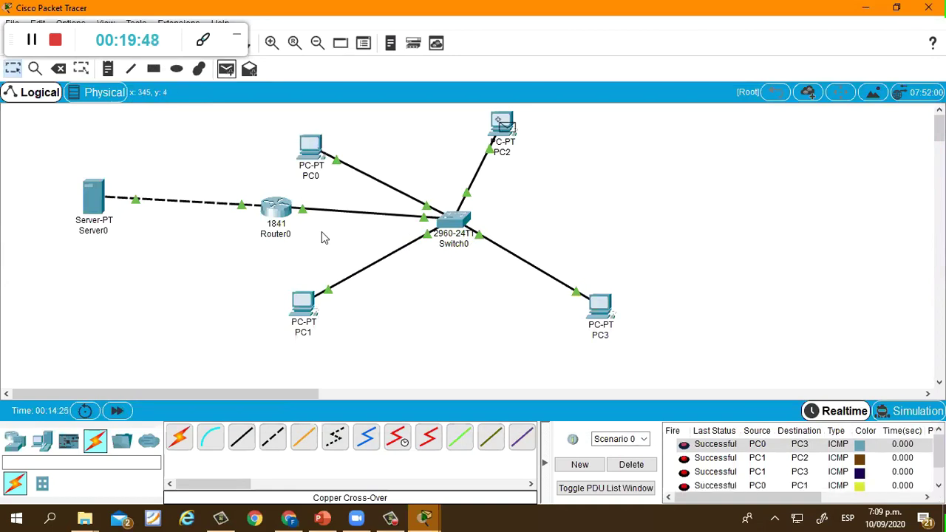
left_click(226, 69)
left_click(312, 144)
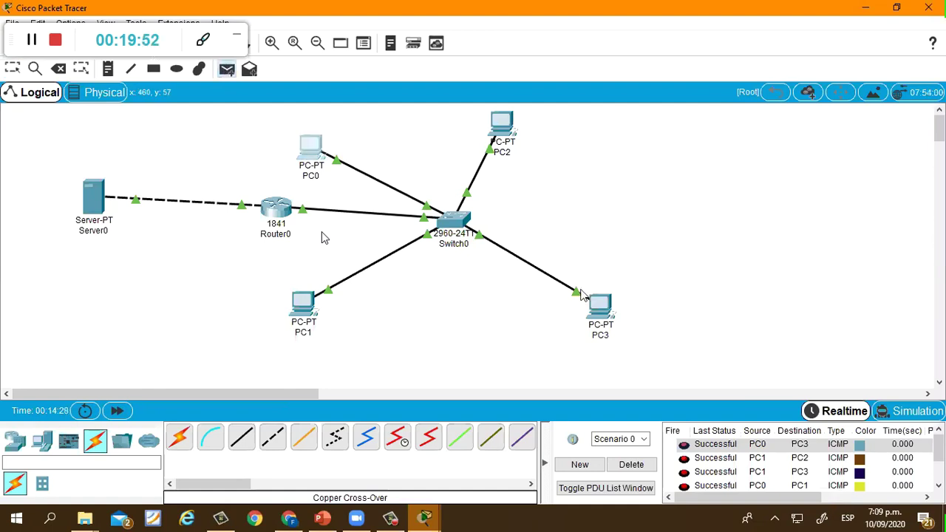
key("Escape")
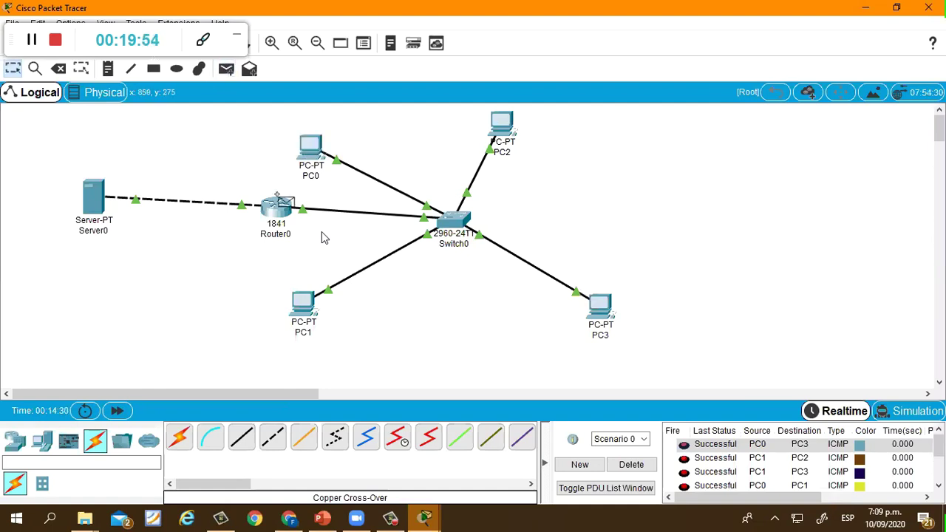
key("p")
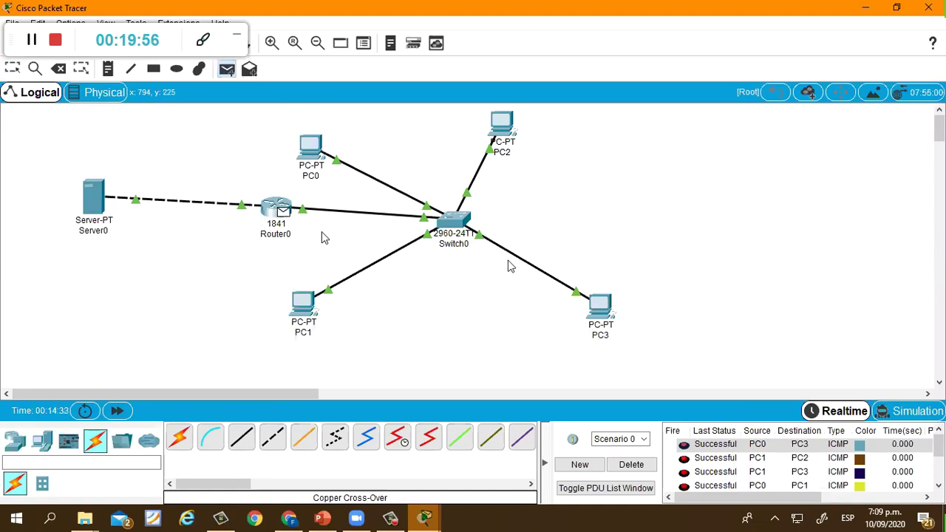
key("Escape")
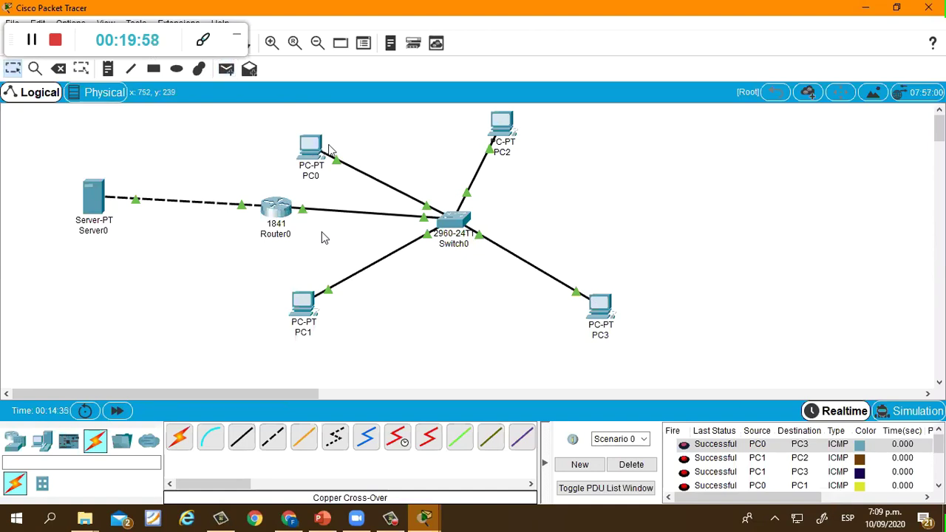
Display PC0's updated ARP table with arp -a and put its window away
left_click(347, 173)
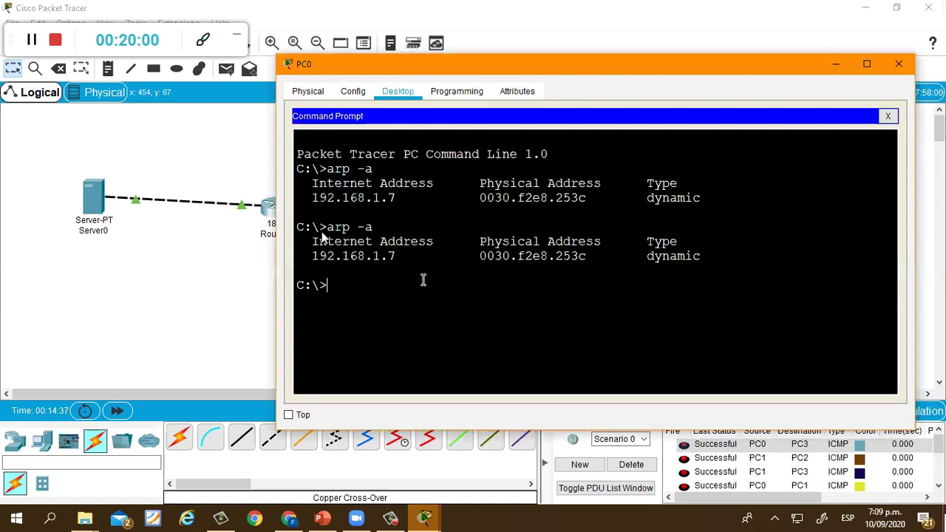
key("Up")
key("Return")
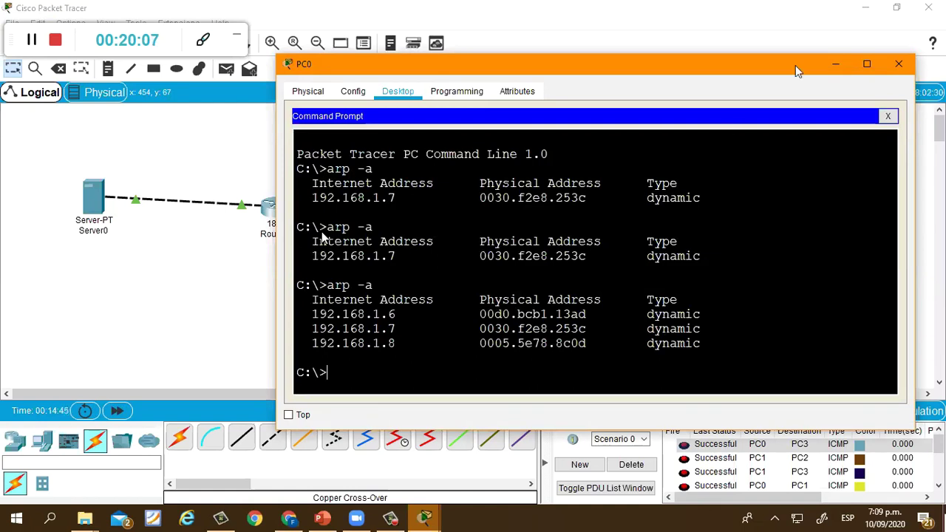
left_click(829, 65)
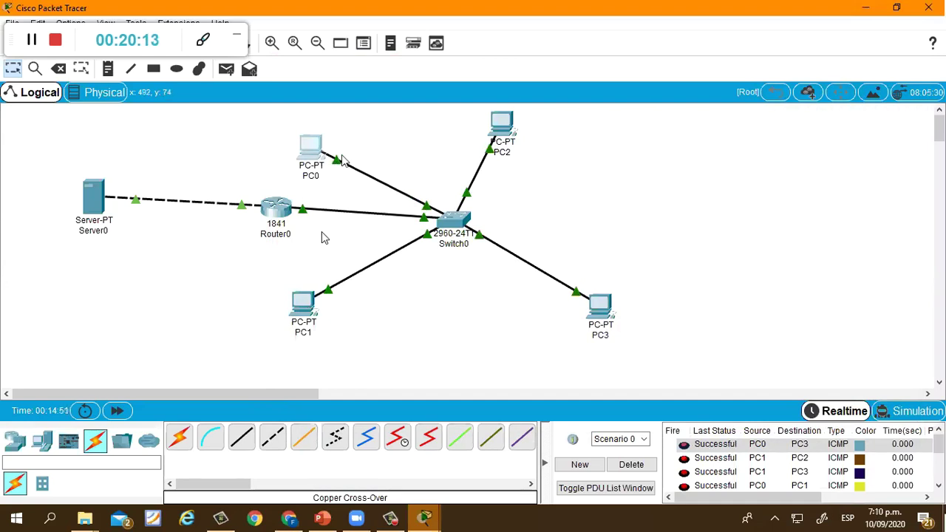
Display Router0's updated ARP table with show ip arp
left_click(280, 213)
key("Up")
key("Return")
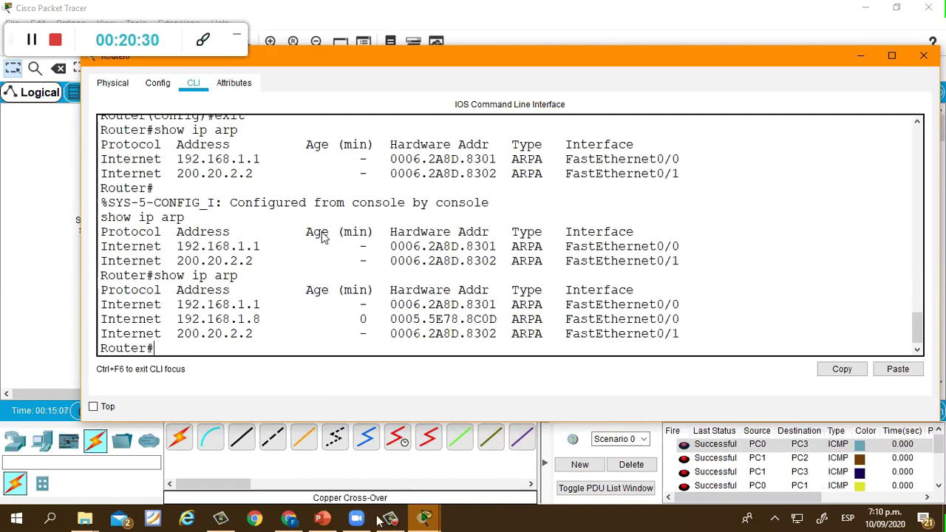
Switch to PowerPoint, start the slide show at slide 44, and advance to the slide on how ARP can cause problems
left_click(324, 520)
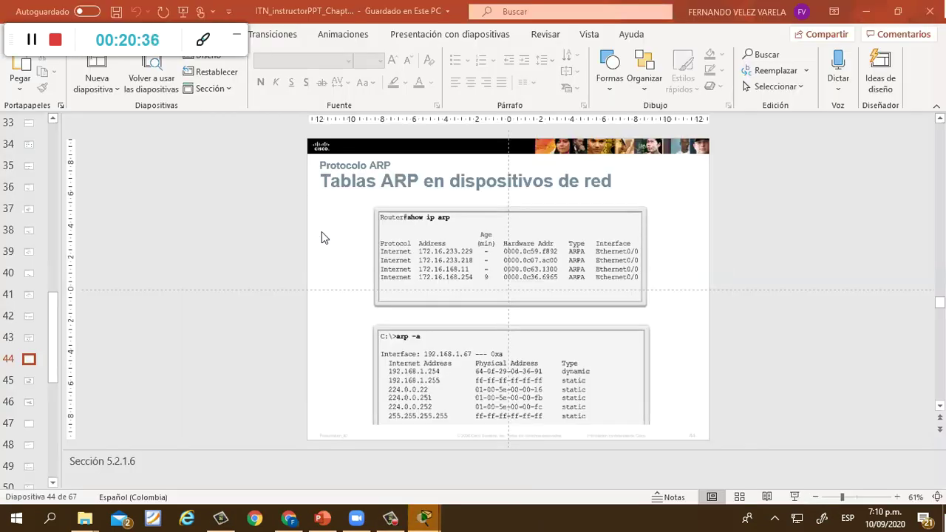
left_click(794, 497)
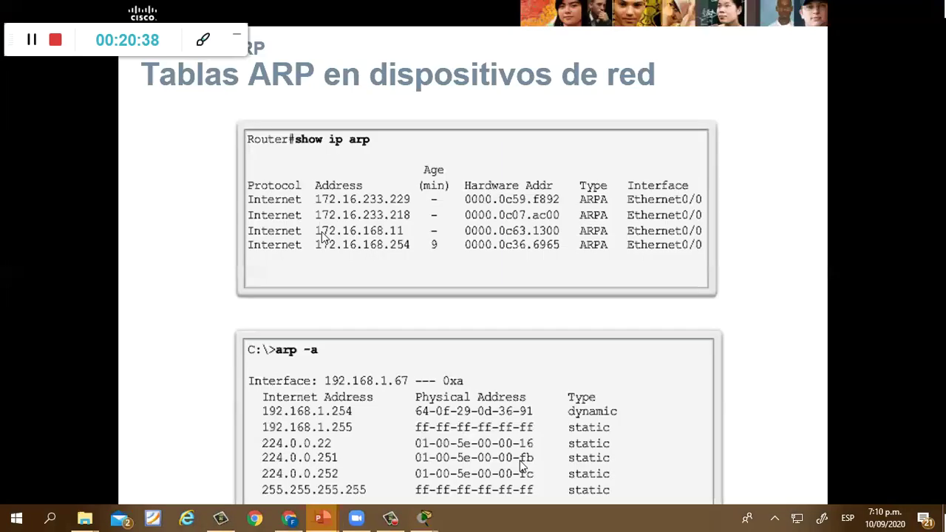
left_click(522, 466)
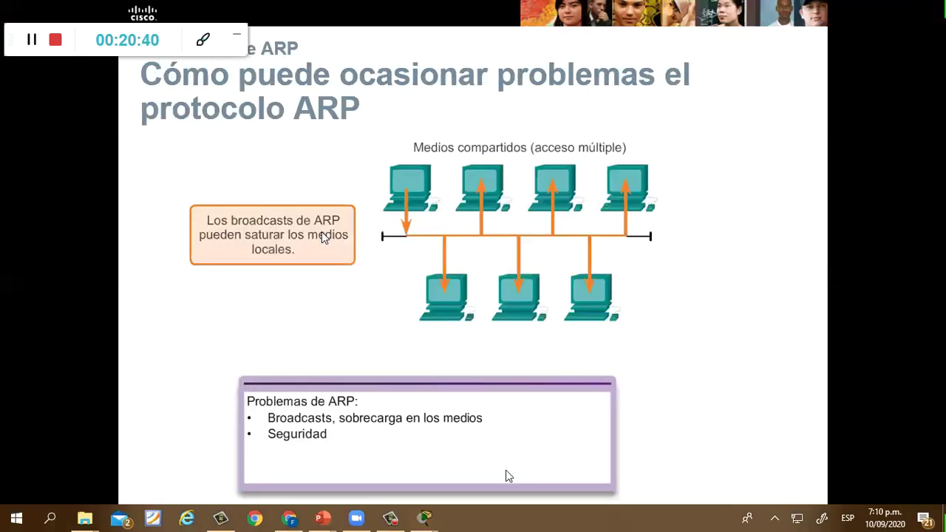
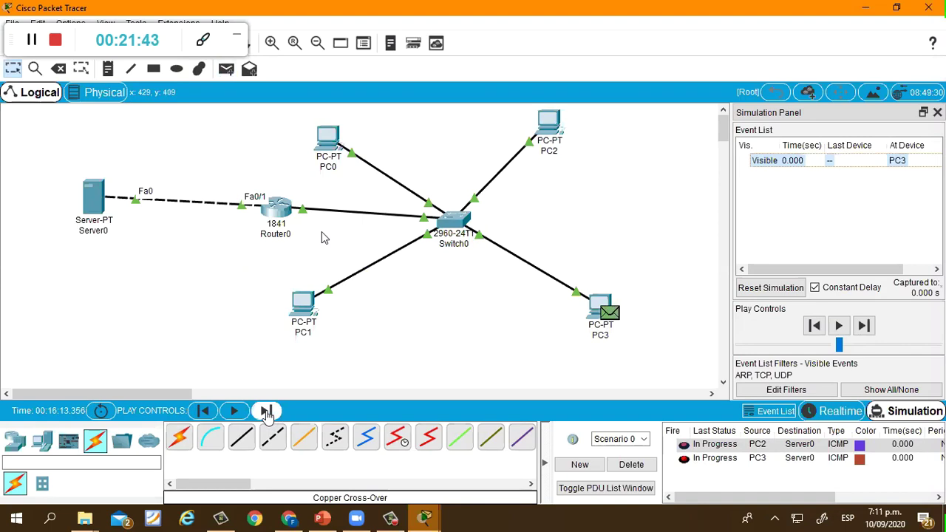
Step the simulation forward to follow PC3's ARP exchange through Switch0 and Router0 and back to PC3
left_click(267, 412)
left_click(267, 412)
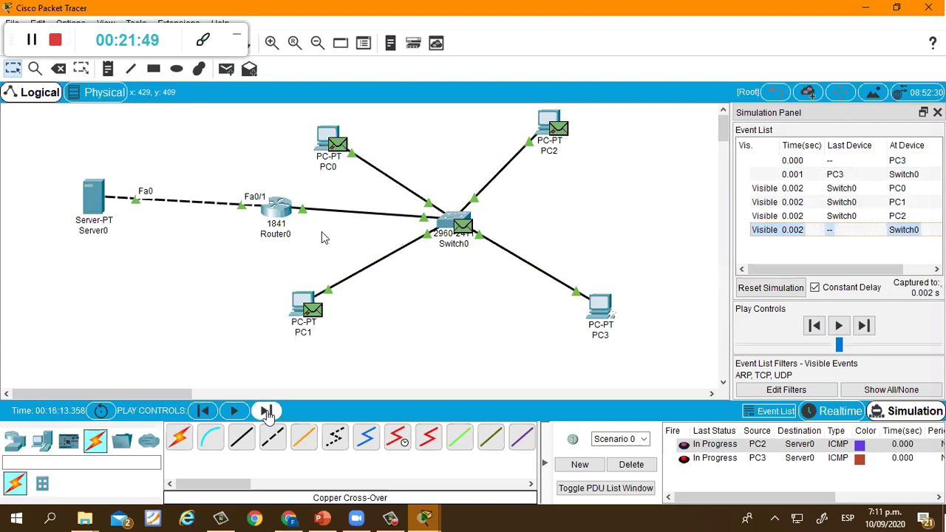
left_click(266, 411)
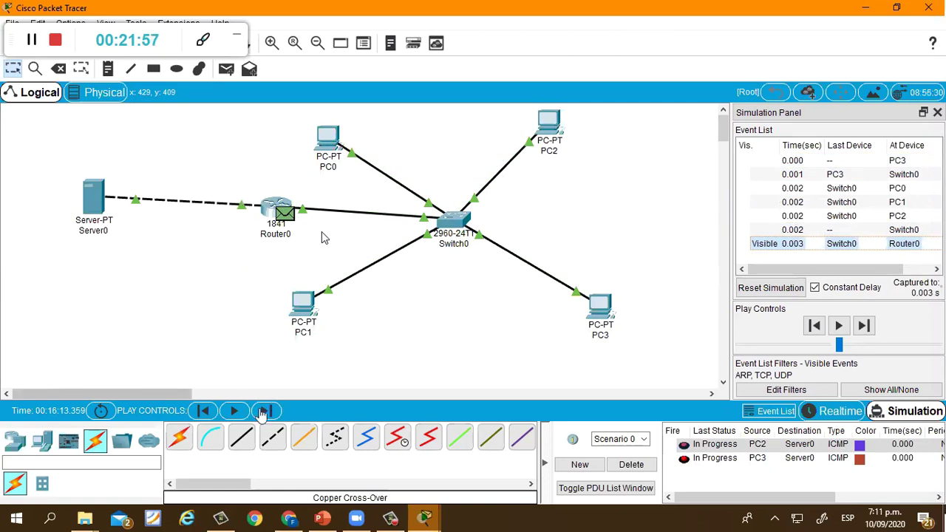
left_click(265, 412)
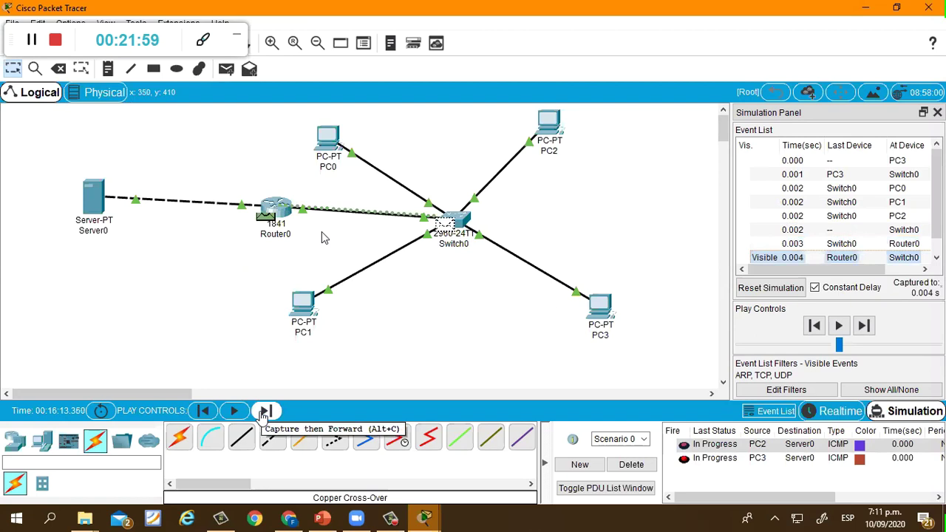
left_click(265, 411)
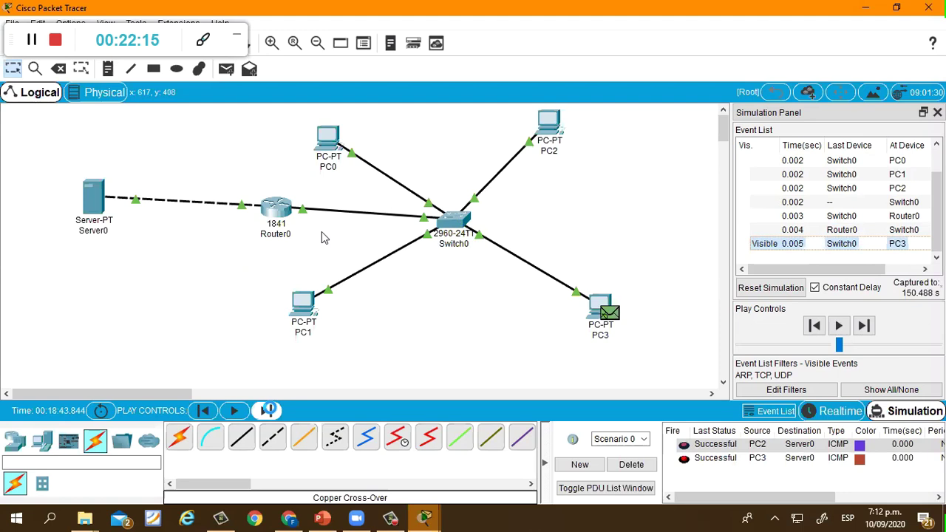
left_click(267, 411)
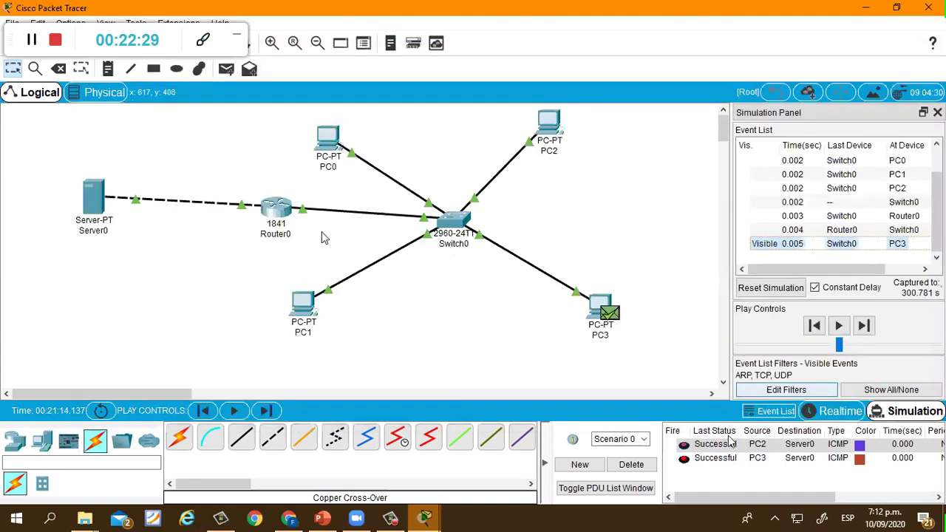
Clear the previous PDUs and add ICMP to the simulation's visible event filters
left_click(811, 389)
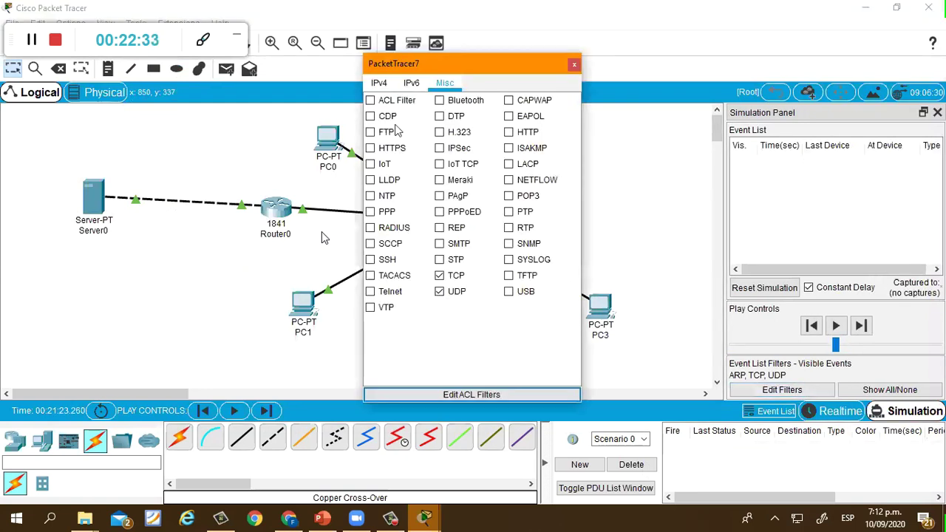
left_click(378, 83)
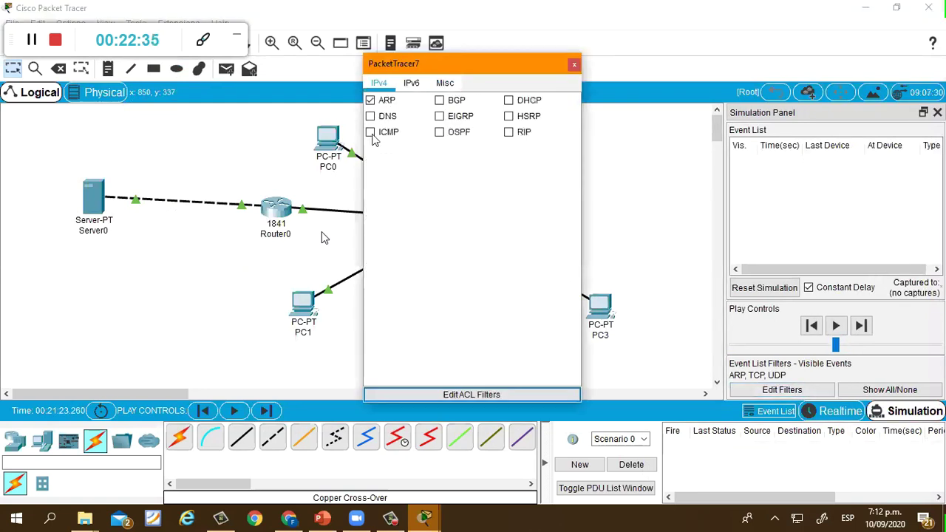
left_click(390, 132)
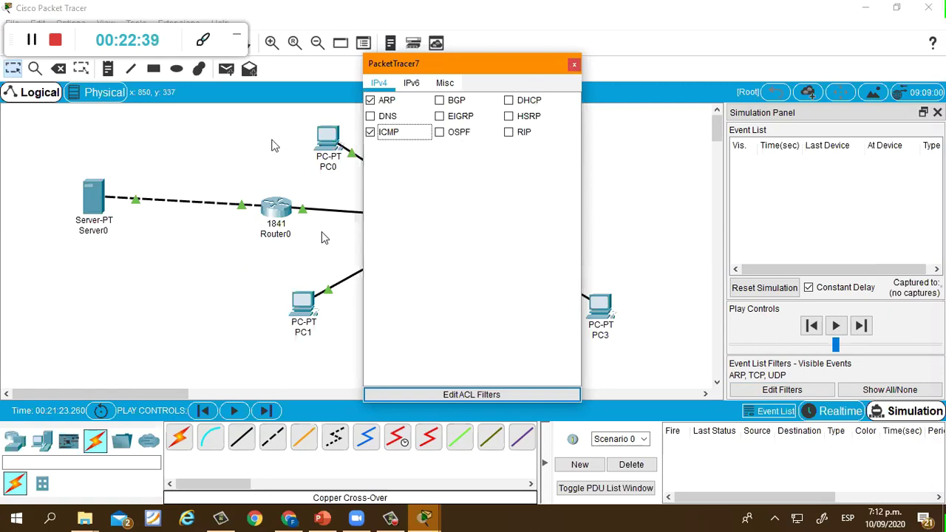
left_click(321, 237)
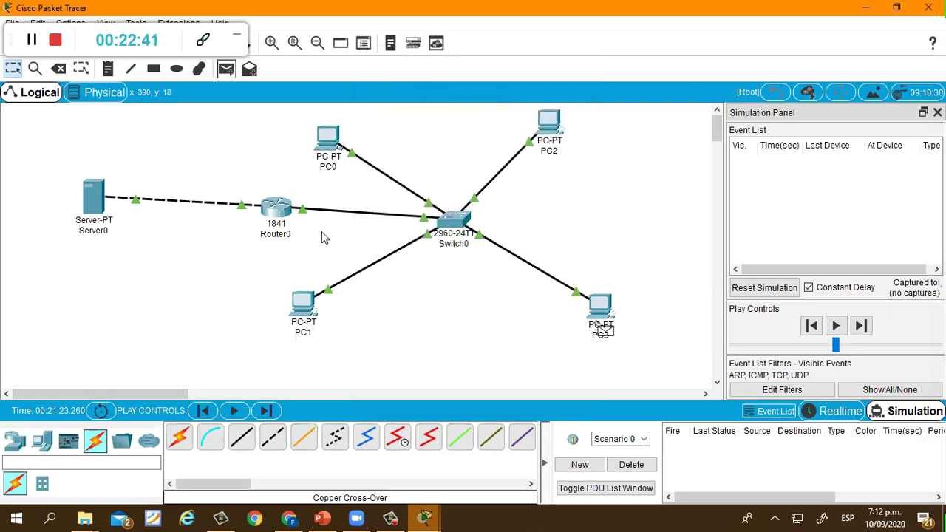
Add a simple PDU from PC2 to Server0
key("p")
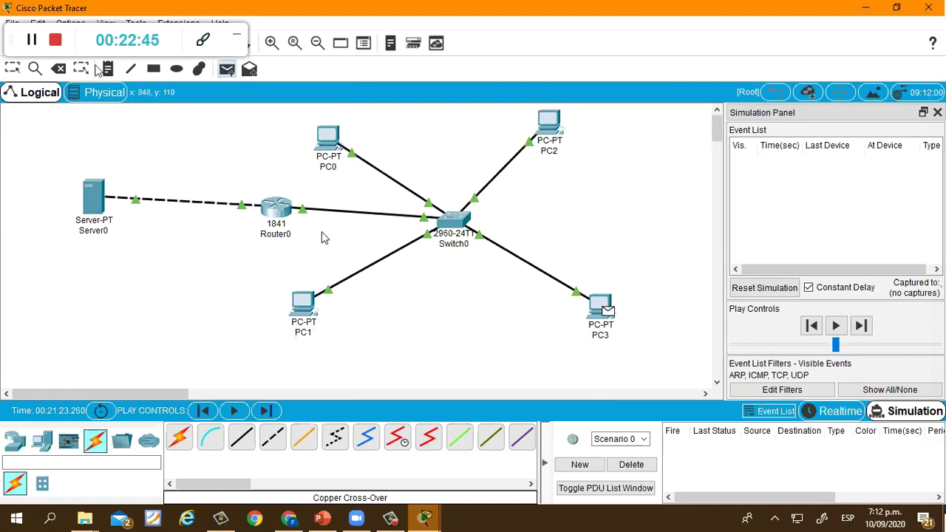
key("Escape")
key("p")
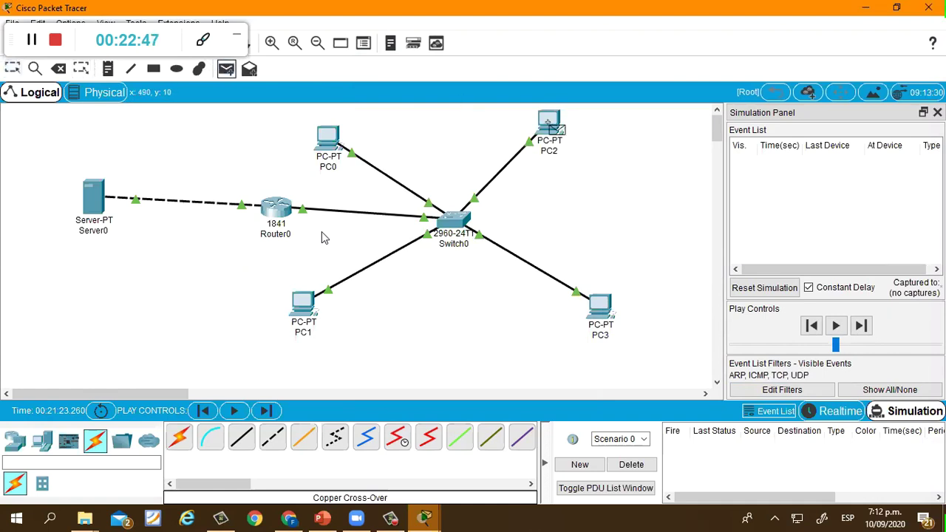
left_click(148, 216)
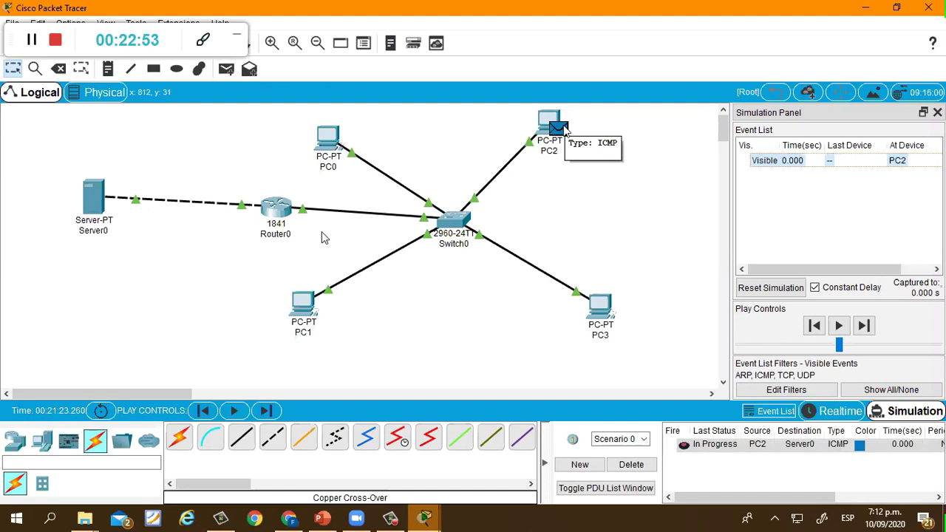
Step the simulation forward to follow PC2's ICMP packet through Switch0 and Router0 to Server0 and back
left_click(267, 411)
left_click(267, 411)
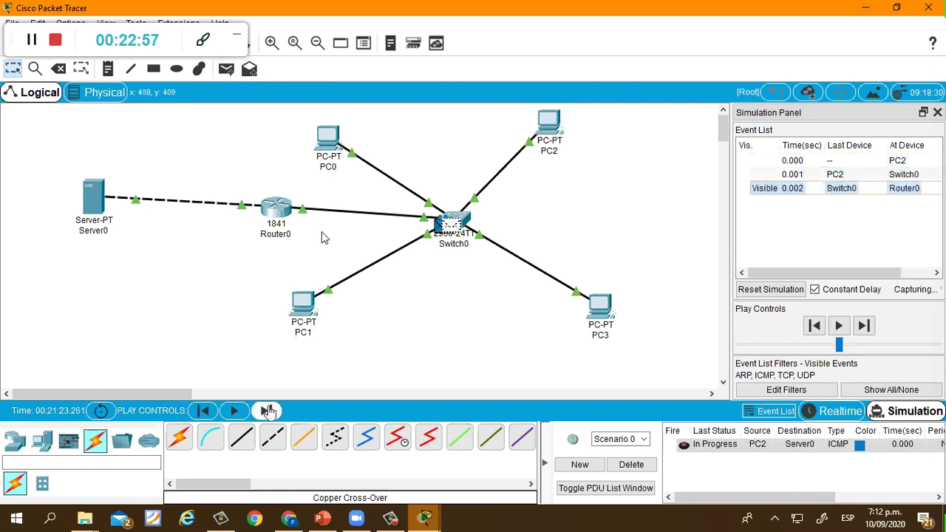
left_click(268, 411)
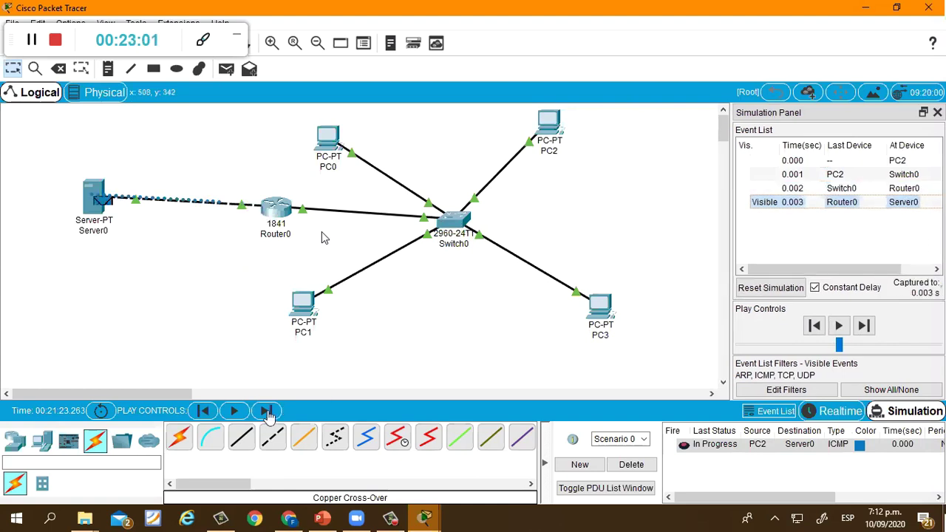
left_click(268, 411)
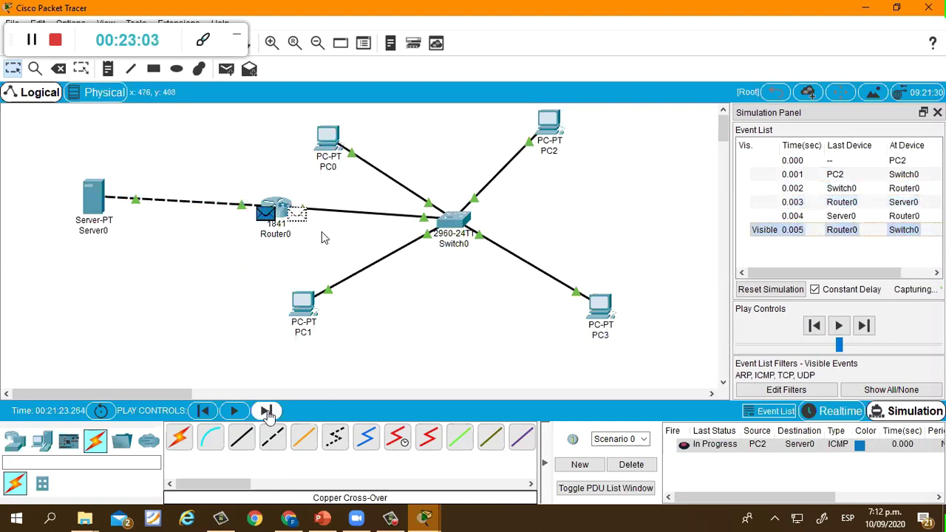
left_click(268, 411)
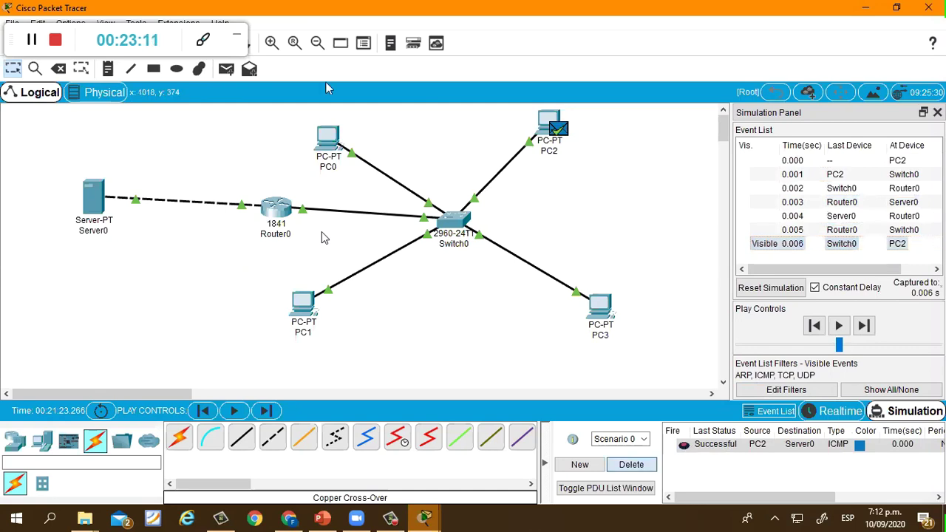
Clear PC2's finished PDU and add a simple PDU from PC0 to Server0
left_click(227, 69)
left_click(328, 135)
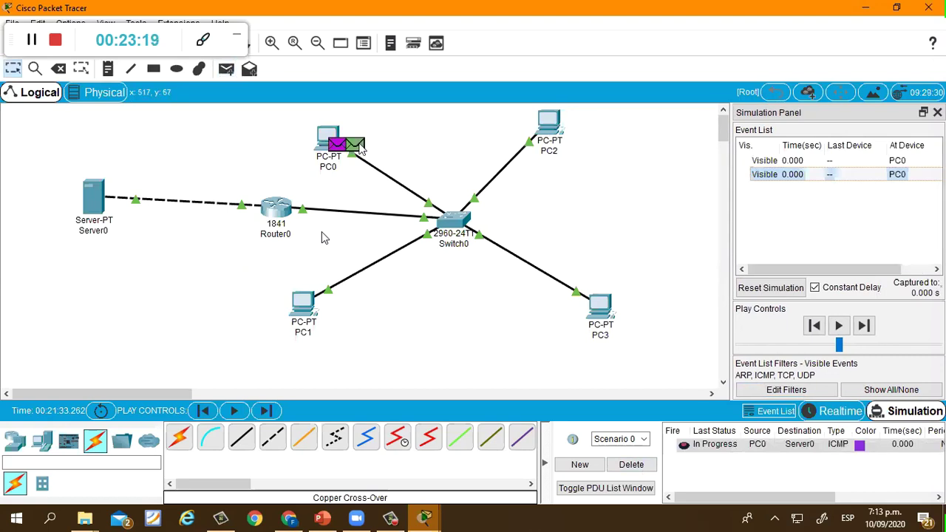
mouse_move(347, 147)
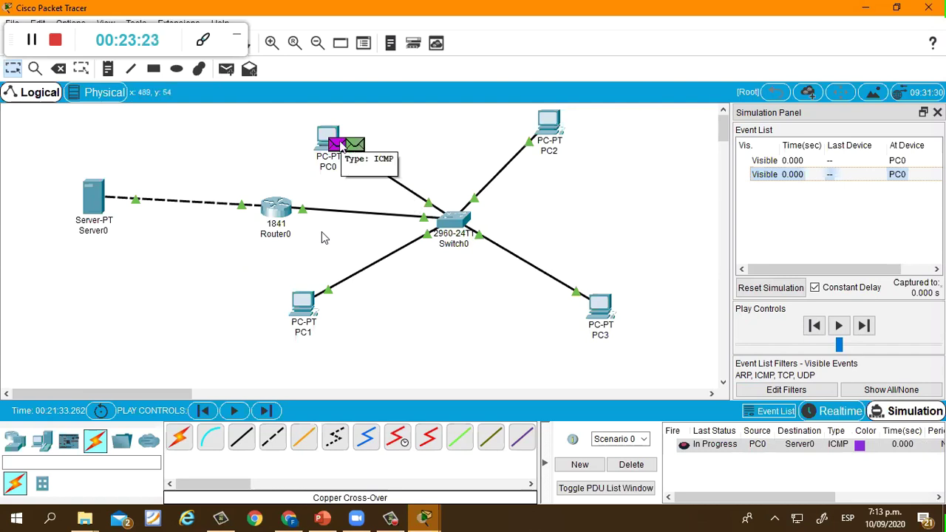
Step the simulation forward to follow PC0's ARP broadcast through Switch0 and Router0's reply back to PC0
left_click(279, 417)
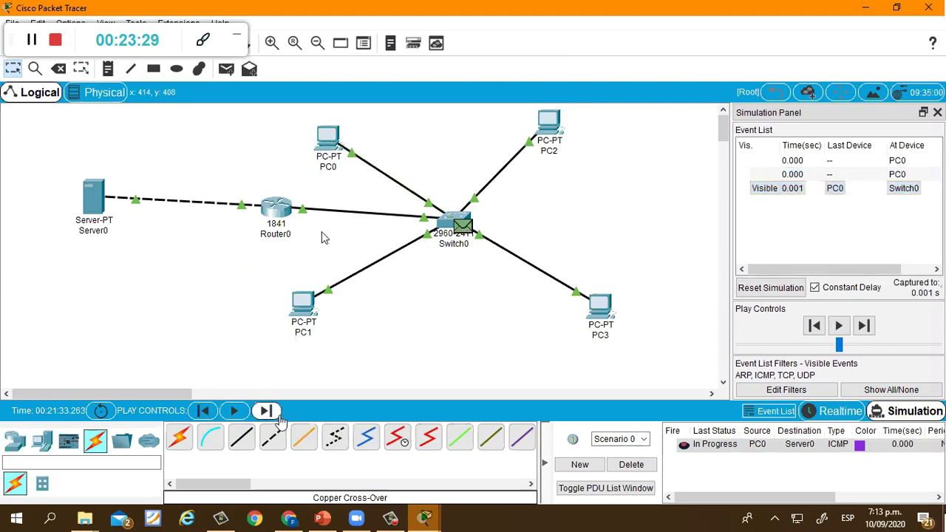
left_click(279, 417)
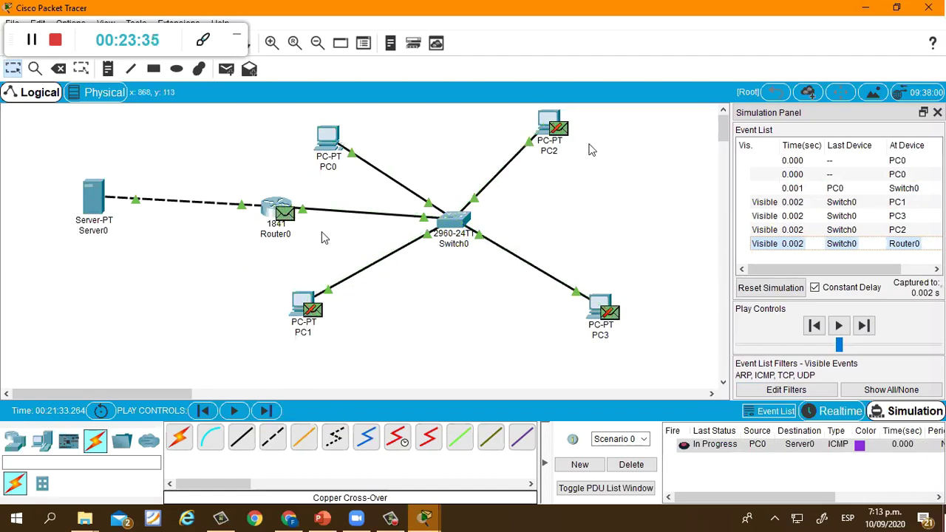
left_click(274, 412)
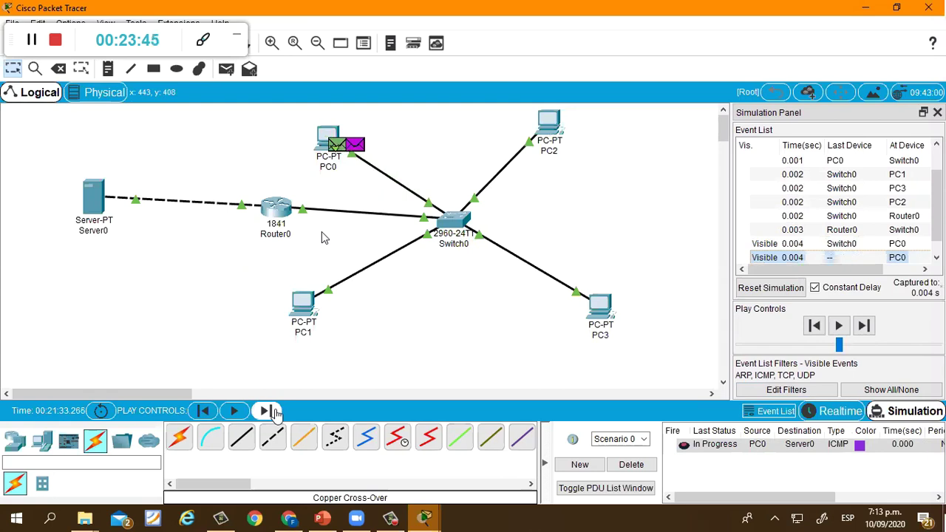
Continue stepping the simulation to follow PC0's ICMP packet to Server0 and its reply back to PC0
left_click(268, 411)
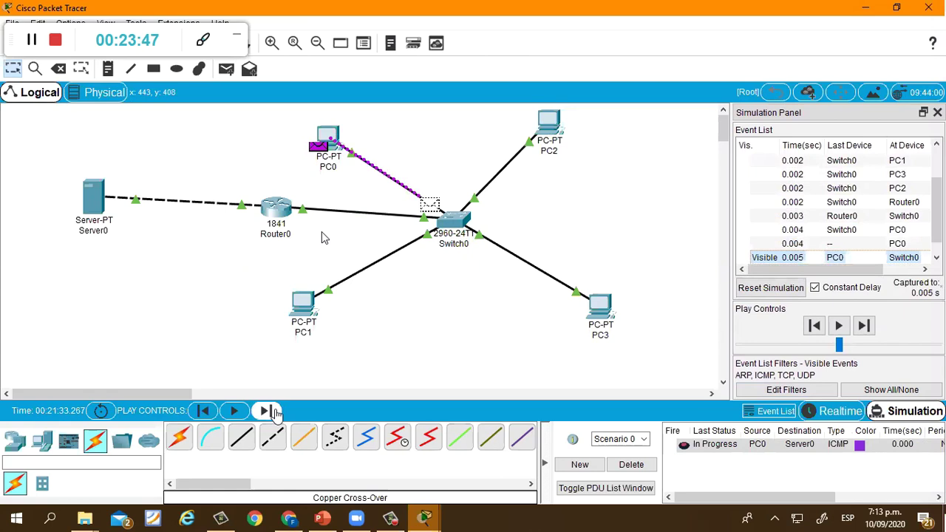
left_click(268, 411)
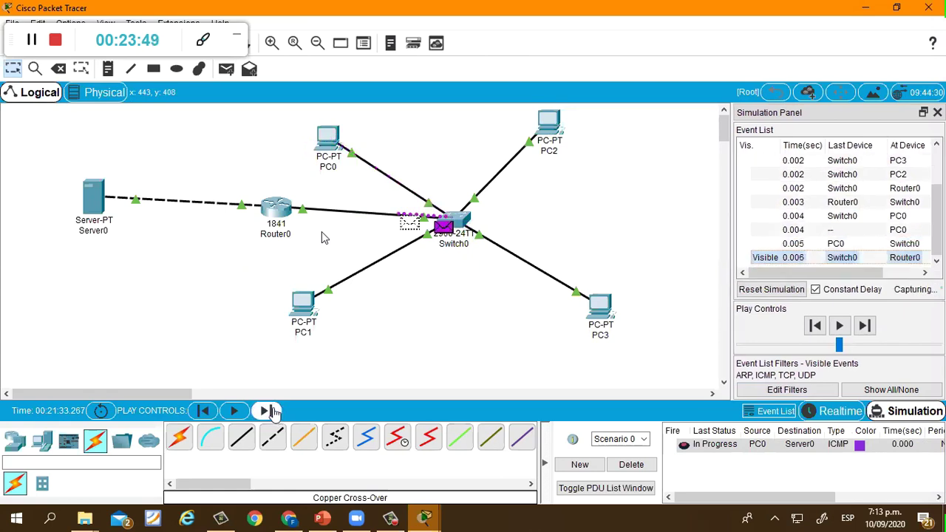
left_click(267, 411)
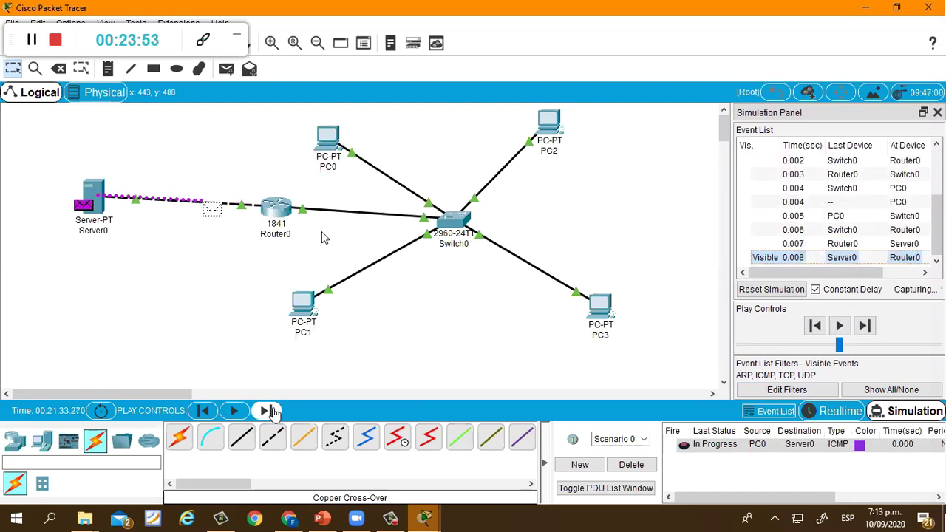
left_click(270, 411)
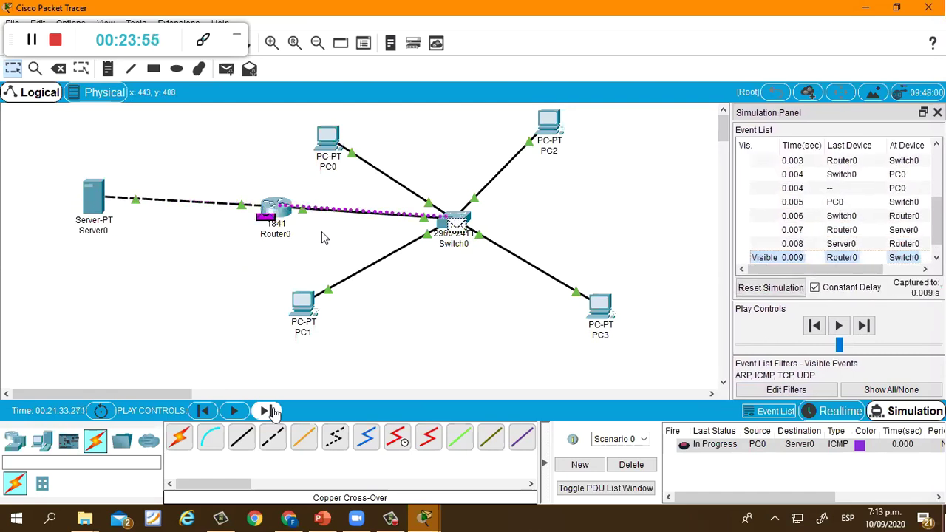
left_click(271, 411)
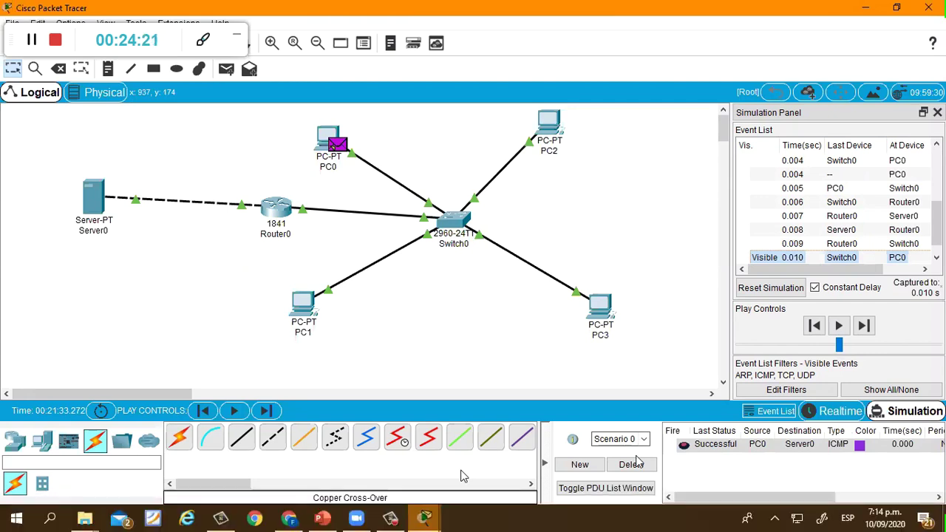
Switch to the PowerPoint slide show and advance to slide 48 on Layer 2 LAN switches
key("alt+Tab")
left_click(795, 497)
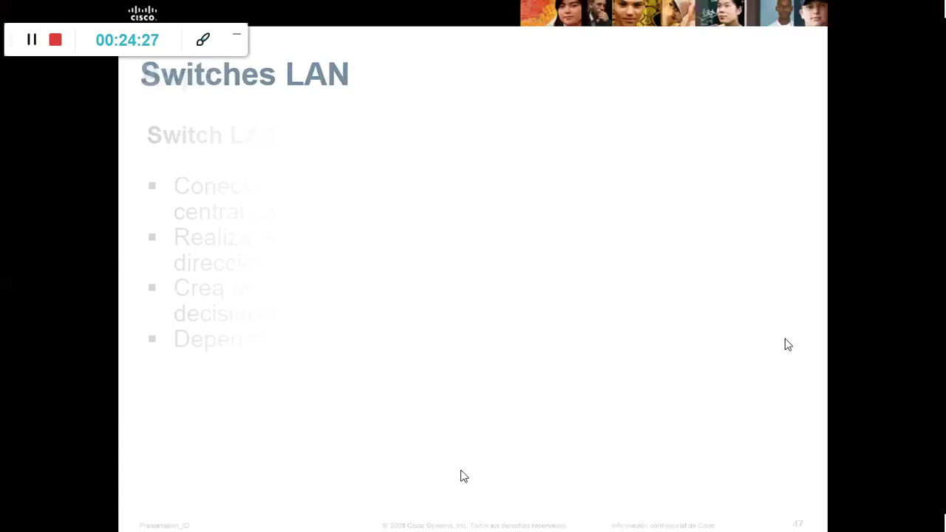
left_click(543, 358)
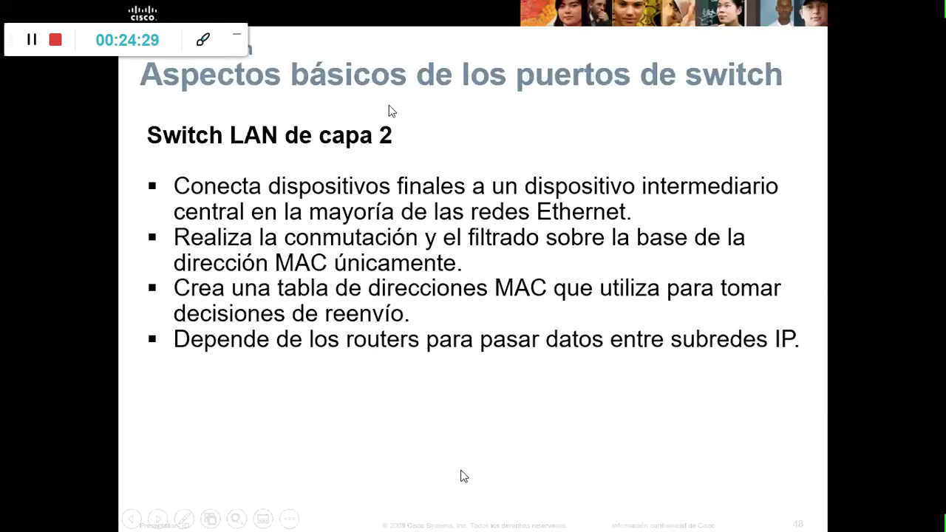
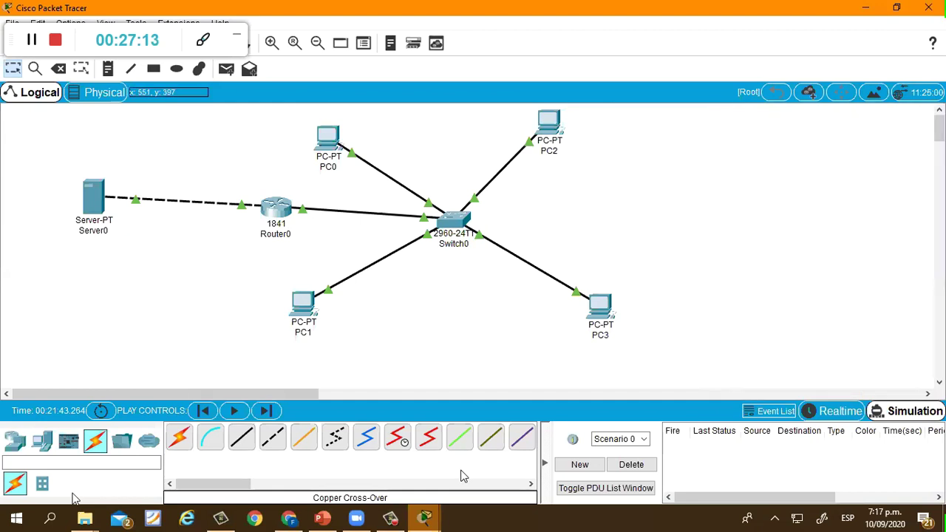
Place a PT-Hub in the workspace to the right of Switch0, between PC2 and PC3
left_click(14, 441)
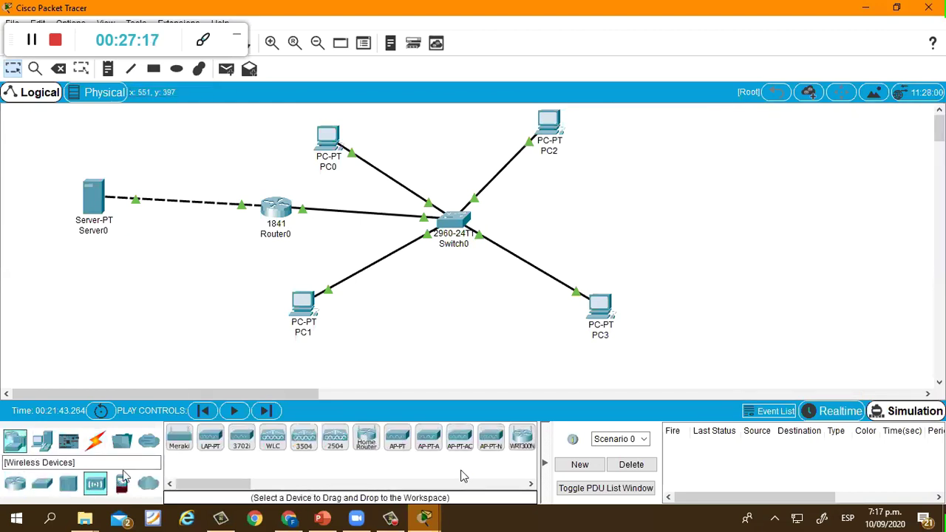
left_click(68, 483)
left_click(180, 440)
left_click(612, 185)
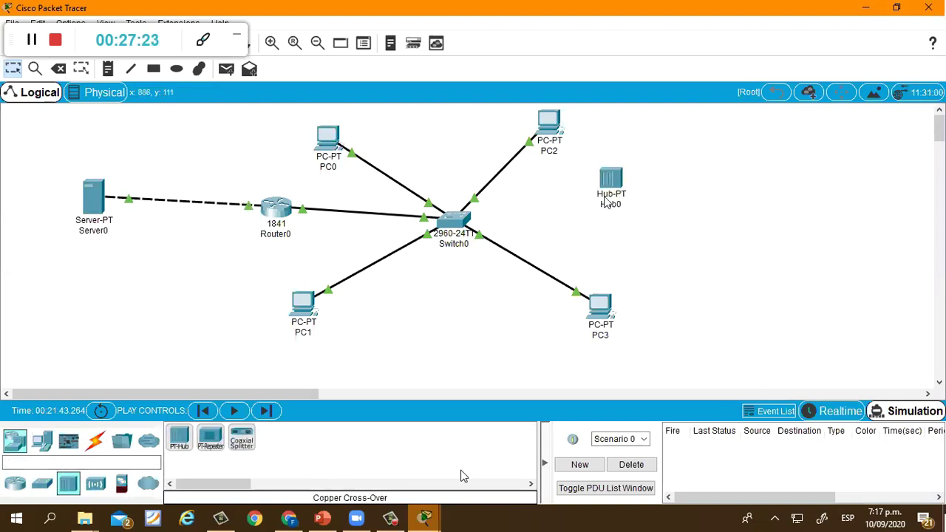
left_click_drag(619, 191, 607, 205)
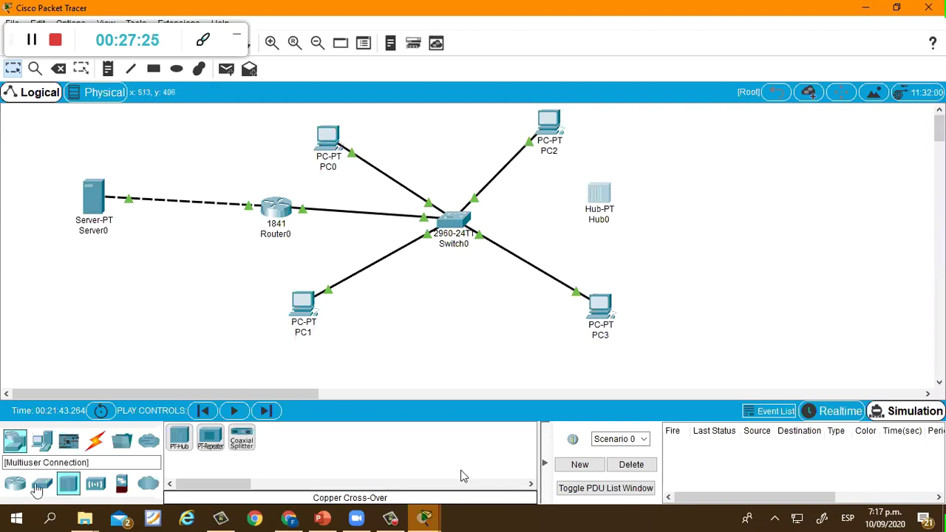
Place two new PCs to the right of Hub0, one above and one below it
left_click(15, 441)
left_click(42, 441)
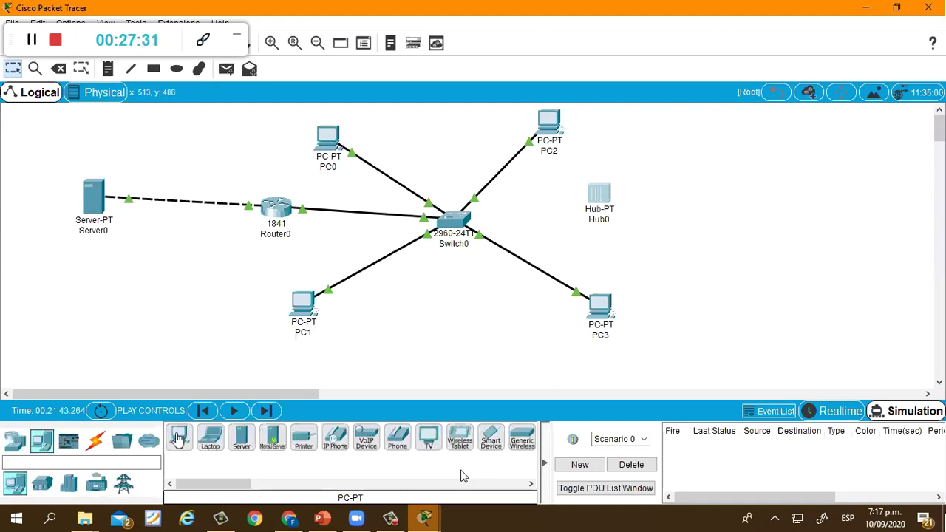
left_click(659, 259)
left_click(179, 438)
left_click(672, 169)
Spread Hub0, PC4 and PC5 further to the right, leaving a free area between Switch0 and the hub
left_click_drag(653, 255, 689, 270)
left_click_drag(668, 172, 720, 165)
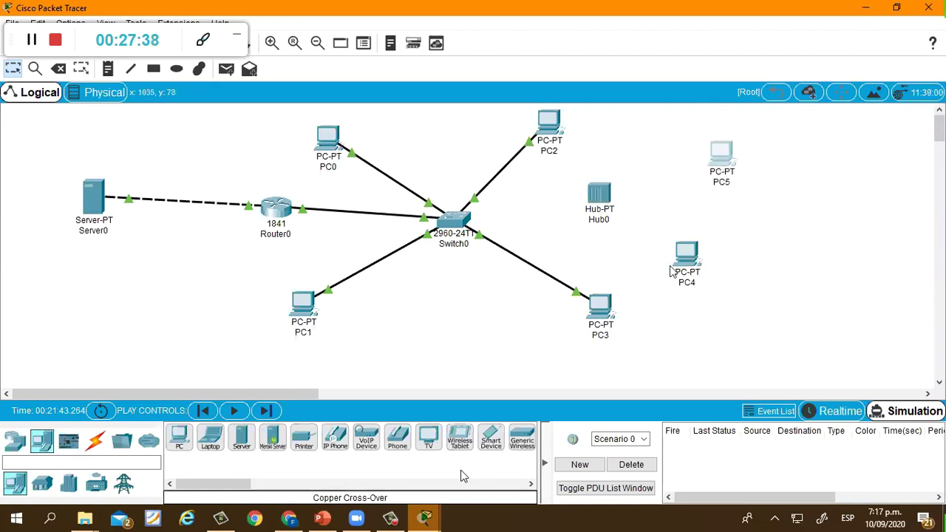
left_click_drag(673, 268, 717, 259)
left_click_drag(605, 208, 603, 220)
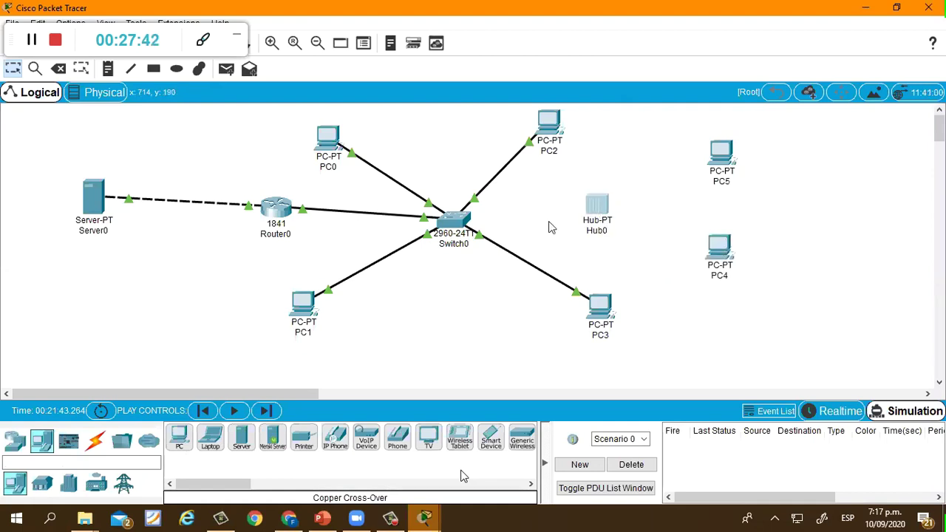
key("ctrl+z")
key("ctrl+z")
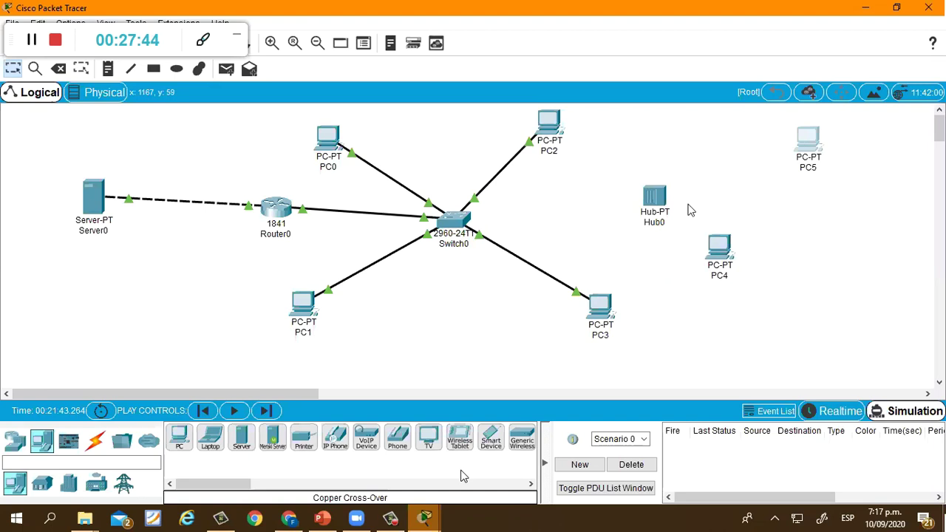
left_click_drag(718, 252, 793, 268)
left_click_drag(648, 198, 689, 202)
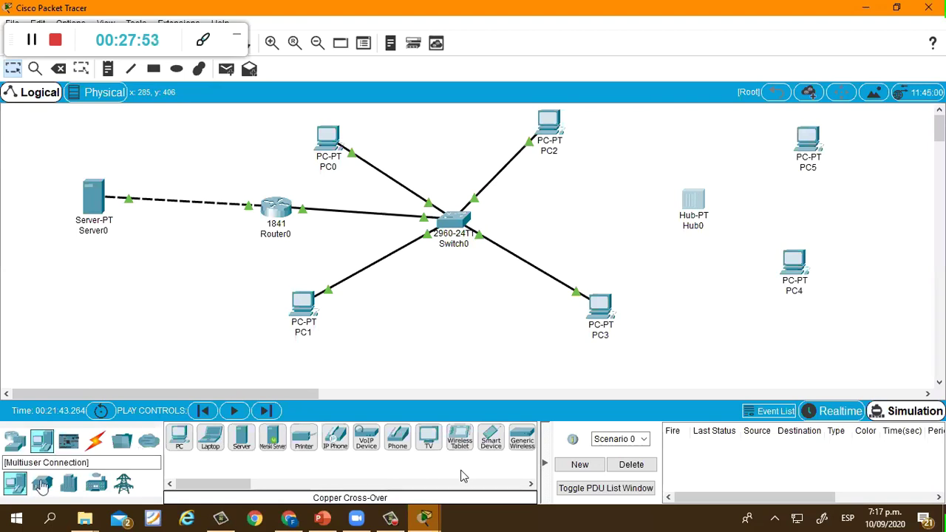
Place a 2950-24 switch between Switch0 and Hub0, and a 2960 switch between PC1 and PC3
left_click(14, 441)
left_click(41, 483)
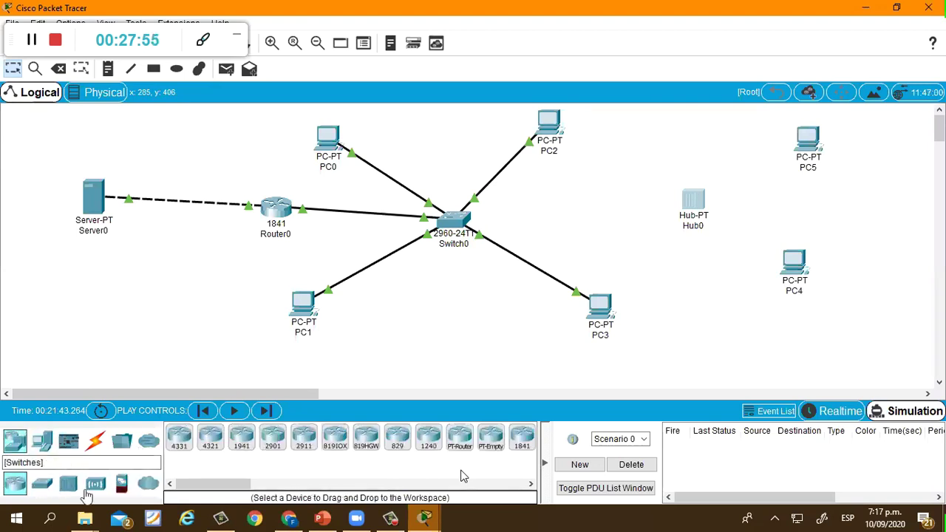
left_click_drag(397, 438, 583, 221)
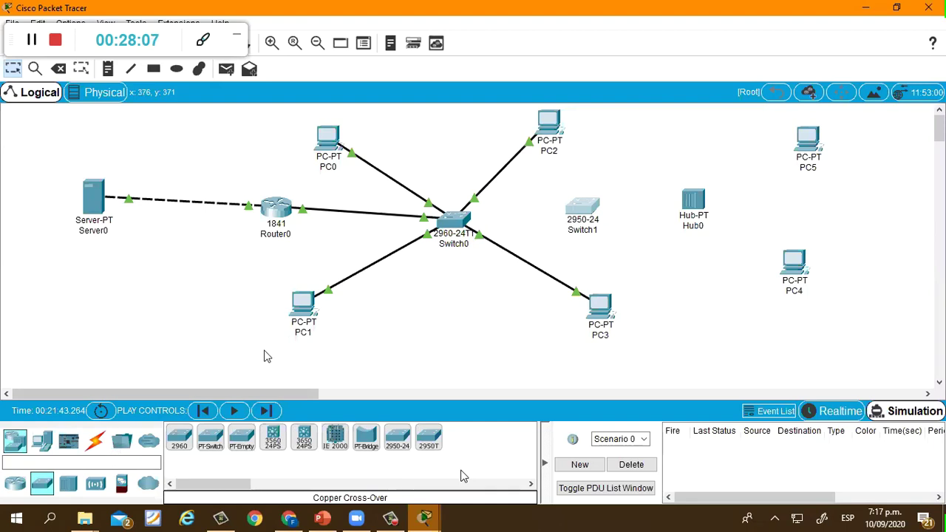
left_click_drag(178, 439, 448, 328)
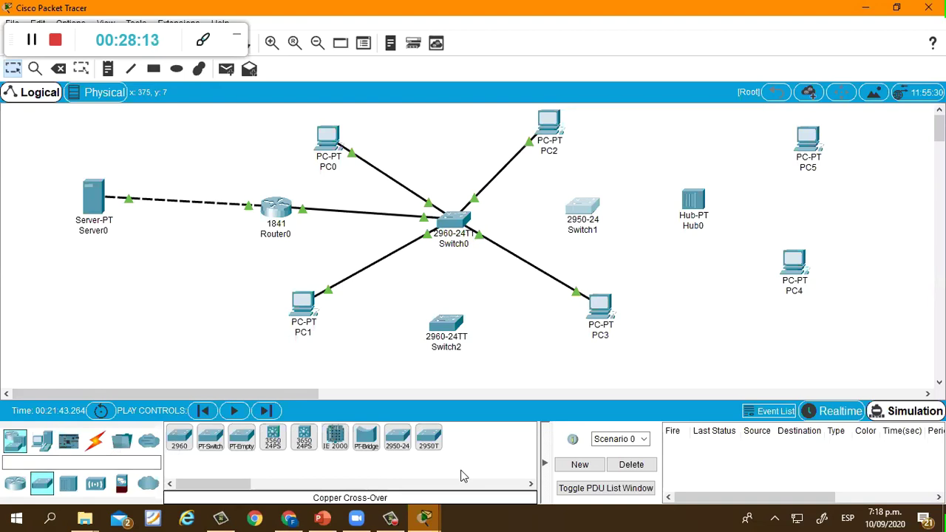
Delete the cable between PC1 and Switch0
key("Delete")
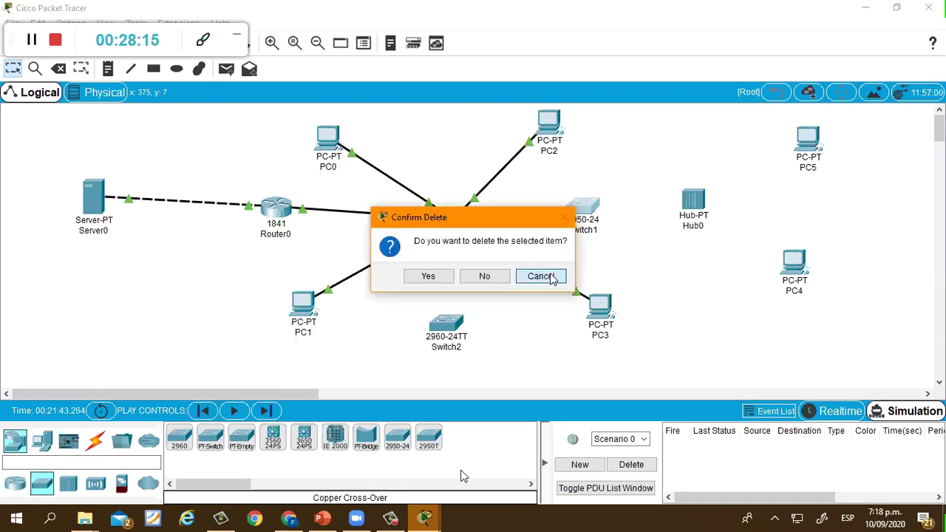
key("Escape")
left_click(59, 68)
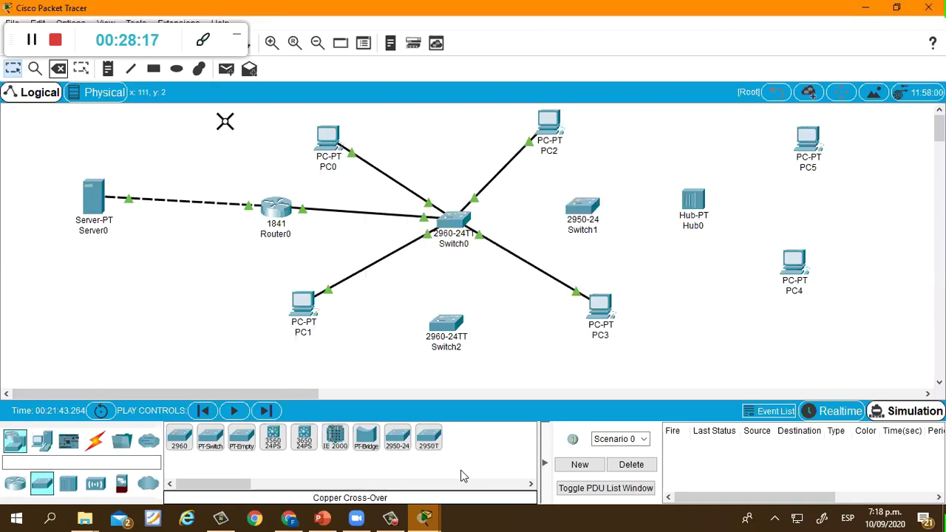
left_click(380, 259)
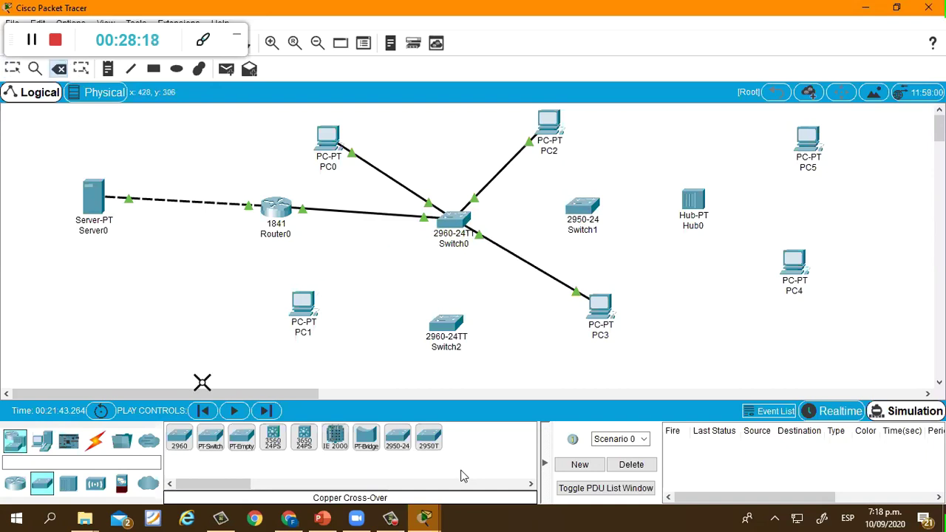
Connect PC1 to FastEthernet0/1 on Switch2 with a copper straight-through cable
key("ctrl+alt+o")
left_click(305, 308)
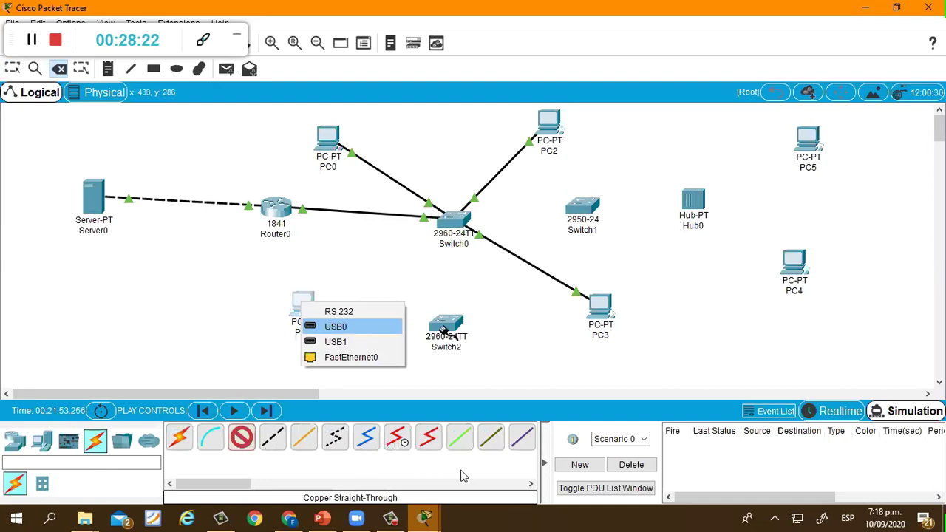
left_click(437, 339)
left_click(452, 219)
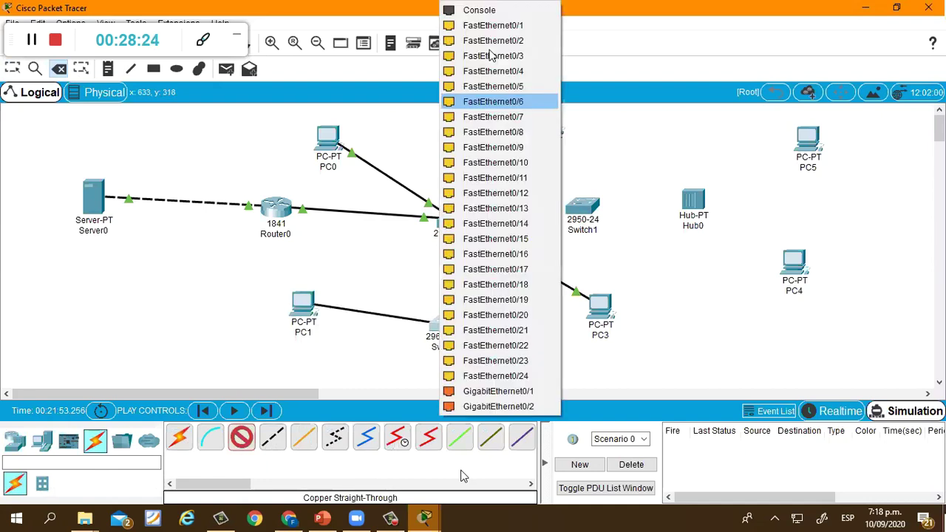
left_click(493, 26)
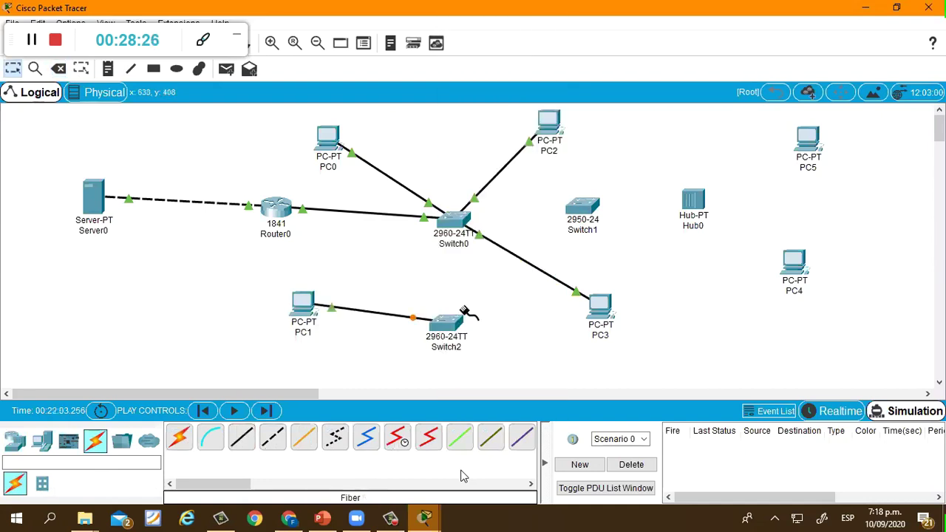
Connect Switch0 to FastEthernet0/2 on Switch2 with a copper cross-over cable
left_click(272, 438)
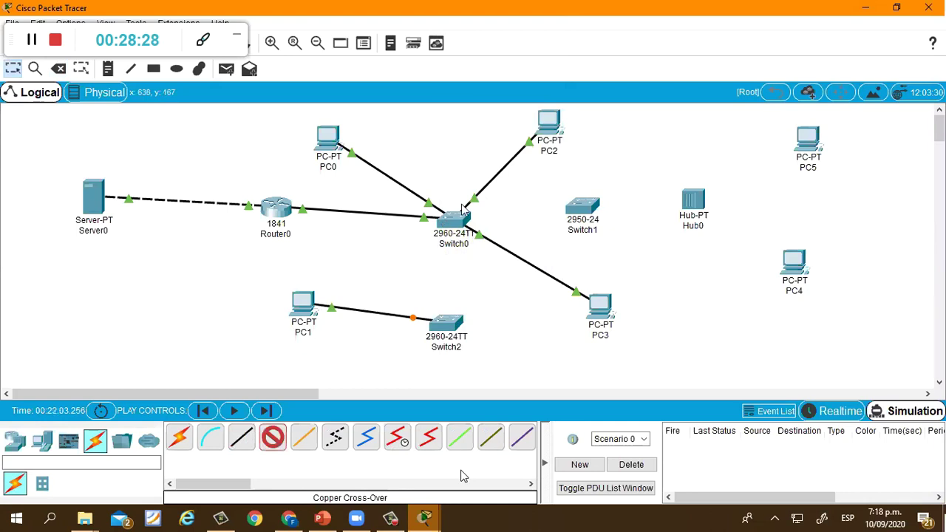
left_click(464, 210)
left_click(488, 72)
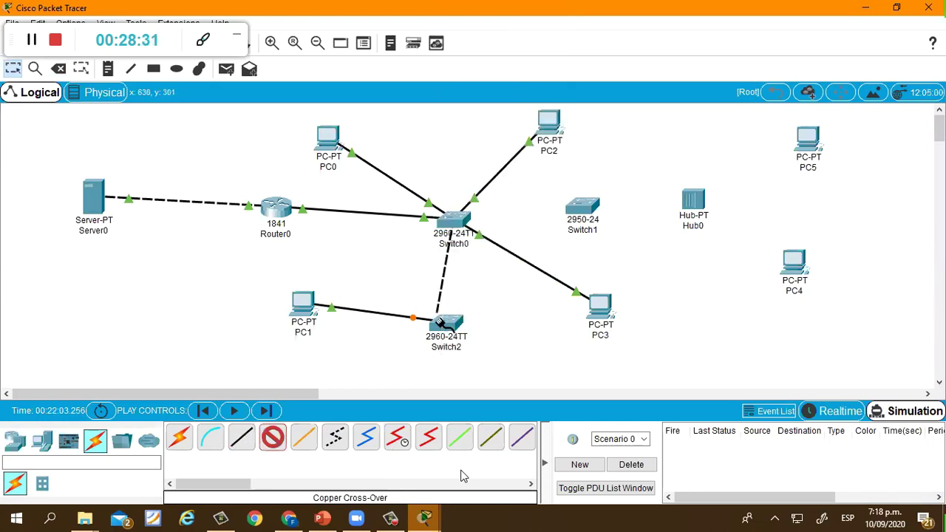
left_click(454, 218)
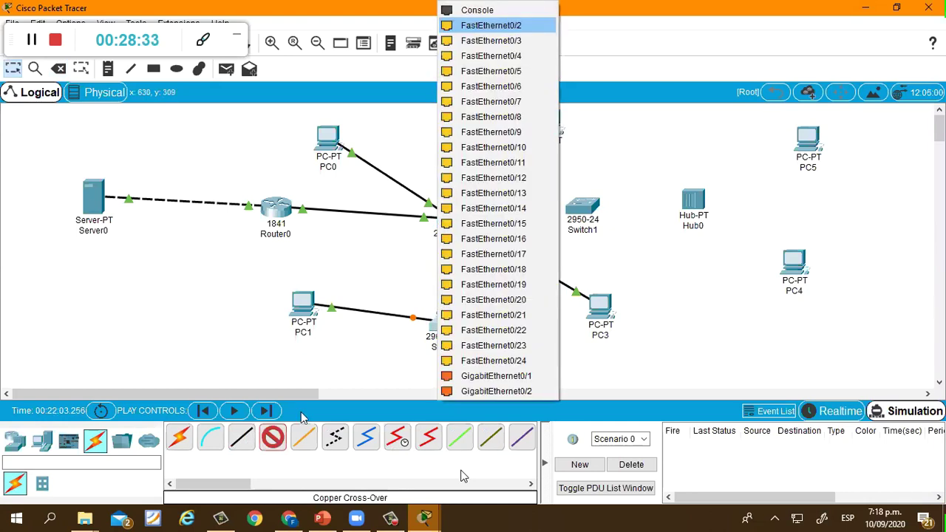
left_click(303, 417)
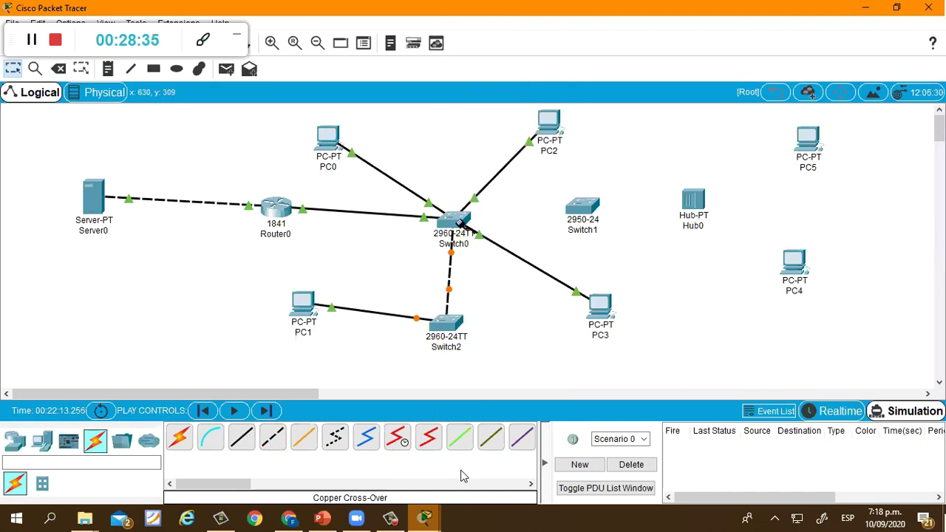
Add a copper straight-through link from FastEthernet0/5 on Switch0 to Switch2
left_click(241, 437)
left_click(449, 321)
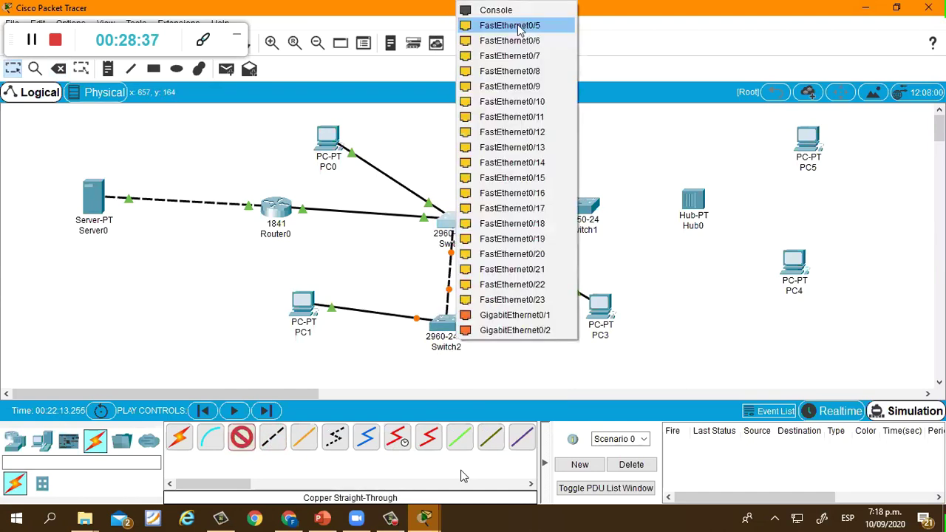
left_click(532, 28)
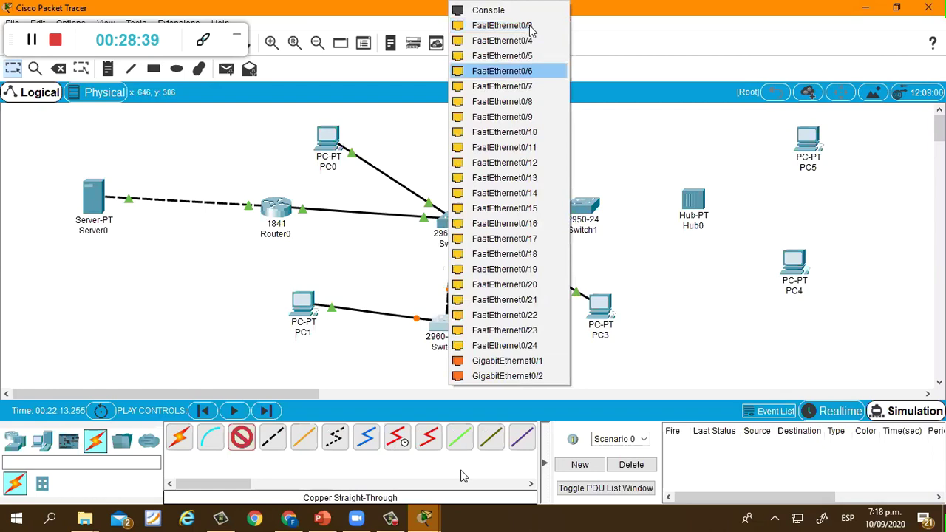
left_click(521, 65)
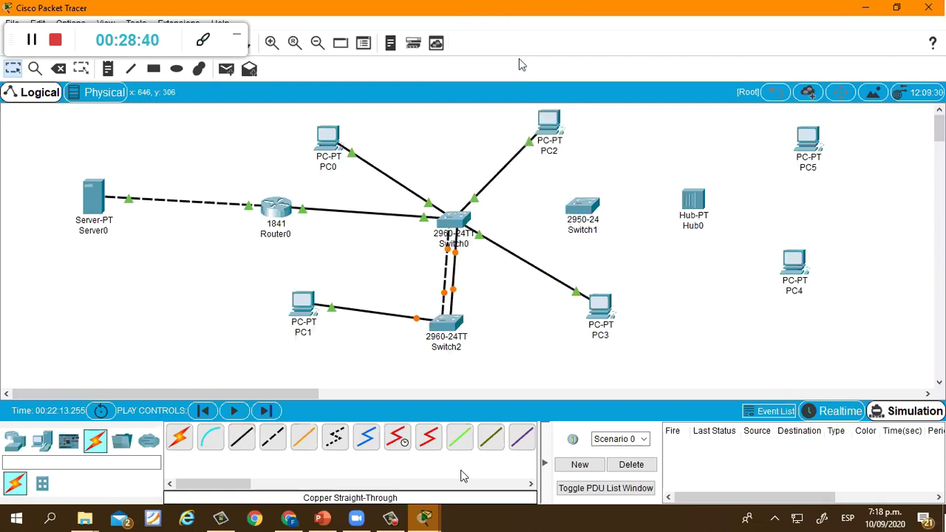
Link Switch0 to Switch1 with one copper straight-through cable and one copper cross-over cable
left_click(241, 437)
left_click(453, 220)
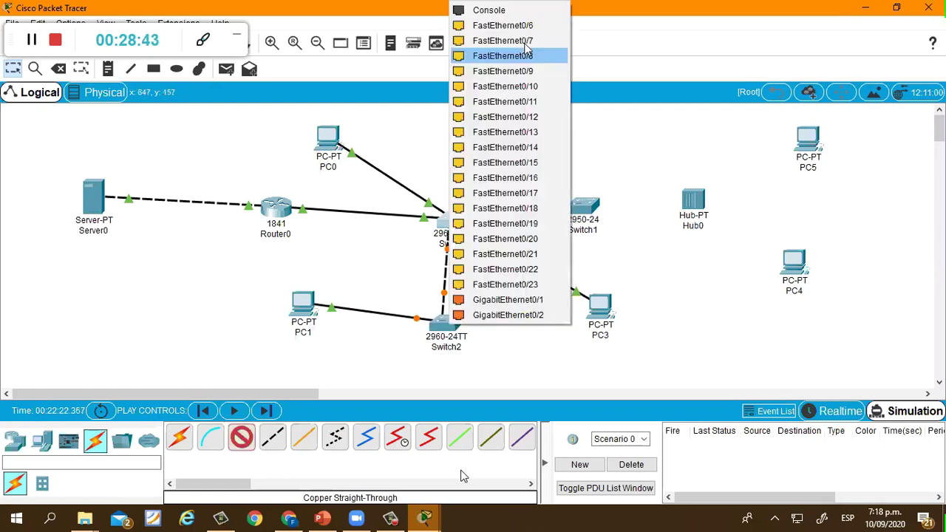
left_click(647, 55)
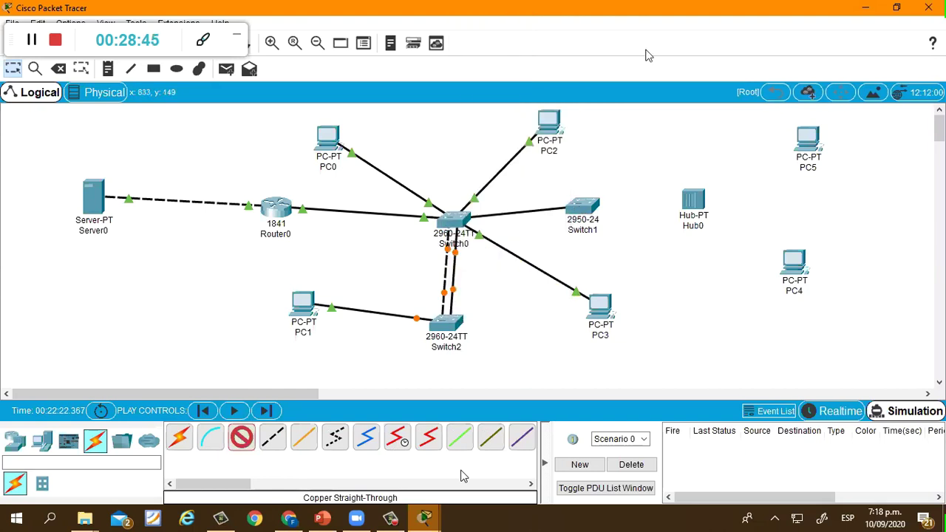
left_click(273, 437)
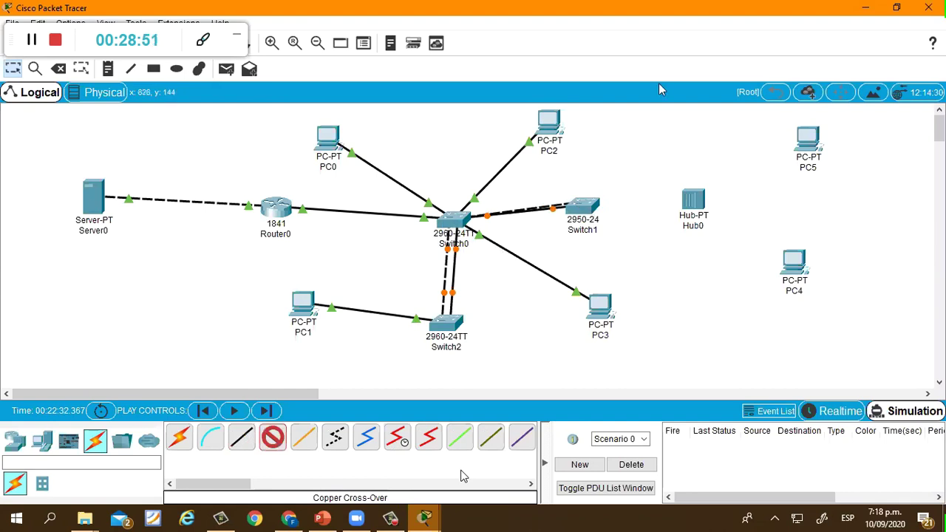
left_click(581, 207)
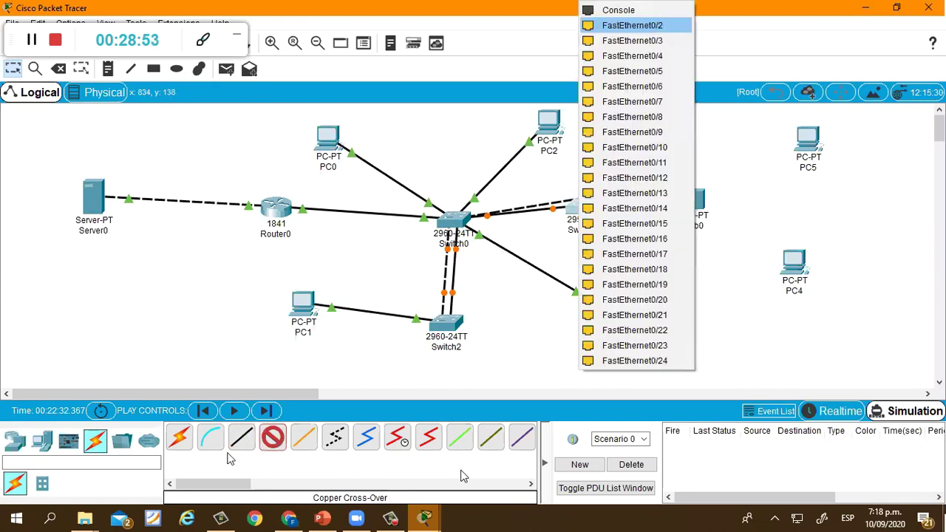
left_click(558, 240)
Link Switch1 to Hub0 with one copper straight-through cable and one copper cross-over cable
left_click(582, 207)
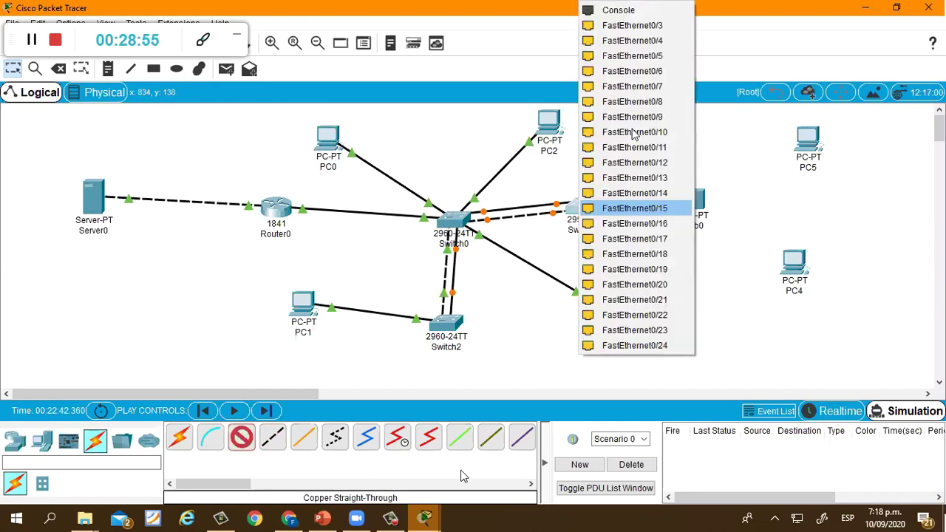
left_click(634, 208)
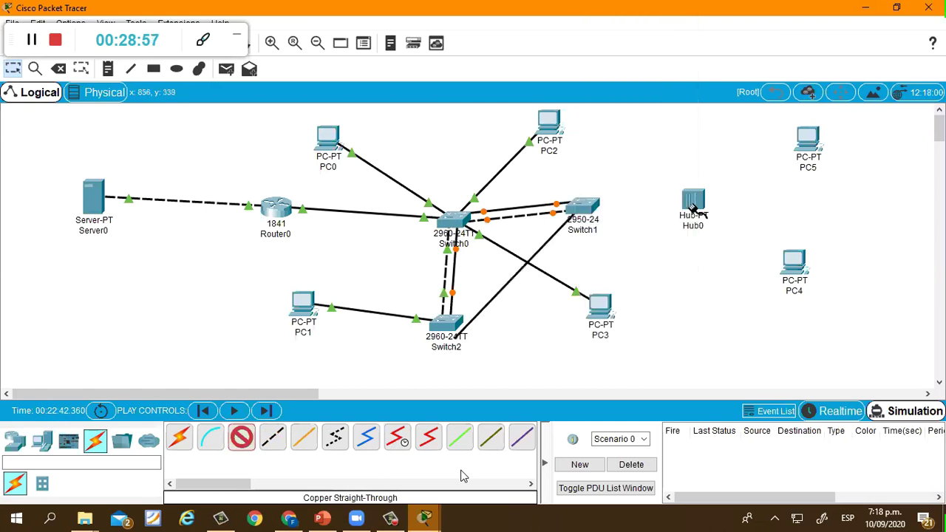
left_click(698, 201)
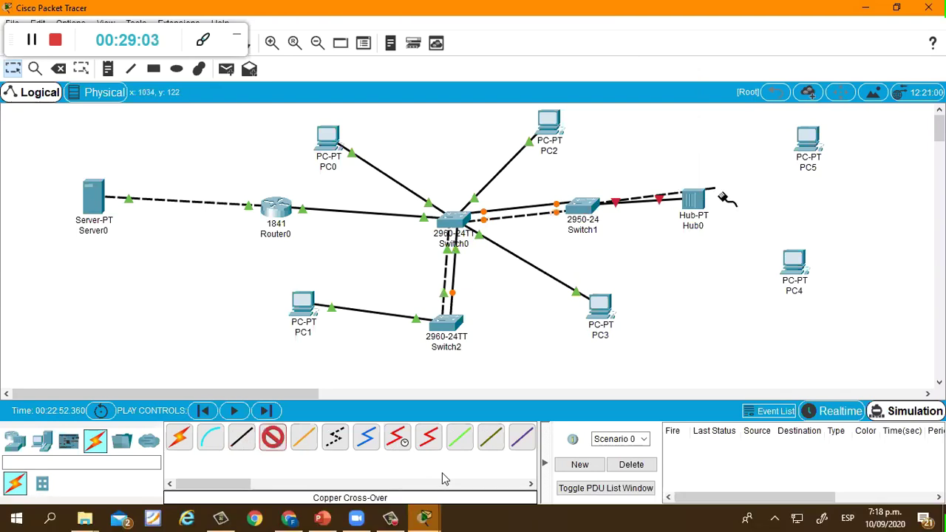
left_click(711, 215)
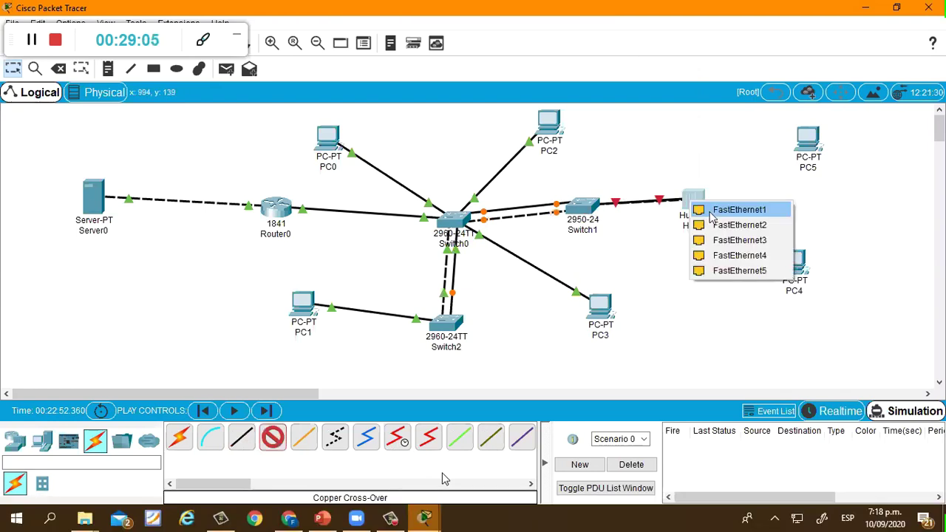
left_click(732, 240)
Move PC4 down and to the left, and place a second PT hub between PC5 and PC4
left_click_drag(798, 270, 754, 293)
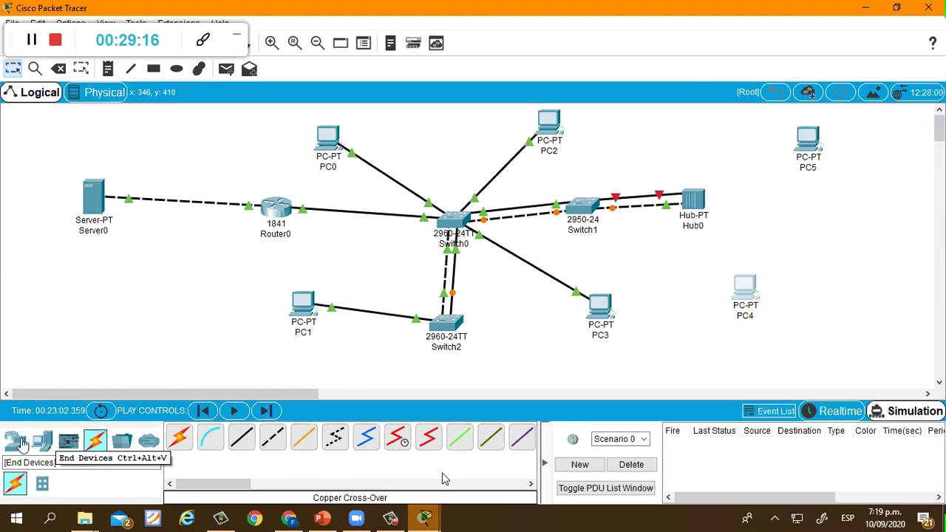
key("ctrl+alt+t")
left_click(68, 484)
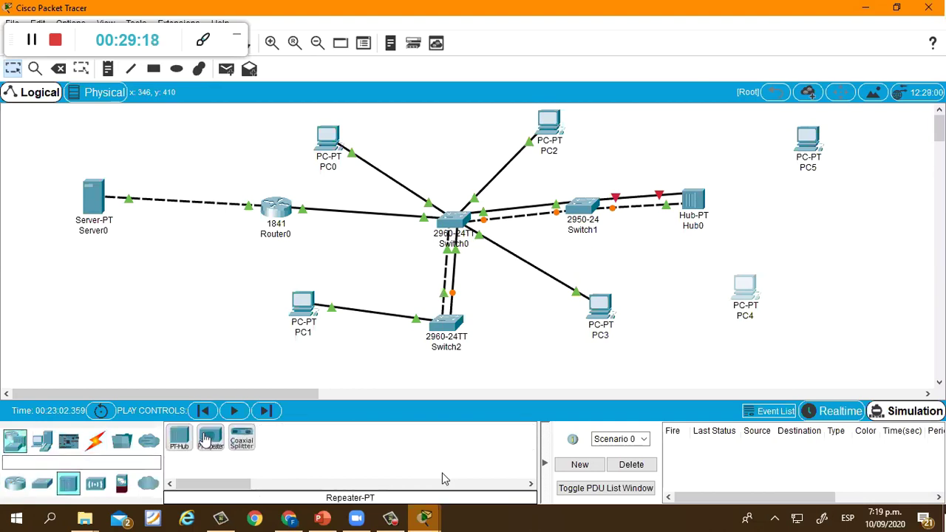
left_click(210, 438)
left_click(797, 215)
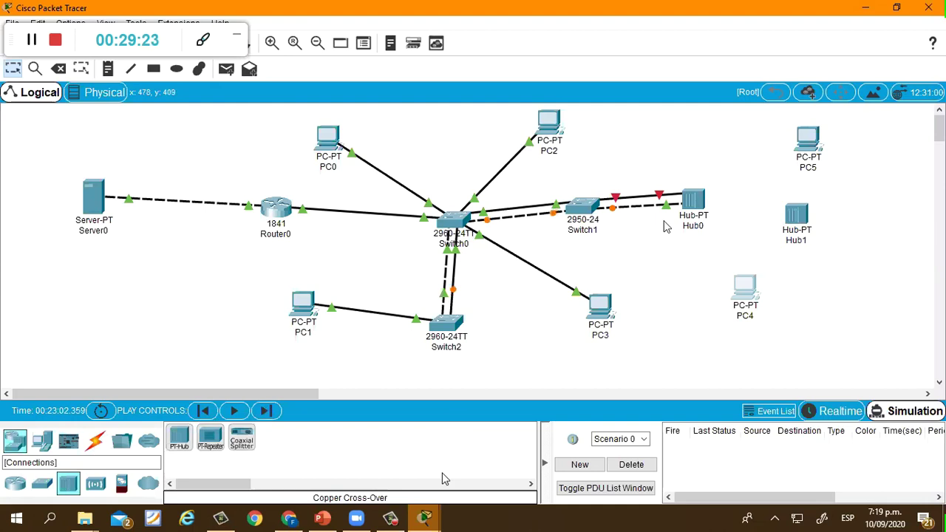
Connect FastEthernet2 on Hub0 to Hub1 with a copper straight-through cable
left_click(95, 441)
left_click(235, 439)
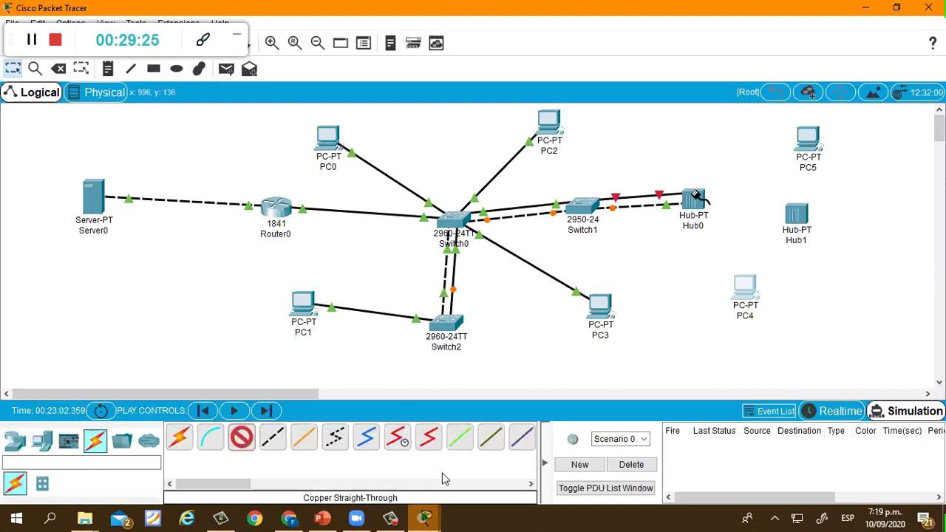
left_click(689, 198)
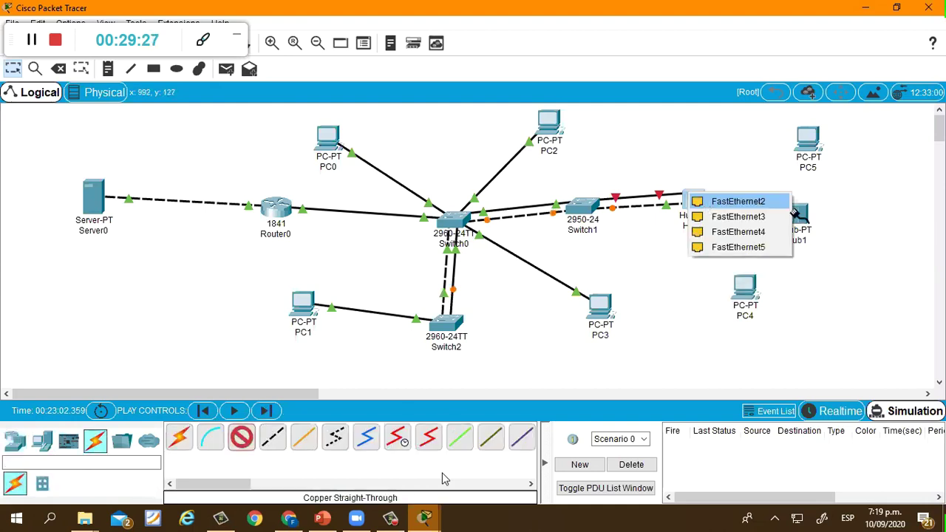
left_click(704, 203)
left_click(800, 215)
left_click(806, 216)
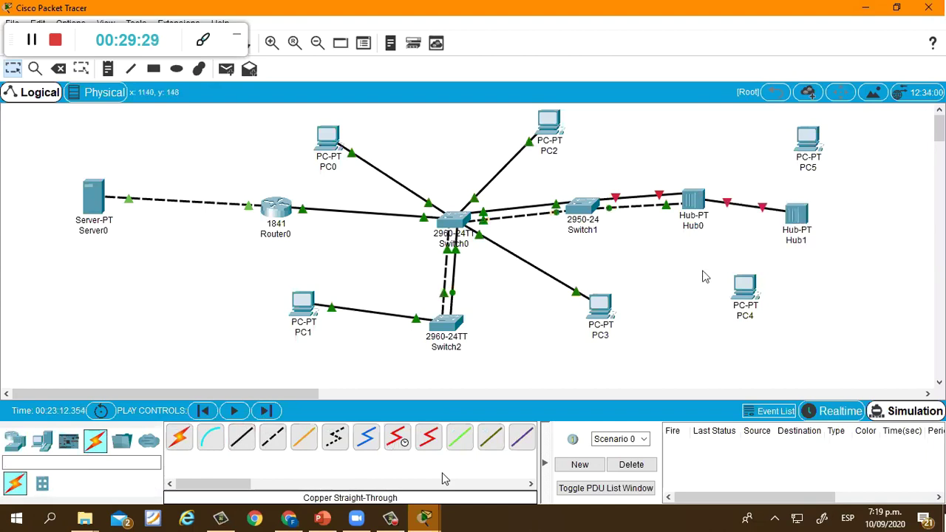
Add a copper cross-over link between Hub0 and Hub1
left_click(272, 438)
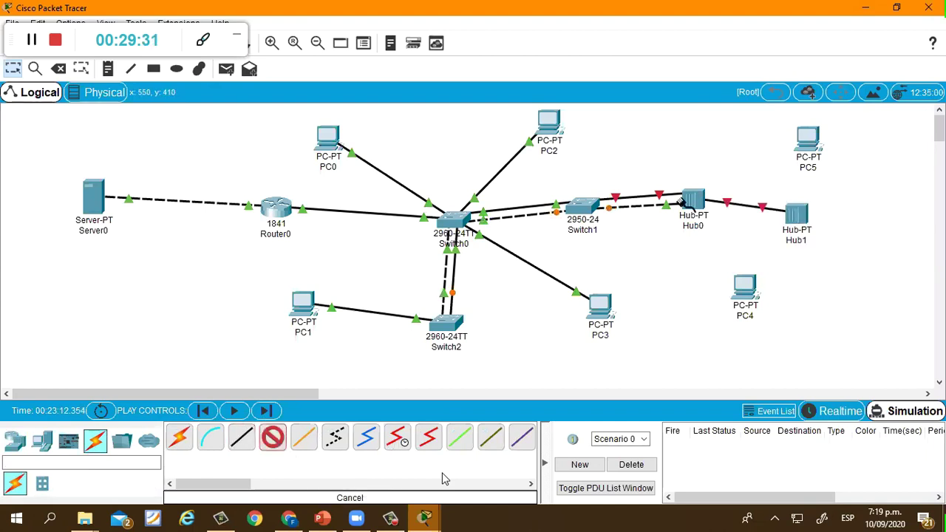
left_click(693, 200)
left_click(721, 220)
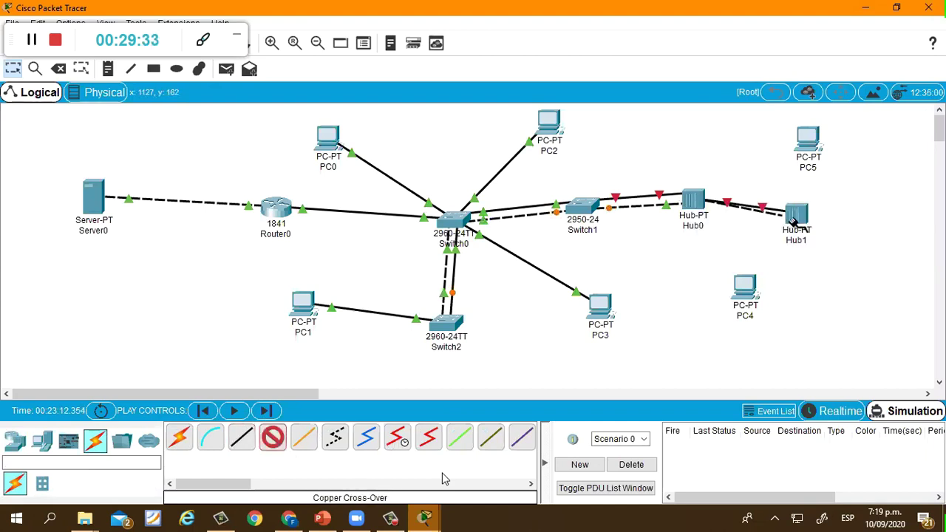
left_click(792, 220)
left_click(806, 238)
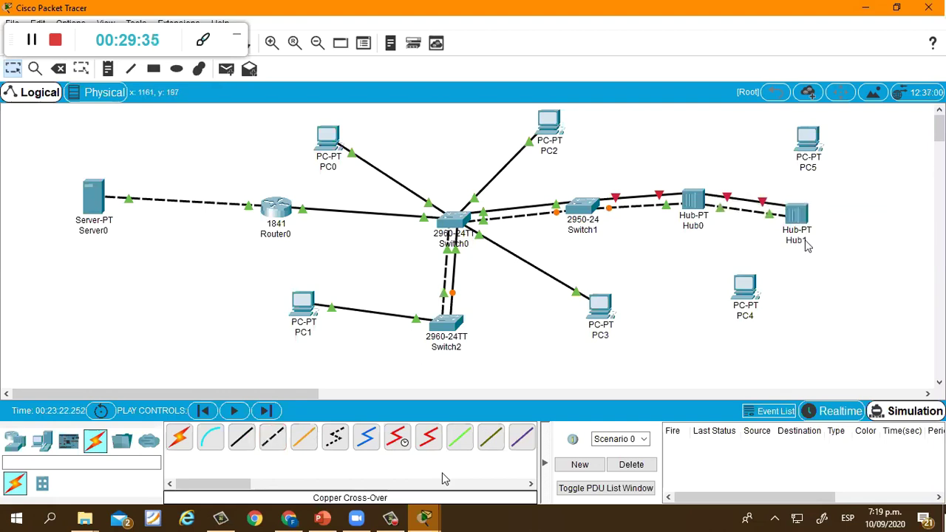
Connect FastEthernet0 on PC5 to FastEthernet2 on Hub1 with a copper straight-through cable
left_click(241, 438)
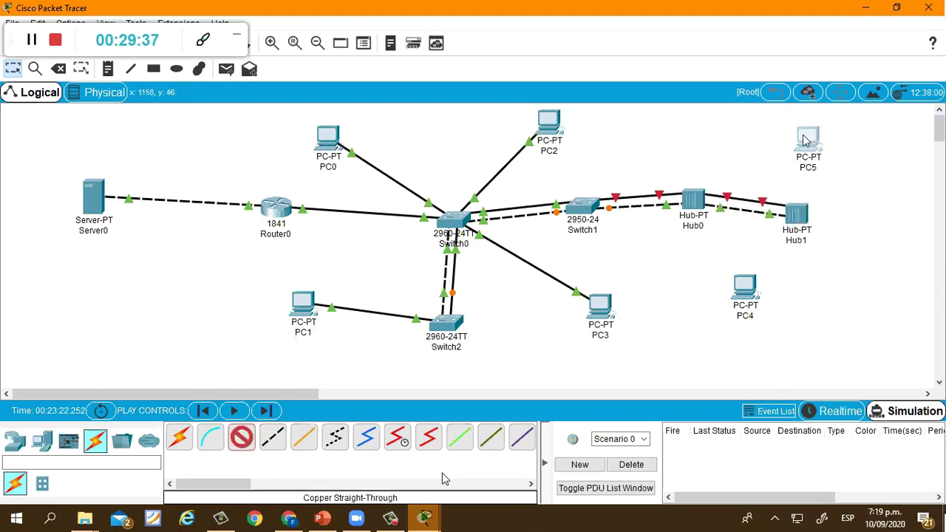
left_click(809, 142)
left_click(821, 191)
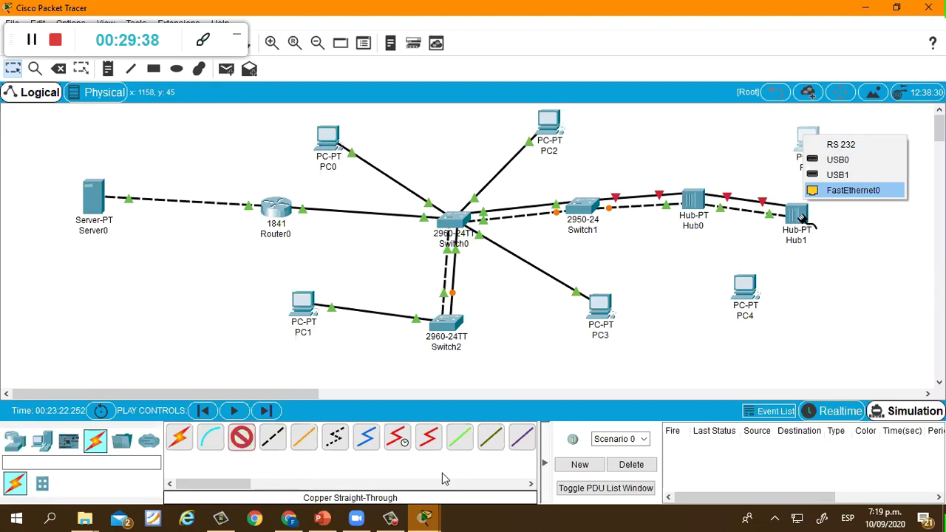
left_click(808, 222)
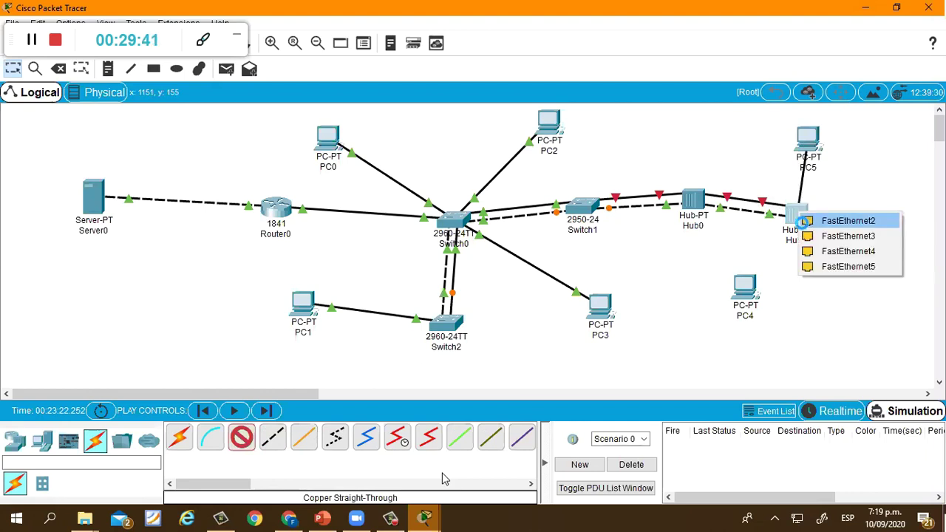
Connect PC4 to FastEthernet3 on Hub1 with a copper cross-over cable
left_click(760, 302)
left_click(798, 218)
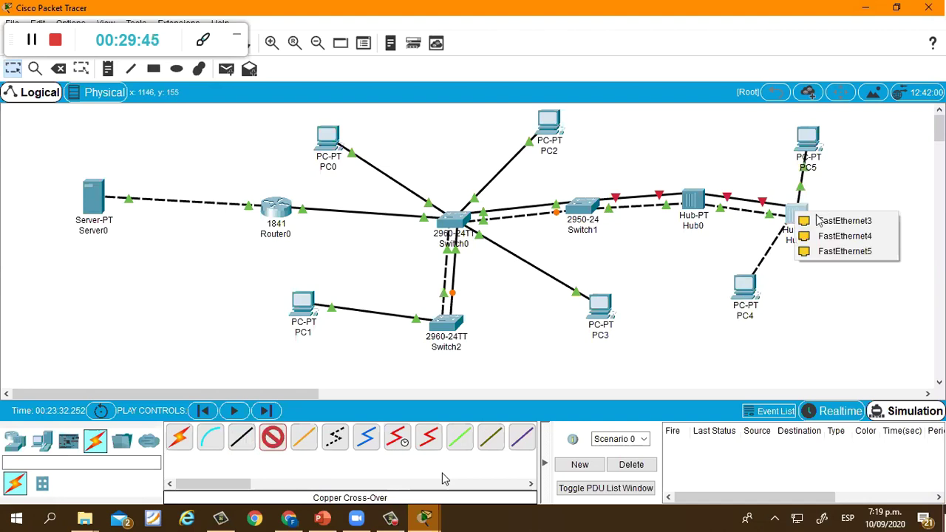
left_click(822, 223)
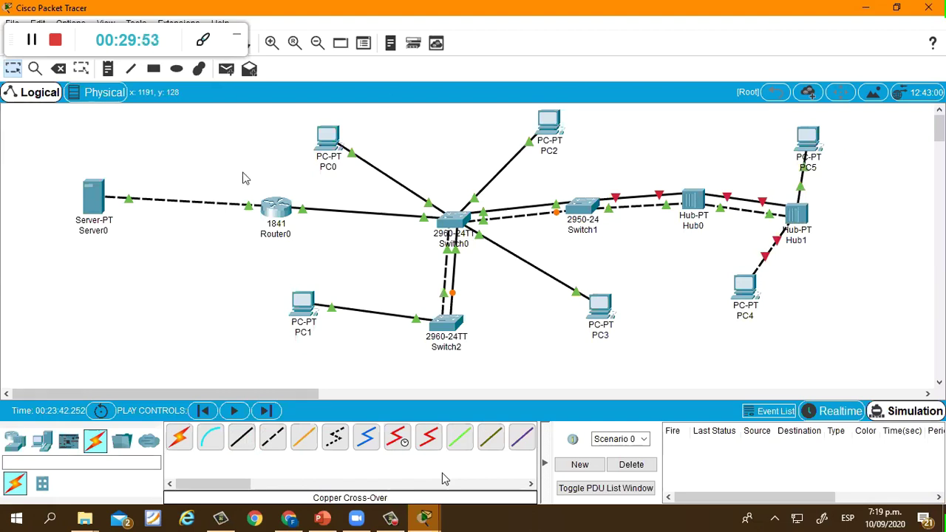
Give PC0 the static IPv4 address 192.168.1.1 with subnet mask 255.255.255.0
left_click(327, 137)
type("192.168.1")
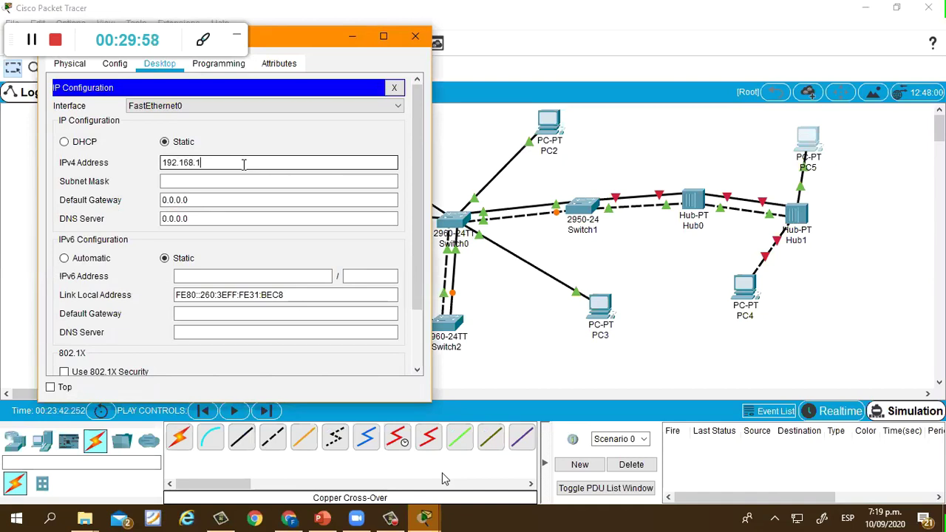
type(".1")
key("Tab")
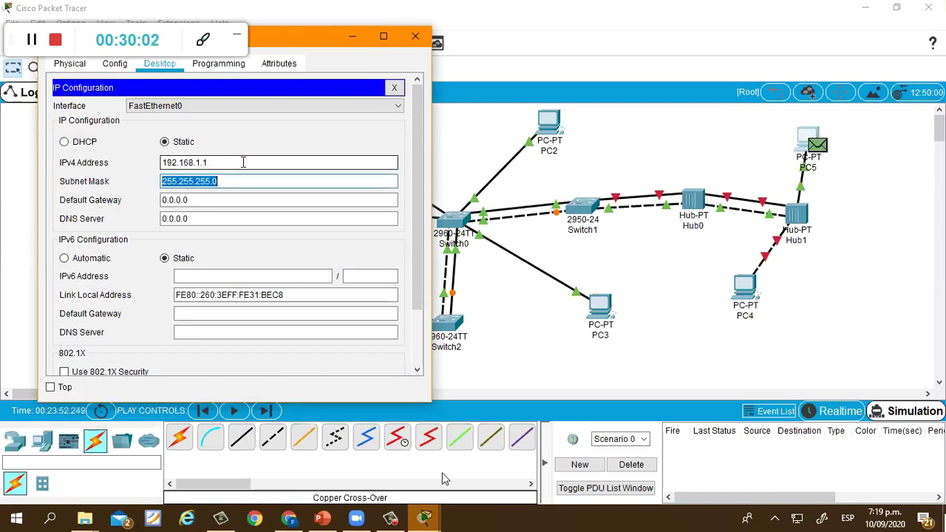
Change PC5's static IPv4 address to 192.168.1.11
double_click(244, 162)
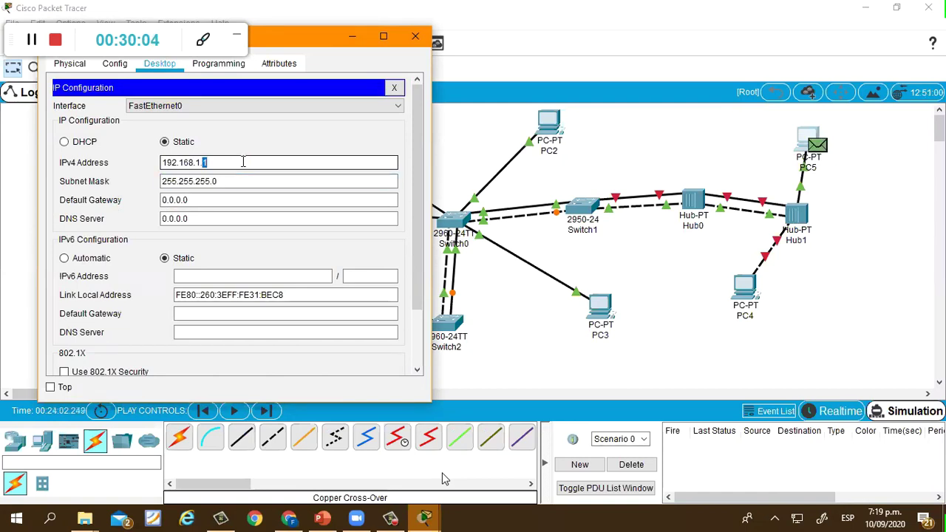
type("11")
left_click(210, 197)
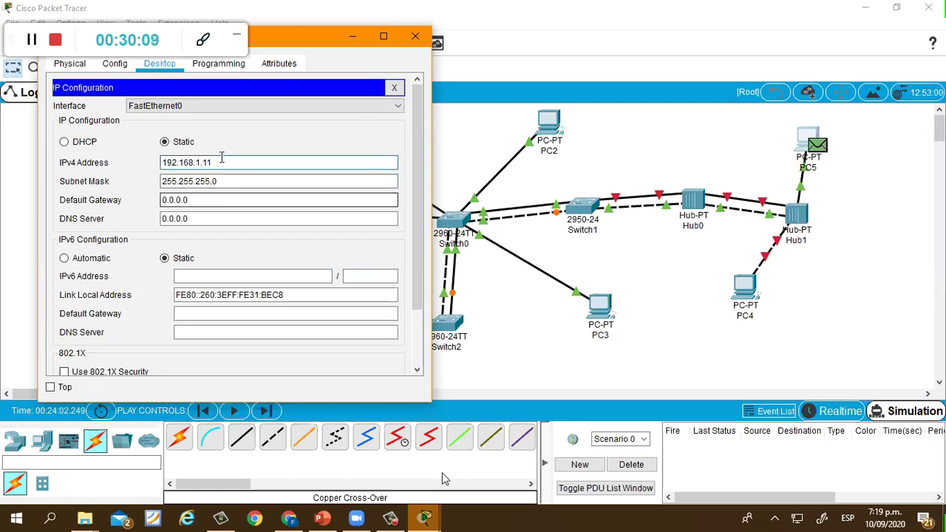
Set PC5's default gateway to 192.168.1.1 and its DNS server to 200.20.2.1, and close its IP configuration
left_click(155, 163)
double_click(147, 166)
key("ctrl+c")
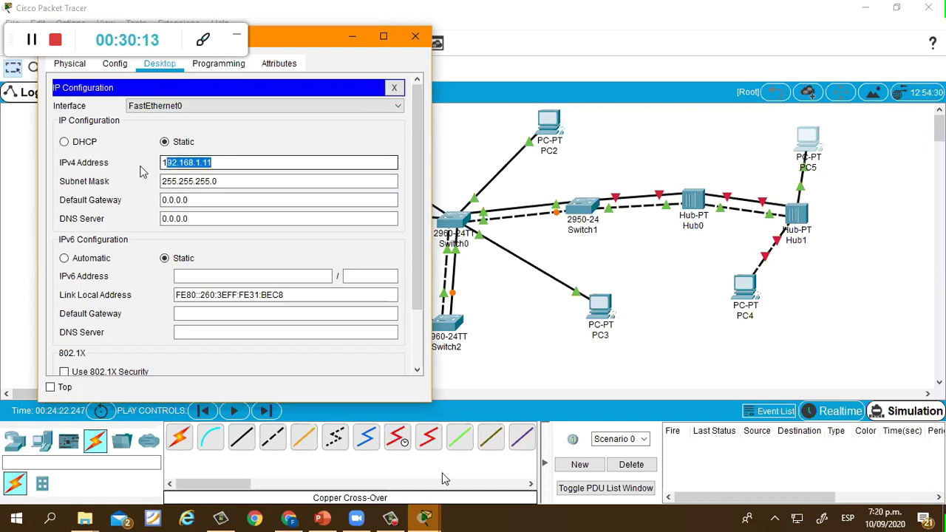
double_click(197, 198)
triple_click(197, 198)
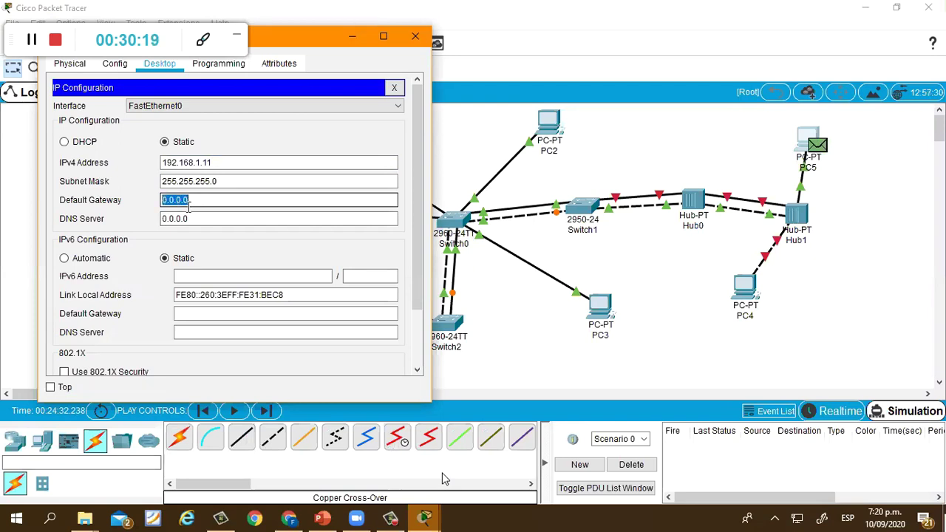
key("ctrl+v")
key("Tab")
type("200.20.,2.1")
key("BackSpace")
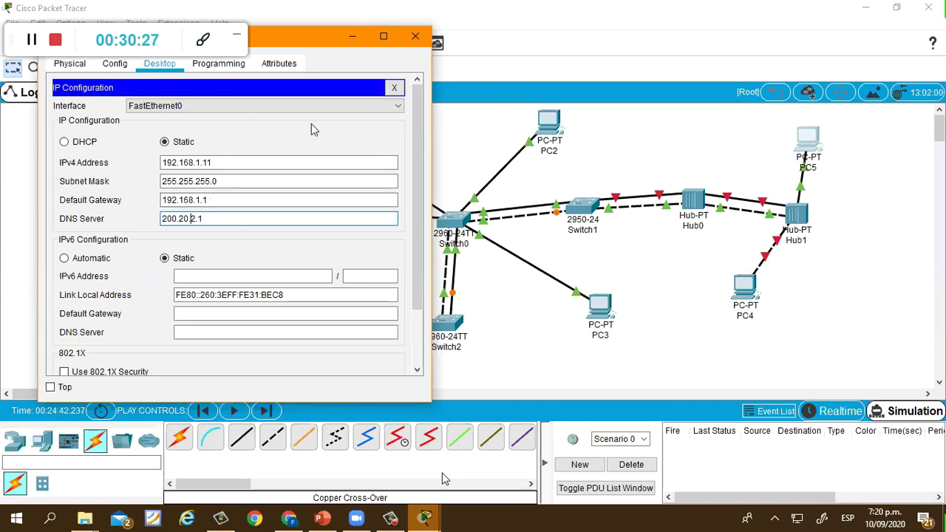
left_click(419, 36)
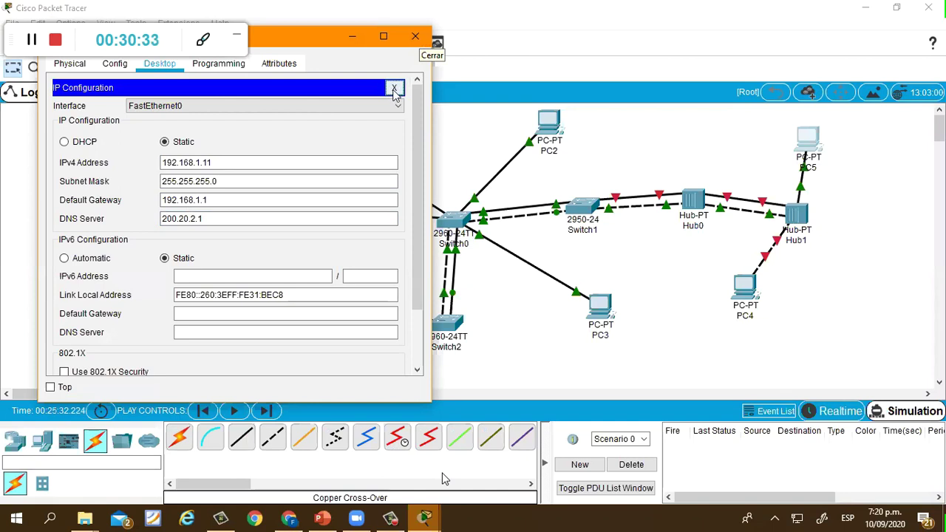
left_click(394, 90)
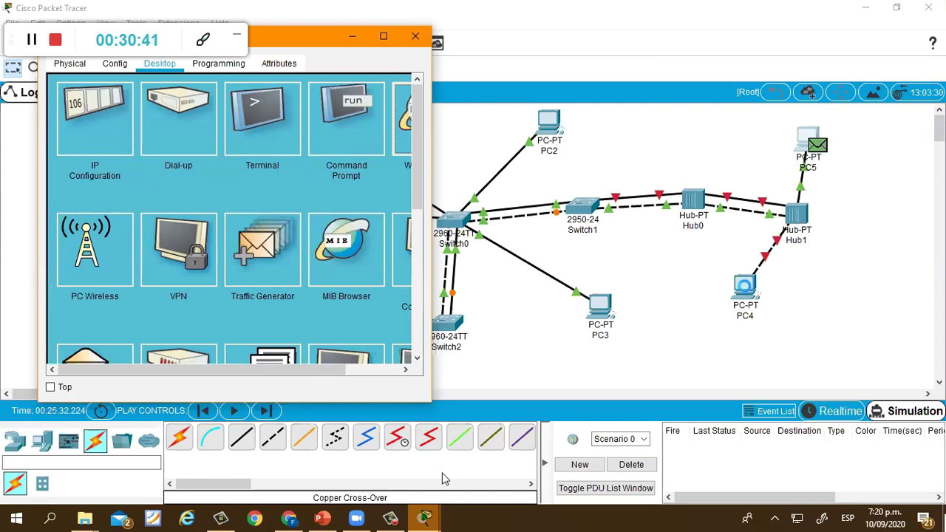
left_click(414, 96)
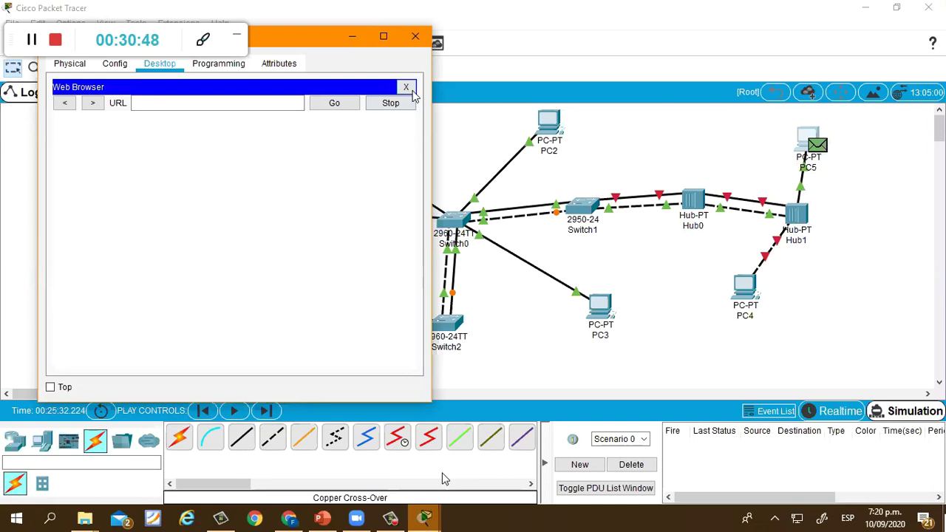
Give PC4 the static IPv4 address 192.168.1.12 with subnet mask 255.255.255.0
key("alt+Tab")
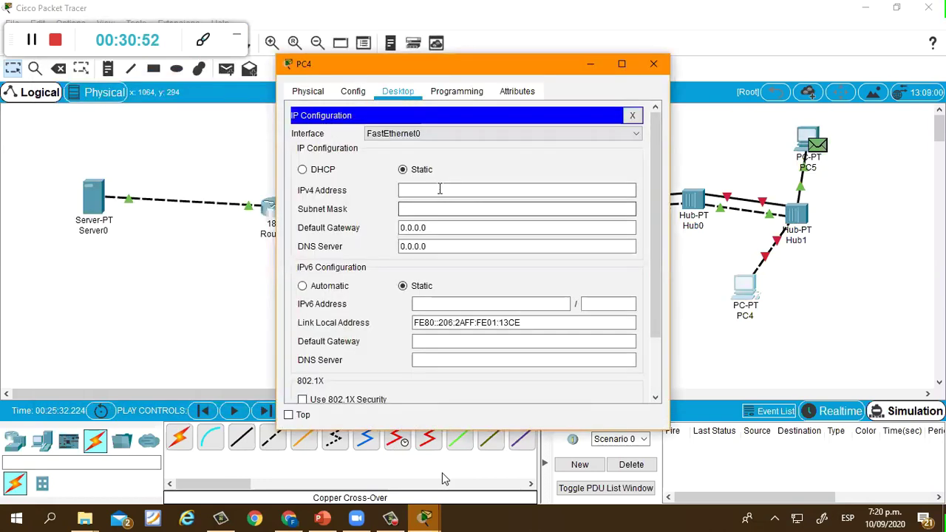
left_click(440, 190)
type("192")
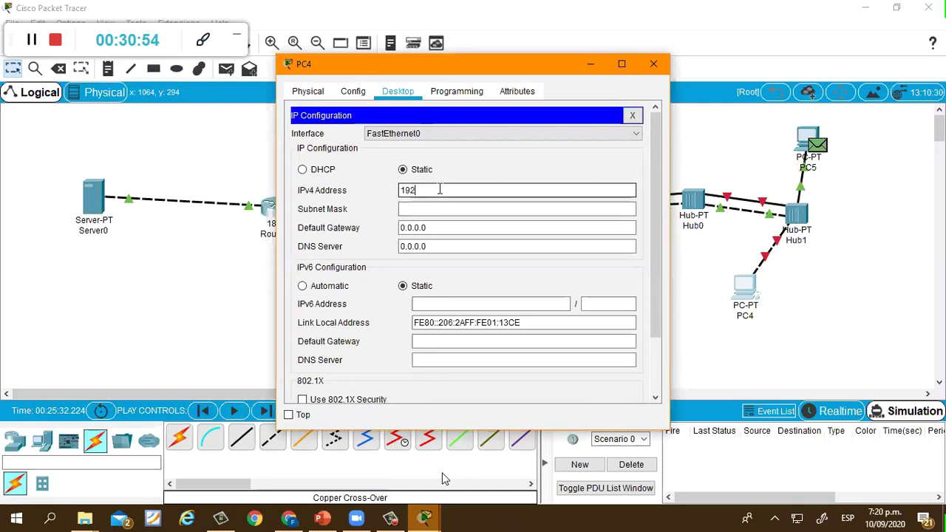
type(".168.1.2")
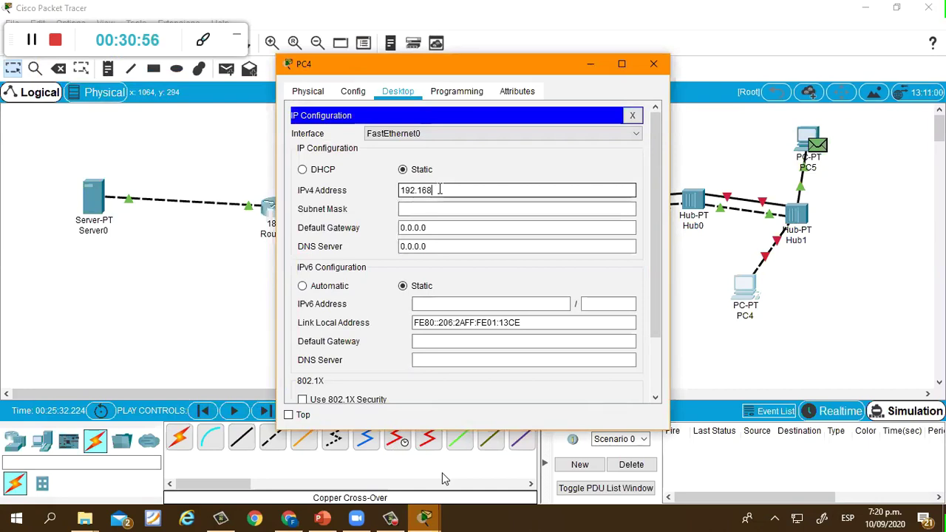
left_click(438, 190)
type("1.12")
key("Tab")
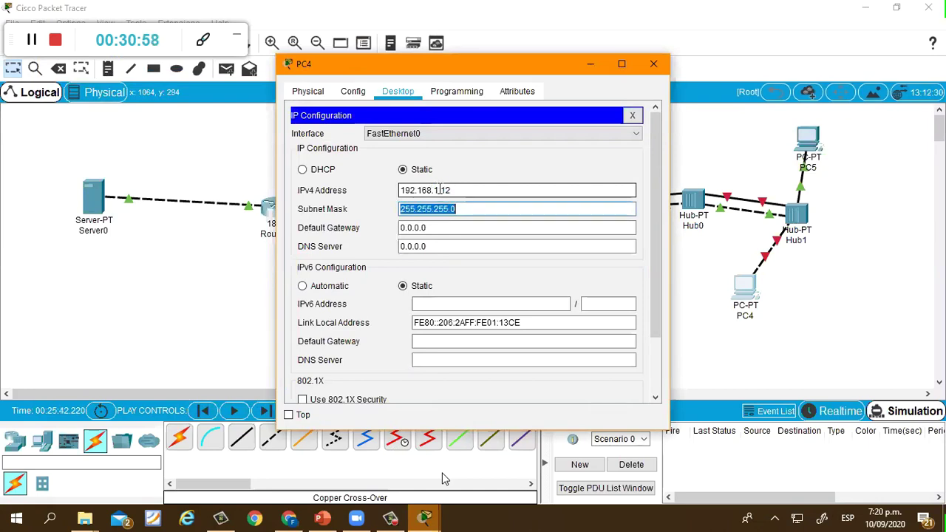
key("Tab")
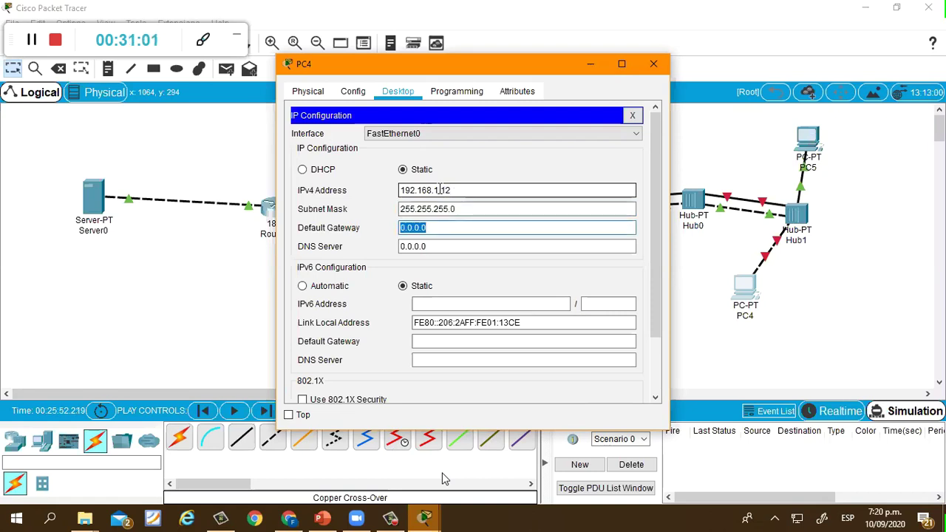
Set PC4's default gateway to 192.168.1.1 and its DNS server to 200.20.2.1, and close its configuration window
type("192.168.1.1")
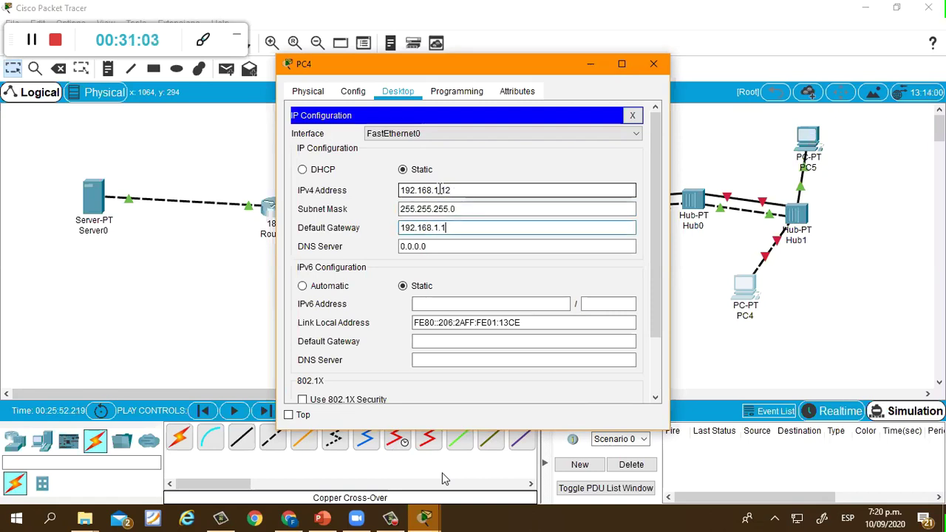
key("Tab")
type("20")
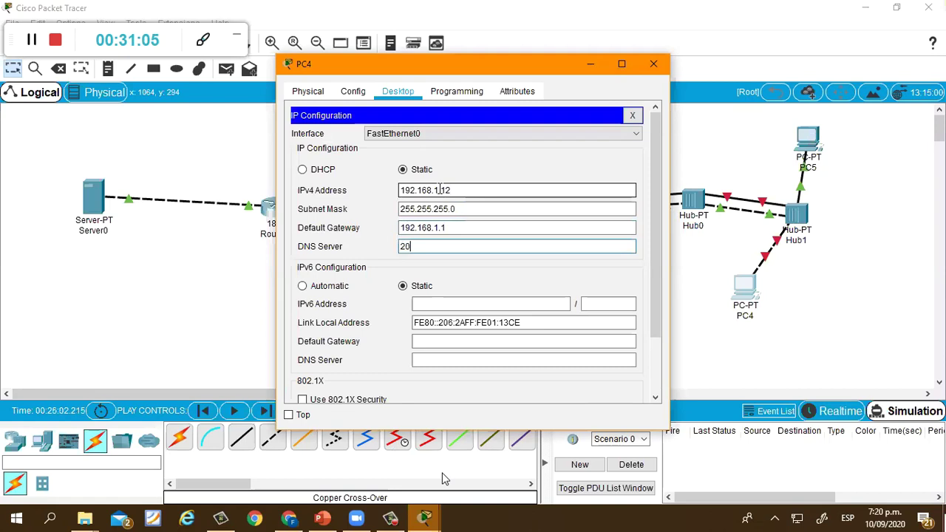
type("0.20.2.1")
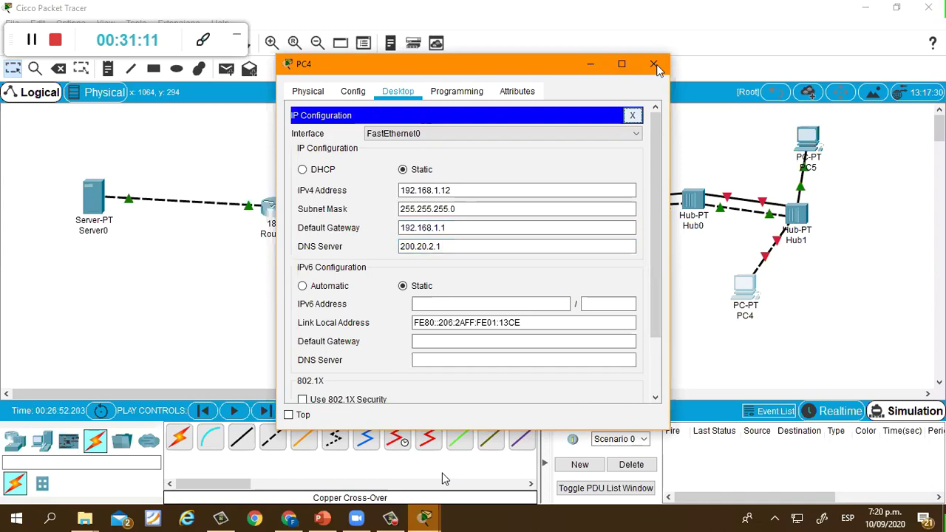
left_click(655, 65)
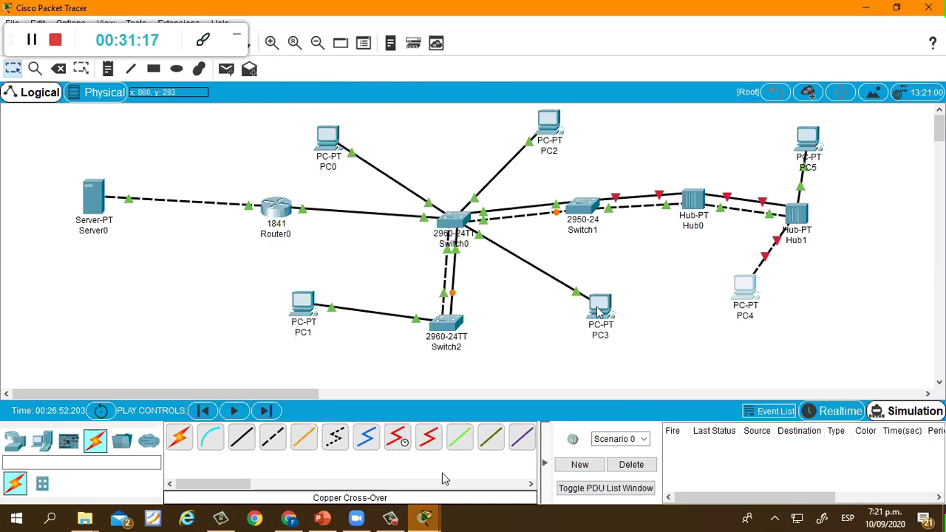
Move PC4 slightly farther from Hub1 in the topology
mouse_move(599, 312)
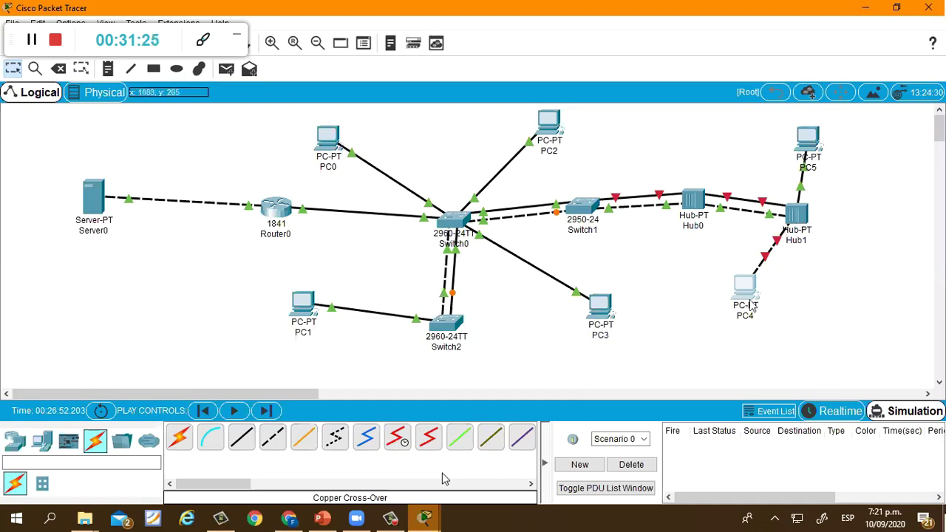
left_click_drag(751, 305, 758, 311)
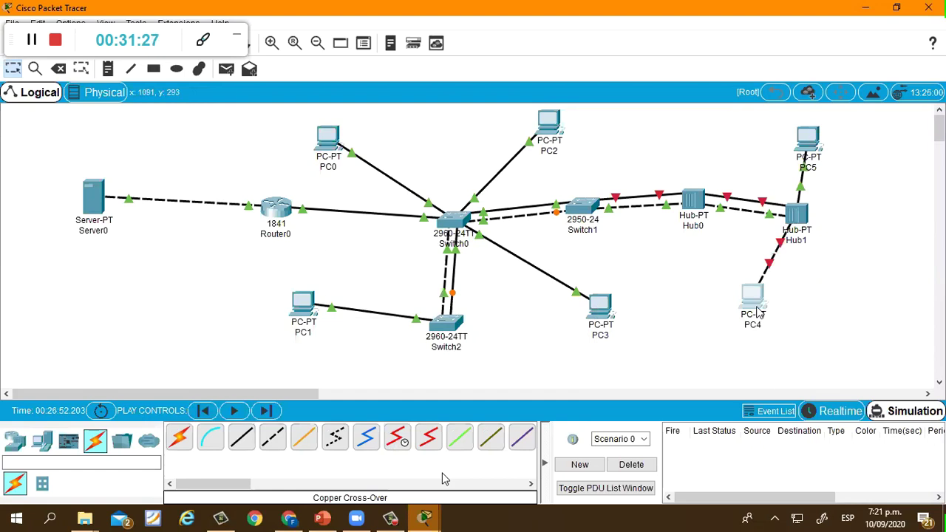
mouse_move(757, 312)
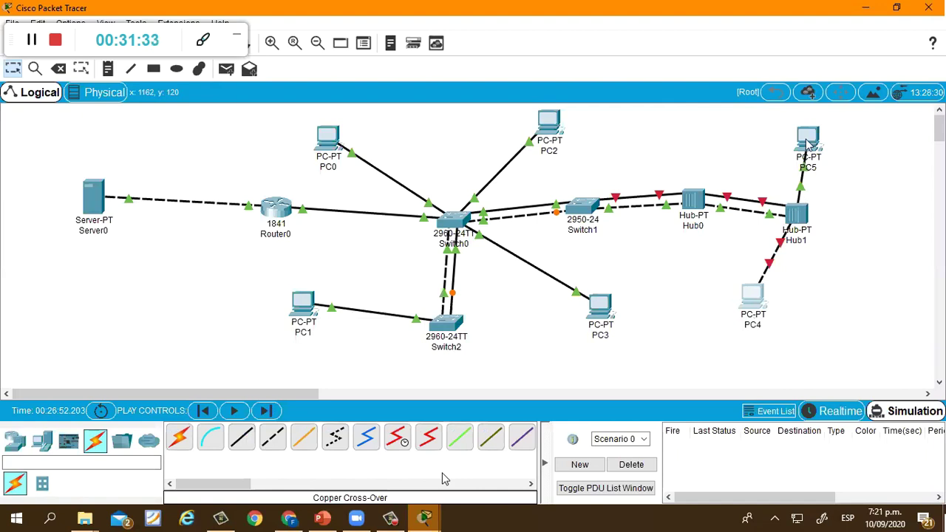
mouse_move(808, 143)
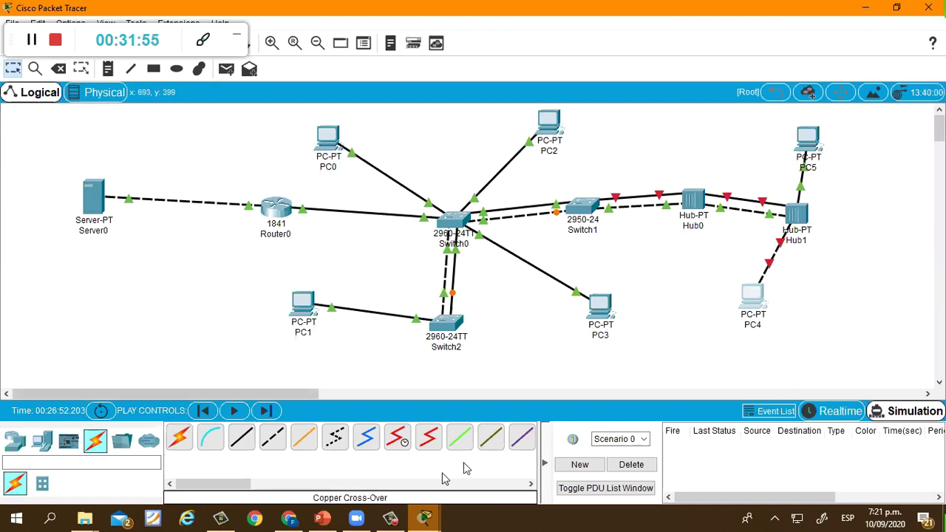
Switch to PowerPoint, view the "MDIX automática" slide full screen, and return to the topology in Packet Tracer
left_click(331, 519)
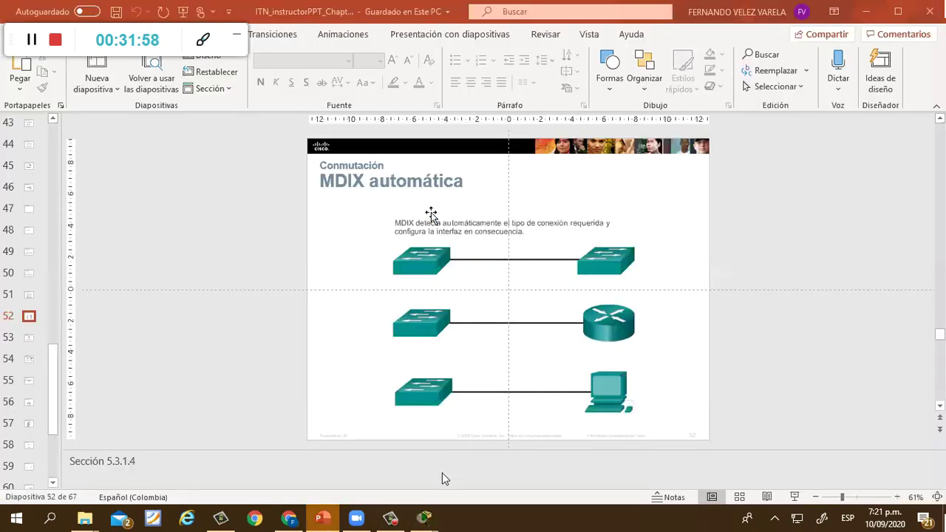
left_click(795, 497)
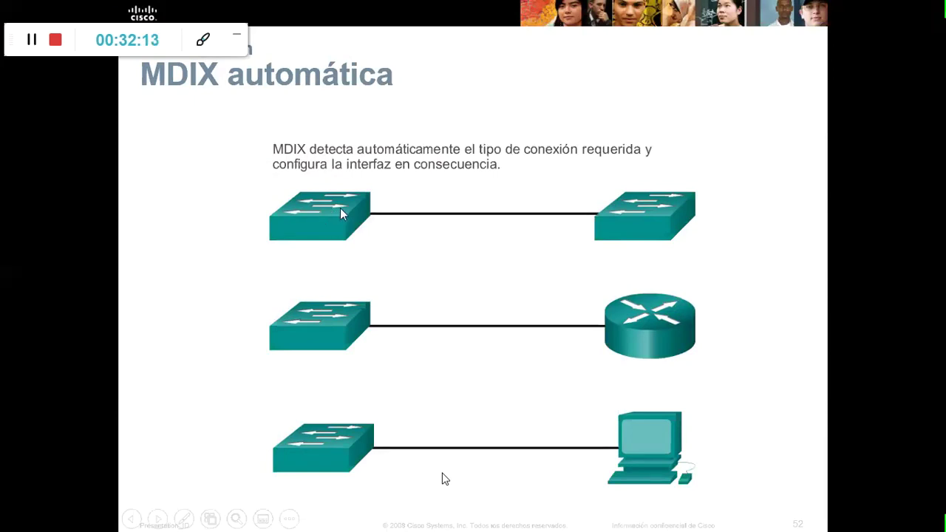
key("Escape")
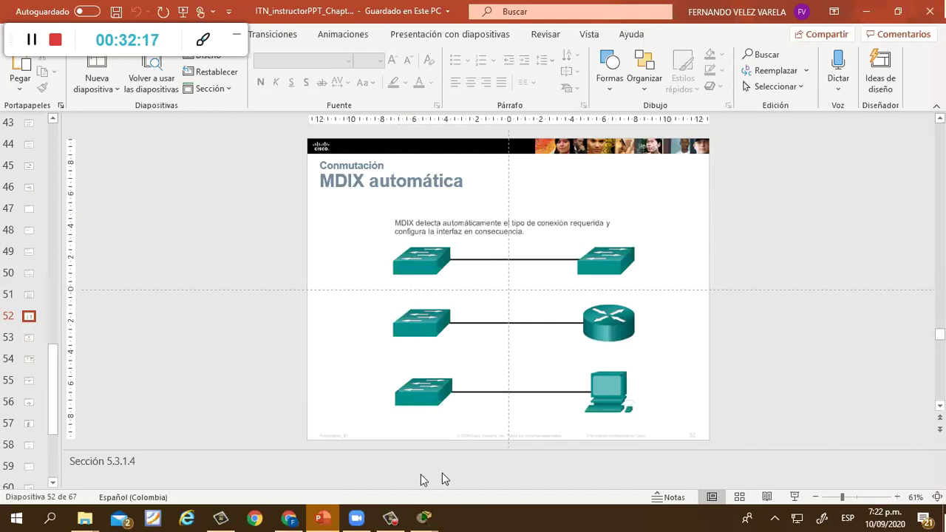
mouse_move(425, 518)
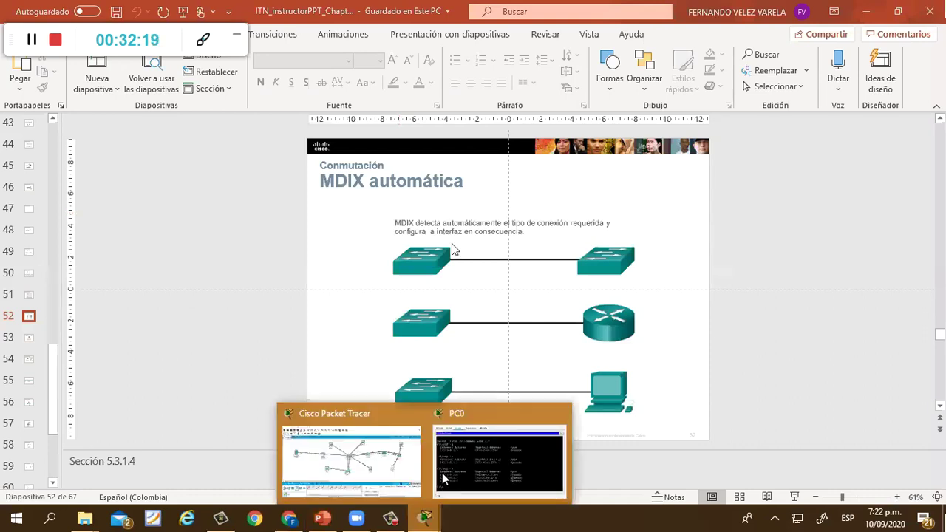
left_click(443, 479)
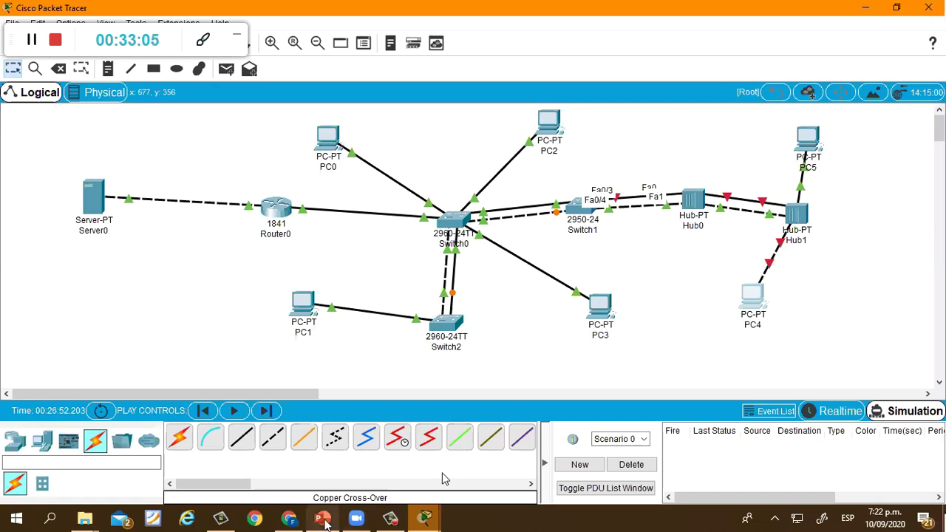
Switch to PowerPoint, restart the slide show at "MDIX automática" and advance to the following slide on frame forwarding methods
key("alt+Tab")
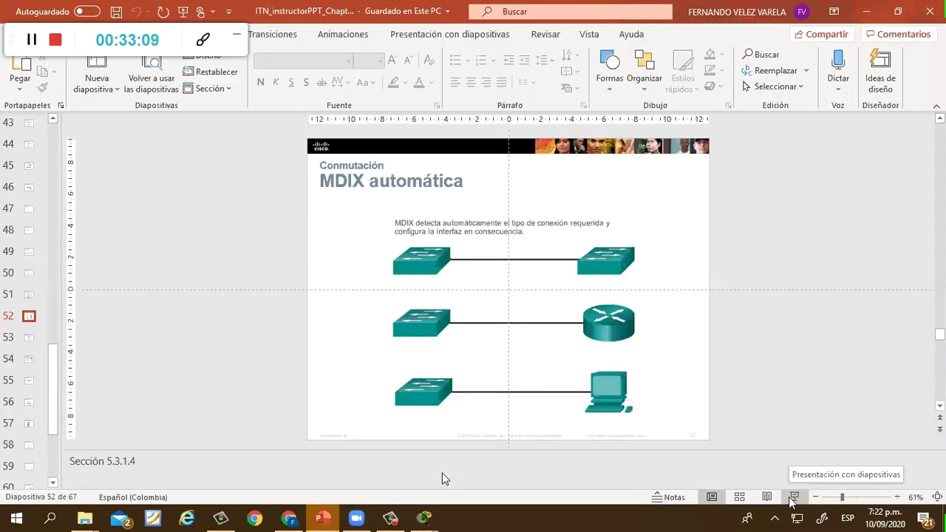
left_click(792, 499)
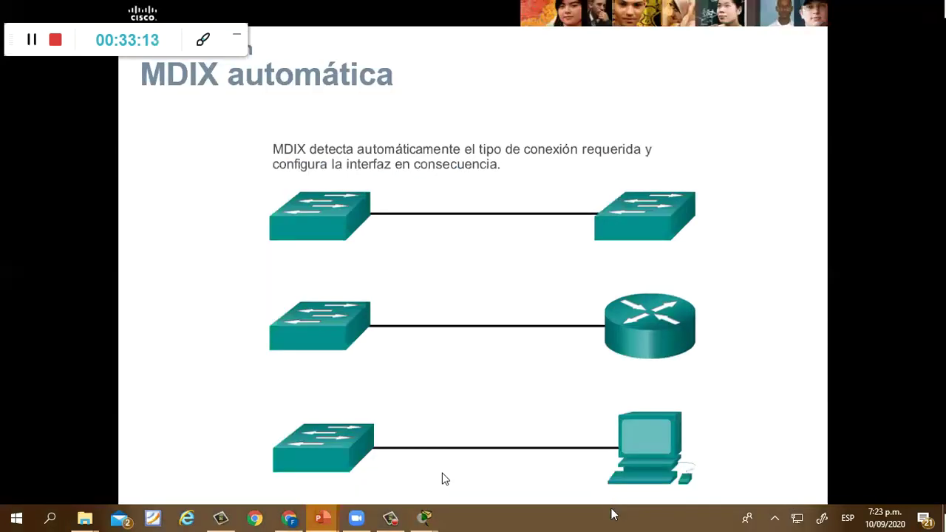
key("Right")
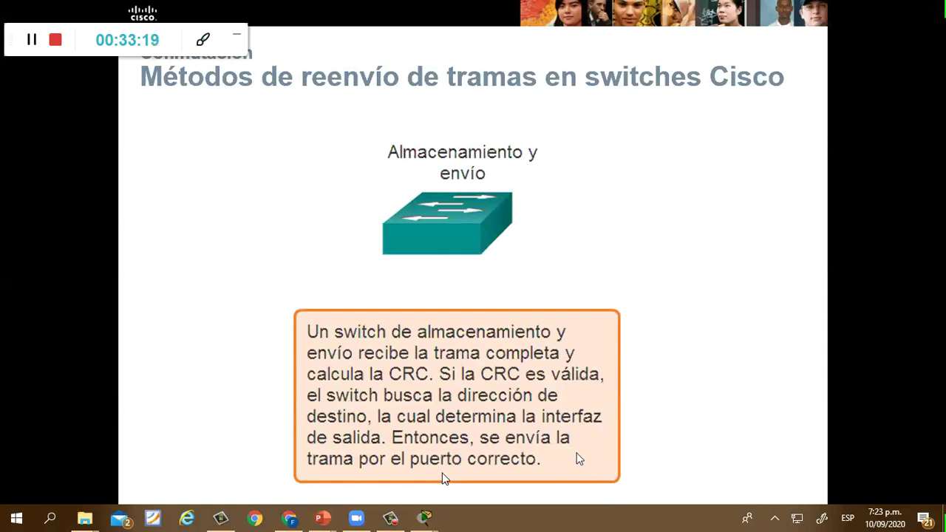
Switch to Packet Tracer and set the rectangle drawing tool to use the light yellow fill colour #ffff7f
left_click(426, 517)
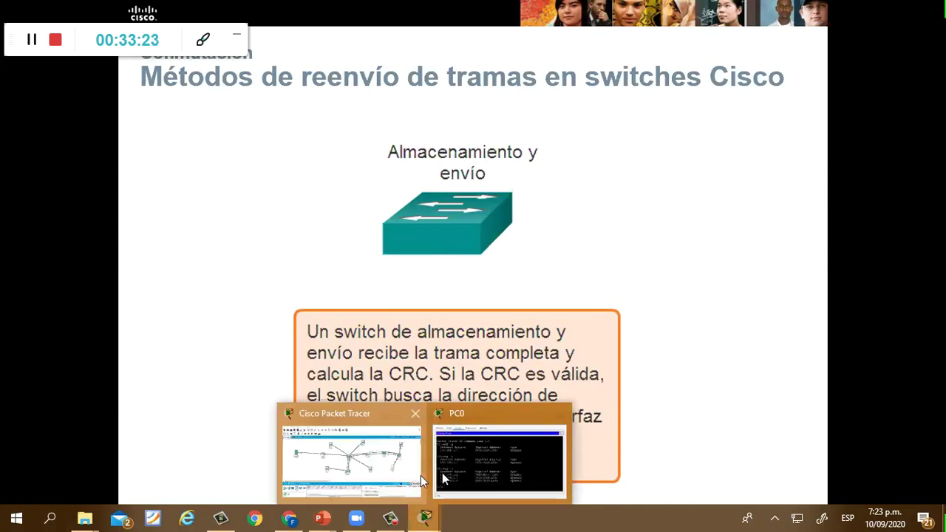
left_click(421, 475)
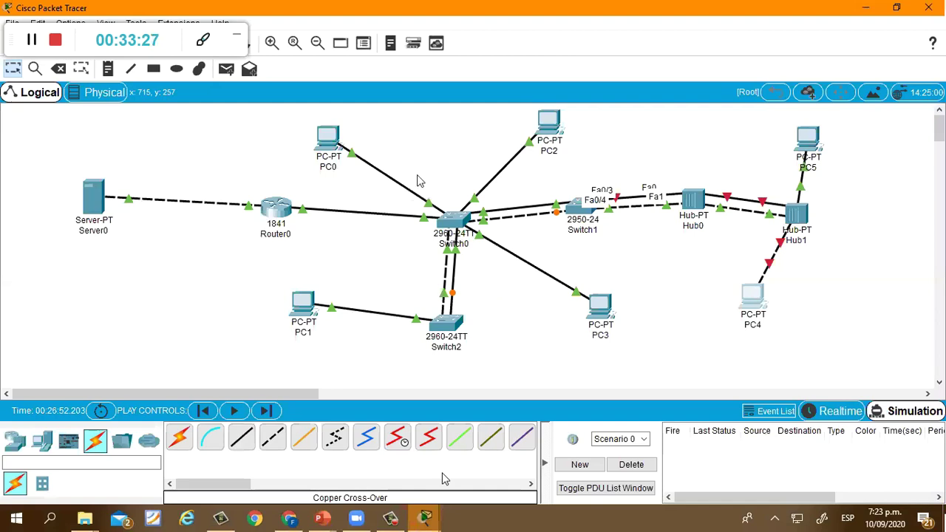
left_click(157, 68)
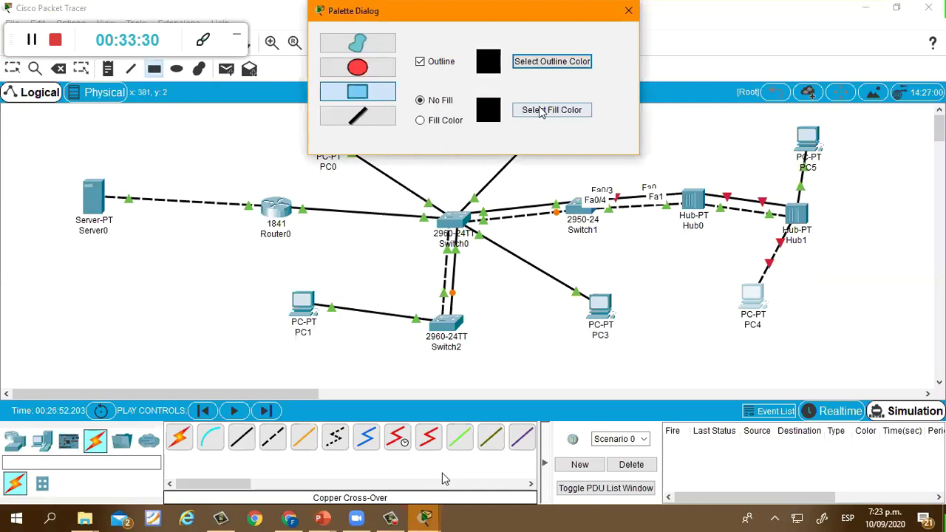
left_click(541, 111)
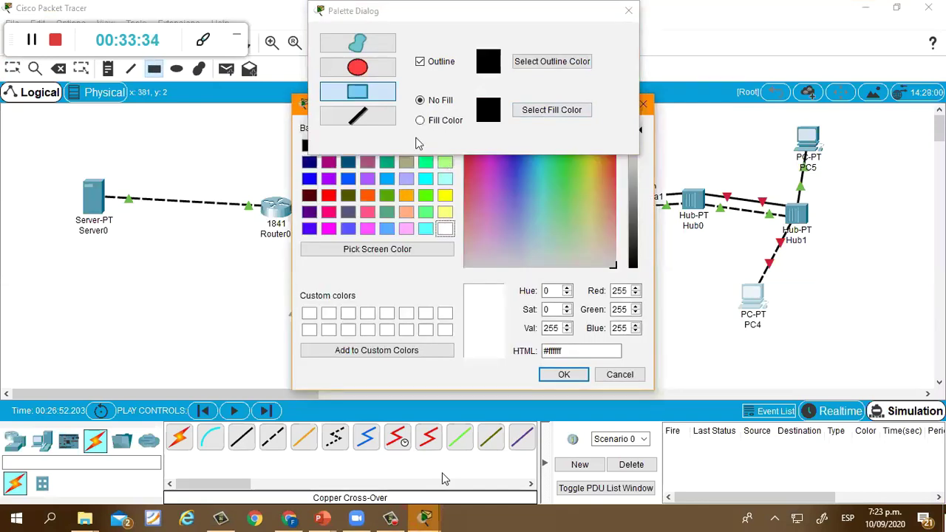
key("Up")
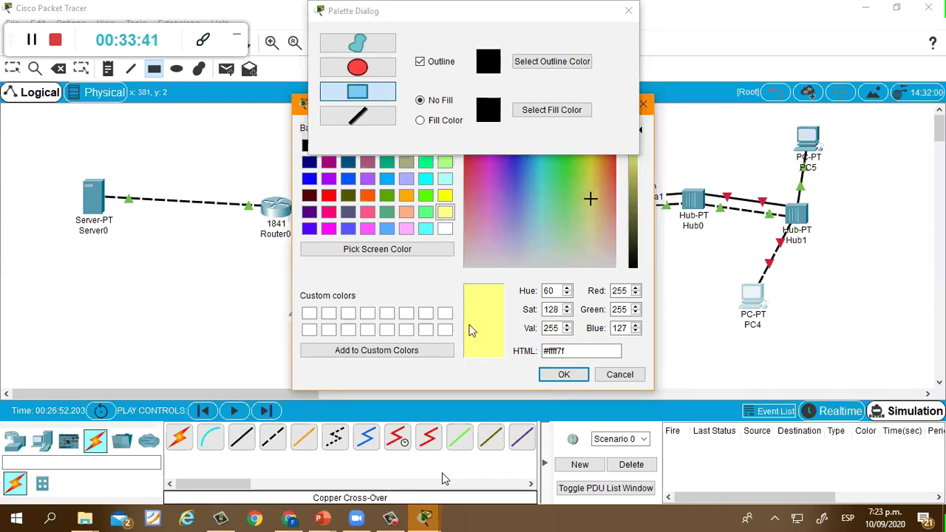
left_click(428, 126)
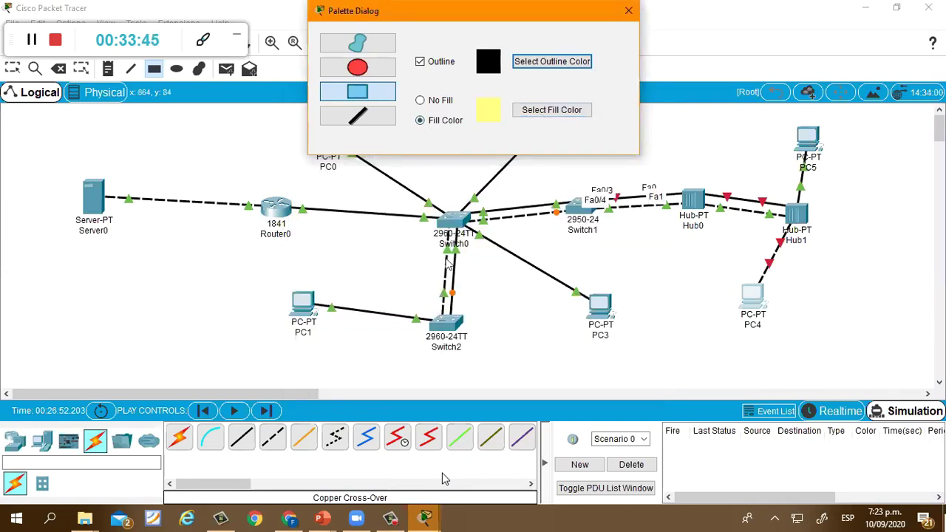
Draw light yellow #ffff7f rectangles around Switch0 and Switch1 in the topology
key("Return")
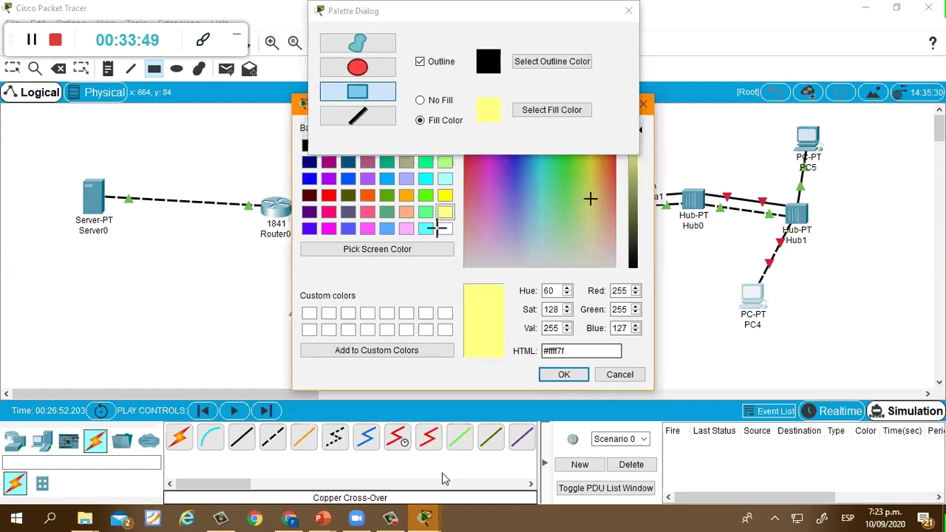
key("Escape")
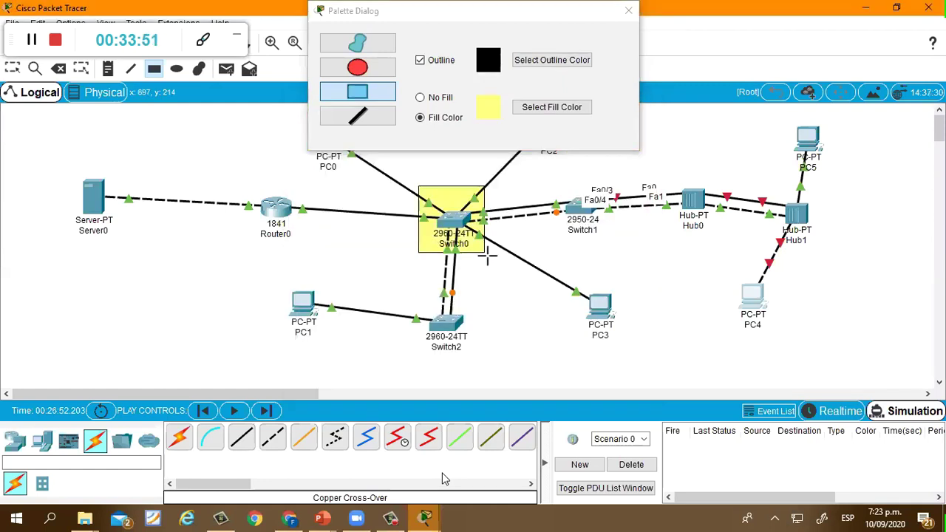
left_click_drag(553, 185, 618, 237)
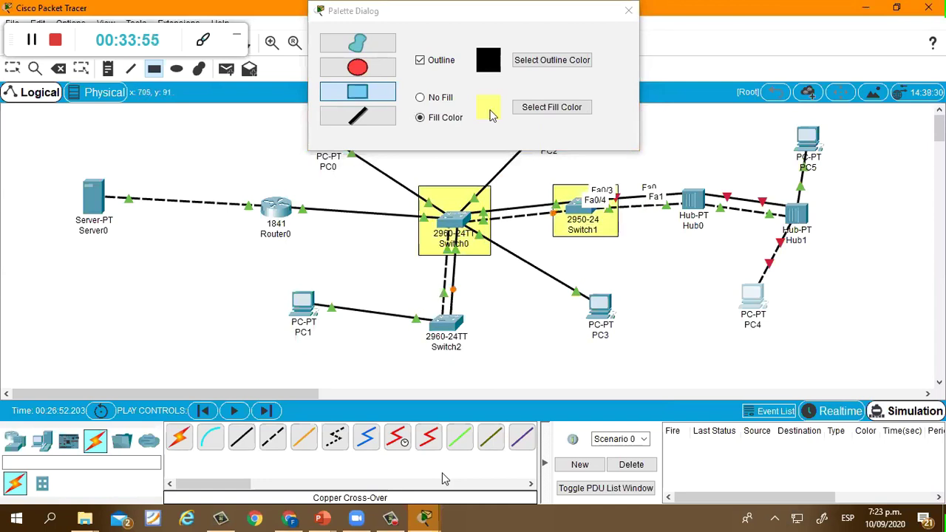
Set the rectangle fill colour to pink #ffaaff and draw rectangles around Hub0, Hub1 and PC4
left_click(547, 110)
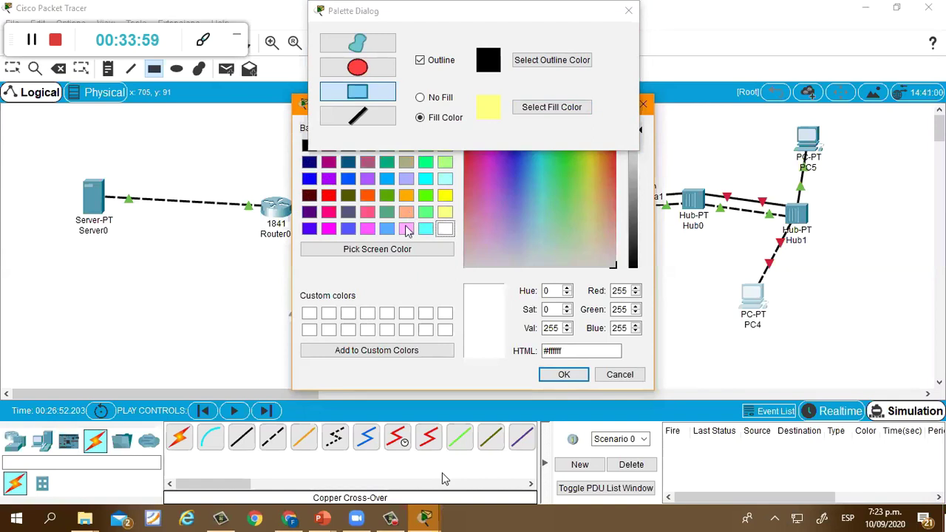
left_click(406, 230)
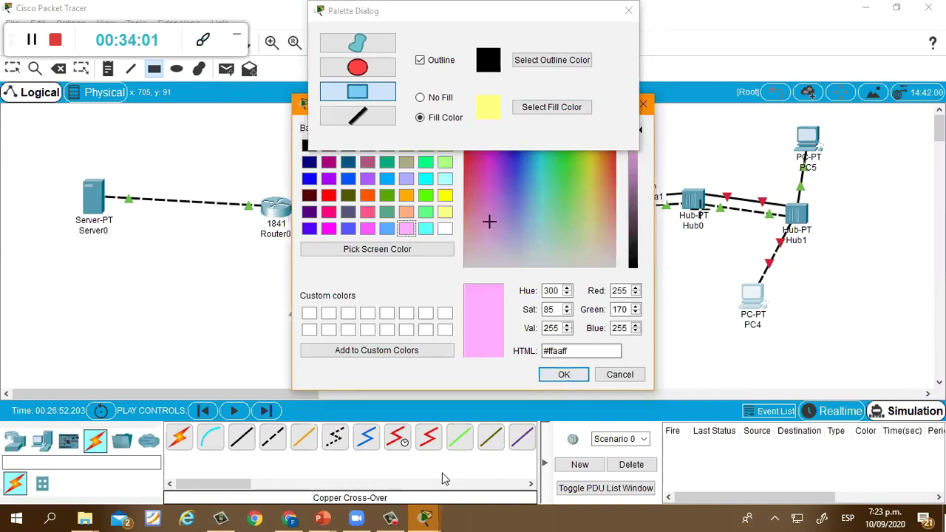
key("Return")
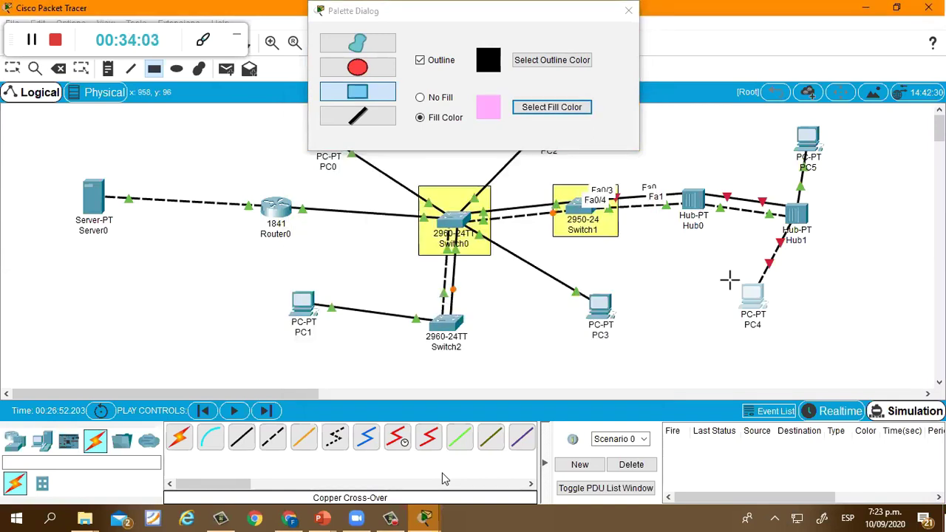
left_click_drag(664, 170, 716, 228)
left_click_drag(770, 194, 825, 242)
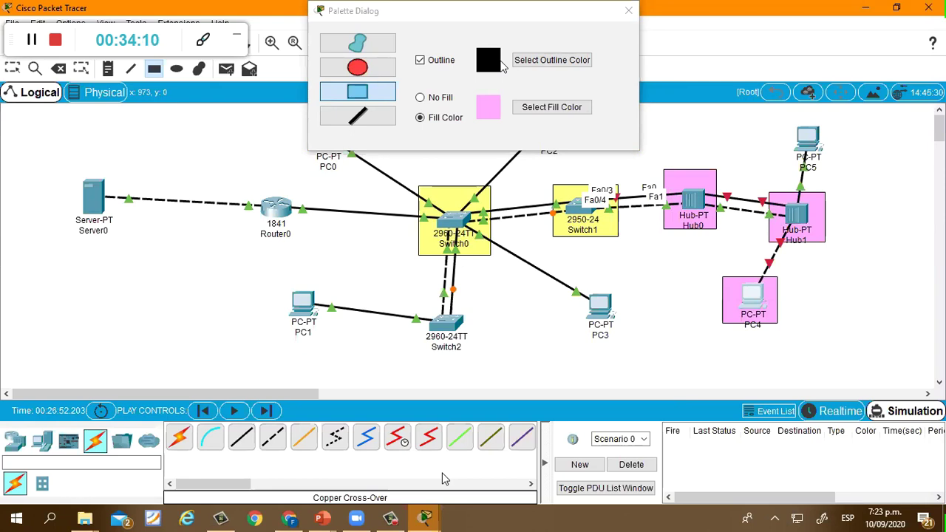
Delete the pink rectangle around PC4, leaving the PC itself in place
left_click(781, 306)
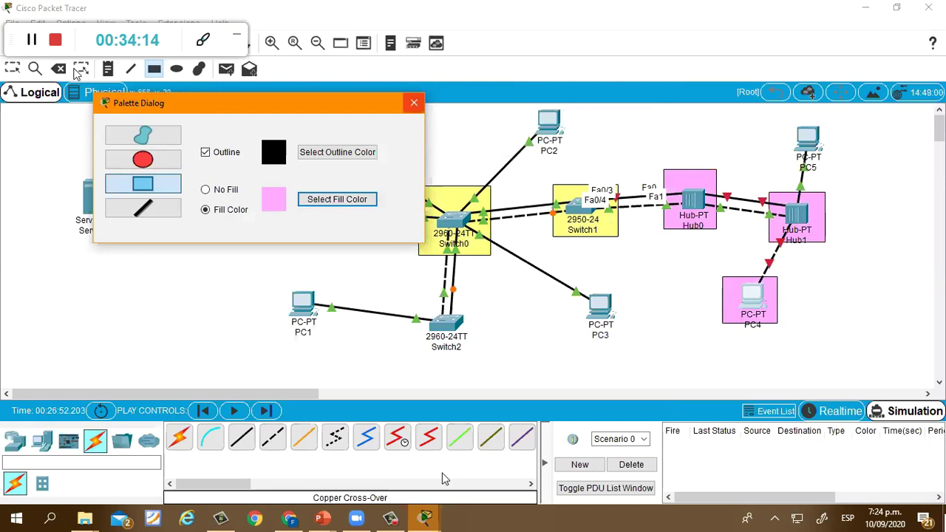
key("Delete")
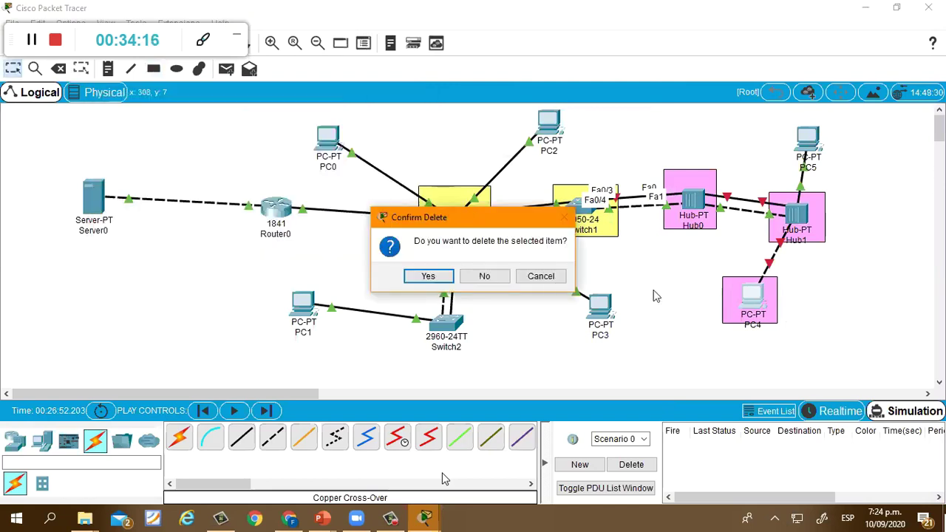
key("Escape")
left_click(58, 68)
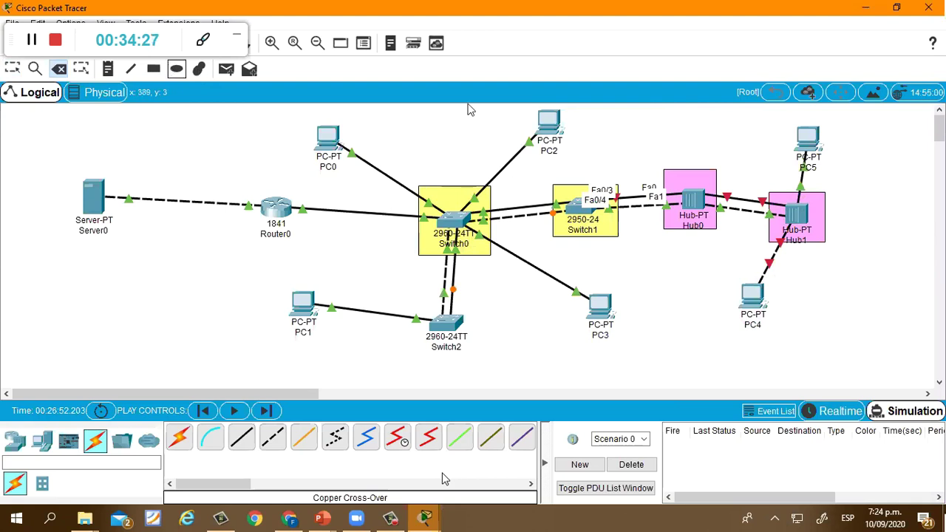
Set the rectangle fill colour to light yellow #ffff7f, draw a rectangle around Switch2 and close the drawing palette
left_click(154, 68)
left_click(543, 111)
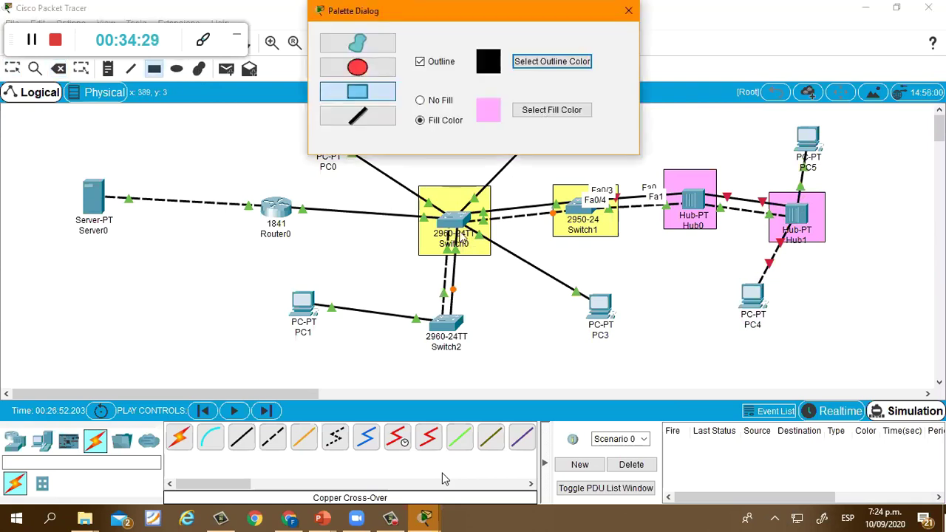
left_click(444, 212)
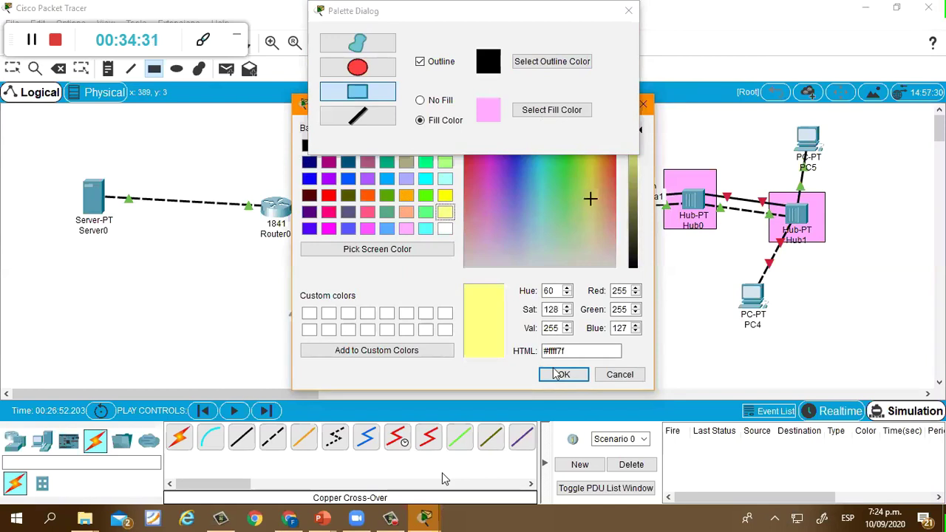
left_click(558, 375)
left_click_drag(421, 303, 476, 353)
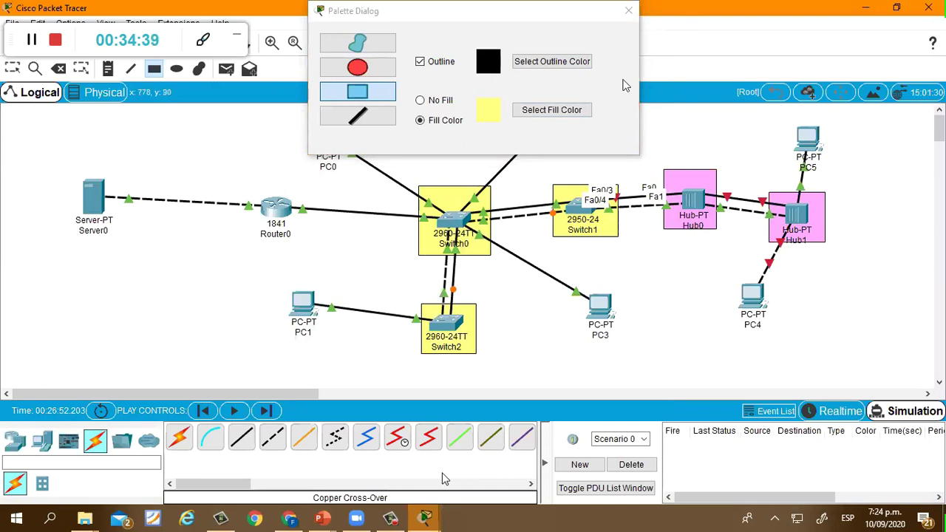
left_click_drag(625, 11, 570, 66)
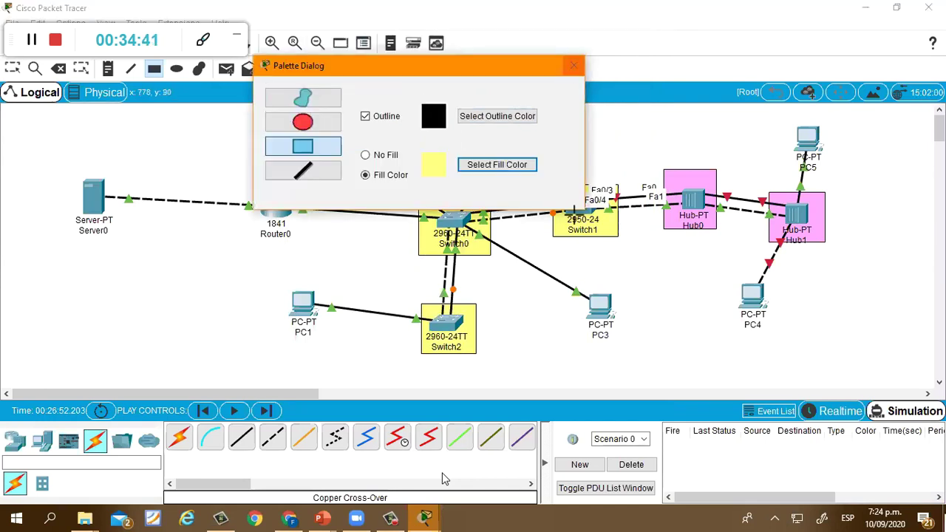
left_click(574, 66)
key("Escape")
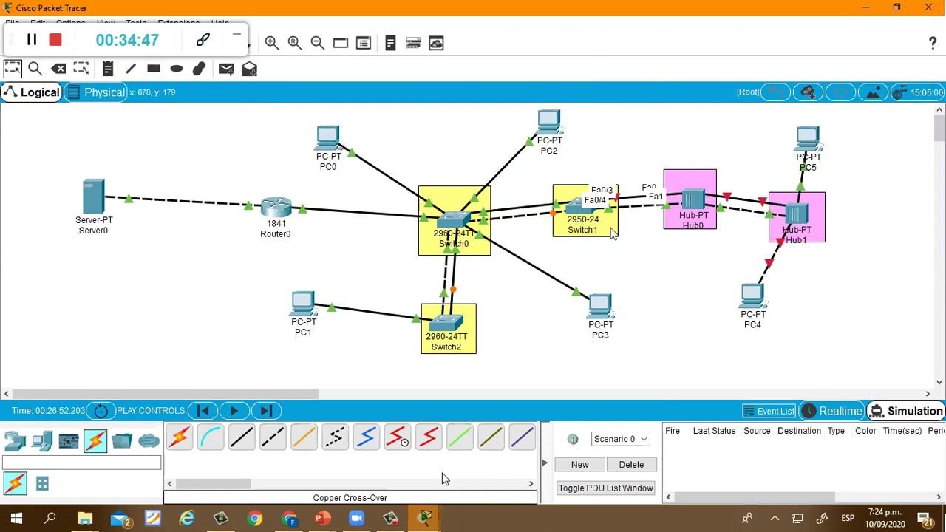
Move the yellow rectangle off Switch1 and delete it
left_click_drag(613, 234, 558, 231)
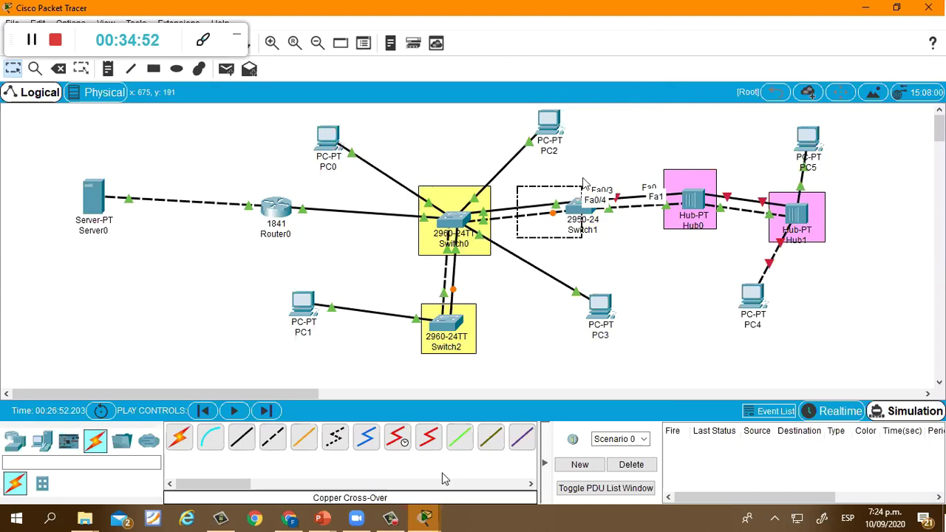
left_click(660, 224)
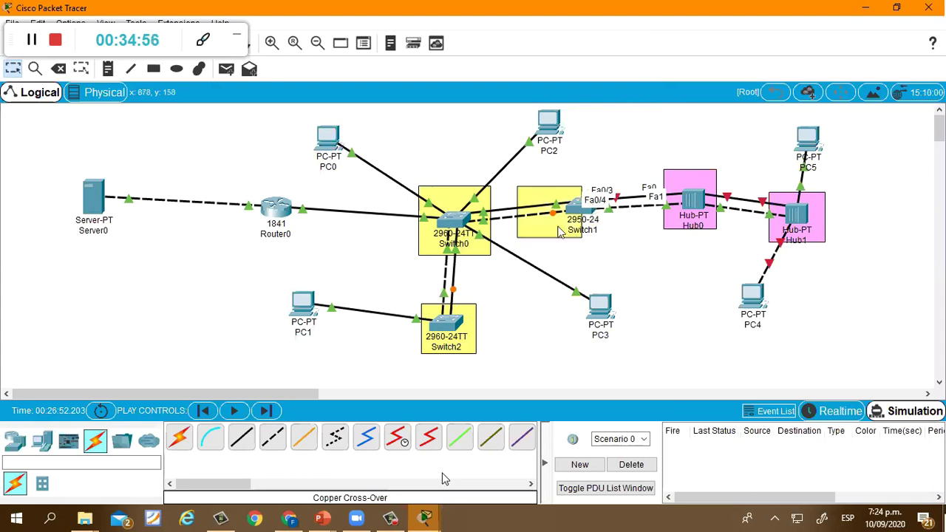
key("ctrl+z")
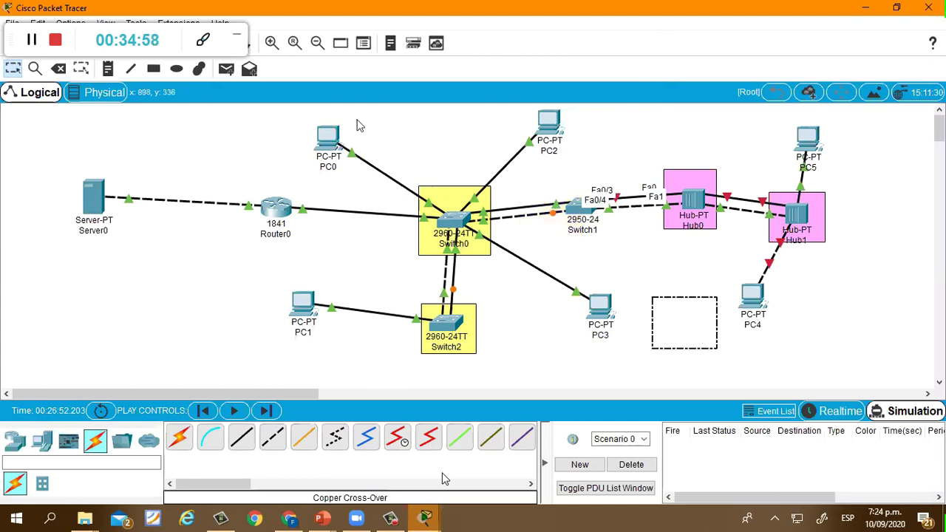
left_click(59, 68)
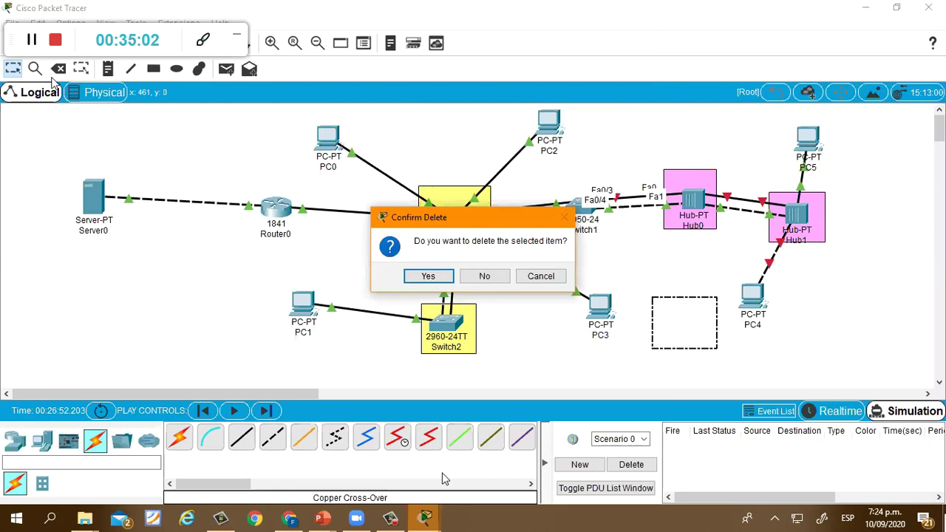
key("Escape")
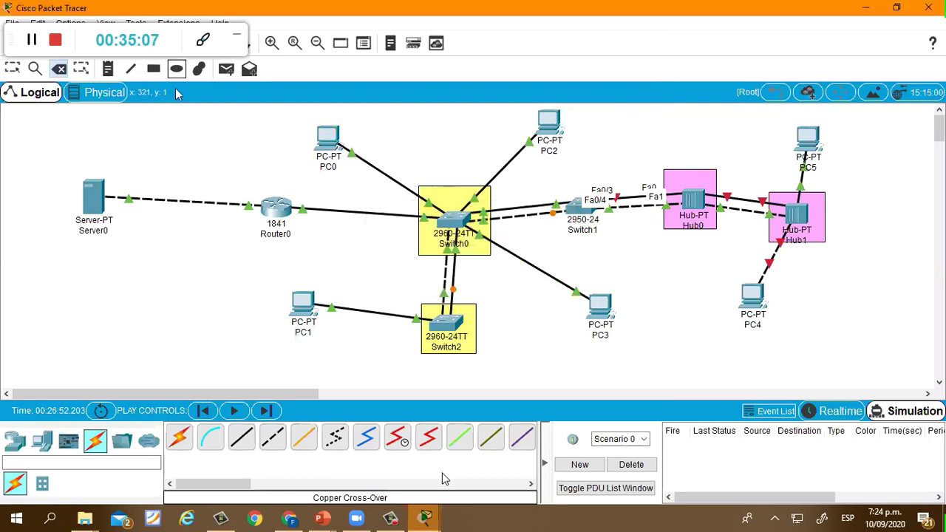
Set the rectangle fill colour to pink #ffaaff, draw a rectangle around Switch1 and close the drawing palette
key("r")
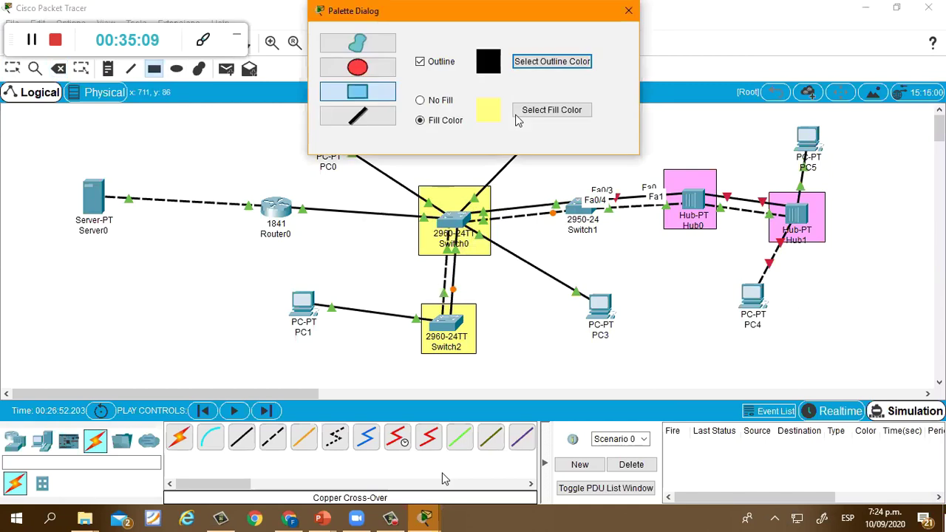
left_click(519, 113)
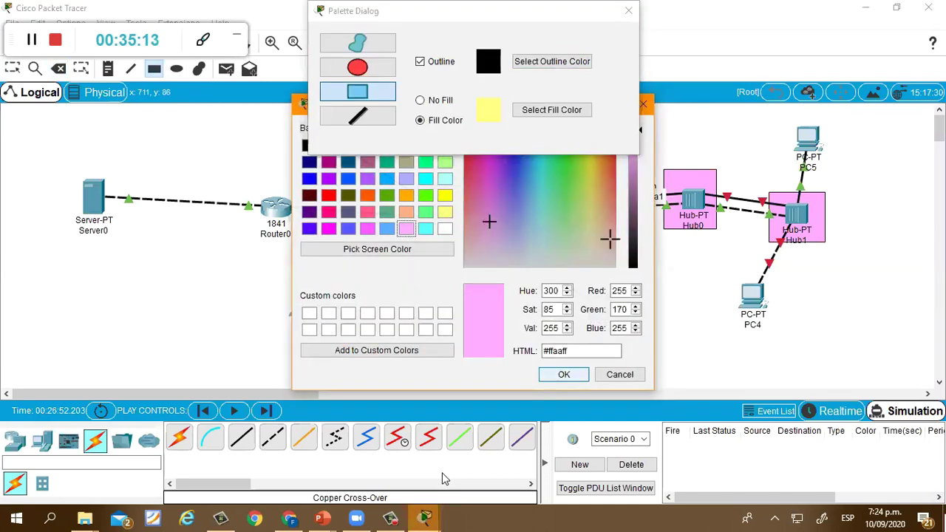
key("Return")
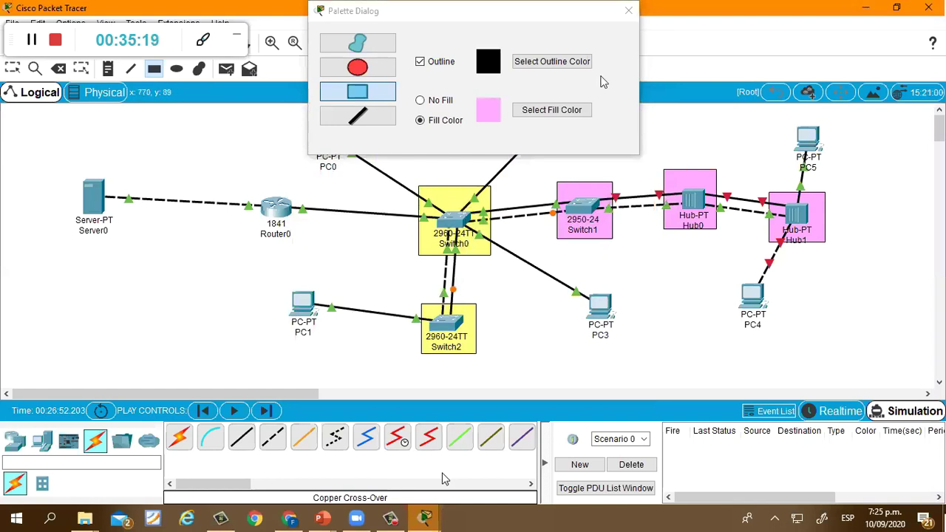
left_click(580, 105)
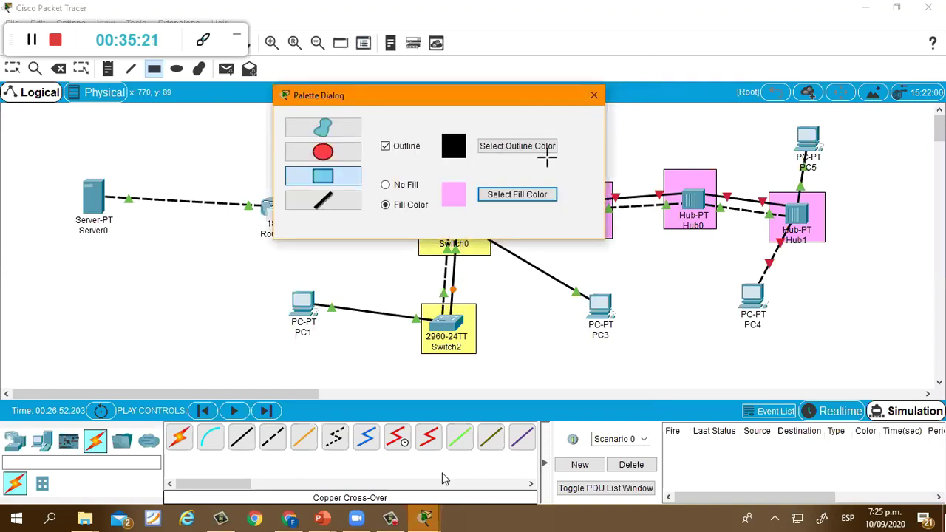
key("Escape")
key("Escape")
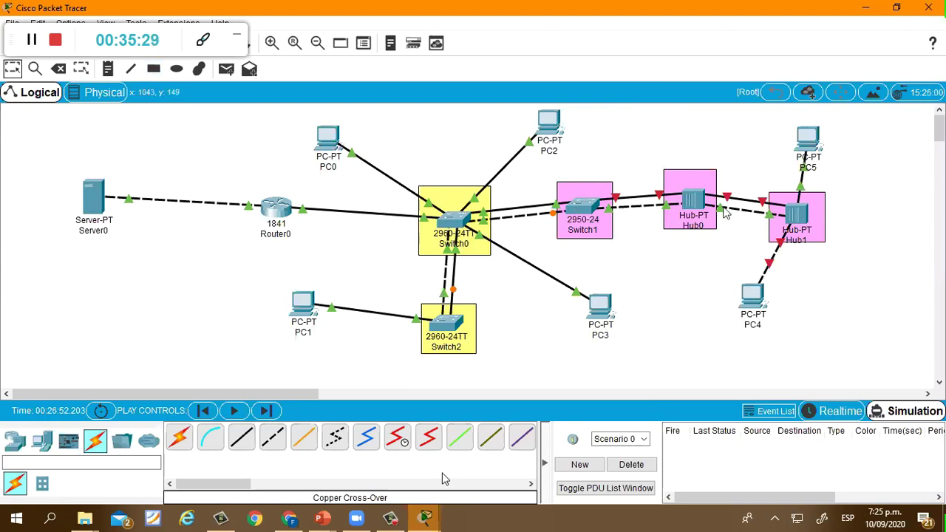
Switch to the PowerPoint slide show at the slide "Métodos de reenvío de tramas en switches Cisco"
mouse_move(769, 214)
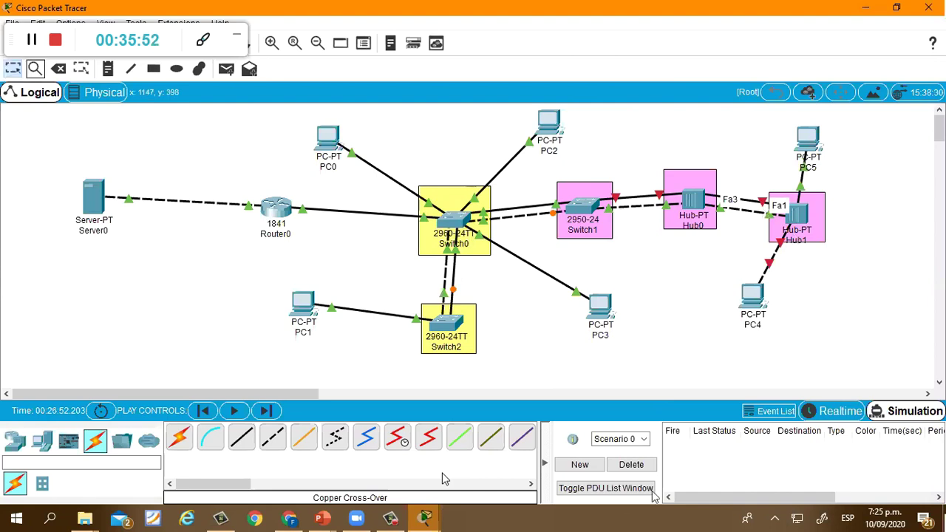
mouse_move(319, 520)
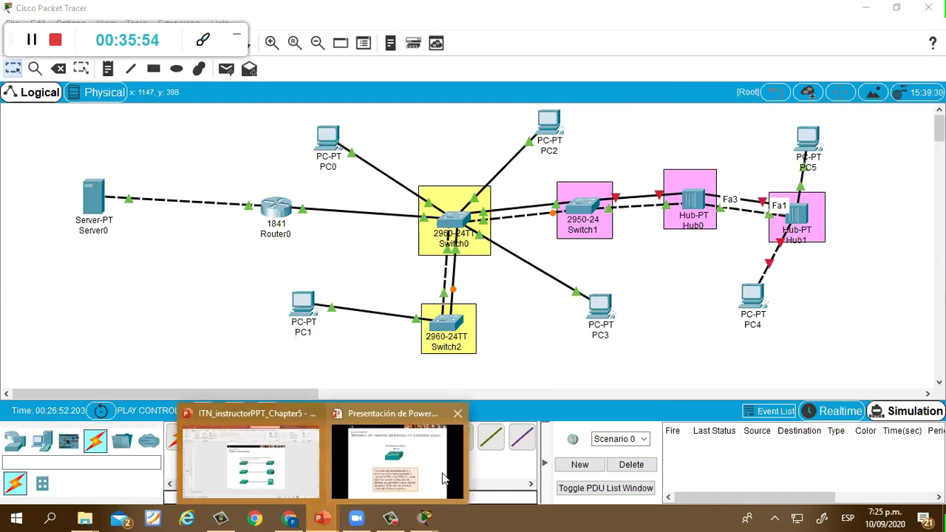
left_click(457, 492)
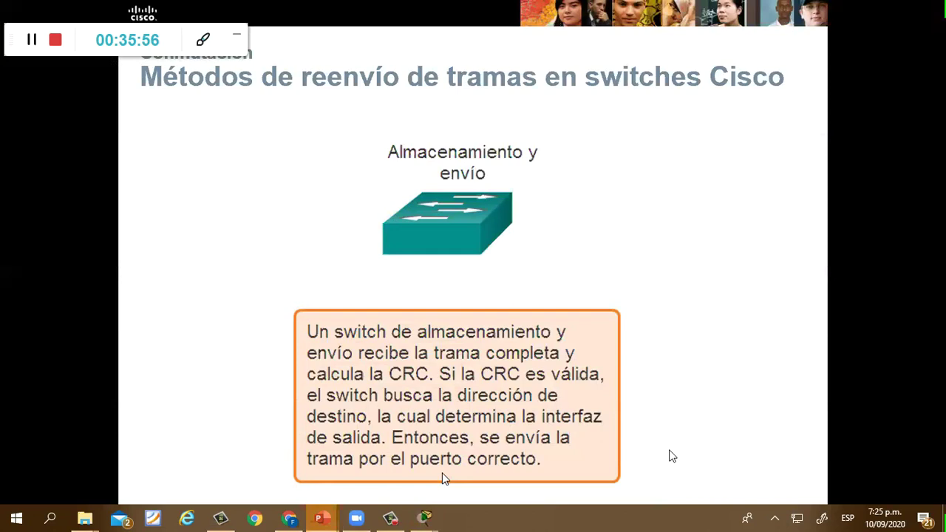
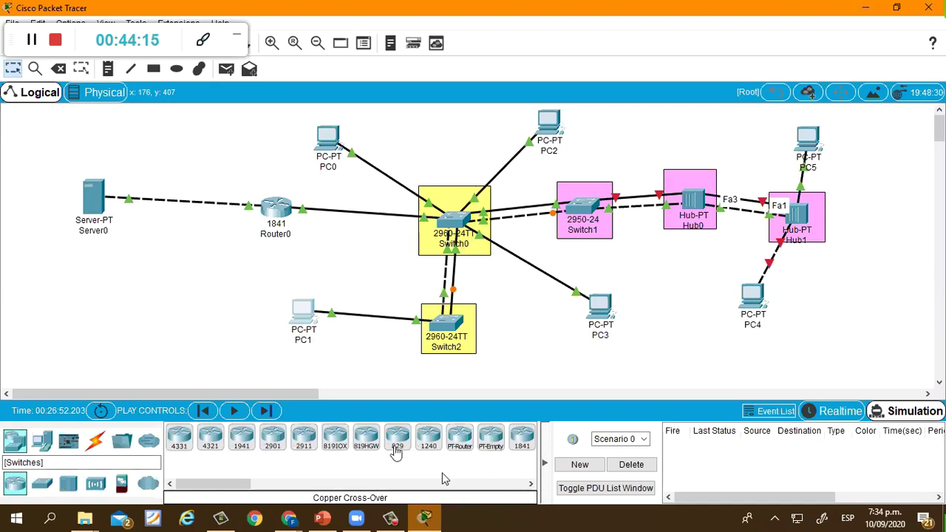
Add a 3650-24PS multilayer switch below Router0 and connect it to GigabitEthernet0/1 on Switch0 with a copper straight-through cable
left_click_drag(303, 439, 222, 286)
left_click(210, 334)
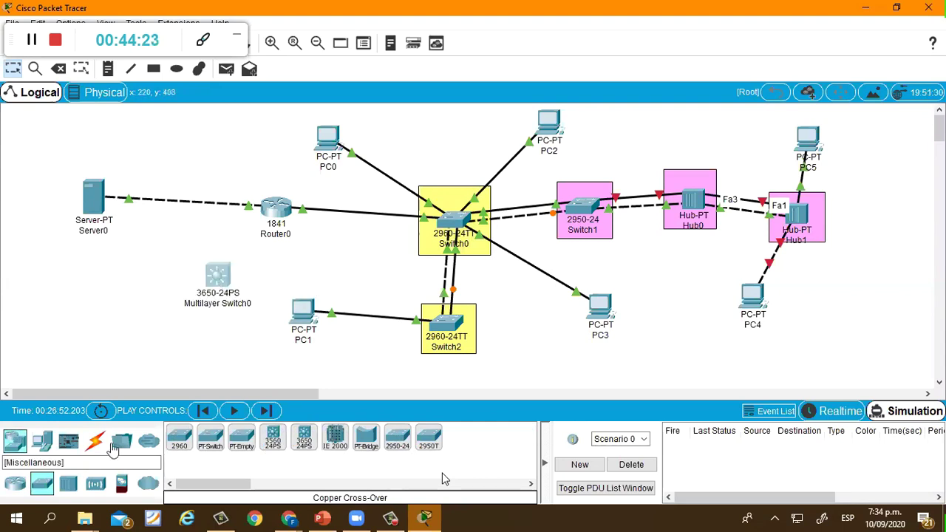
left_click(94, 440)
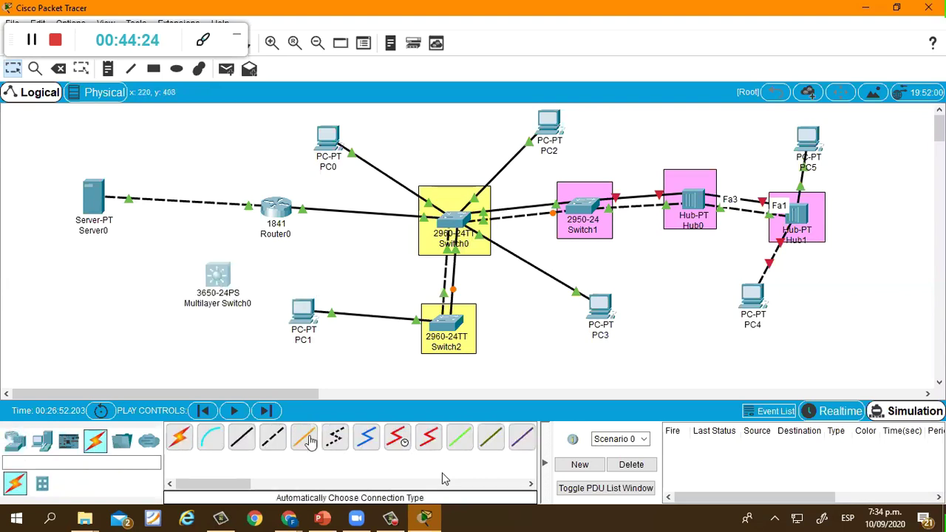
left_click(241, 437)
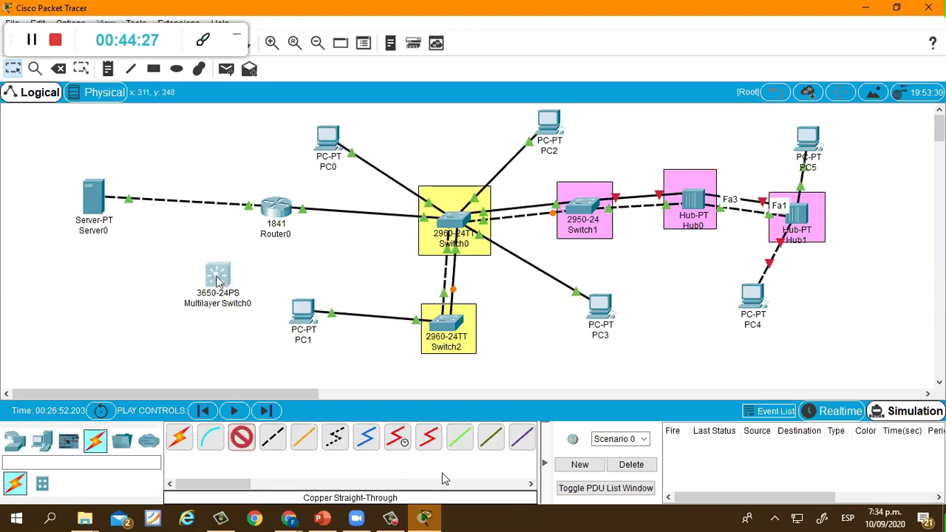
left_click(218, 281)
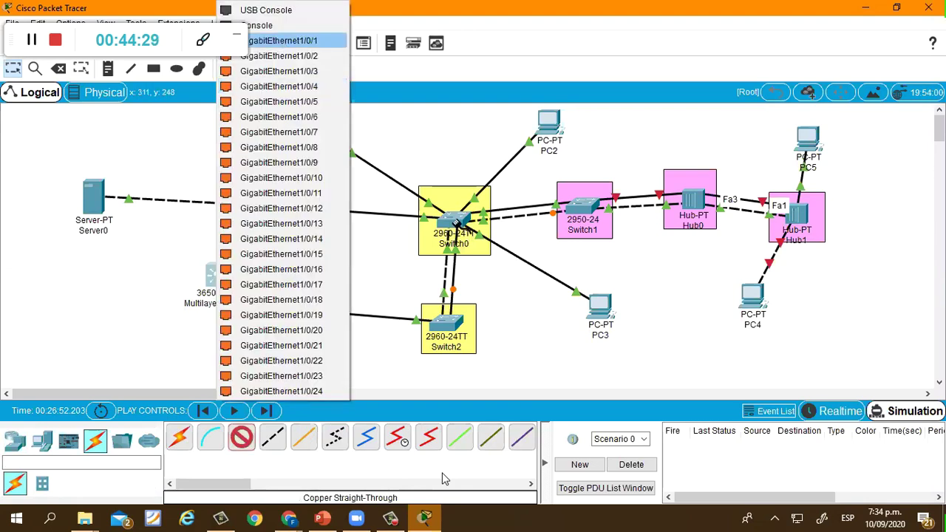
left_click(274, 97)
left_click(454, 220)
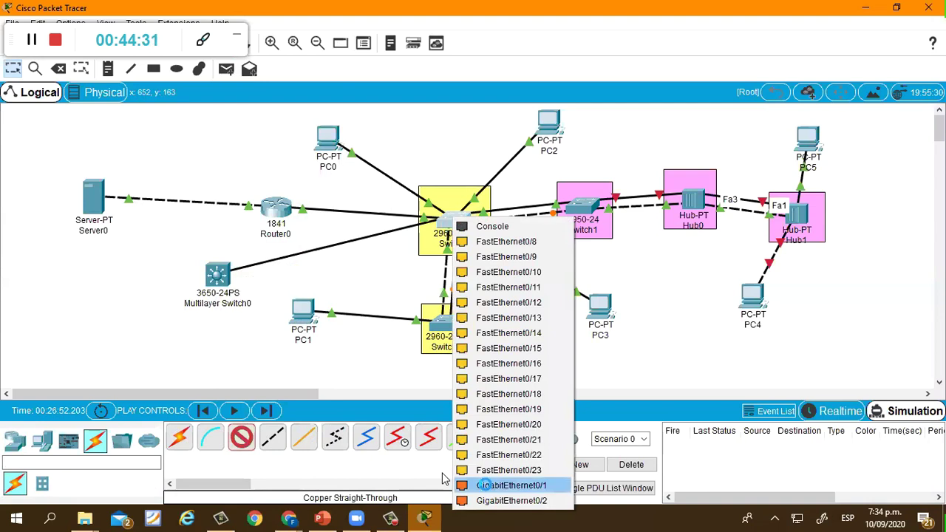
left_click(484, 488)
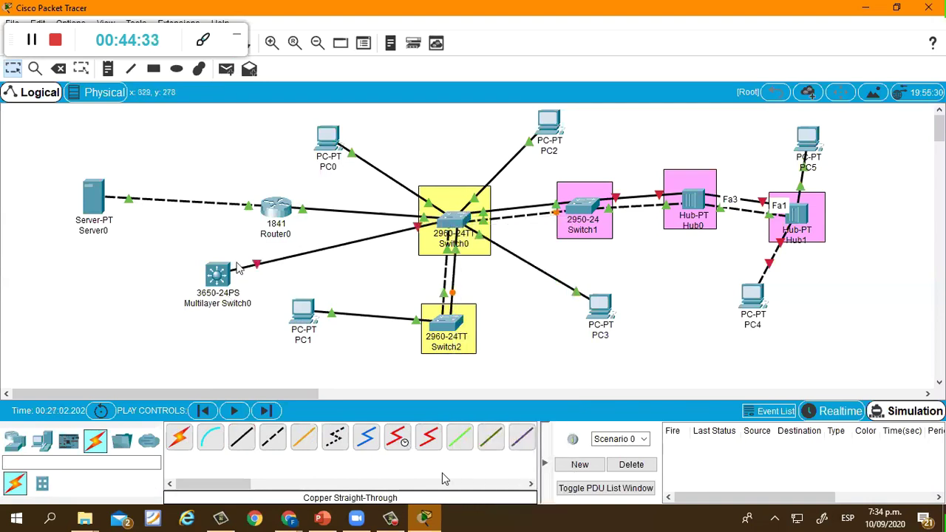
Fit GLC-LH-SMD modules in the four SFP slots of Multilayer Switch0 and AC power supplies in its two power bays
left_click_drag(227, 275, 237, 279)
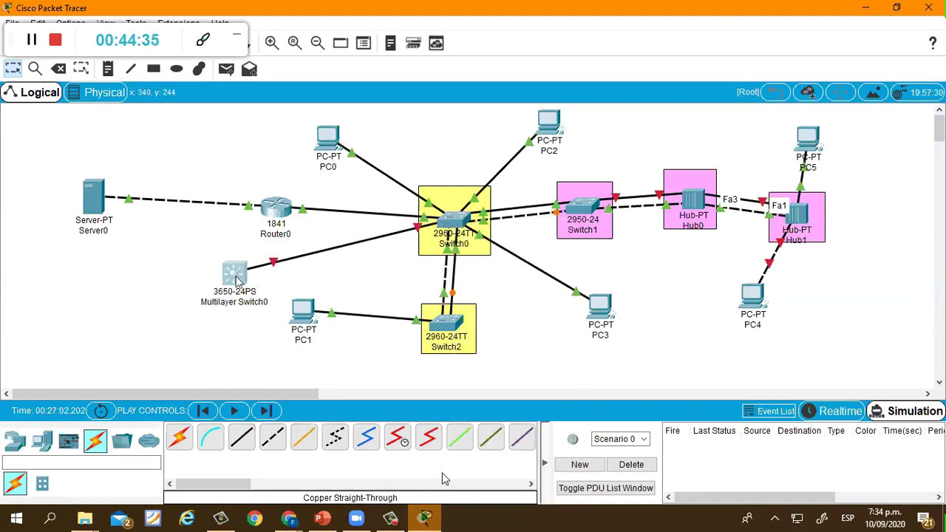
left_click(237, 279)
left_click_drag(854, 298, 874, 299)
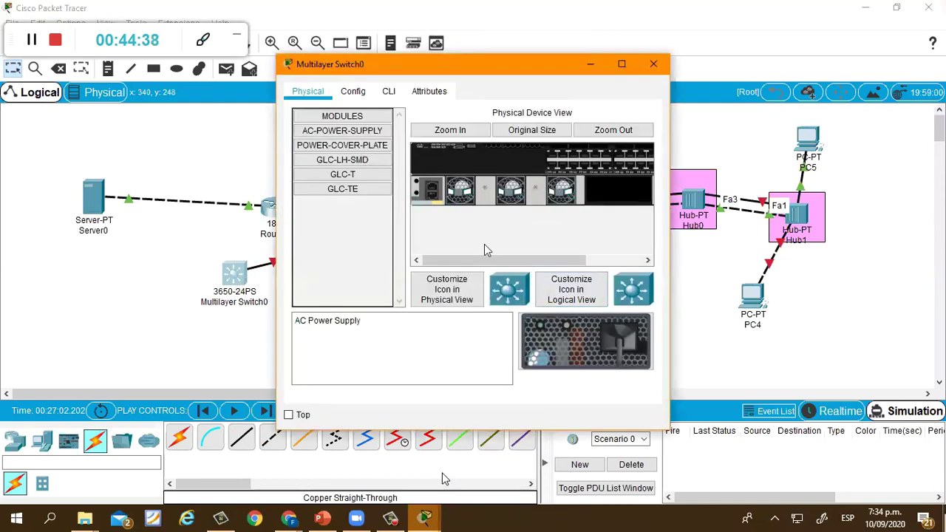
left_click(359, 175)
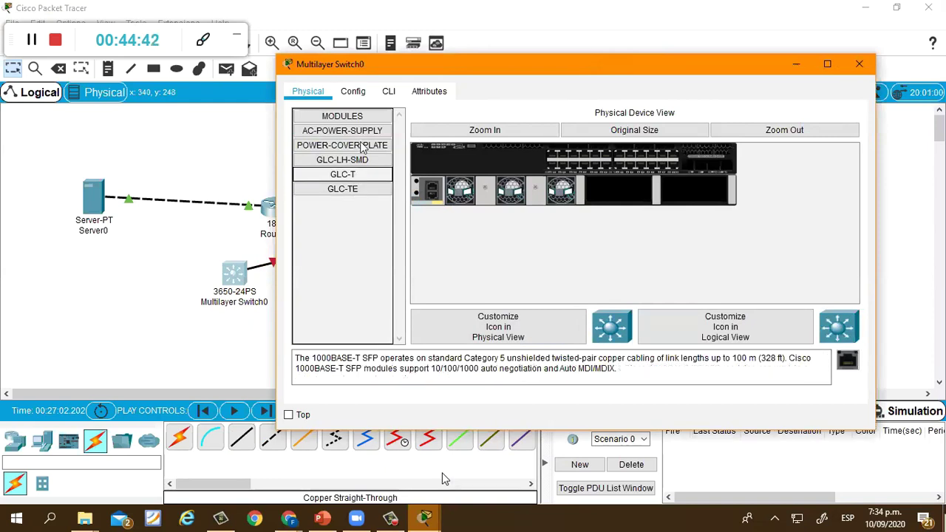
left_click(362, 147)
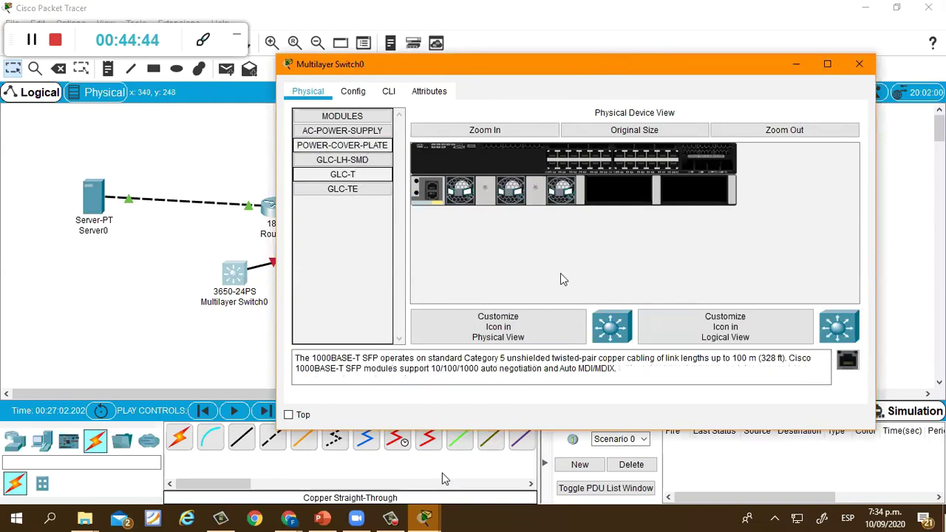
key("Up")
left_click_drag(846, 359, 694, 172)
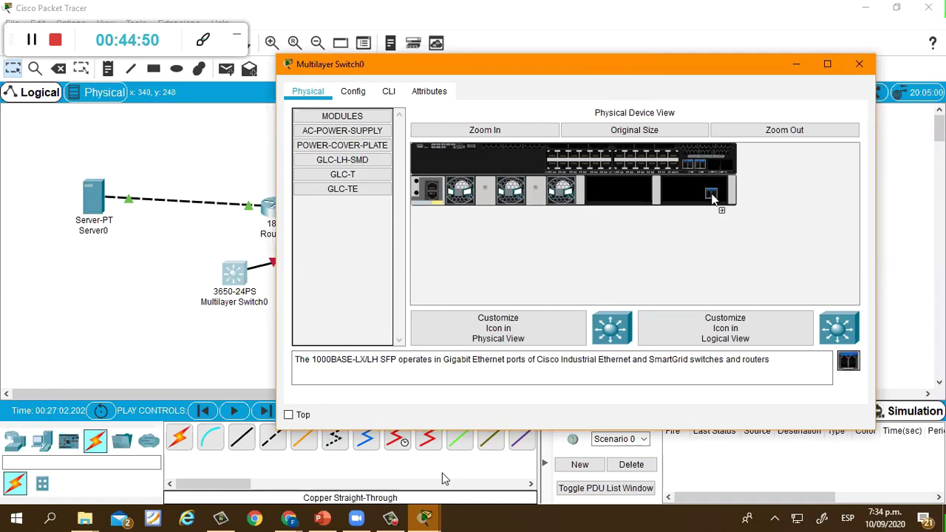
left_click_drag(723, 176, 724, 176)
left_click_drag(849, 360, 725, 166)
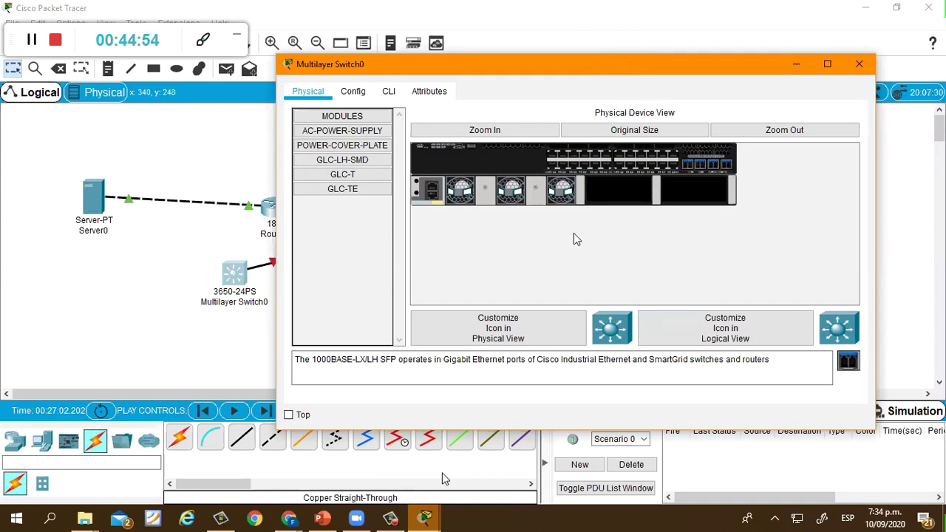
left_click(352, 131)
left_click_drag(791, 342, 669, 192)
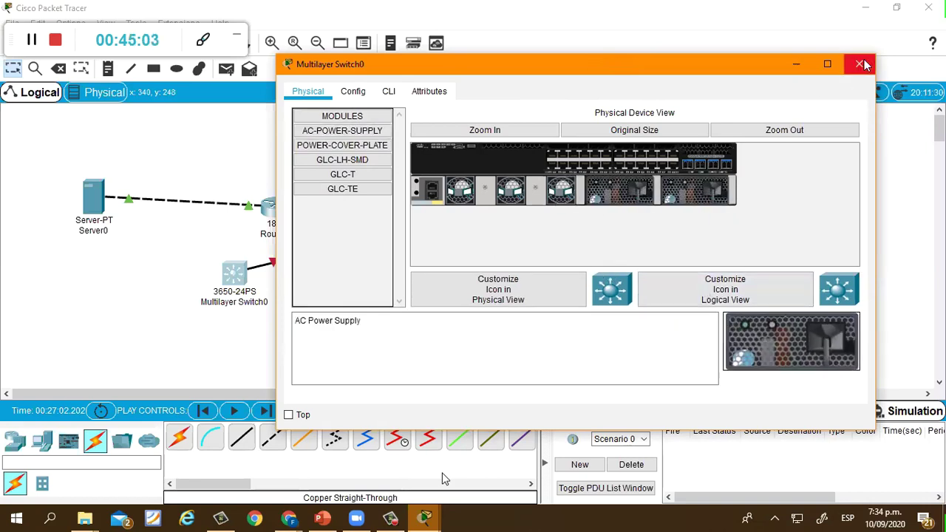
Add a generic server below Server0, beside Multilayer Switch0
left_click(40, 443)
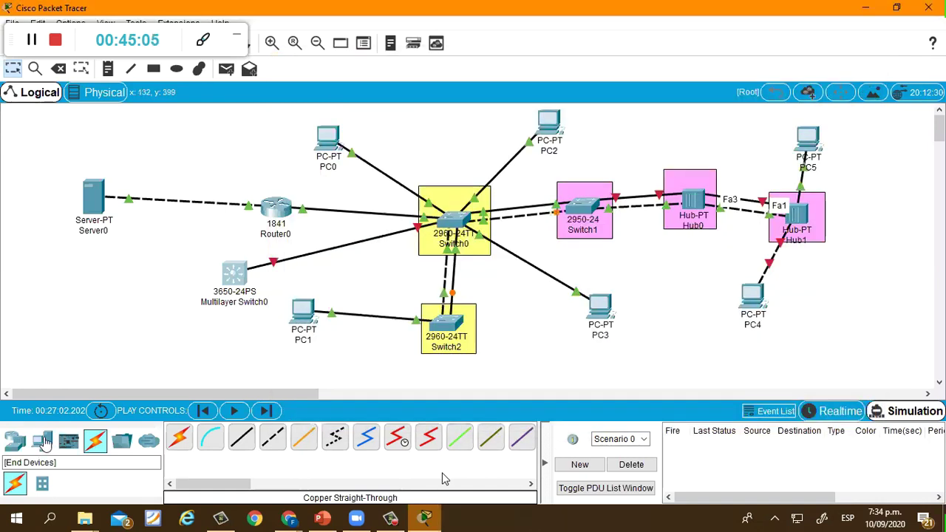
left_click(42, 442)
left_click_drag(247, 441, 82, 295)
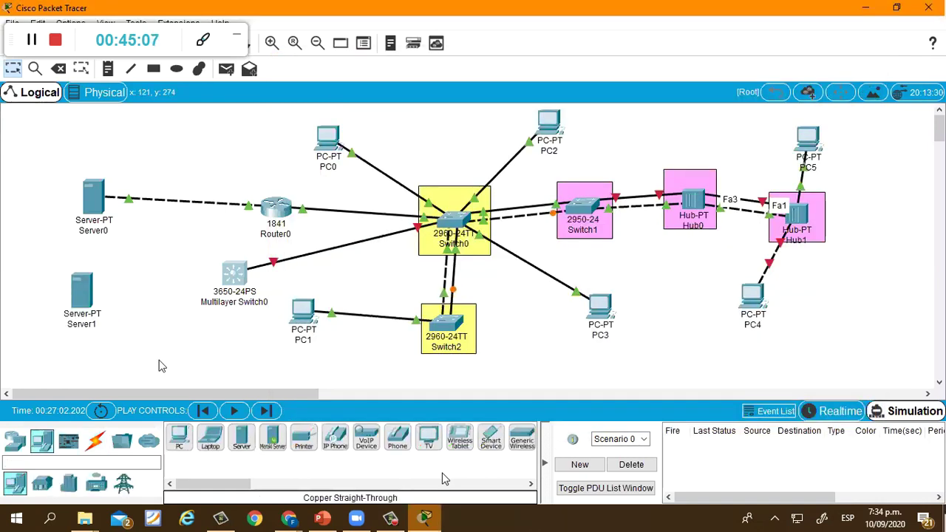
Replace Server1's copper network card with a PT-HOST-NM-1FGE fiber module and close its window
left_click(95, 441)
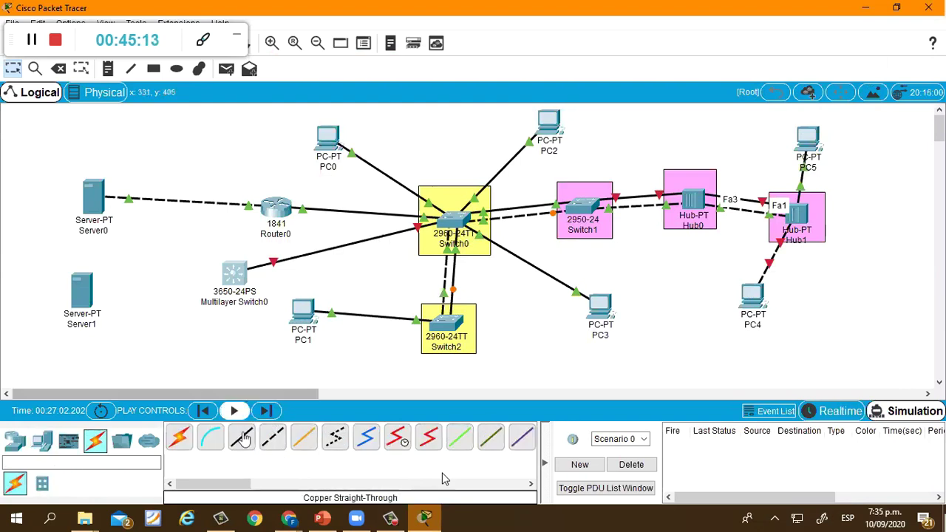
left_click(241, 438)
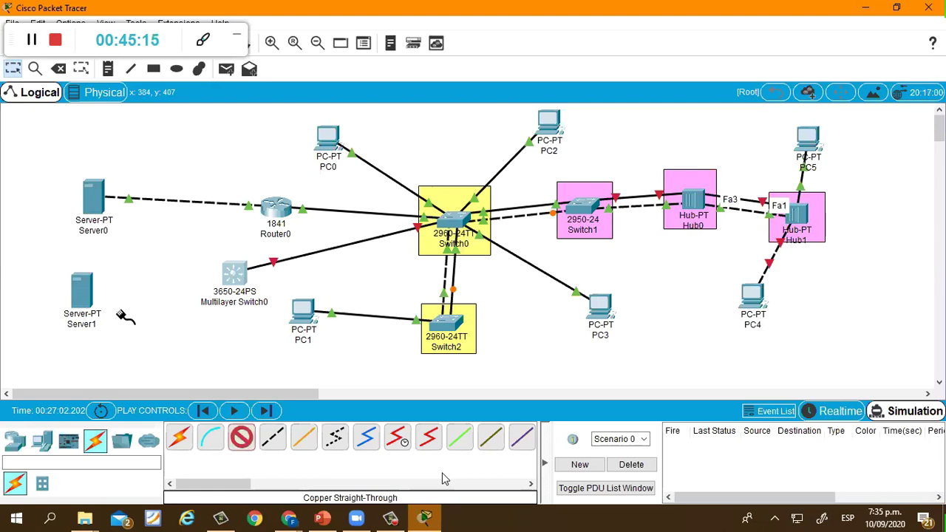
left_click(80, 296)
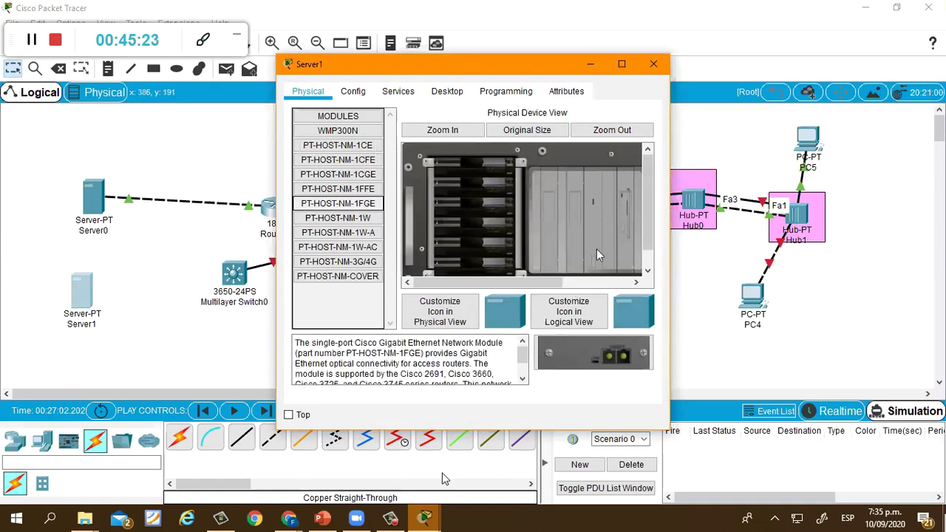
left_click(637, 283)
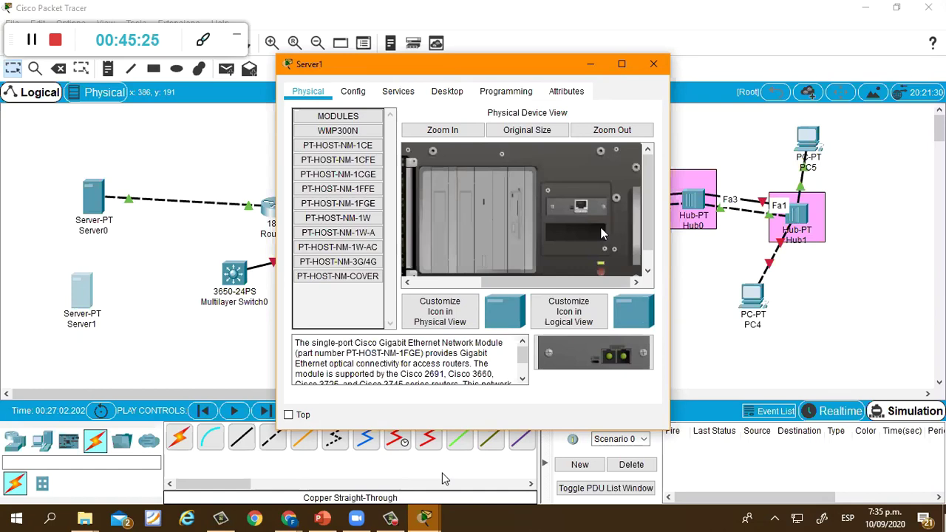
left_click_drag(587, 358, 580, 206)
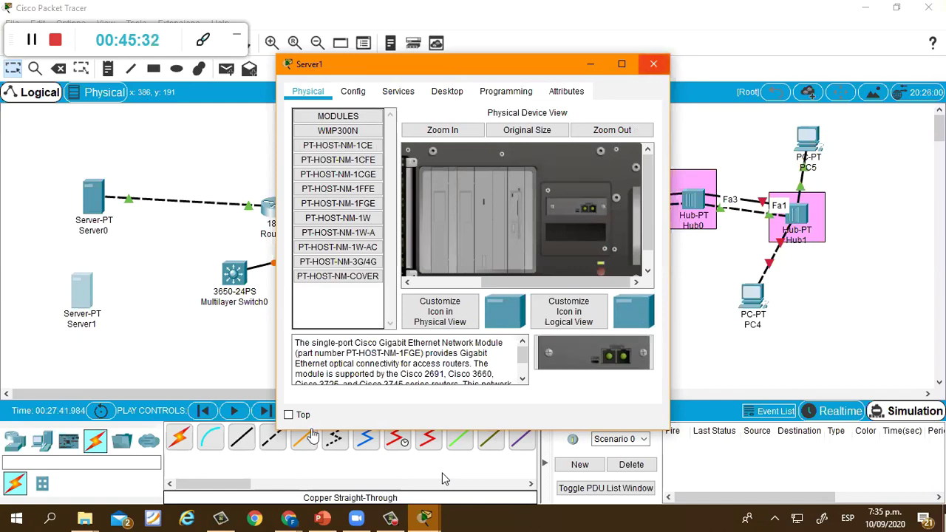
left_click(654, 64)
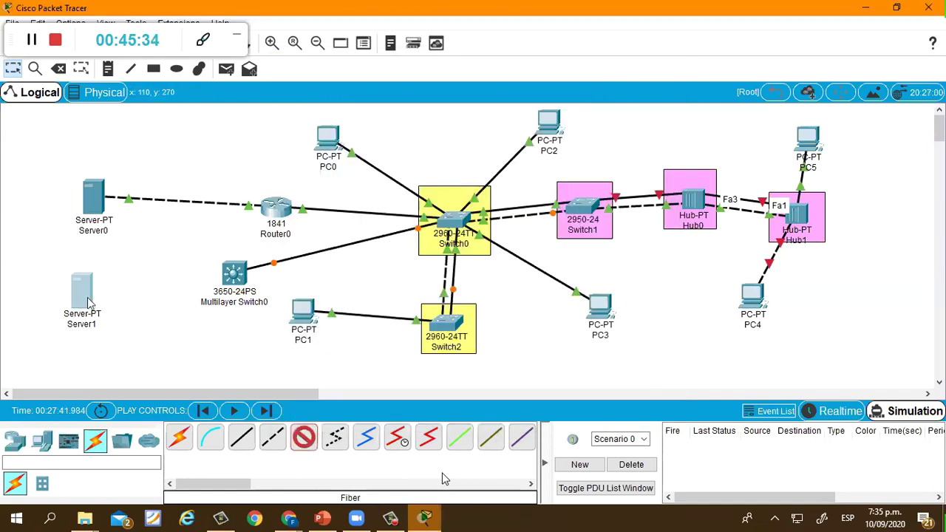
Connect Server1 to GigabitEthernet1/1/1 on Multilayer Switch0 with a fiber cable
left_click(233, 275)
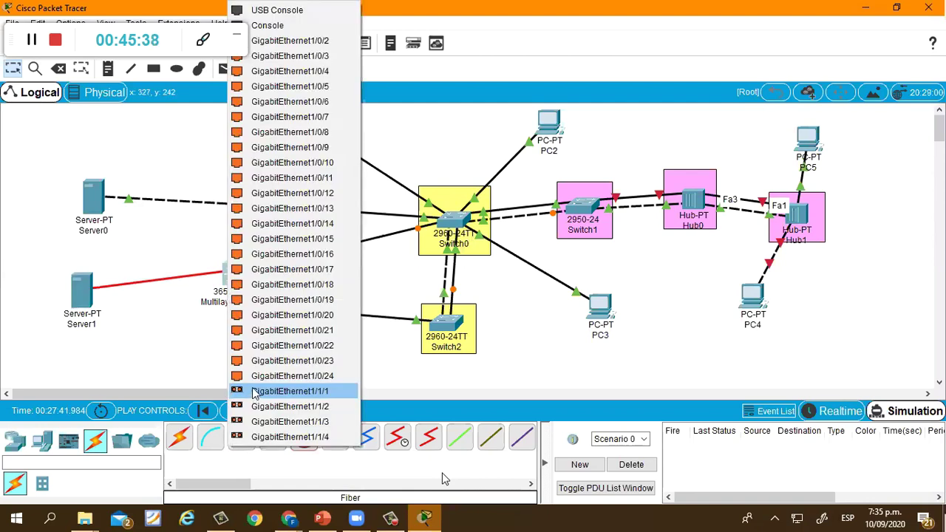
left_click(255, 391)
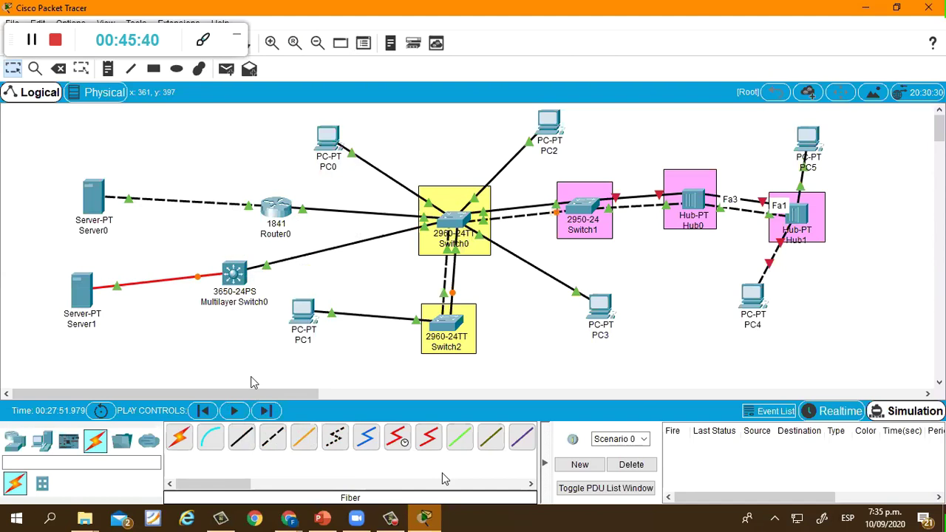
Open Server1's IP configuration and assign the static IPv4 address 192.168.1.50 with subnet mask 255.255.255.0
left_click(82, 295)
left_click(82, 295)
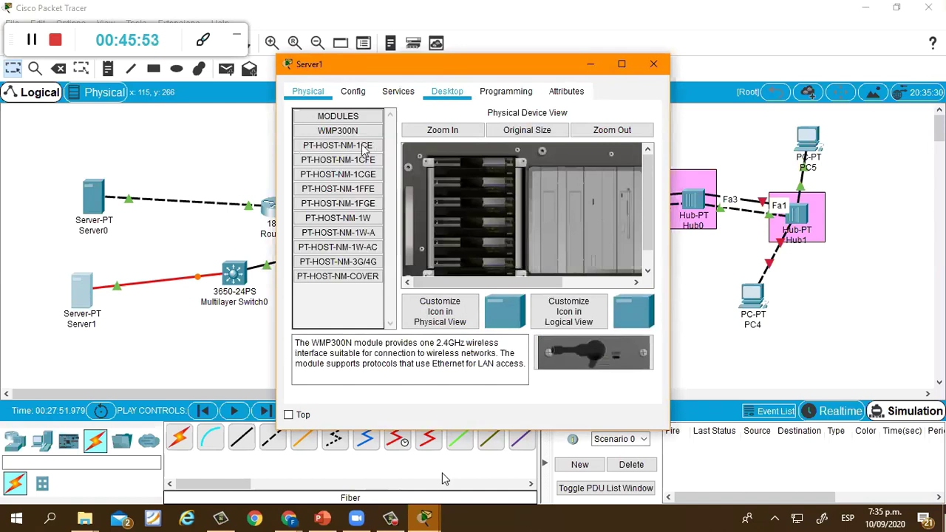
left_click(433, 170)
type("192.168.1.50")
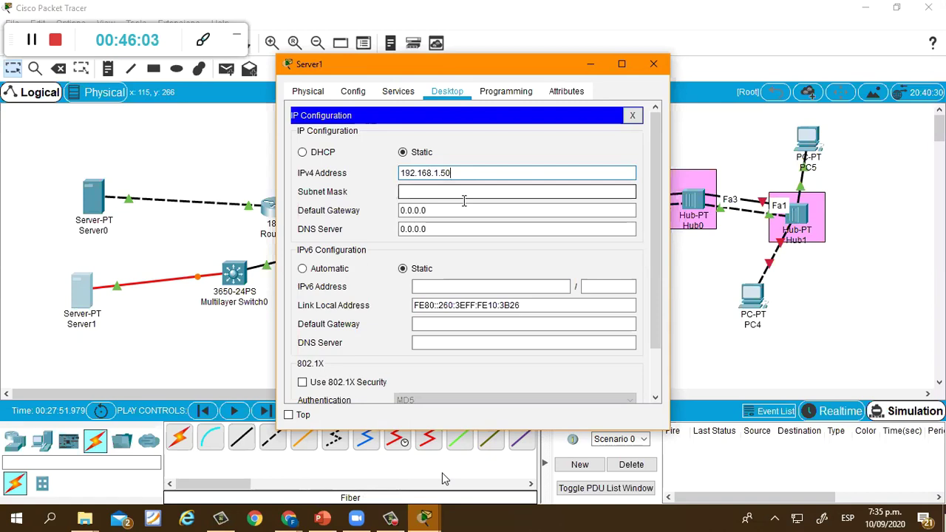
key("Tab")
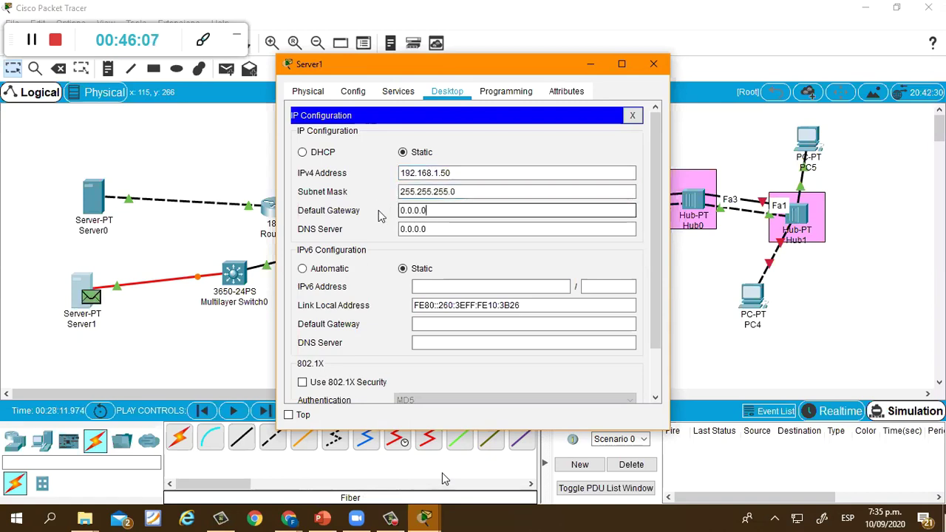
Set Server1's default gateway to 192.168.1.1 and DNS server to 200.20.2.1, and close its window
key("Tab")
type("192.16")
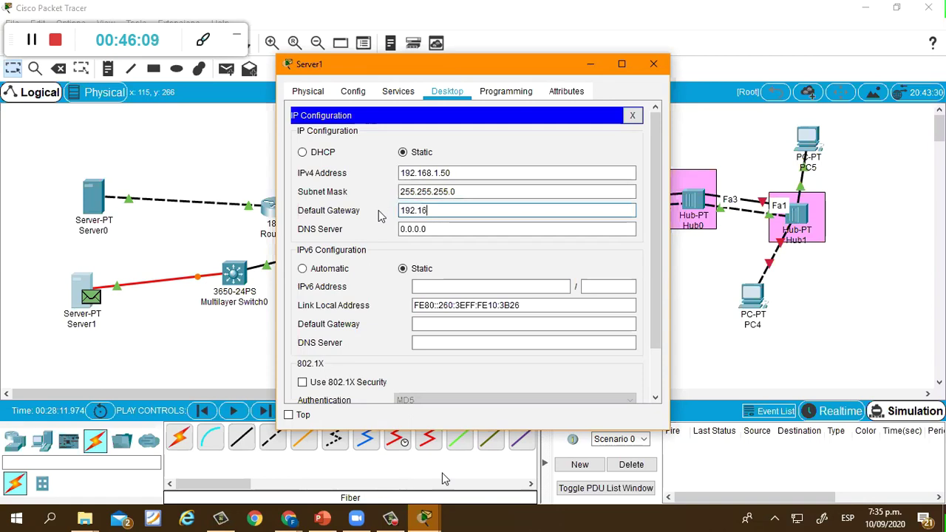
type("8.1.1")
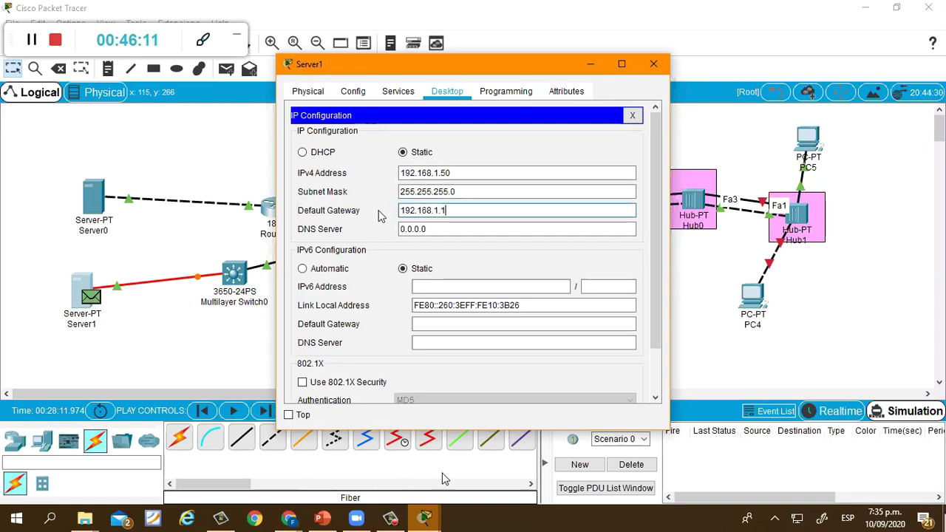
key("Tab")
type("200")
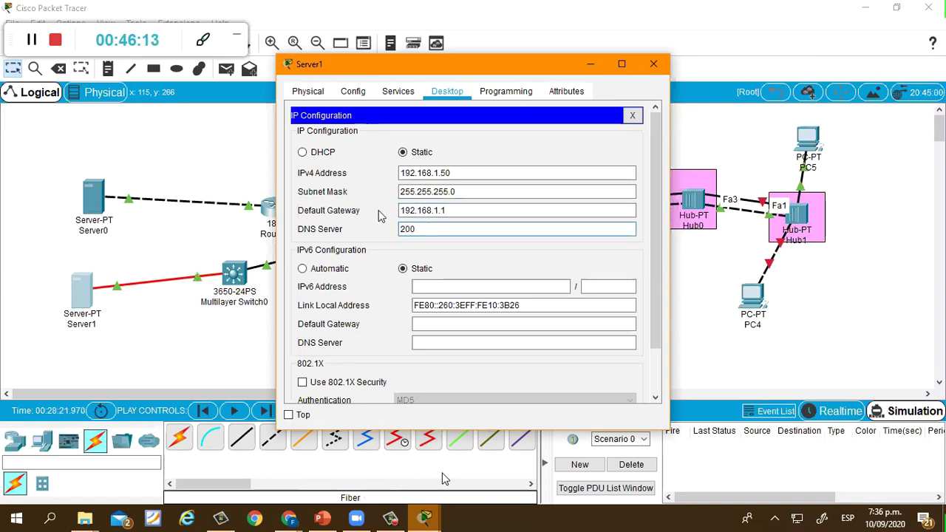
type(".20.2.1")
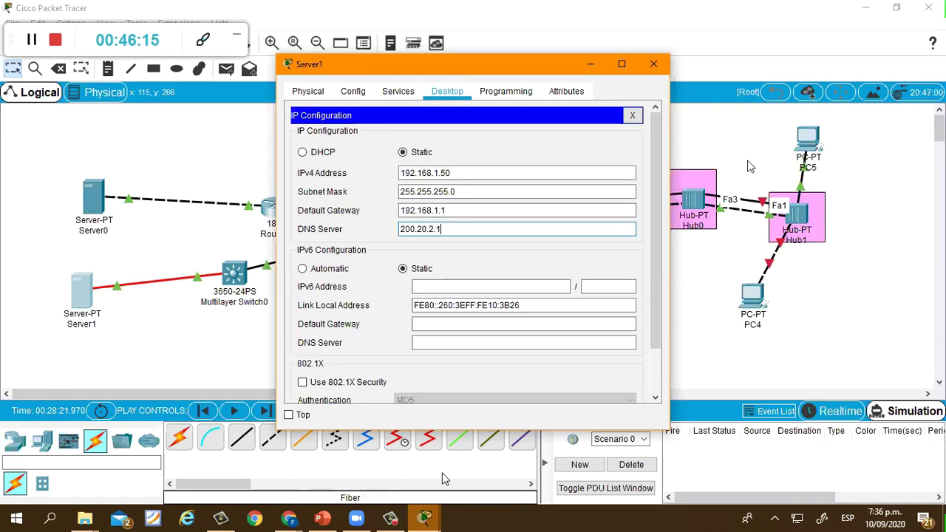
left_click(633, 116)
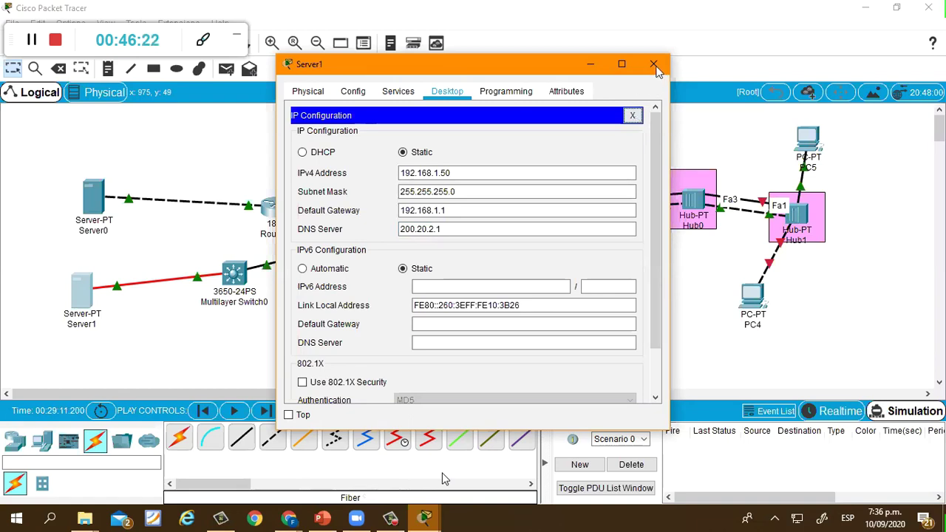
left_click(628, 116)
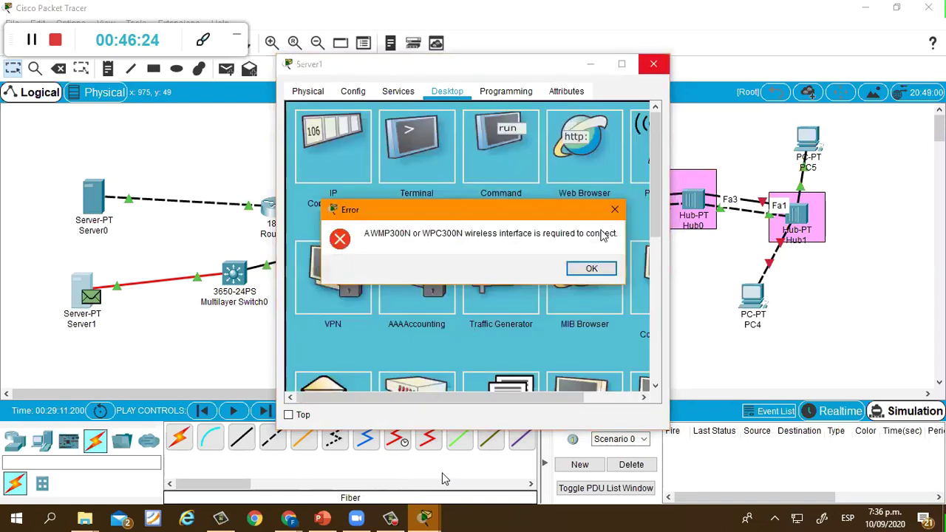
key("Return")
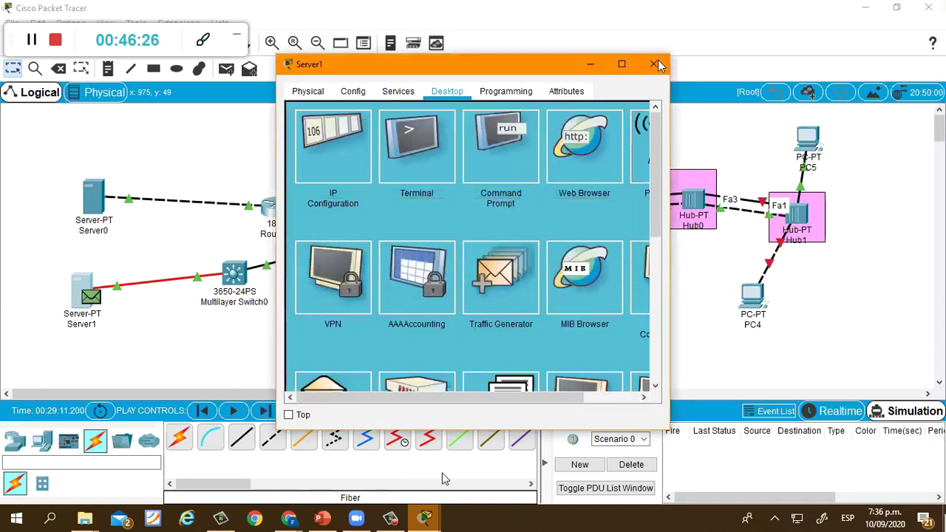
left_click(654, 64)
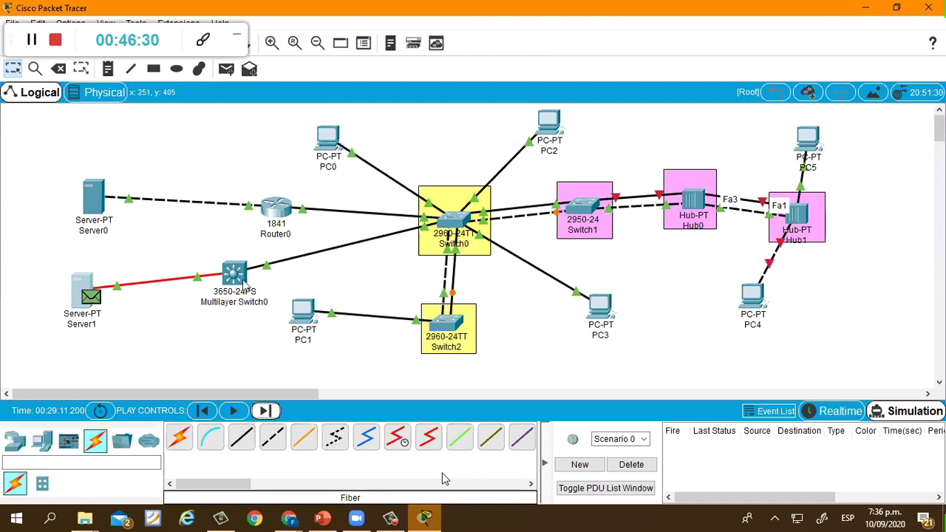
Advance the simulation one event at a time to follow Server1's packet through the network
left_click(266, 411)
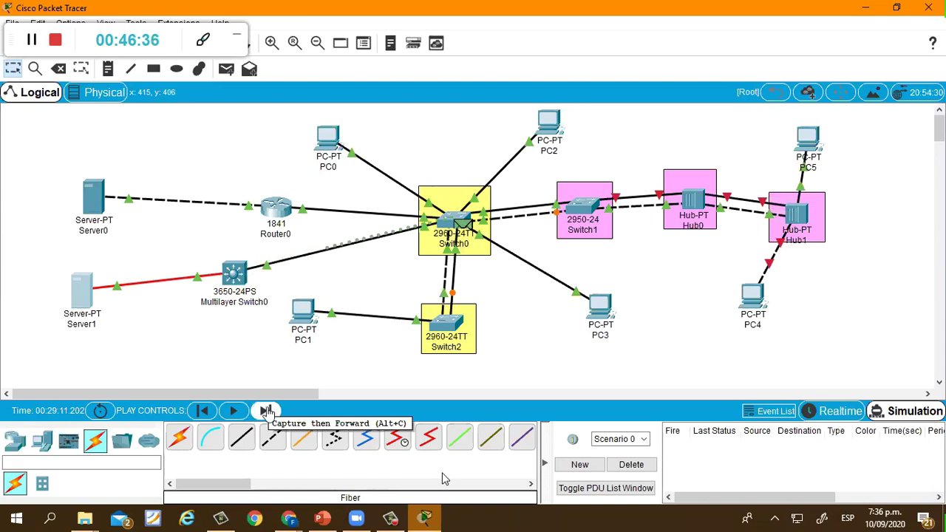
left_click(266, 411)
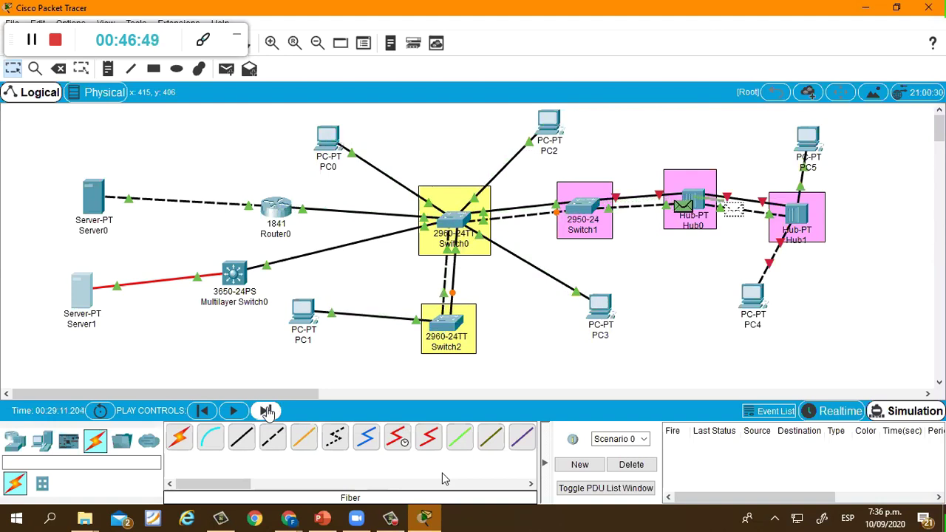
left_click(266, 411)
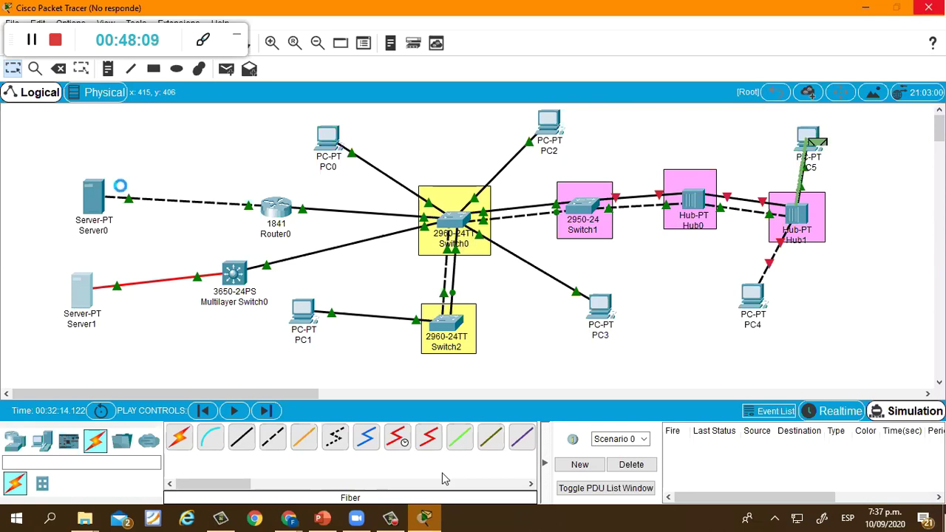
left_click(325, 518)
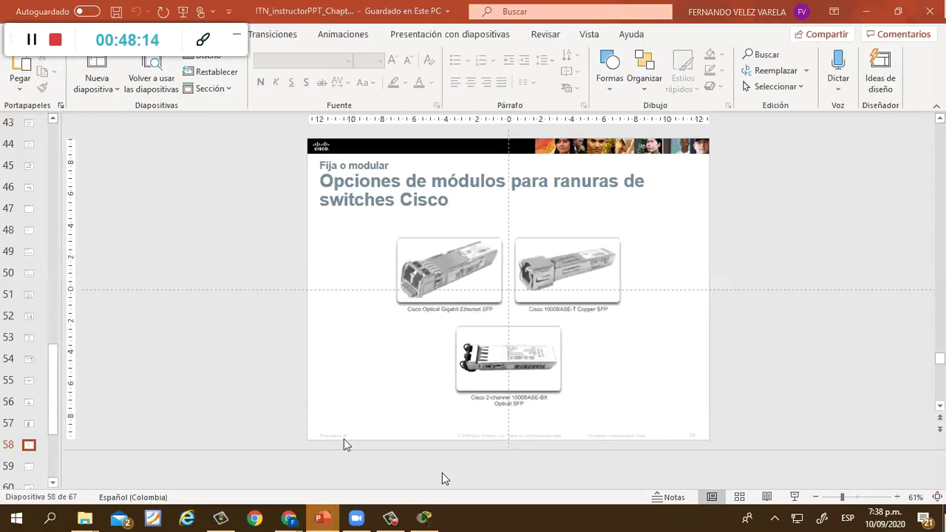
left_click(425, 517)
left_click(443, 479)
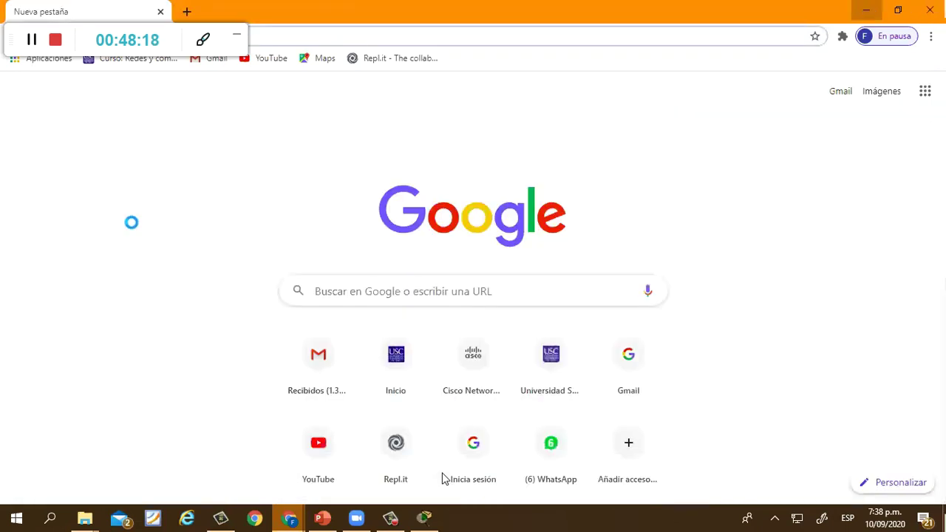
Start saving the network as RyC_10092020 and choose the Redes y Comunicaciones folder inside Cursos as its location
key("ctrl+s")
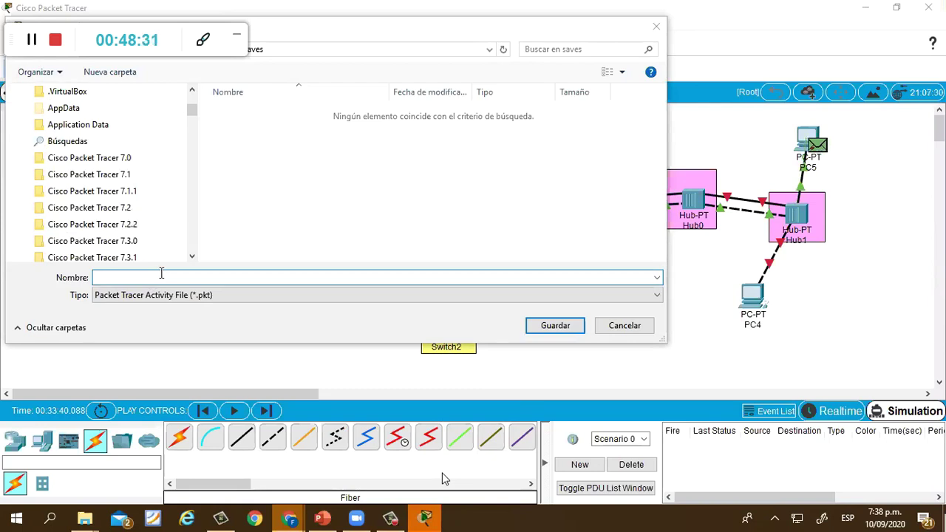
type("RyC_10092020")
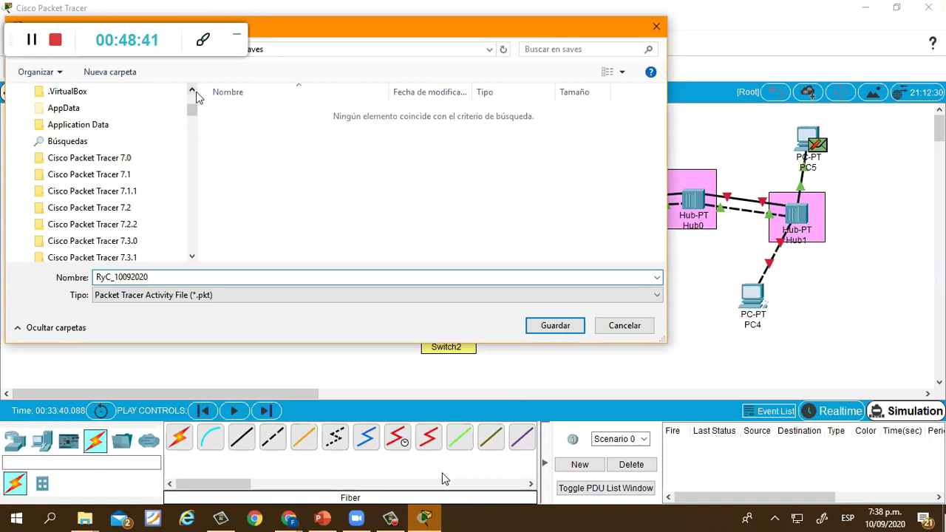
scroll(108, 140, "up", 5)
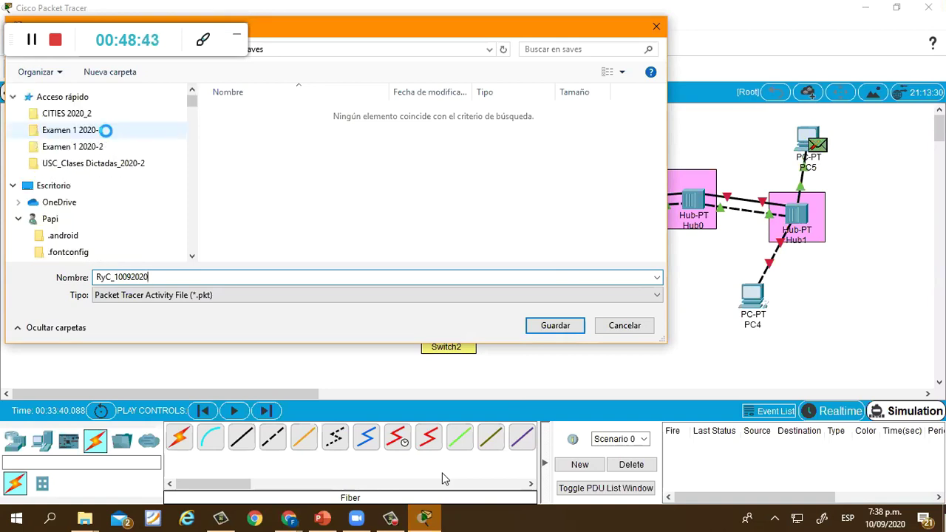
left_click(105, 131)
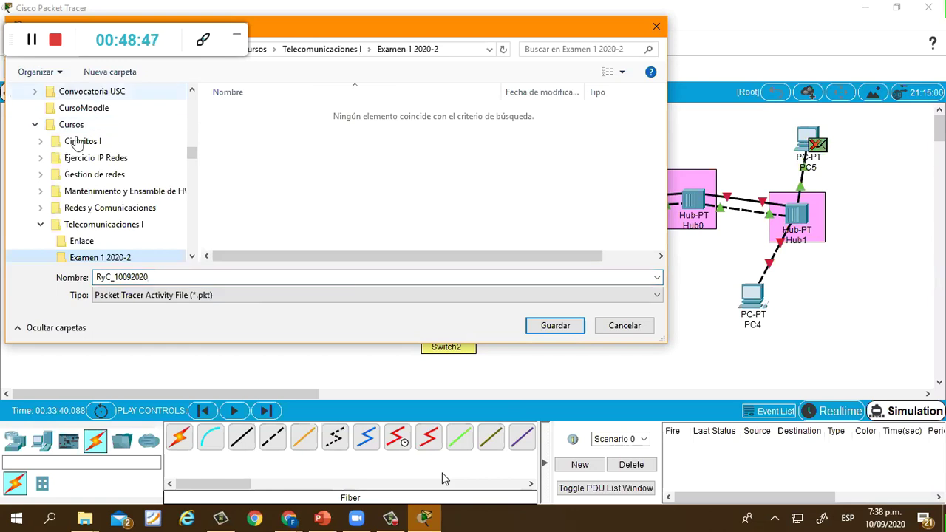
scroll(165, 111, "up", 5)
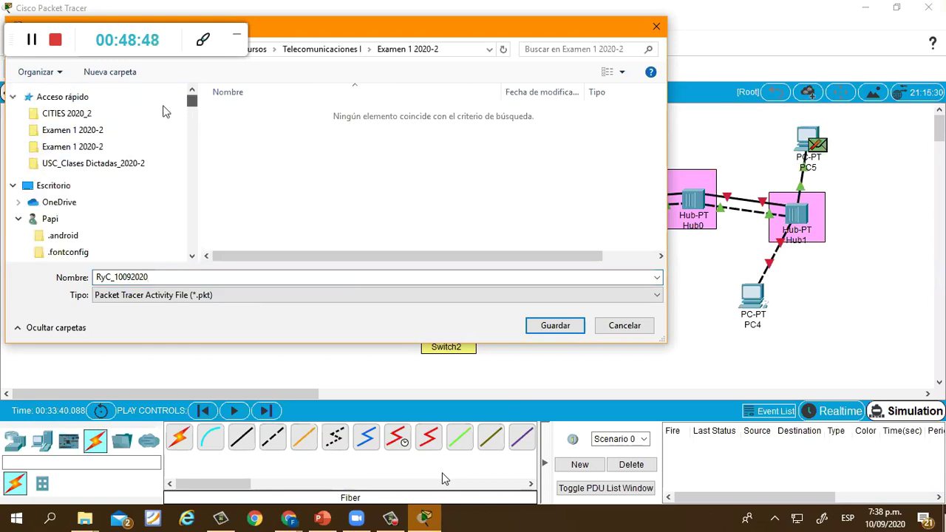
left_click(89, 147)
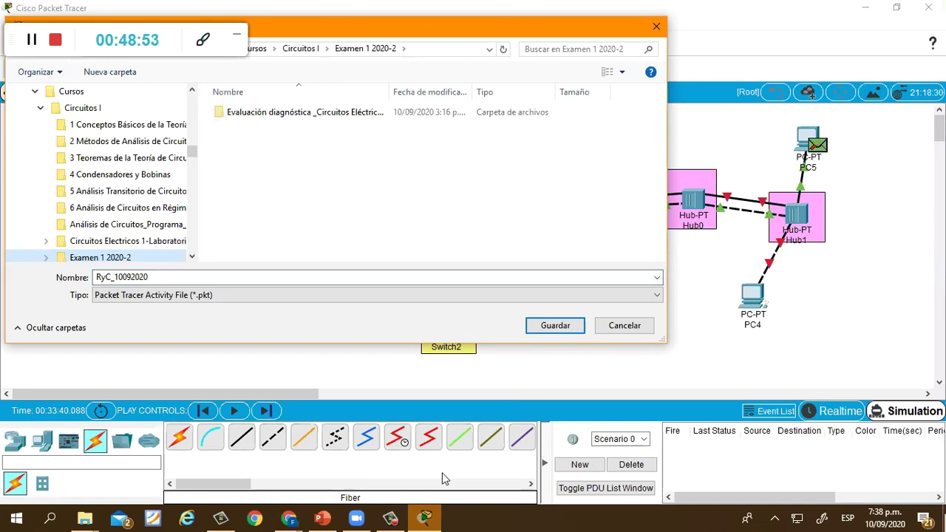
key("alt+Up")
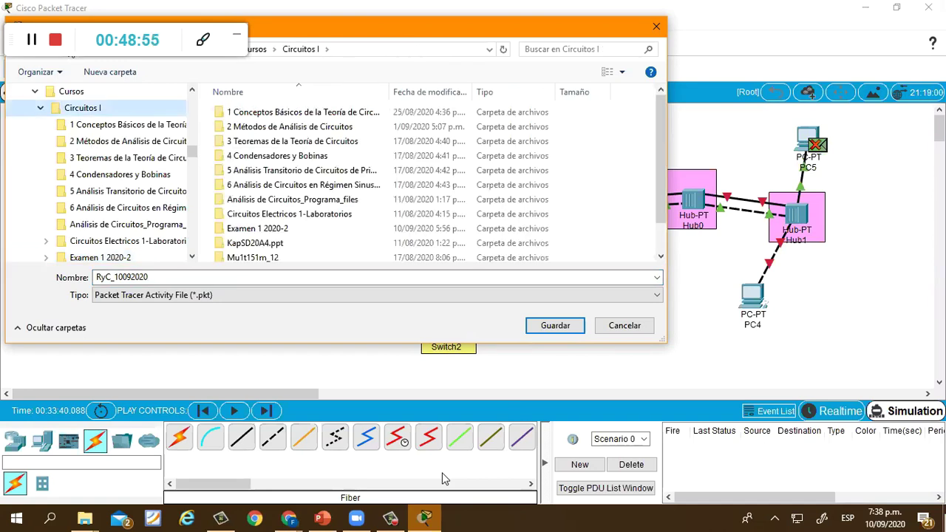
key("alt+Up")
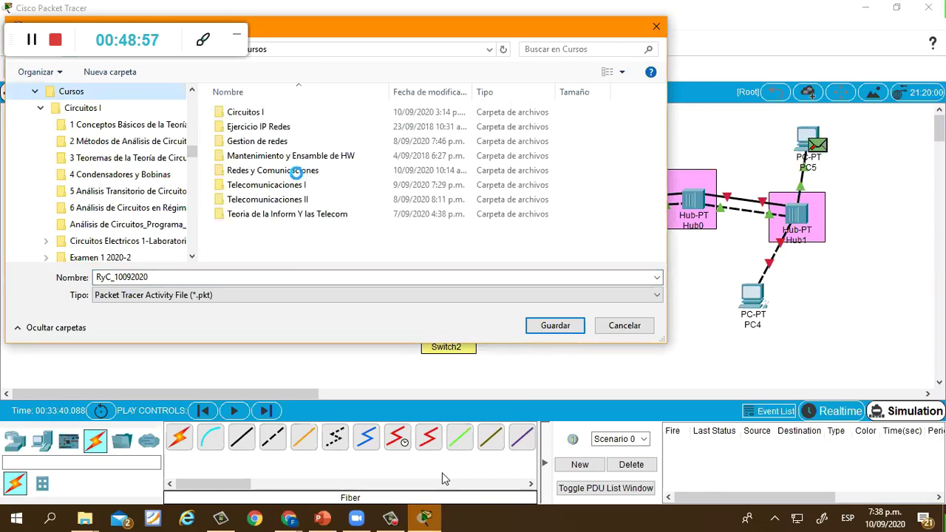
left_click(306, 173)
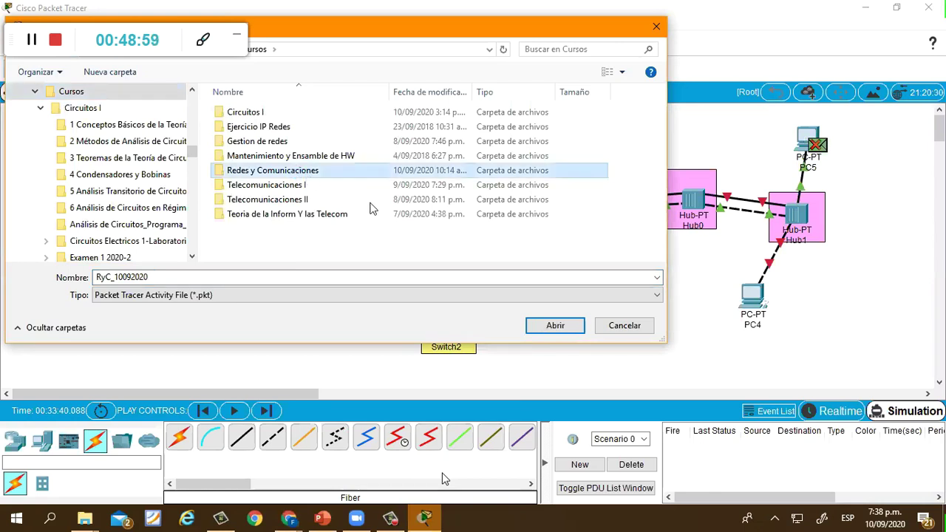
key("Return")
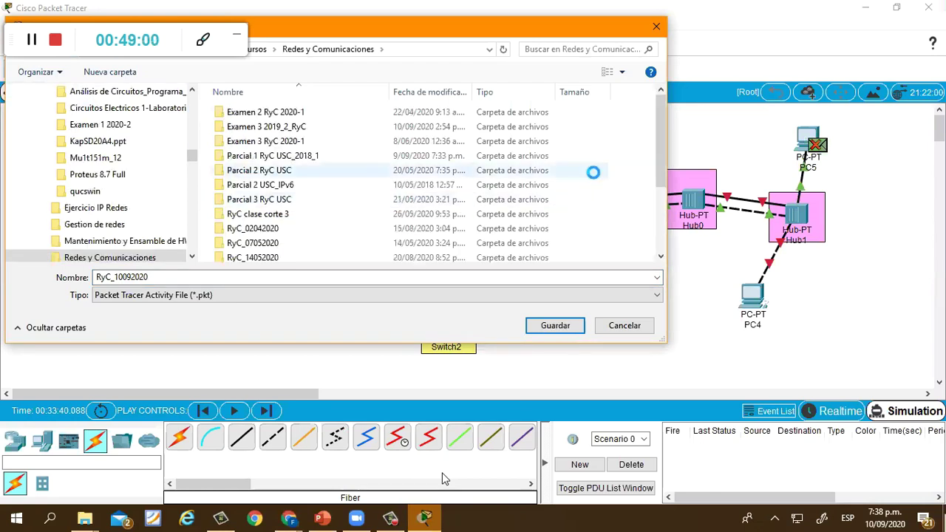
right_click(564, 216)
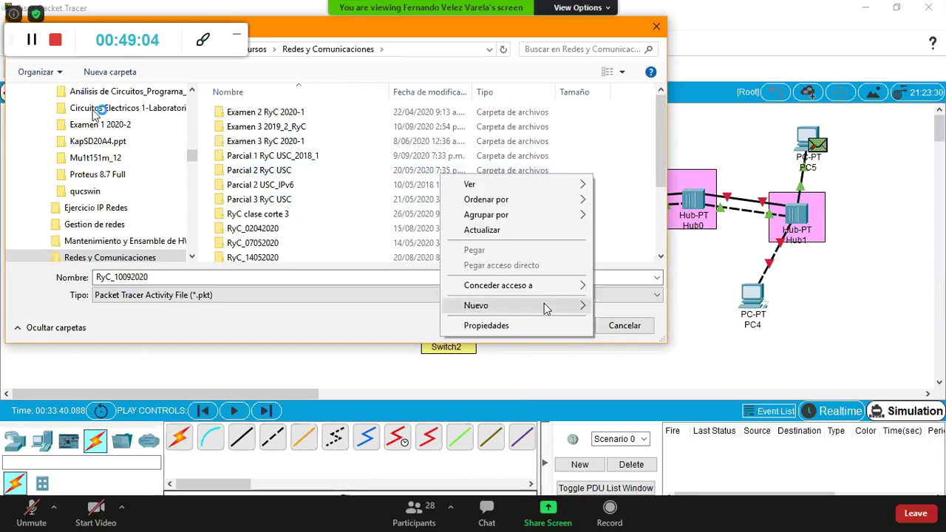
key("Escape")
key("Escape")
key("alt+Tab")
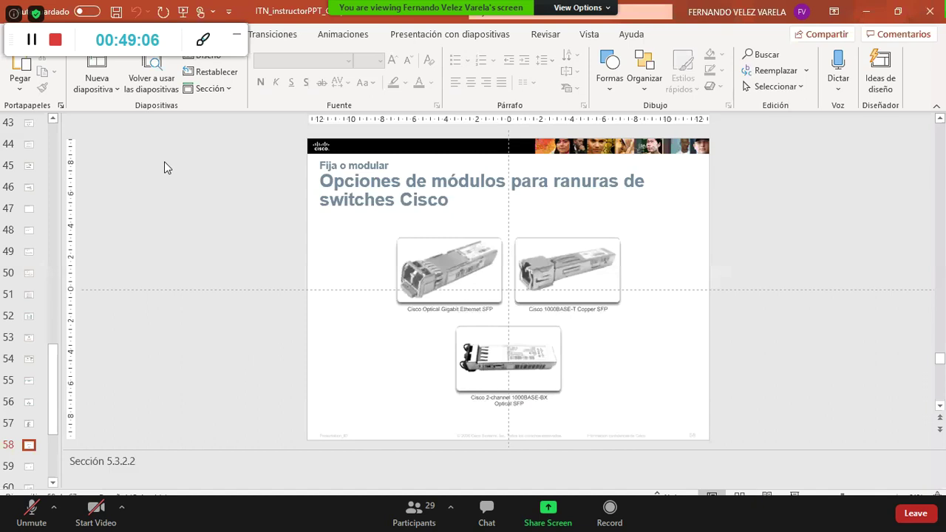
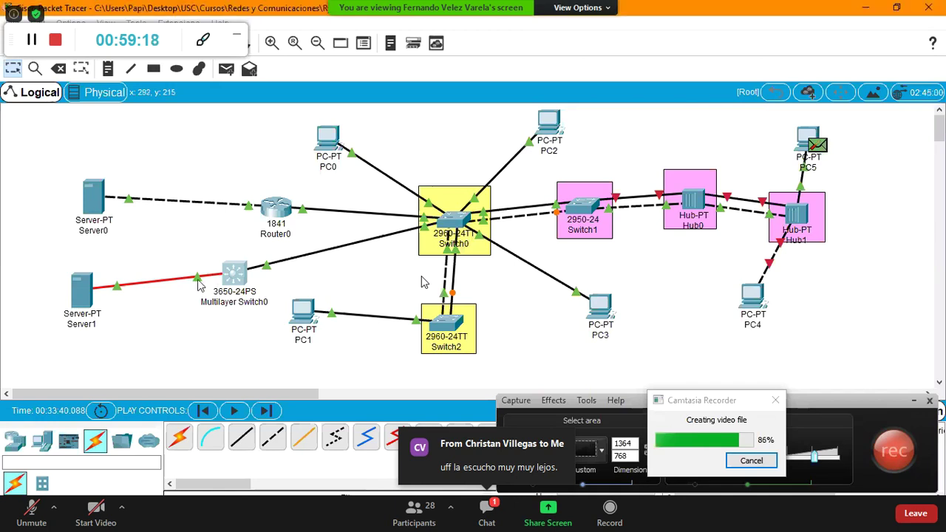
Accept the 852 x 480 editing dimensions in Camtasia Studio and switch back to Multilayer Switch0's window in Packet Tracer
mouse_move(235, 275)
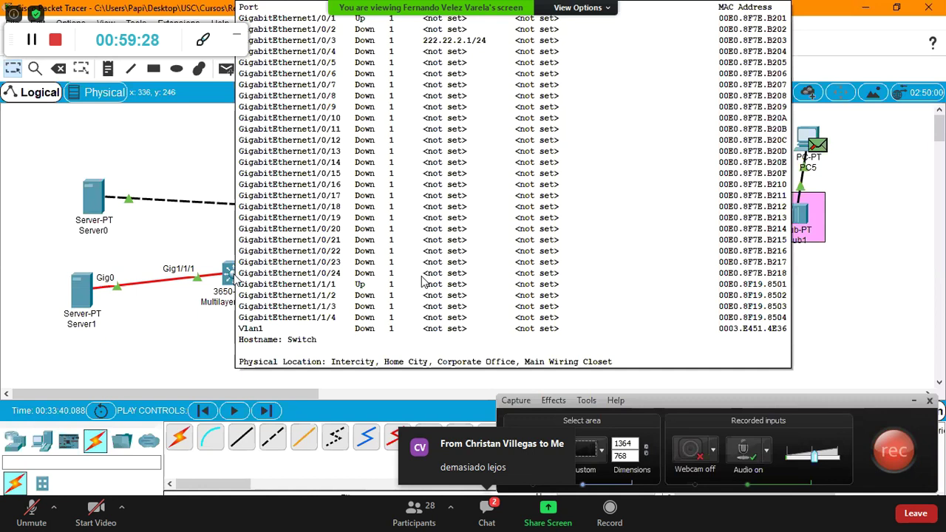
left_click(423, 282)
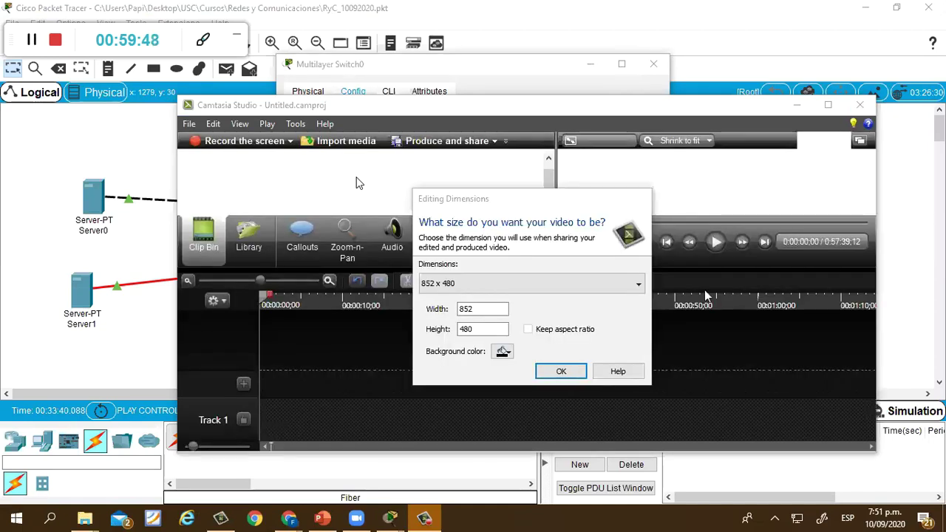
key("Return")
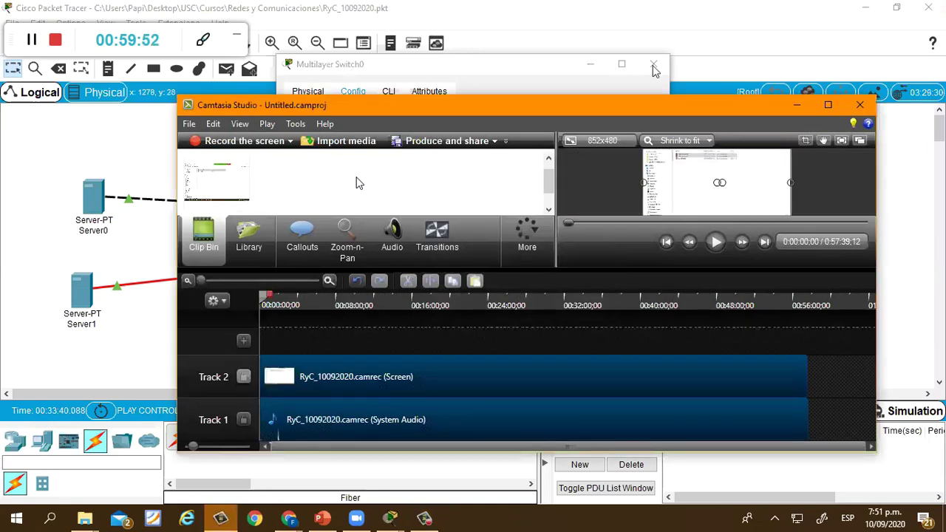
left_click(447, 71)
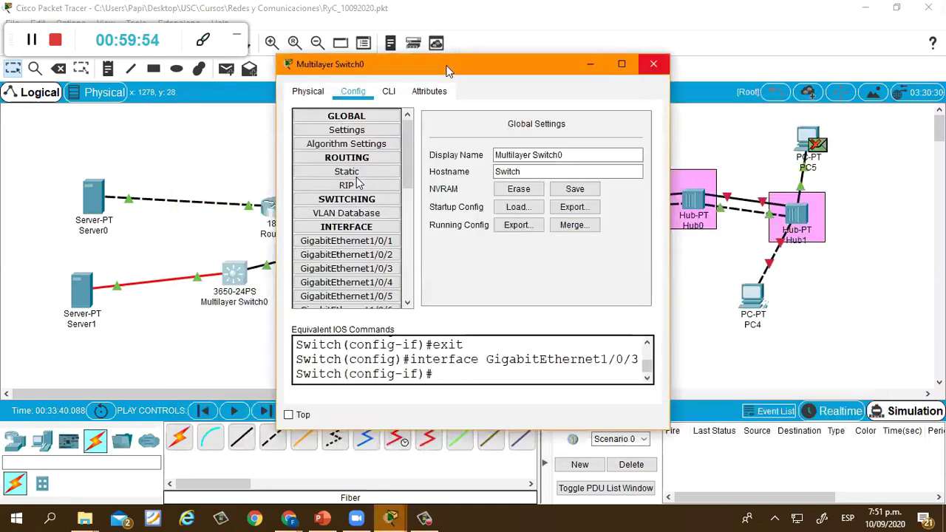
Run the switchport command on Multilayer Switch0's GigabitEthernet1/0/3 from the CLI and check that interface's configuration
left_click_drag(448, 70, 624, 58)
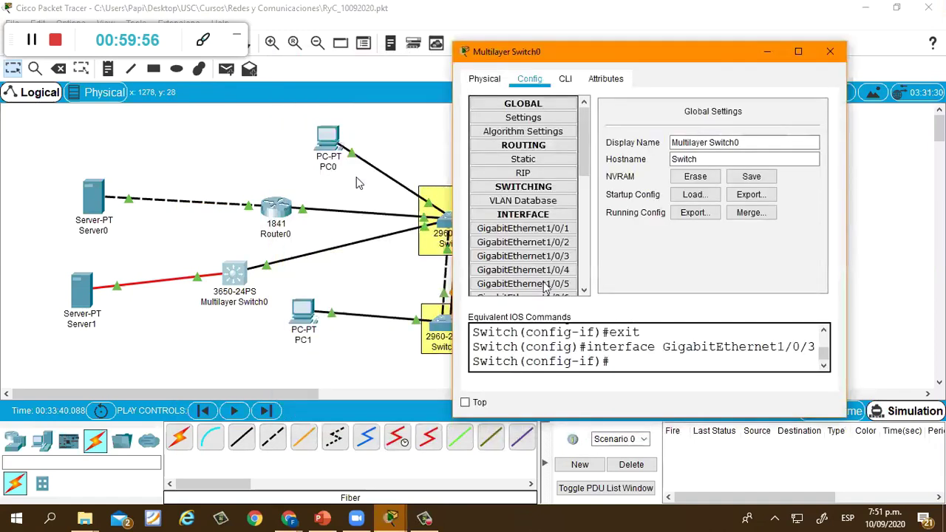
left_click(544, 258)
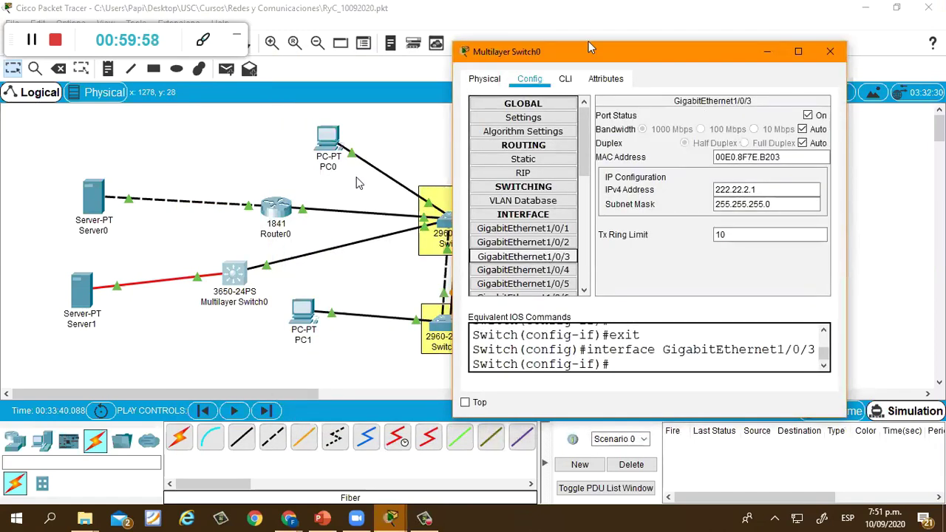
left_click(566, 79)
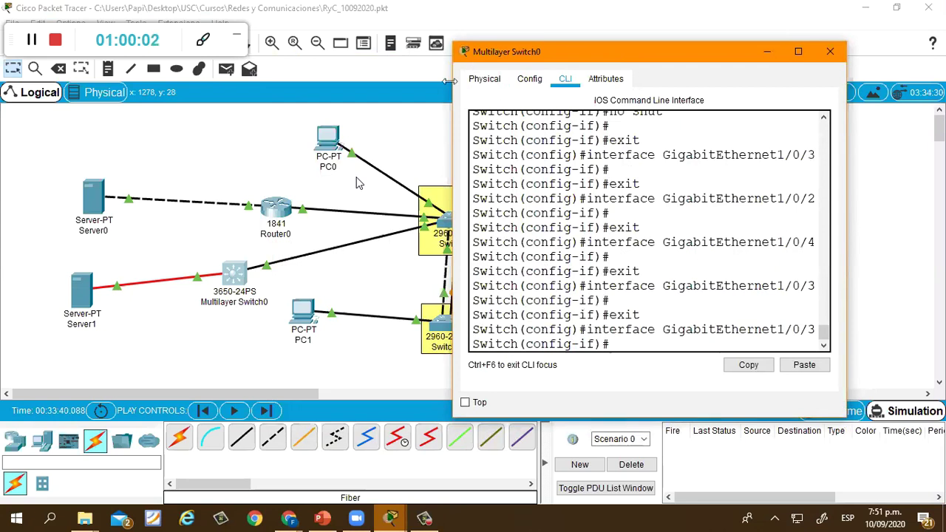
left_click_drag(449, 81, 303, 82)
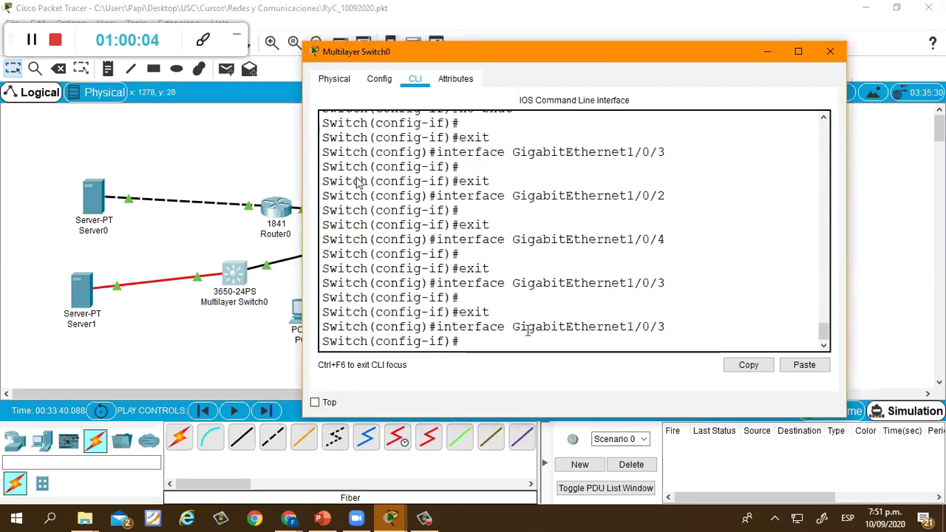
type("swi")
key("Tab")
key("Return")
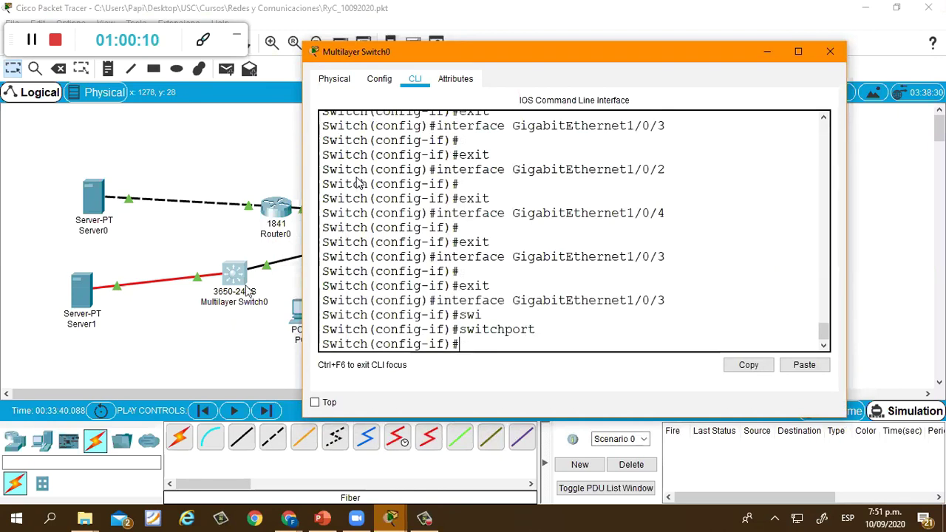
left_click(379, 78)
left_click(414, 257)
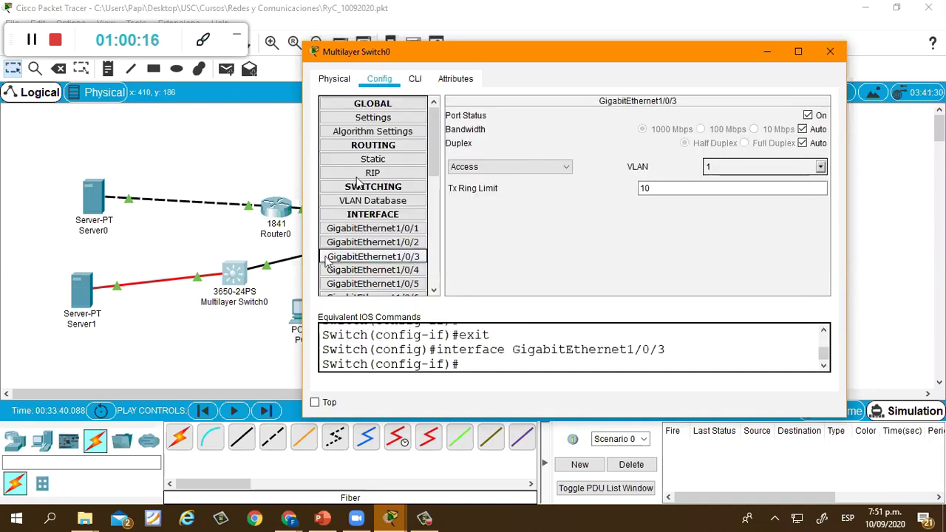
Select GigabitEthernet1/1/1 on Multilayer Switch0 and turn it into a routed port with the no switchport command
left_click(196, 285)
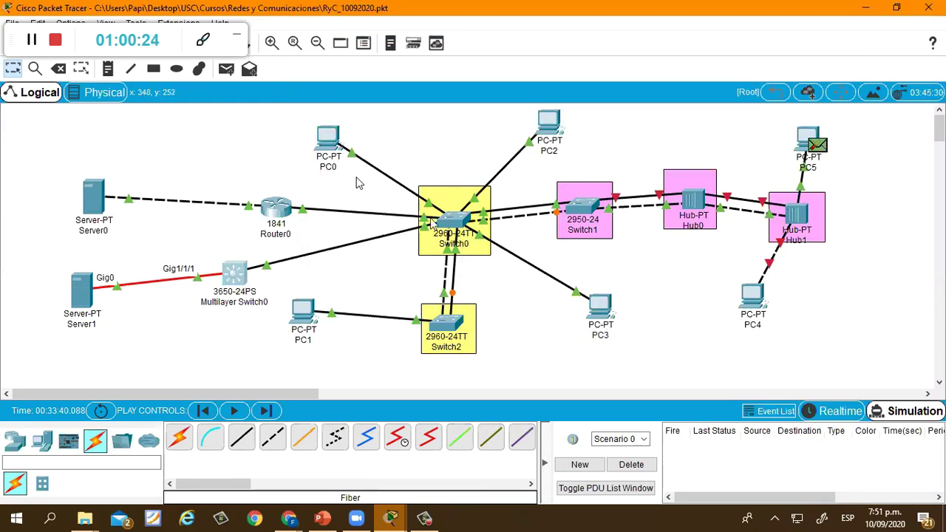
left_click(357, 182)
scroll(411, 250, "down", 5)
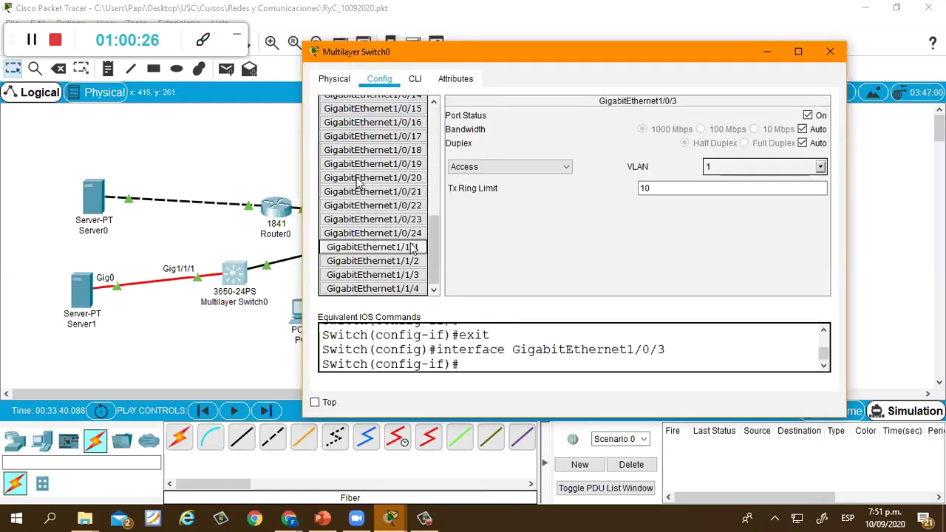
left_click(412, 250)
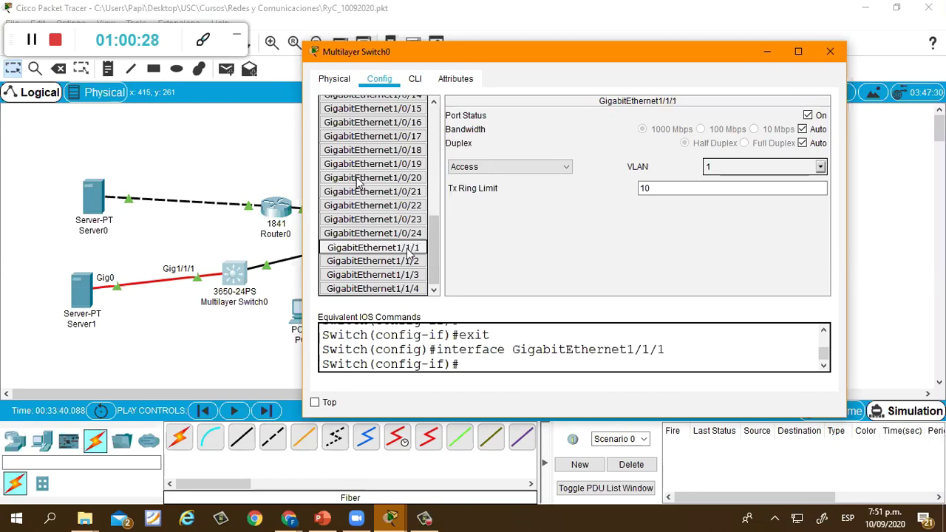
left_click(418, 84)
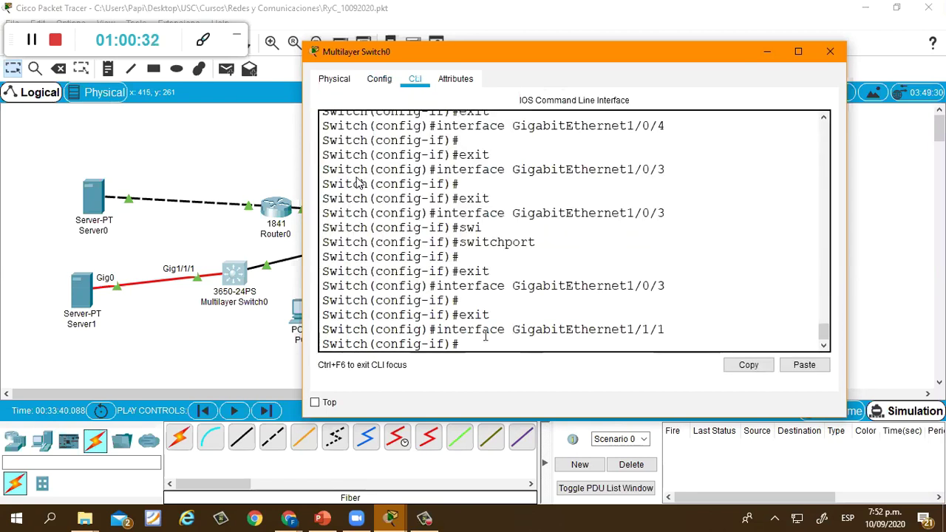
type("no")
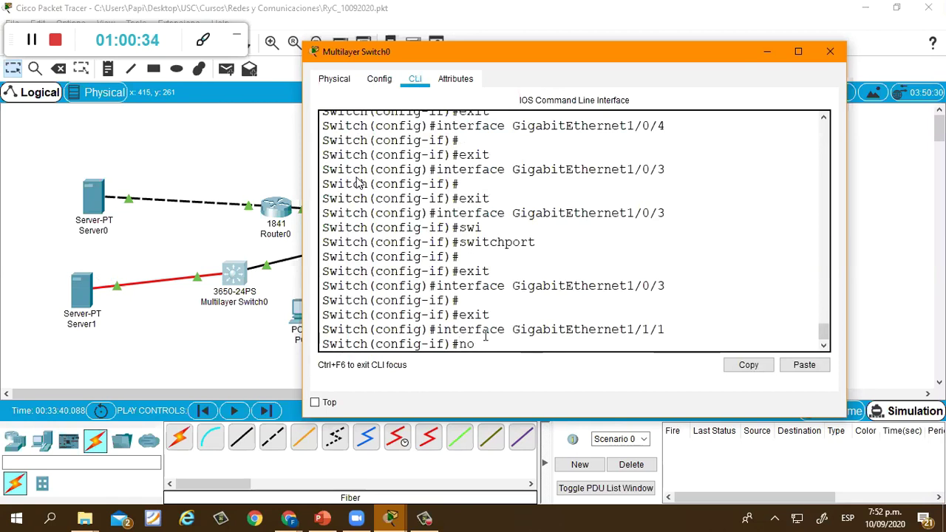
type(" switch")
key("Tab")
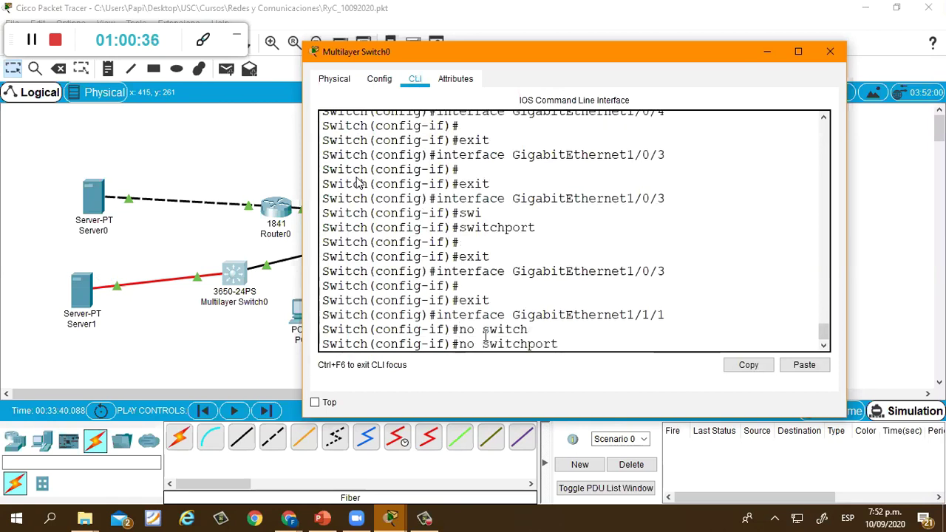
key("Return")
Assign IP address 192.168.2.1 with mask 255.255.255.0 to GigabitEthernet1/1/1 and exit interface configuration mode
type("ip add")
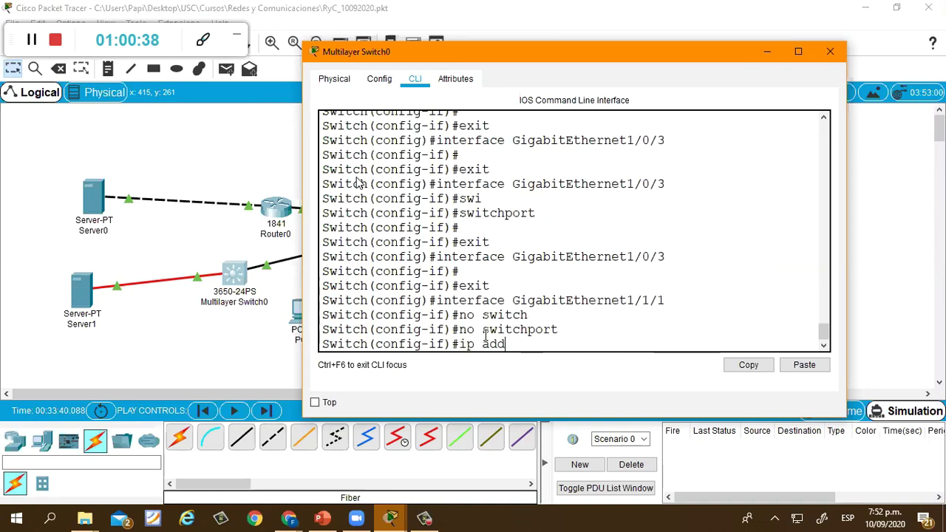
key("Tab")
type("192")
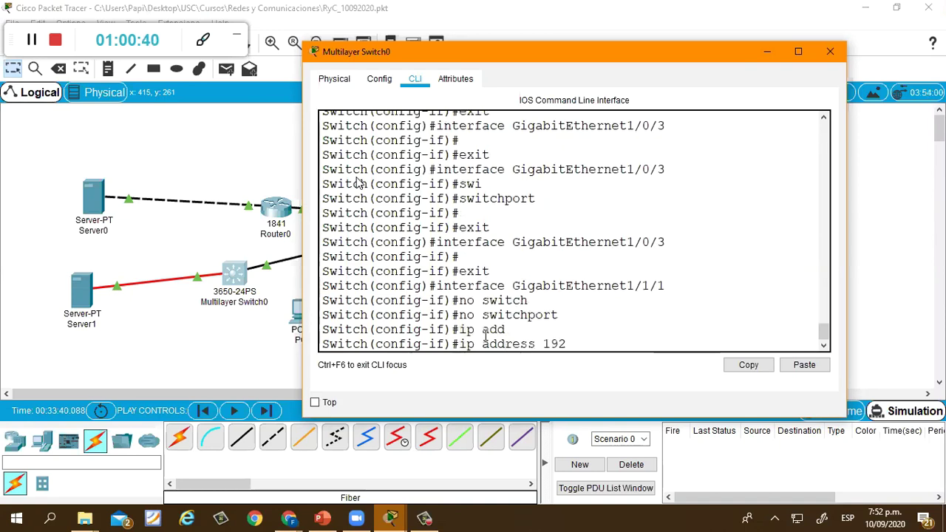
type(".168.2.1 255.255.255.")
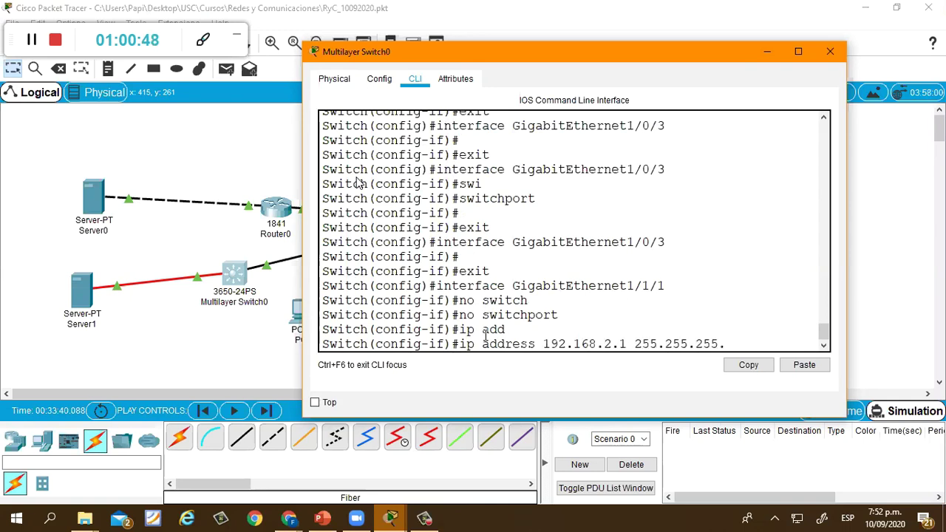
type("0")
key("Return")
type("ipo")
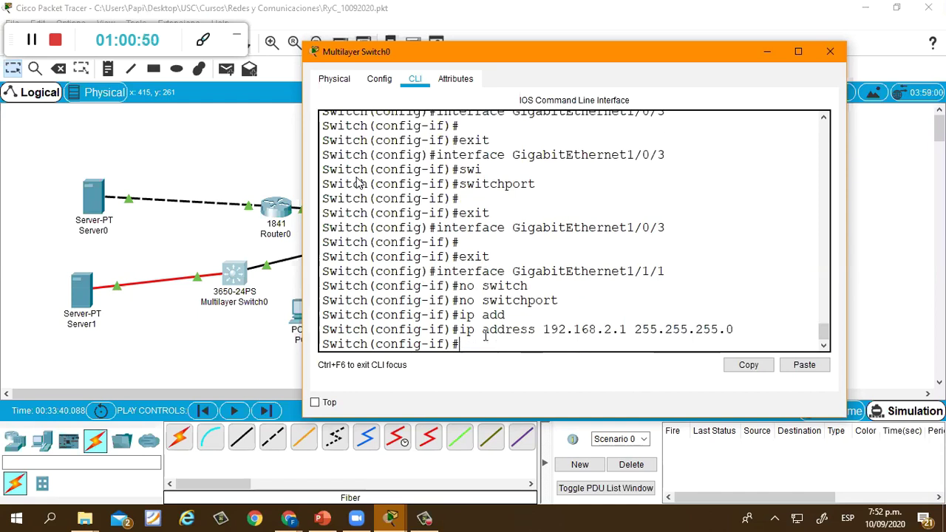
key("BackSpace")
key("BackSpace")
key("BackSpace")
type("exit")
key("Return")
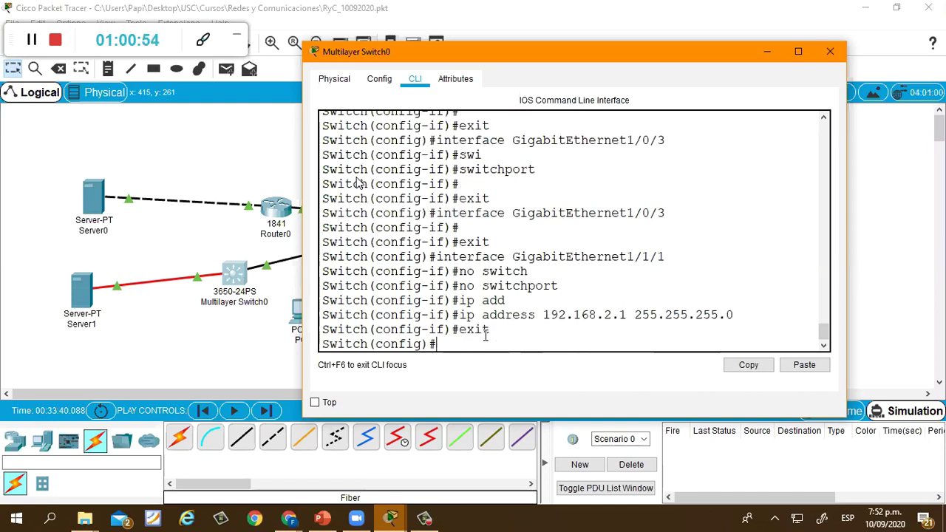
Enable ip routing on Multilayer Switch0 and save its configuration with do wri
type("ip routin")
type("g")
key("Return")
type("do wri")
key("Return")
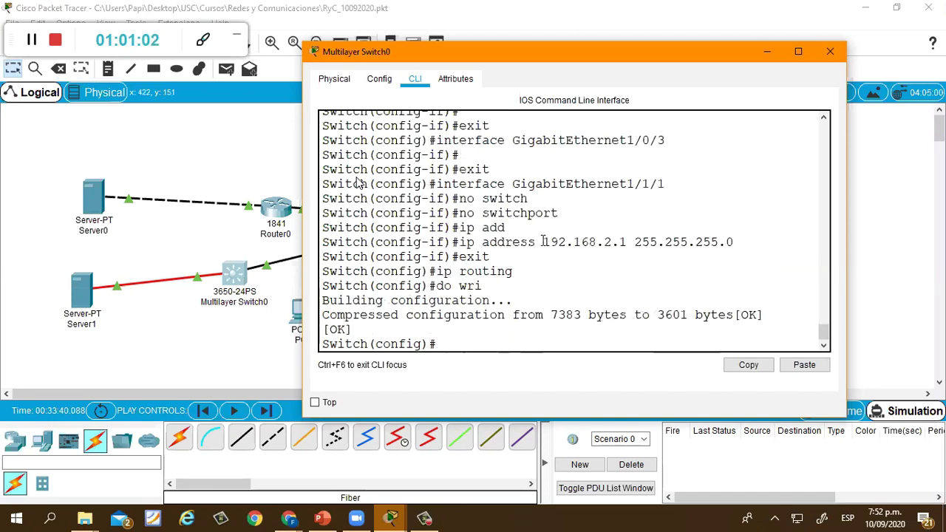
Copy the address 192.168.2.1 from Multilayer Switch0's CLI and open the IP configuration of Server1
left_click_drag(542, 244, 628, 245)
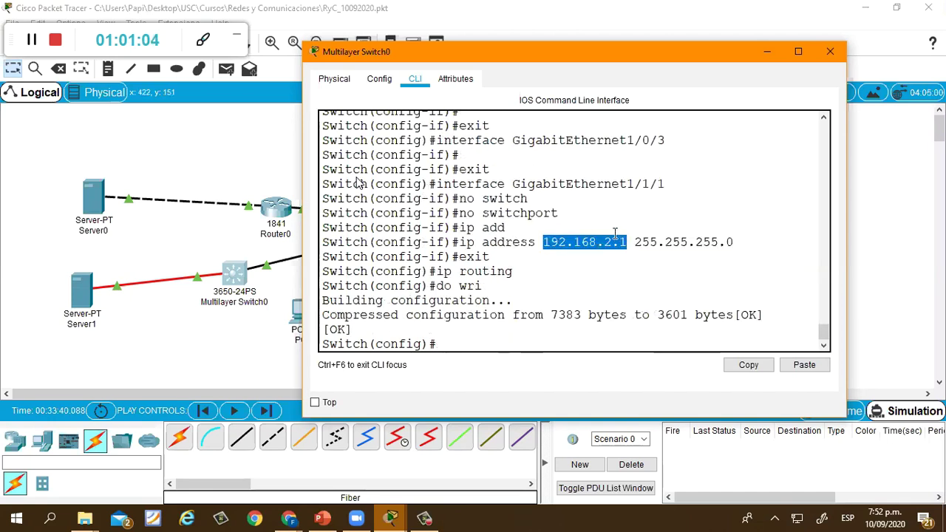
right_click(583, 242)
left_click(615, 249)
left_click(87, 297)
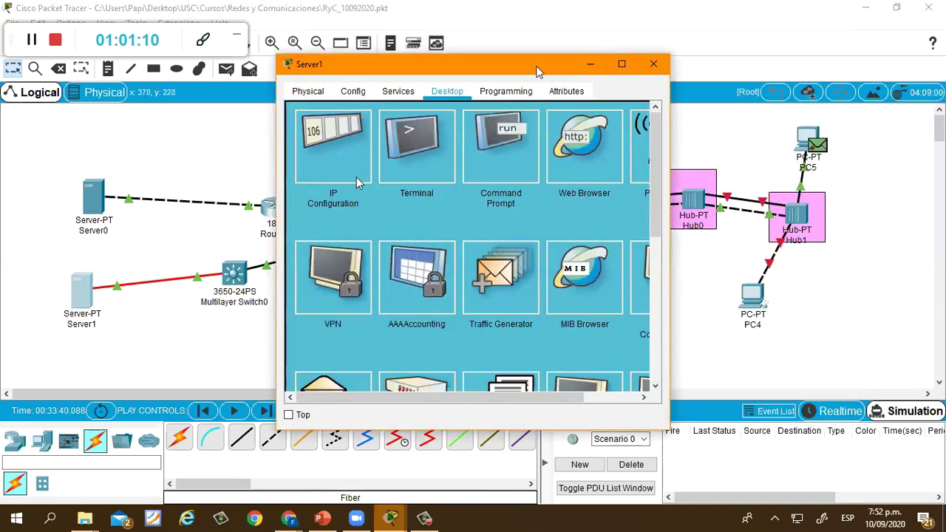
left_click_drag(539, 72, 677, 47)
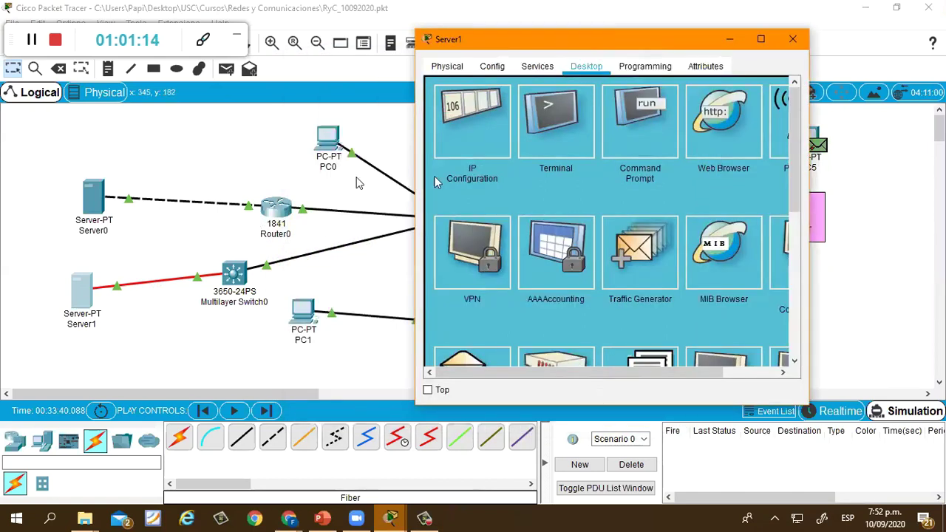
left_click(479, 153)
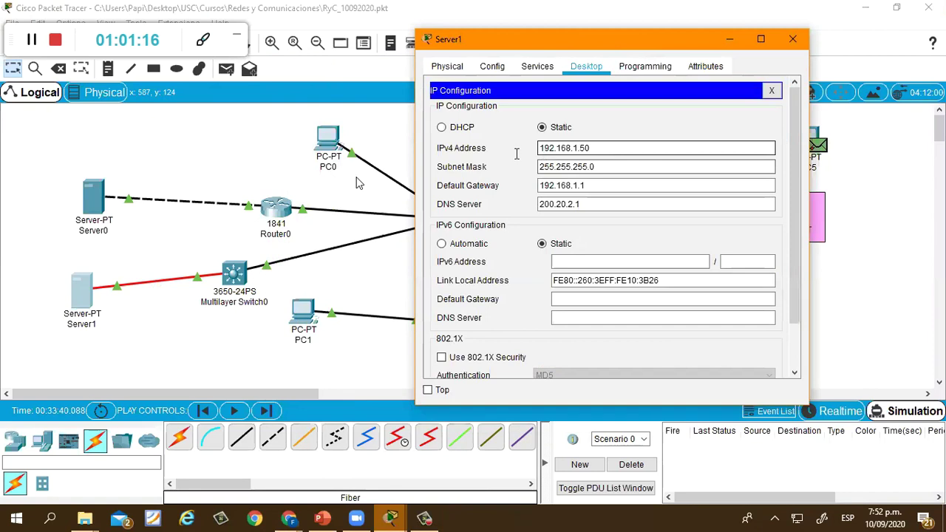
Set Server1's static IPv4 address to 192.168.2.2
left_click_drag(619, 147, 534, 147)
type("192.168.2.1")
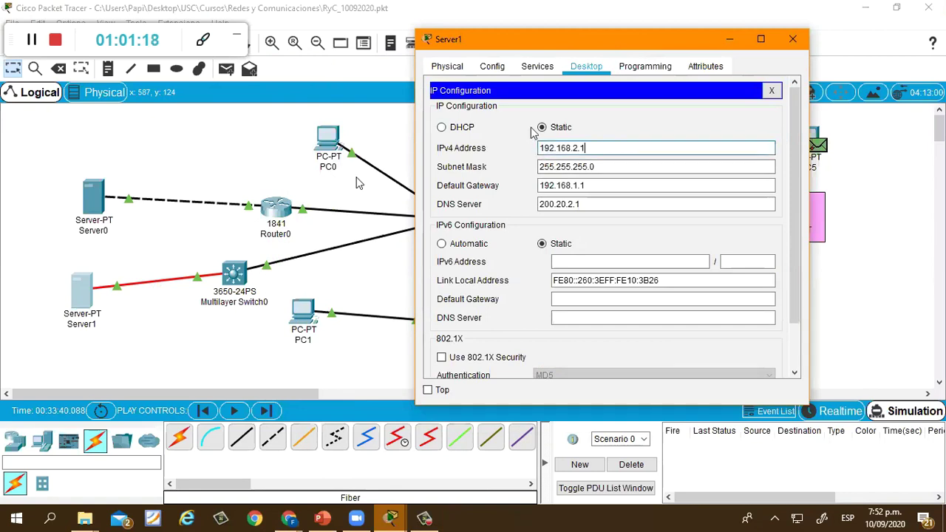
type("2")
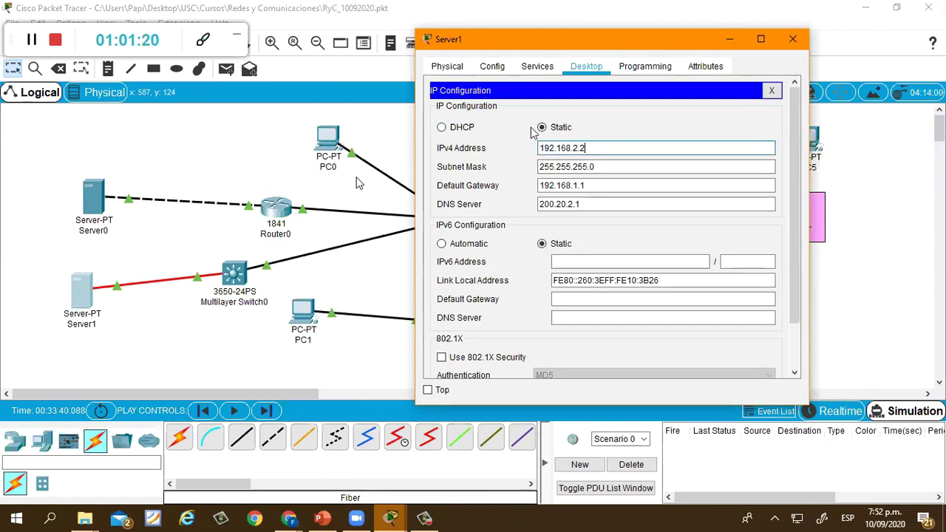
key("Tab")
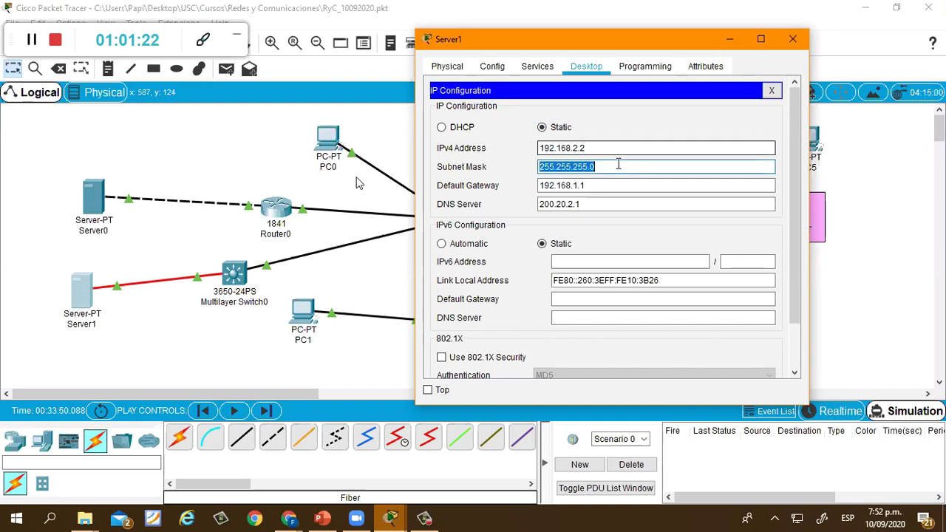
Set Server1's IPv4 default gateway to 192.168.2.1 and close the server's configuration window
left_click(599, 186)
key("Left")
key("Left")
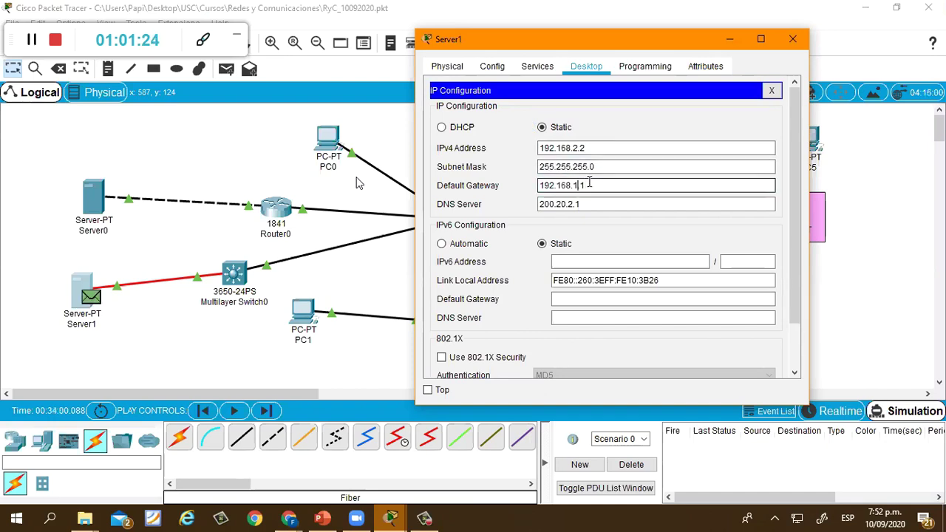
type("2")
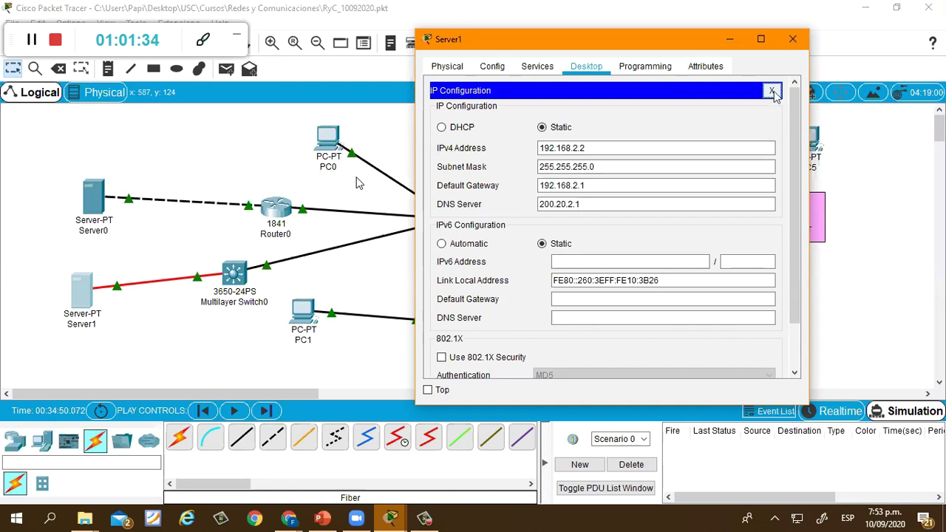
left_click(773, 90)
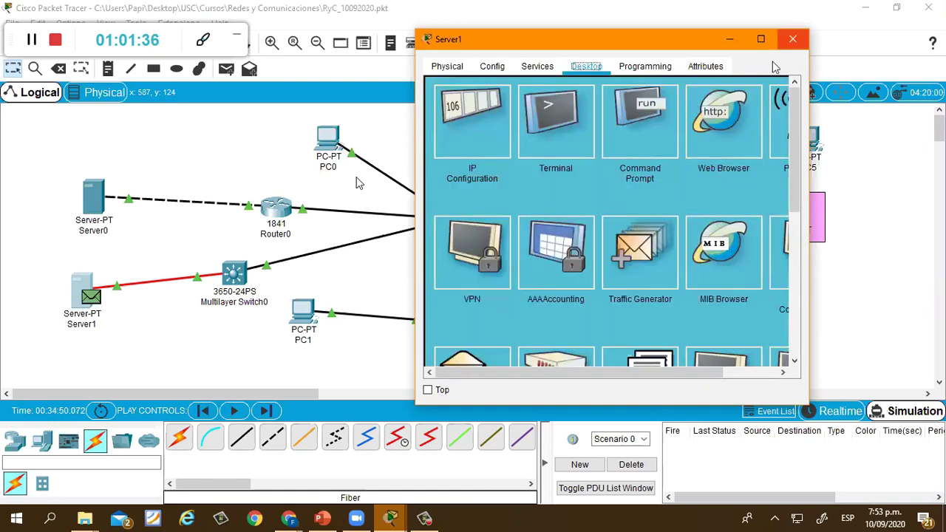
left_click(792, 39)
Switch the network from simulation to Realtime mode
left_click_drag(49, 253, 123, 252)
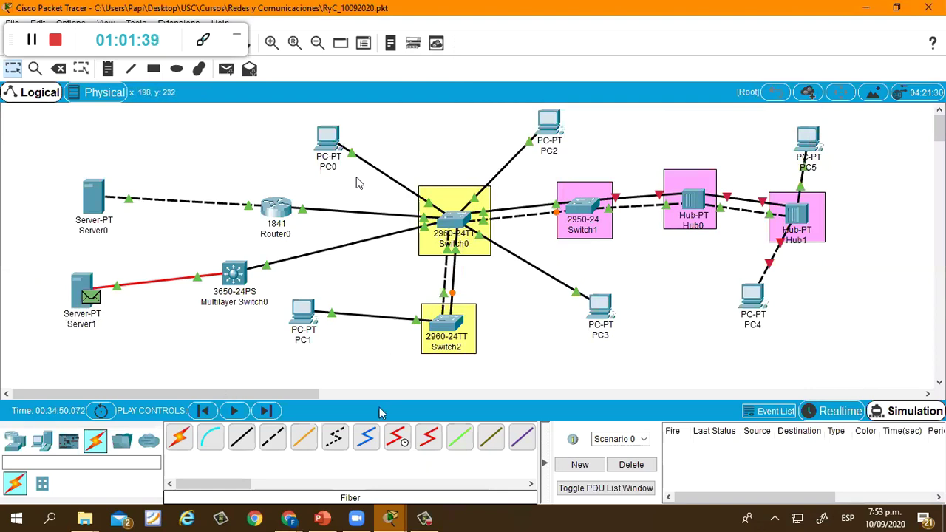
left_click(848, 416)
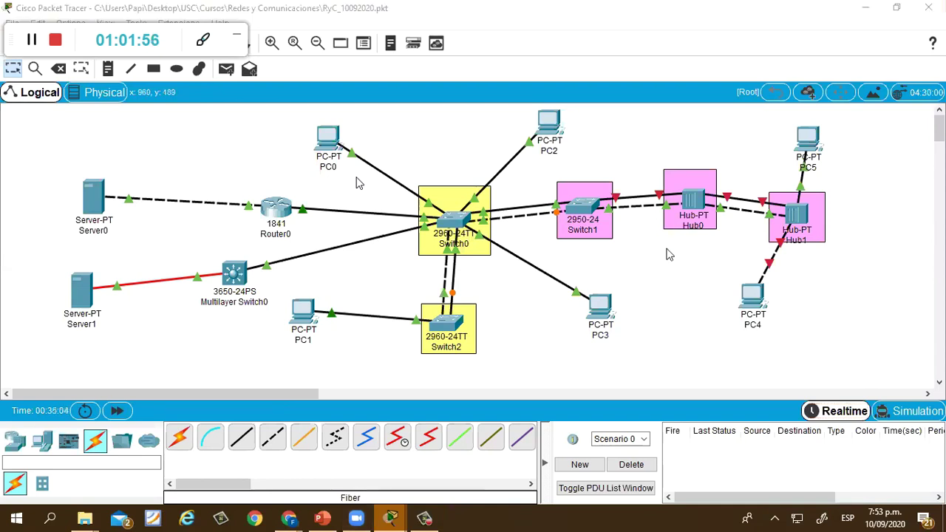
key("XF86AudioRaiseVolume")
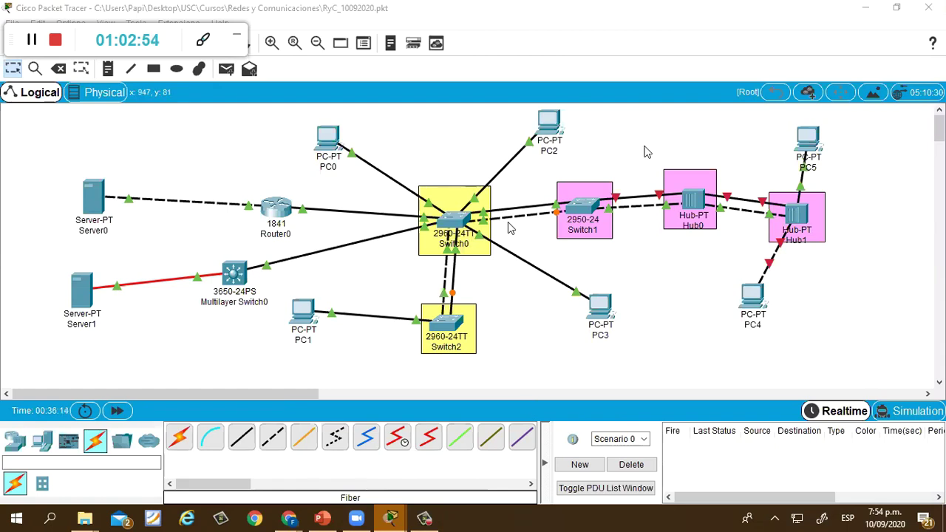
Examine the Server0–Router0 and Server1–Multilayer Switch0 branches and the port labels on the links at Switch0
left_click_drag(50, 161, 274, 241)
left_click(238, 185)
left_click_drag(40, 261, 235, 349)
left_click(343, 242)
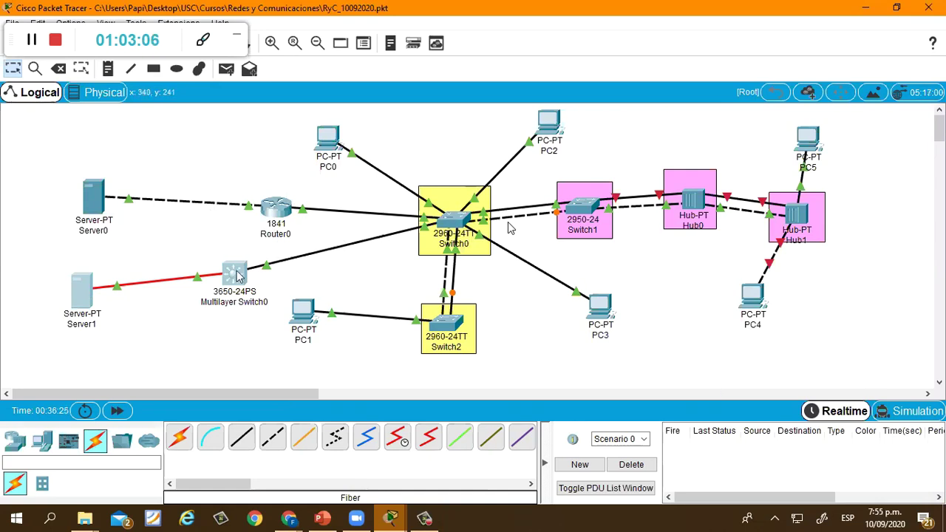
left_click(262, 145)
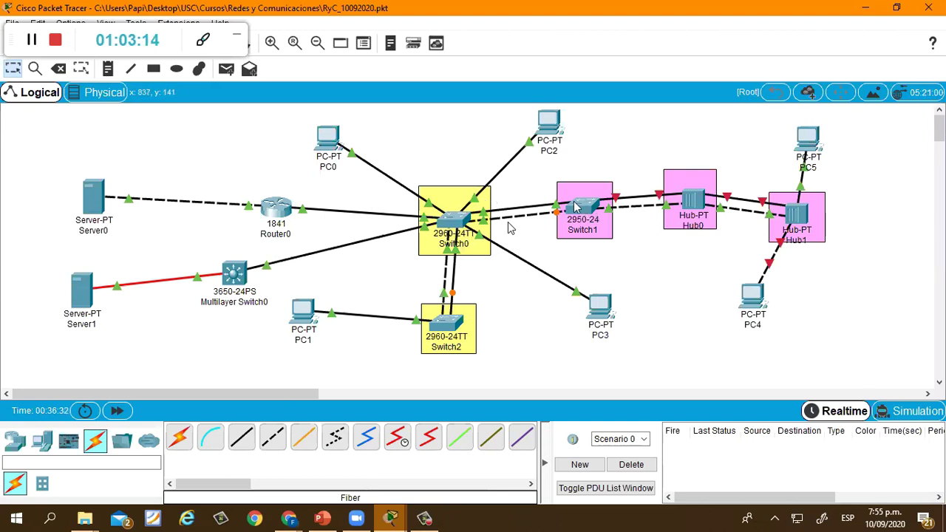
mouse_move(527, 216)
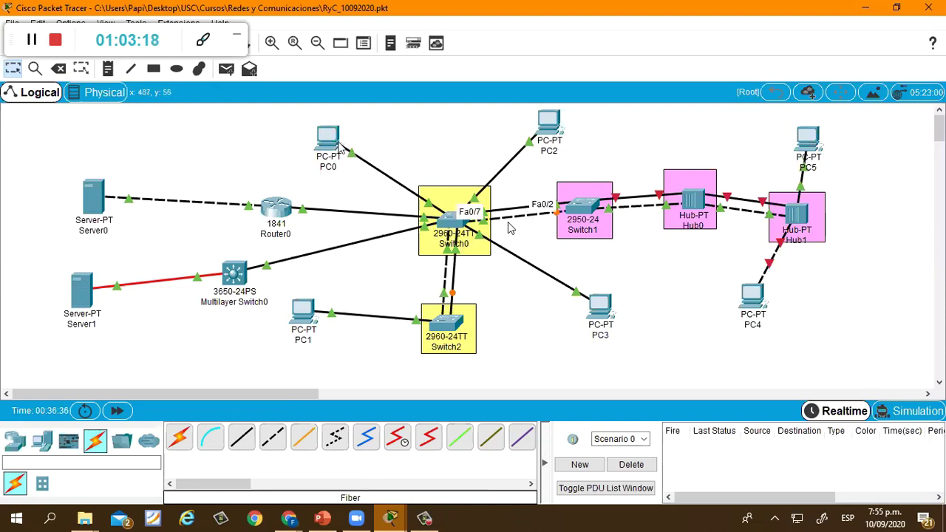
mouse_move(470, 207)
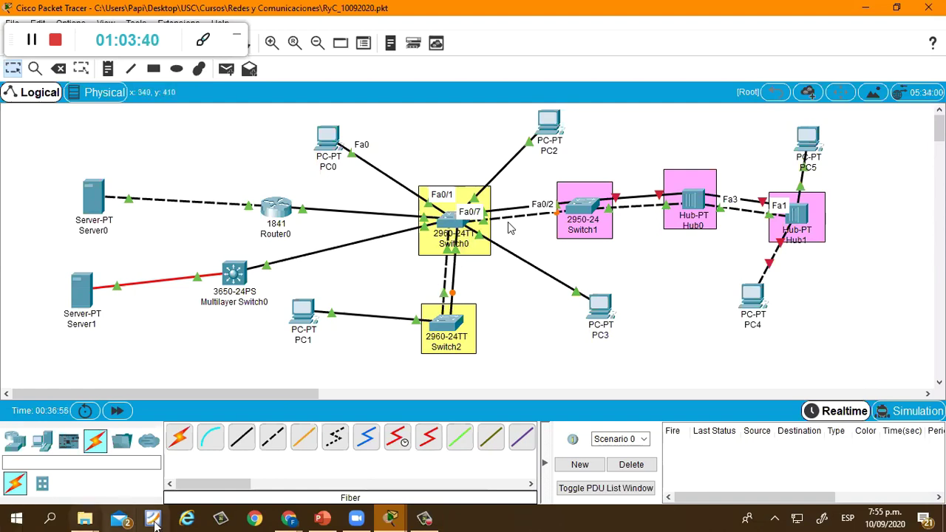
Switch to the File Explorer window of the USC_Clases Dictadas_2020-2 folder
mouse_move(92, 523)
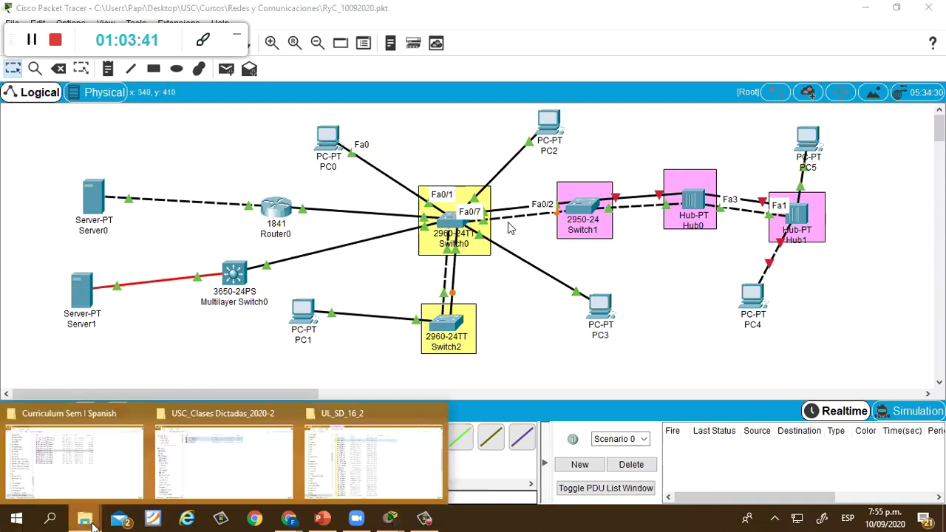
left_click(205, 479)
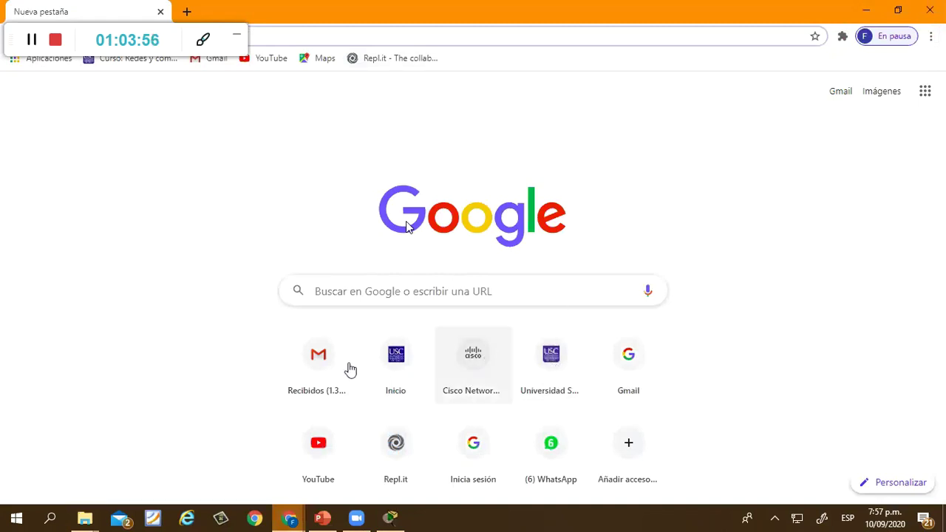
Open the Universidad Santiago de Cali website from the browser's new tab and go through Aulas Virtuales to the Pregrados Moodle site
left_click(399, 354)
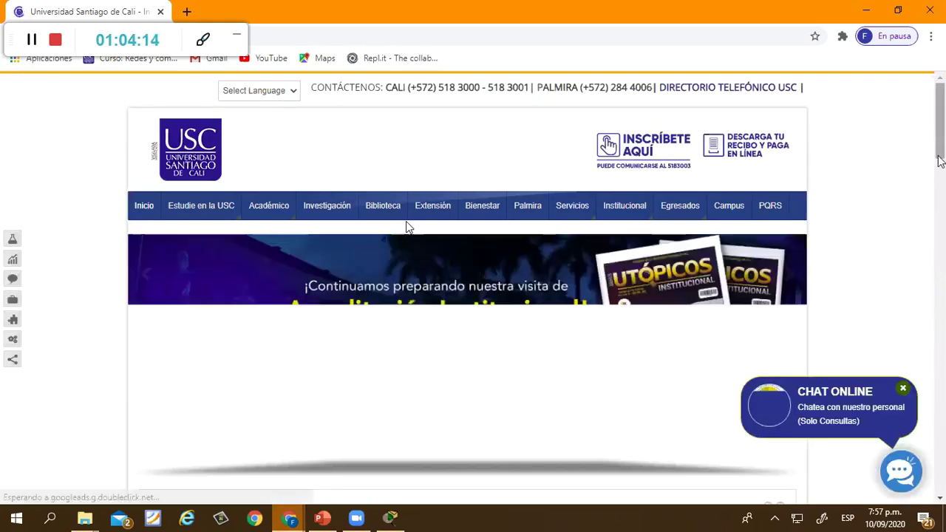
scroll(931, 180, "down", 1)
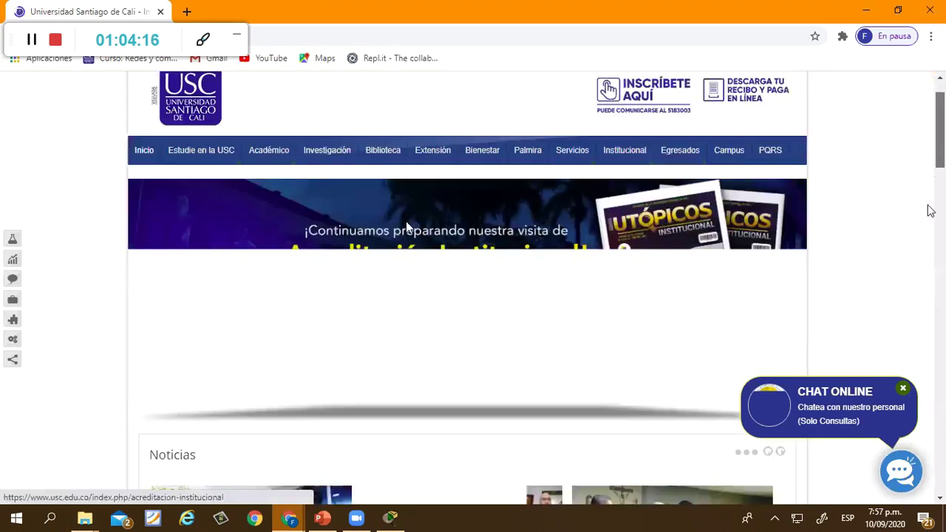
left_click(939, 267)
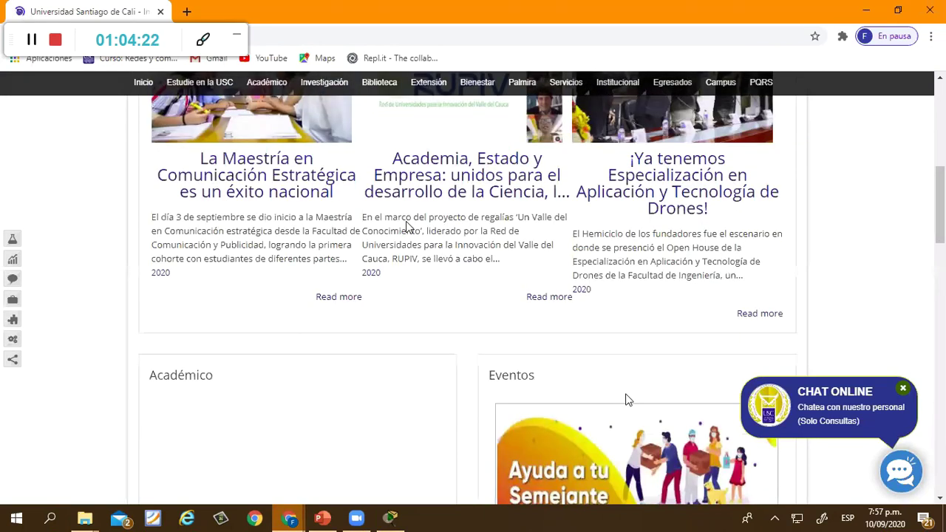
scroll(624, 402, "down", 8)
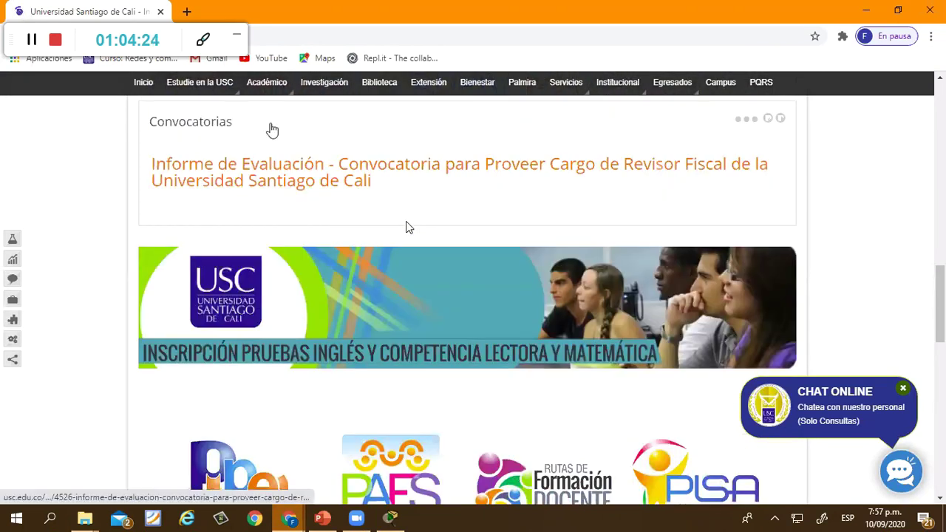
scroll(271, 128, "down", 8)
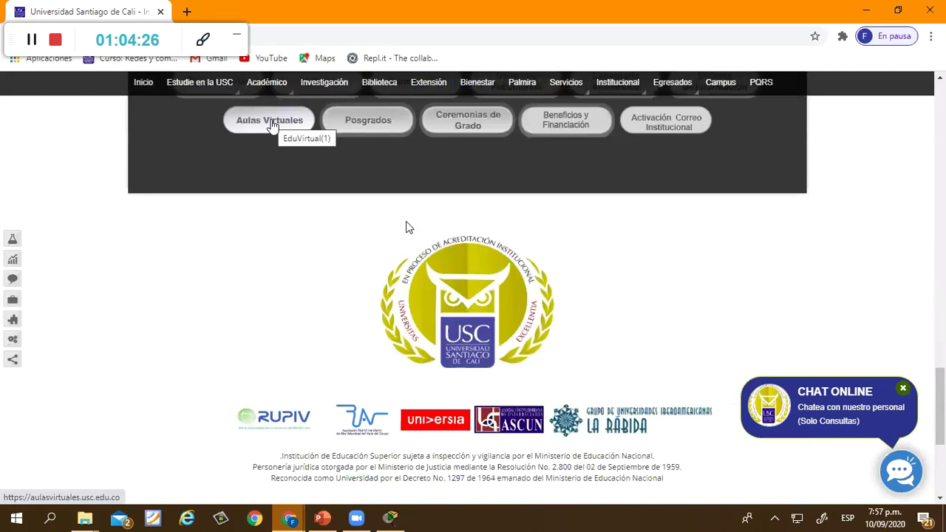
left_click(270, 124)
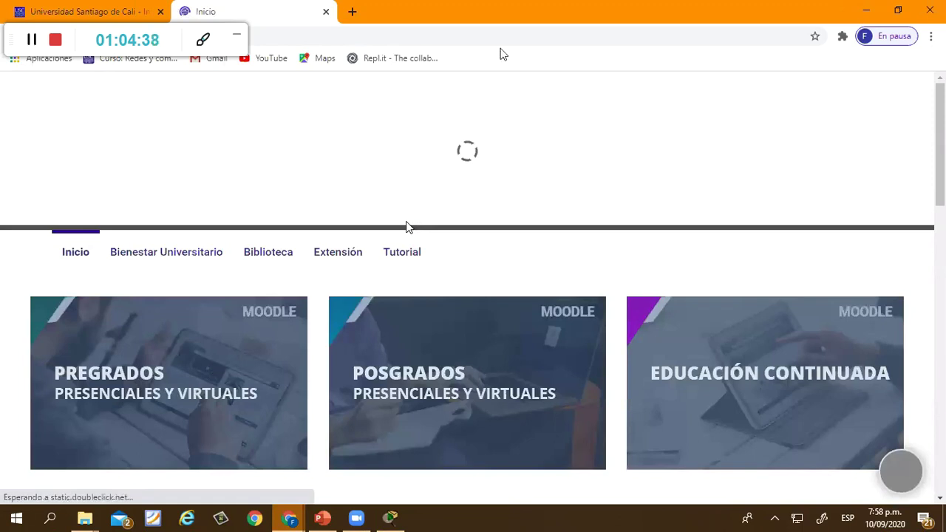
left_click(216, 369)
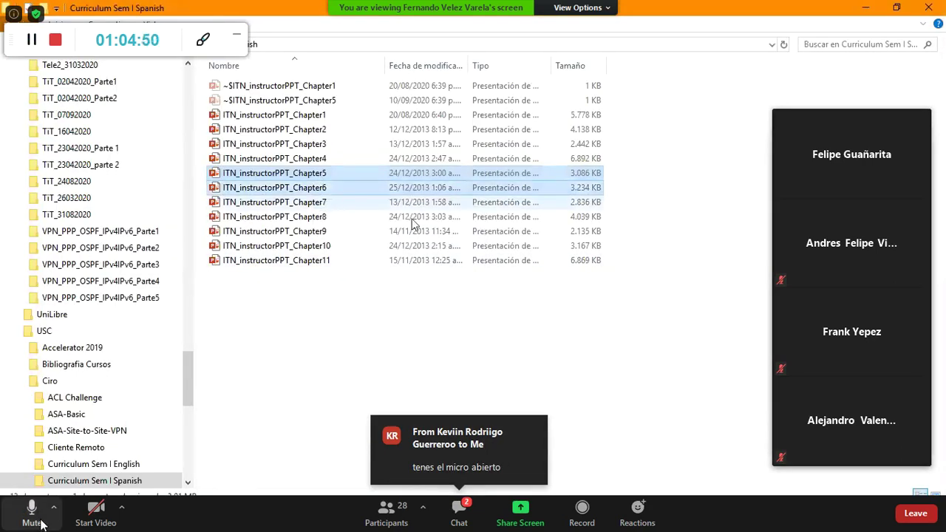
Answer the private message in the Zoom chat with "lo se v:" and "gracias men", and minimize the chat
left_click(460, 517)
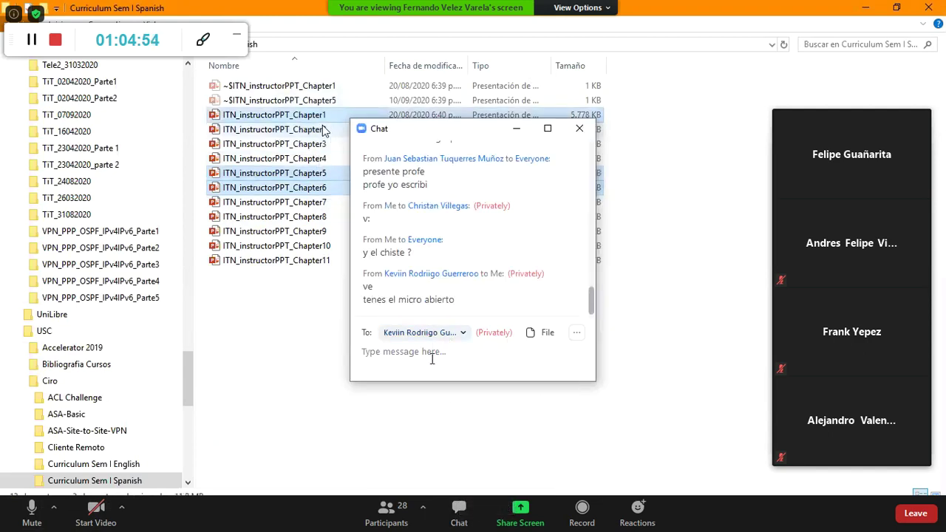
type("lo se v:")
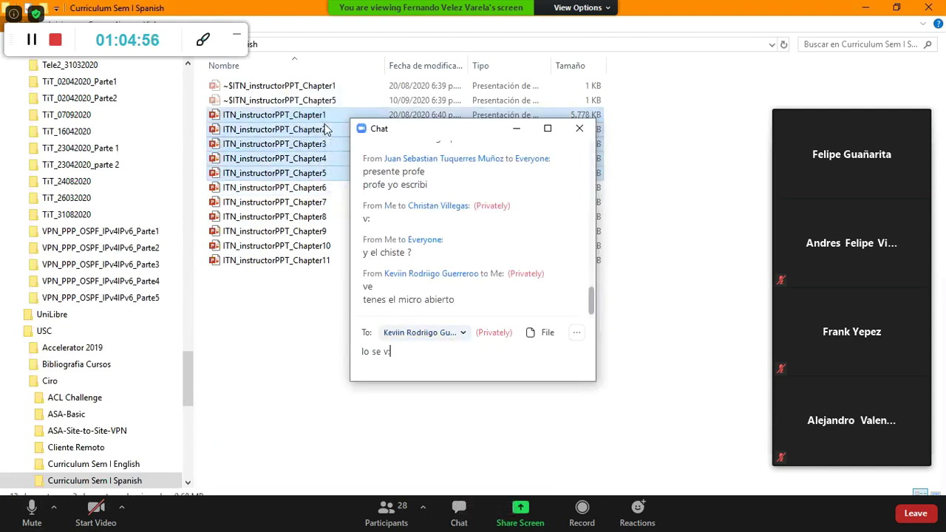
key("Return")
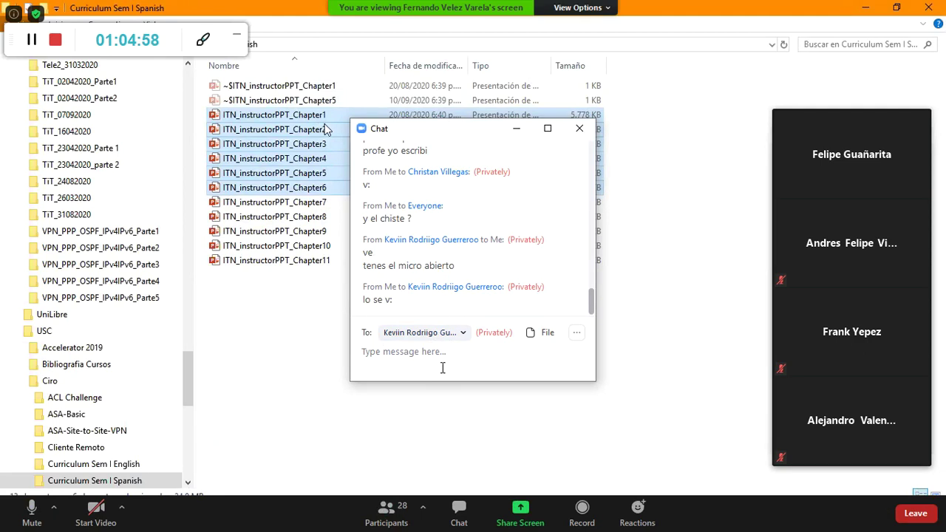
type("gracias")
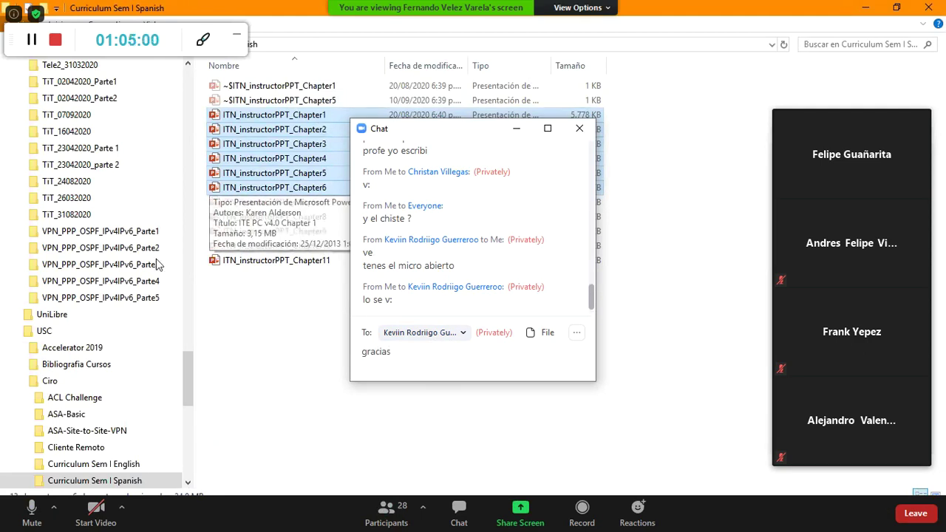
type(" men")
key("Return")
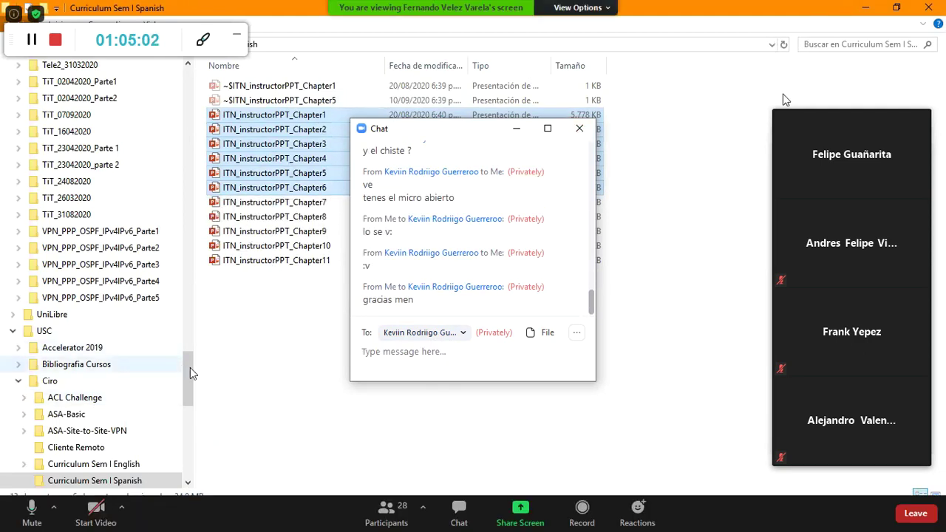
left_click(520, 135)
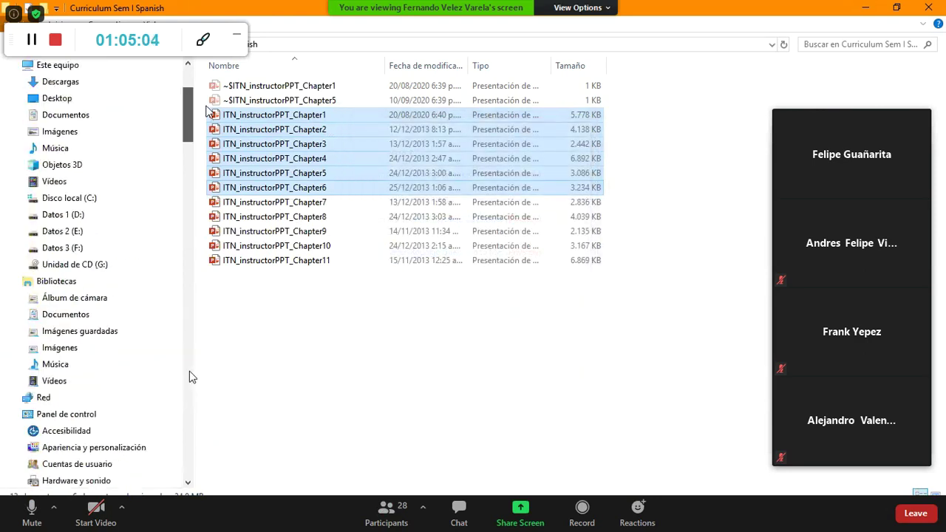
Mute the Zoom microphone, change the chat recipient to Everyone and minimize the chat window
left_click(31, 521)
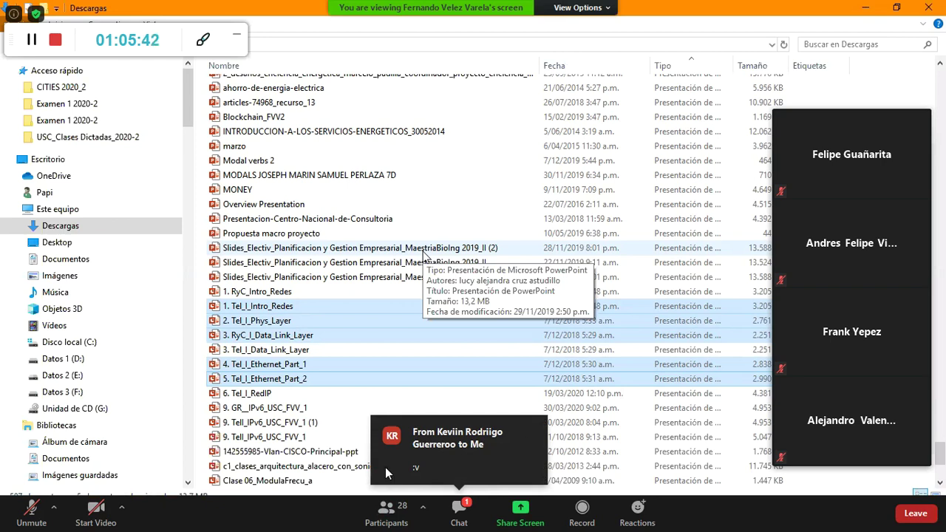
left_click(461, 520)
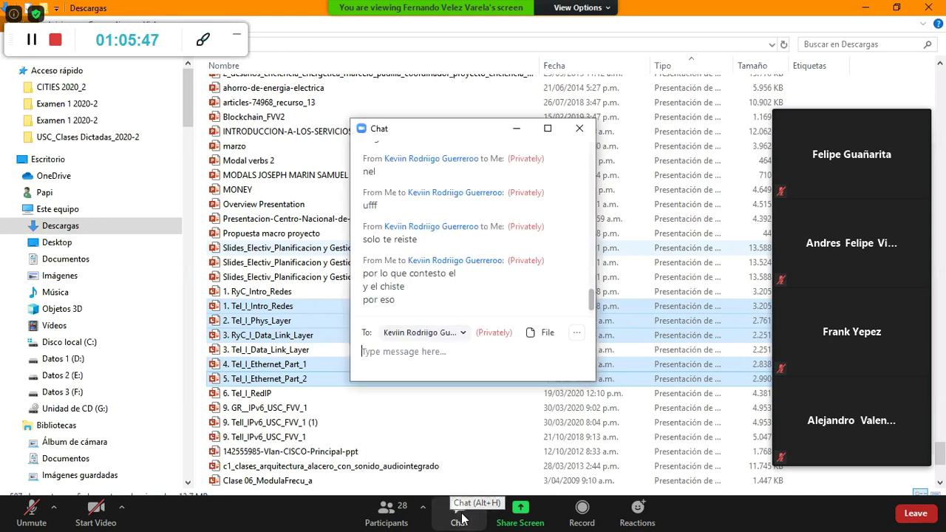
left_click(445, 334)
left_click(392, 164)
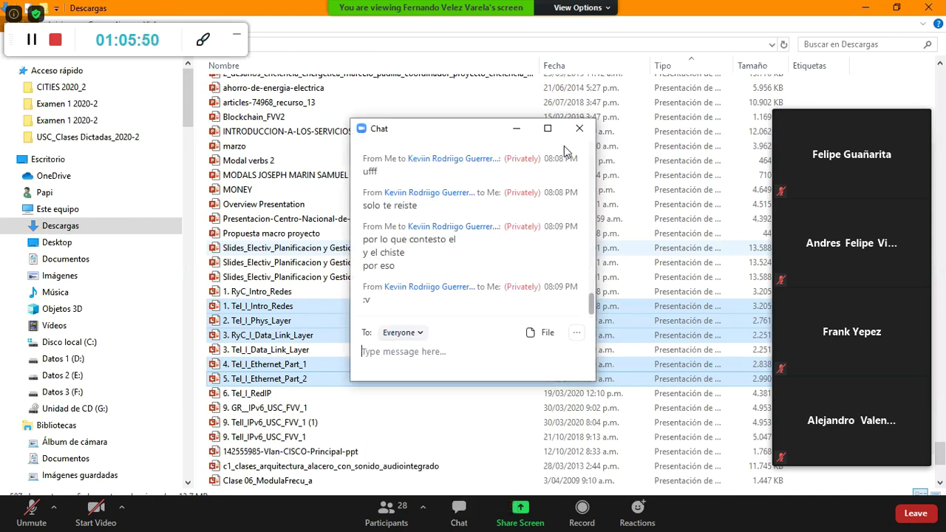
left_click(515, 131)
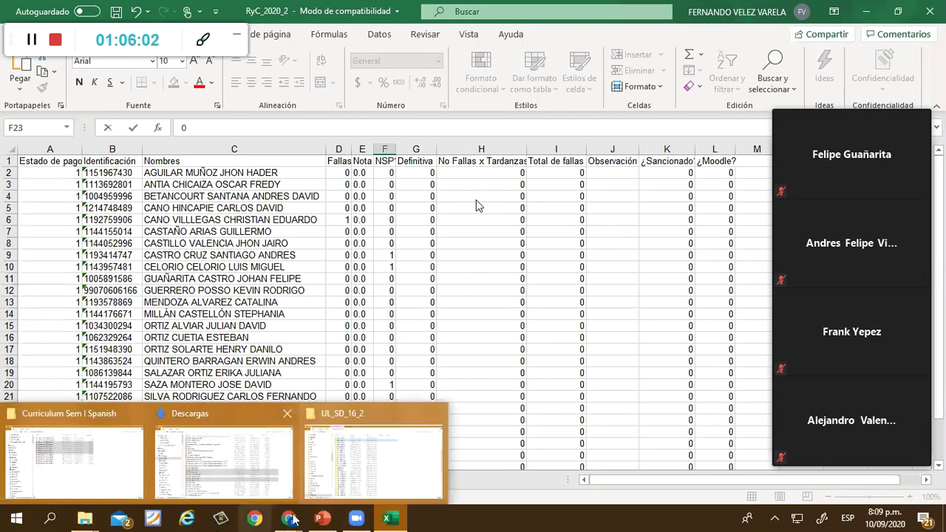
Switch from the RyC_2020_2 workbook to the browser window with the Gmail inbox
key("alt+Tab")
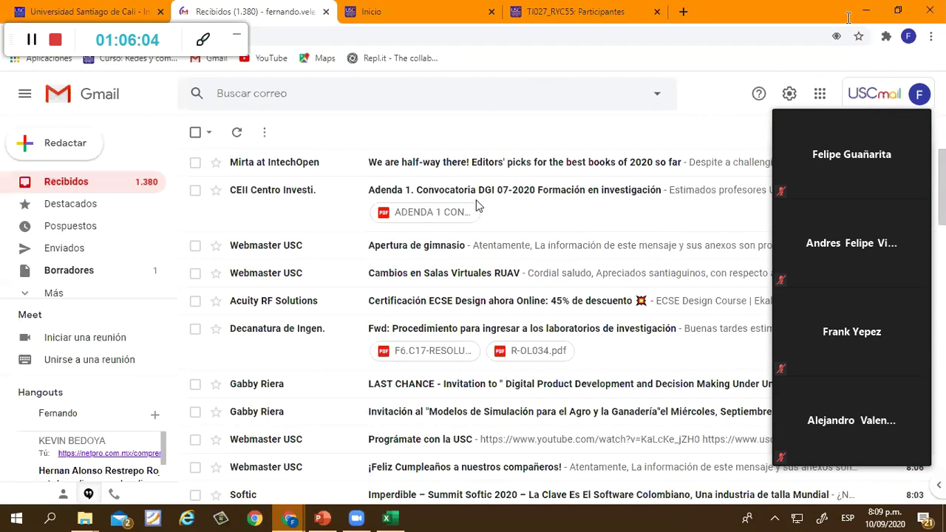